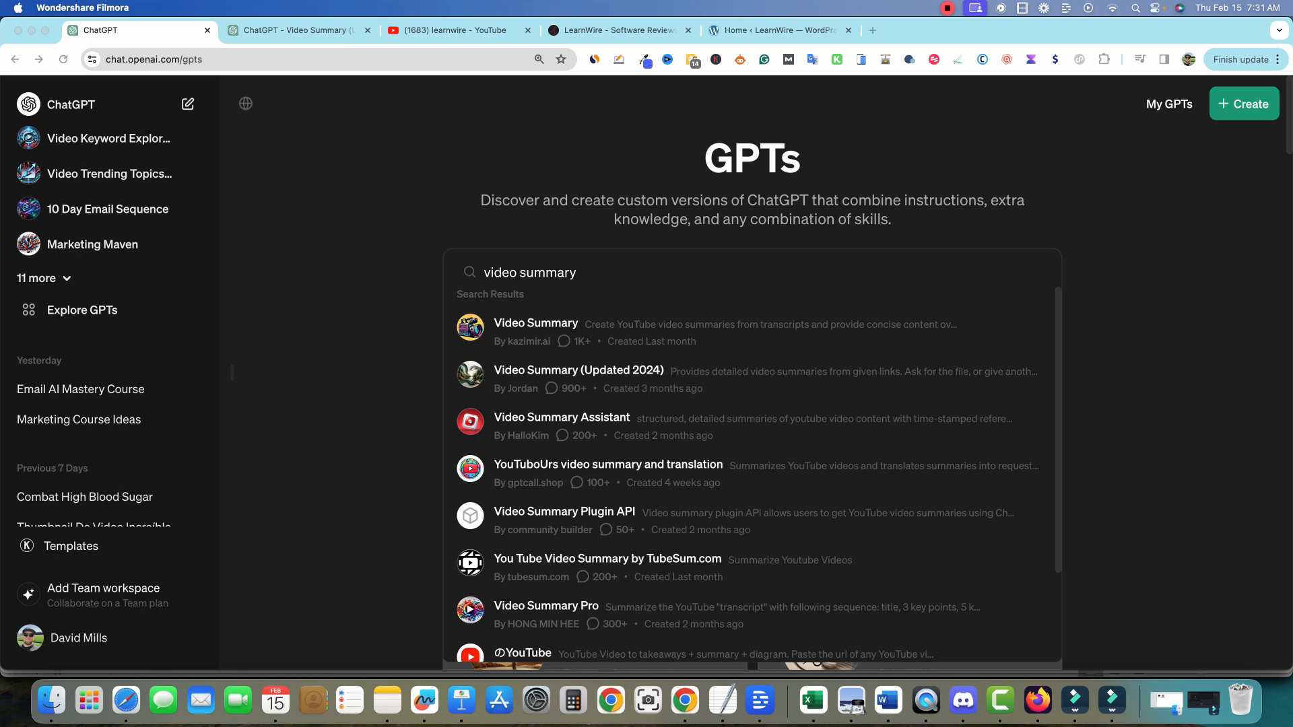
- Switch to the YouTube results for learnwire and look over the LearnWire channel's latest videos
{"action": "left_click", "coordinate": [455, 31]}
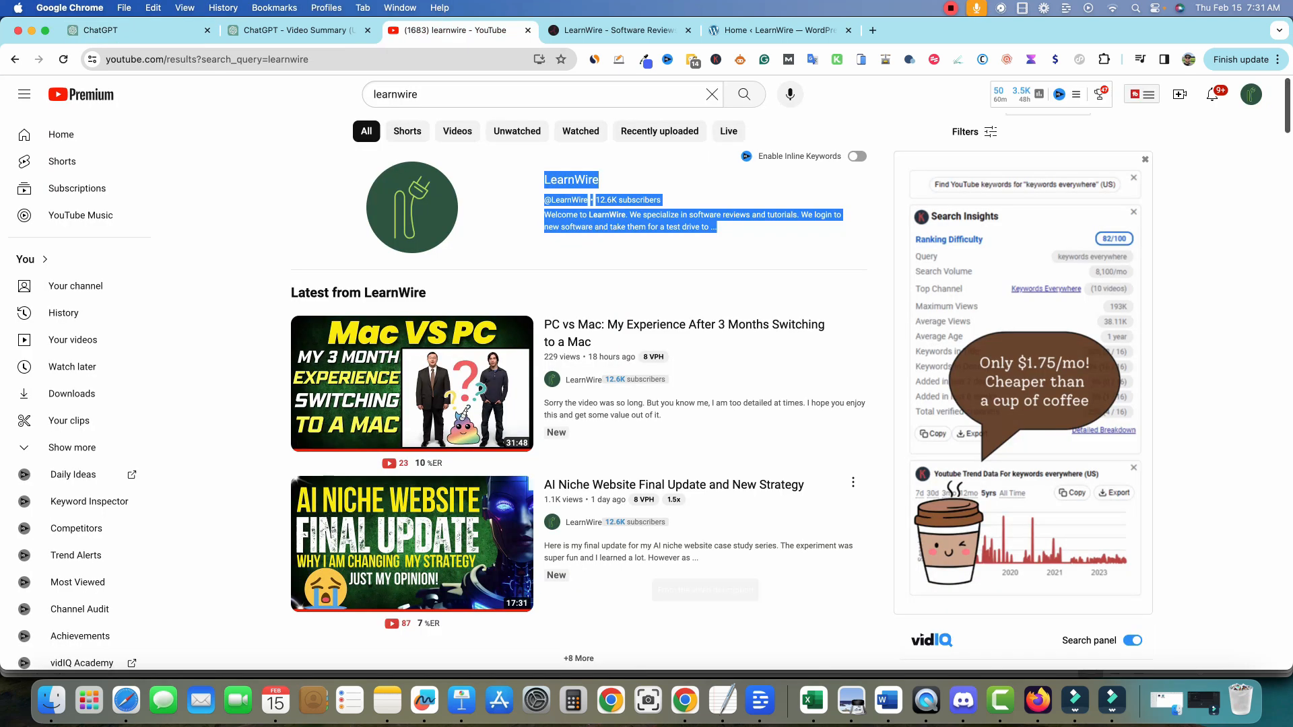
{"action": "scroll", "coordinate": [606, 512], "scroll_direction": "down", "scroll_amount": 10}
{"action": "scroll", "coordinate": [579, 404], "scroll_direction": "up", "scroll_amount": 10}
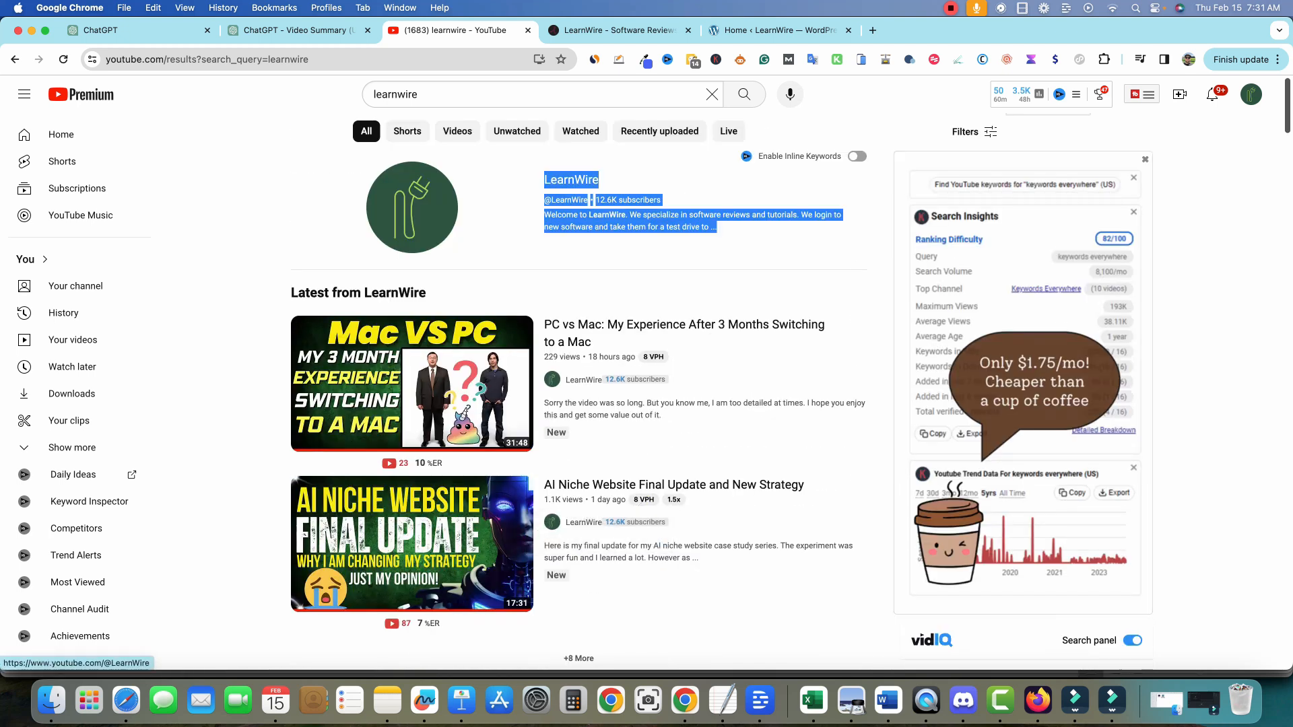
- Switch to the learnwirepro.com site and examine its latest software review posts
{"action": "left_click", "coordinate": [618, 30]}
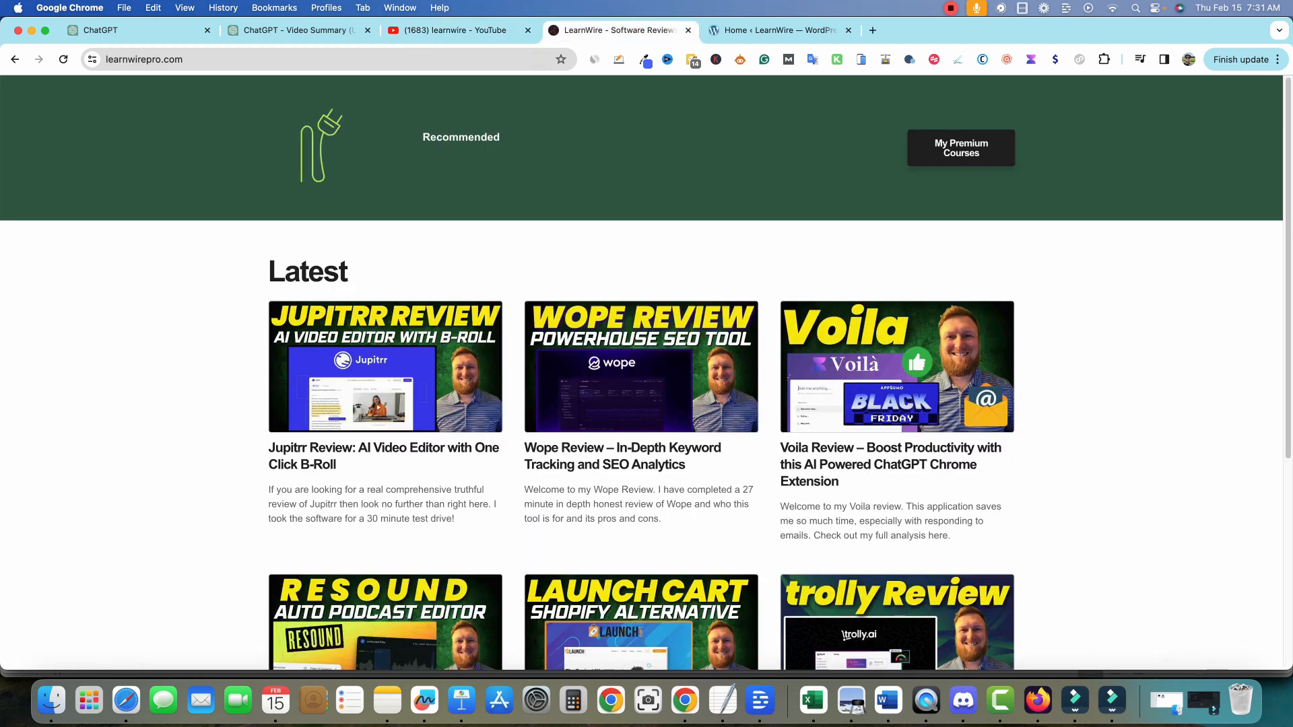
{"action": "scroll", "coordinate": [876, 377], "scroll_direction": "down", "scroll_amount": 5}
{"action": "scroll", "coordinate": [641, 370], "scroll_direction": "up", "scroll_amount": 5}
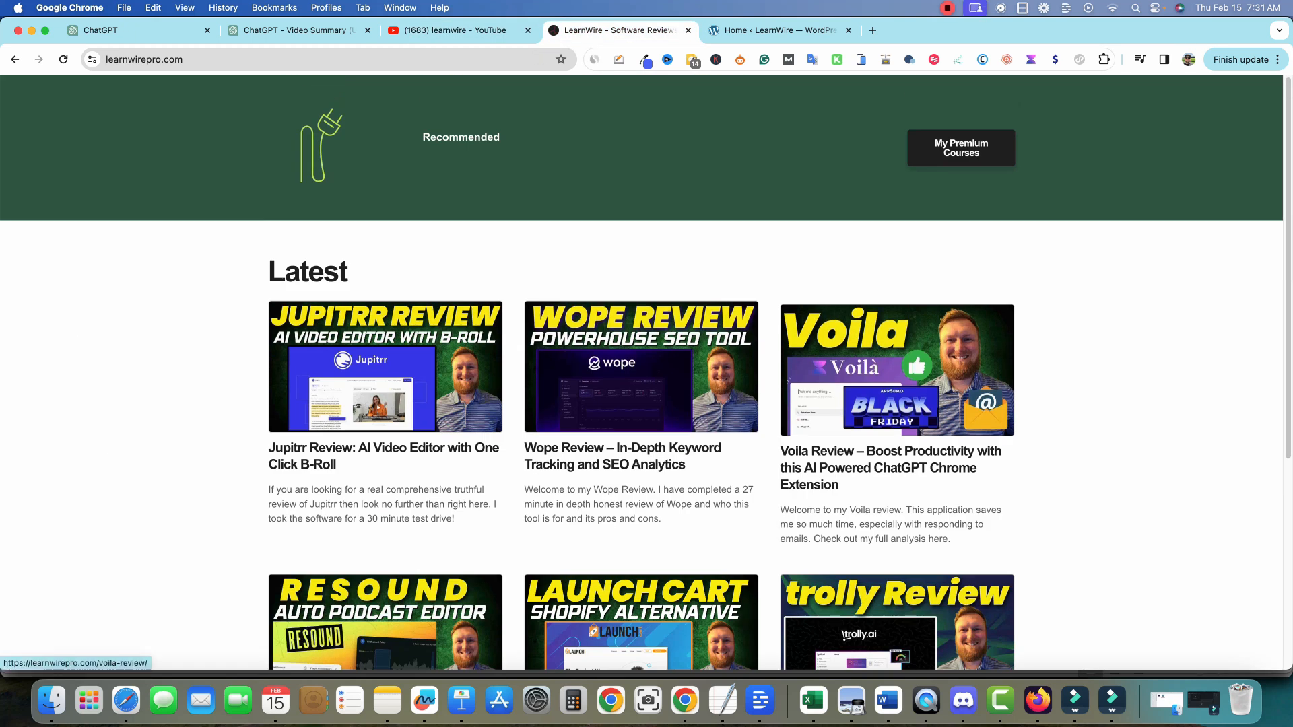
{"action": "scroll", "coordinate": [642, 377], "scroll_direction": "down", "scroll_amount": 5}
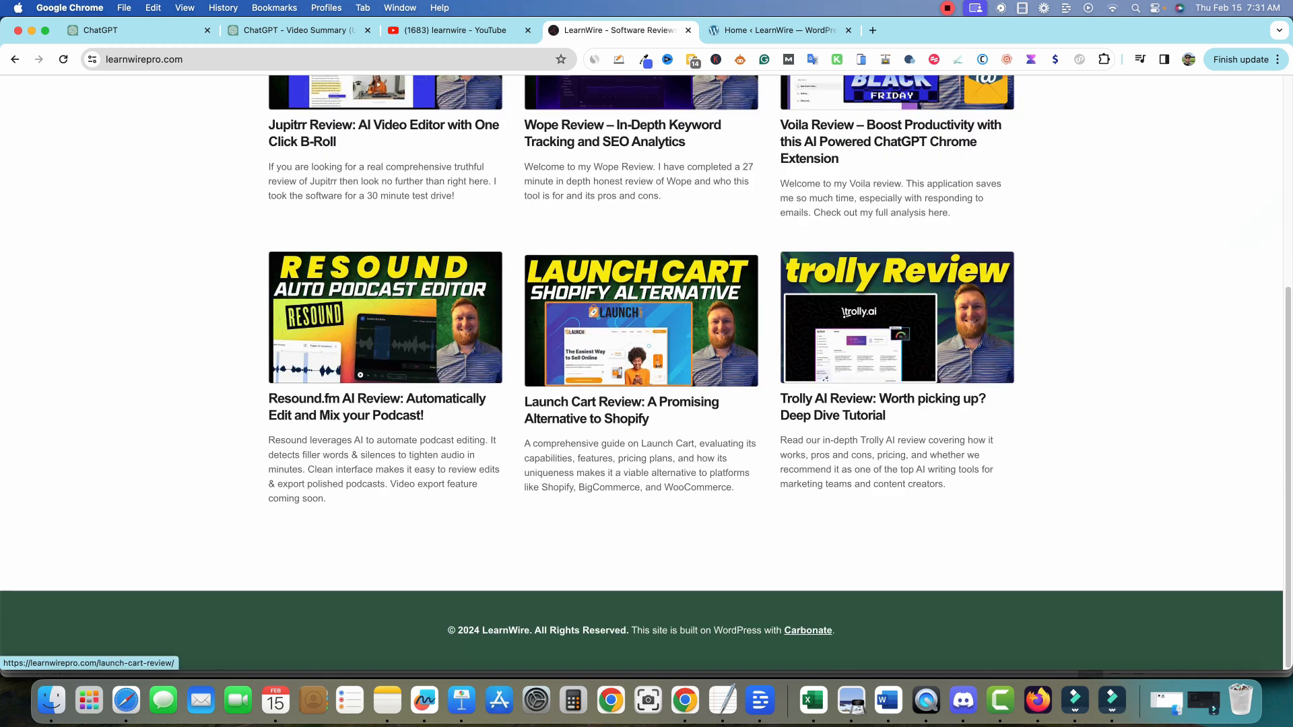
{"action": "scroll", "coordinate": [641, 377], "scroll_direction": "up", "scroll_amount": 1}
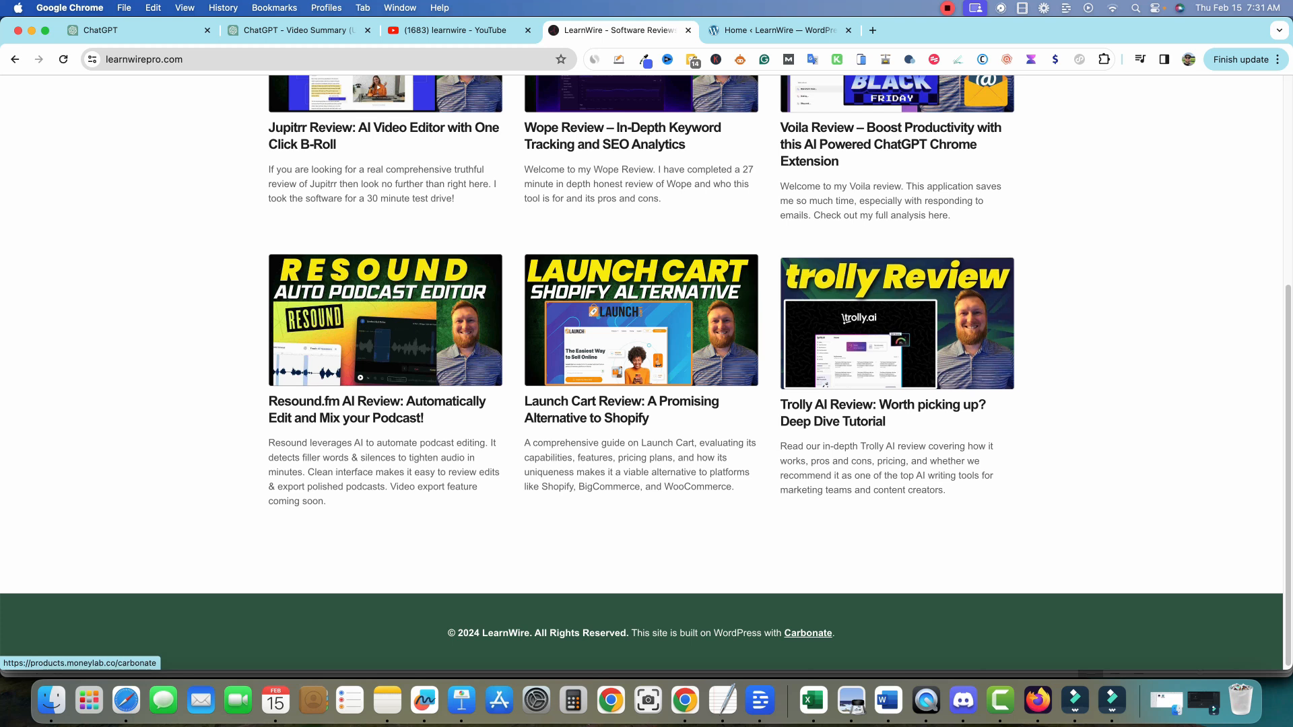
{"action": "scroll", "coordinate": [809, 633], "scroll_direction": "up", "scroll_amount": 5}
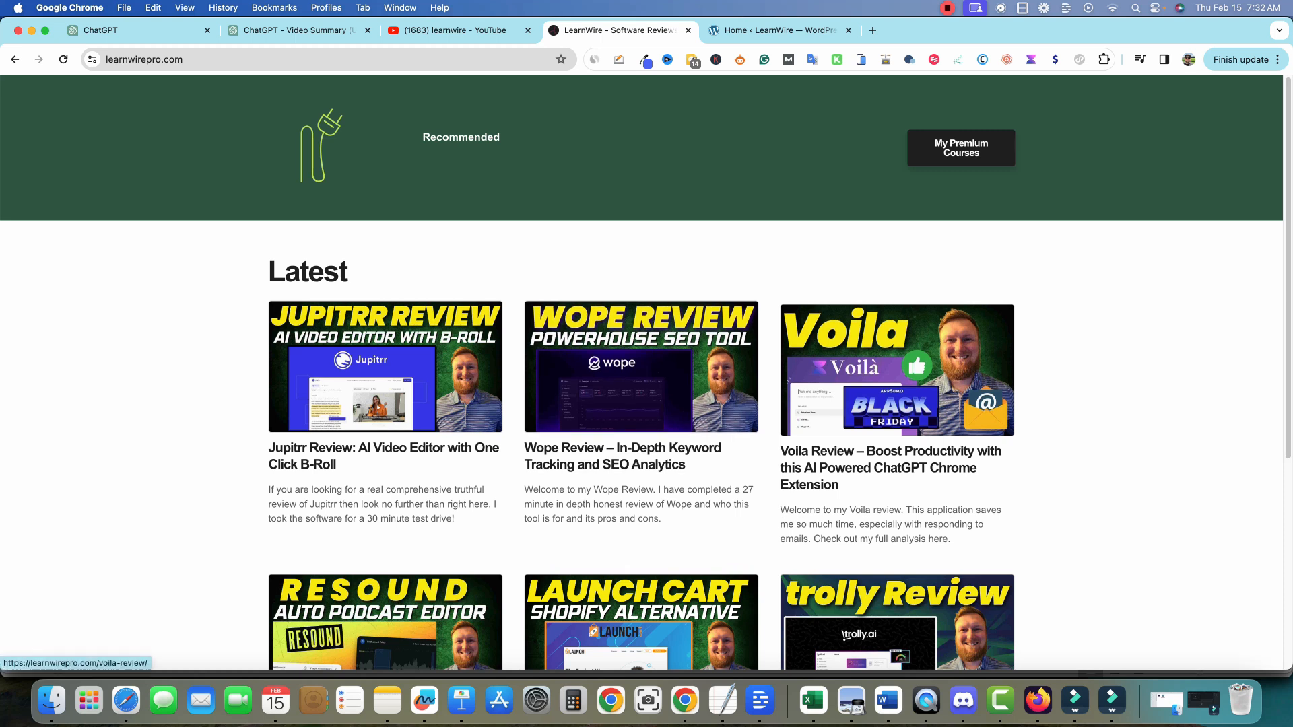
{"action": "scroll", "coordinate": [647, 370], "scroll_direction": "down", "scroll_amount": 5}
{"action": "scroll", "coordinate": [646, 370], "scroll_direction": "up", "scroll_amount": 5}
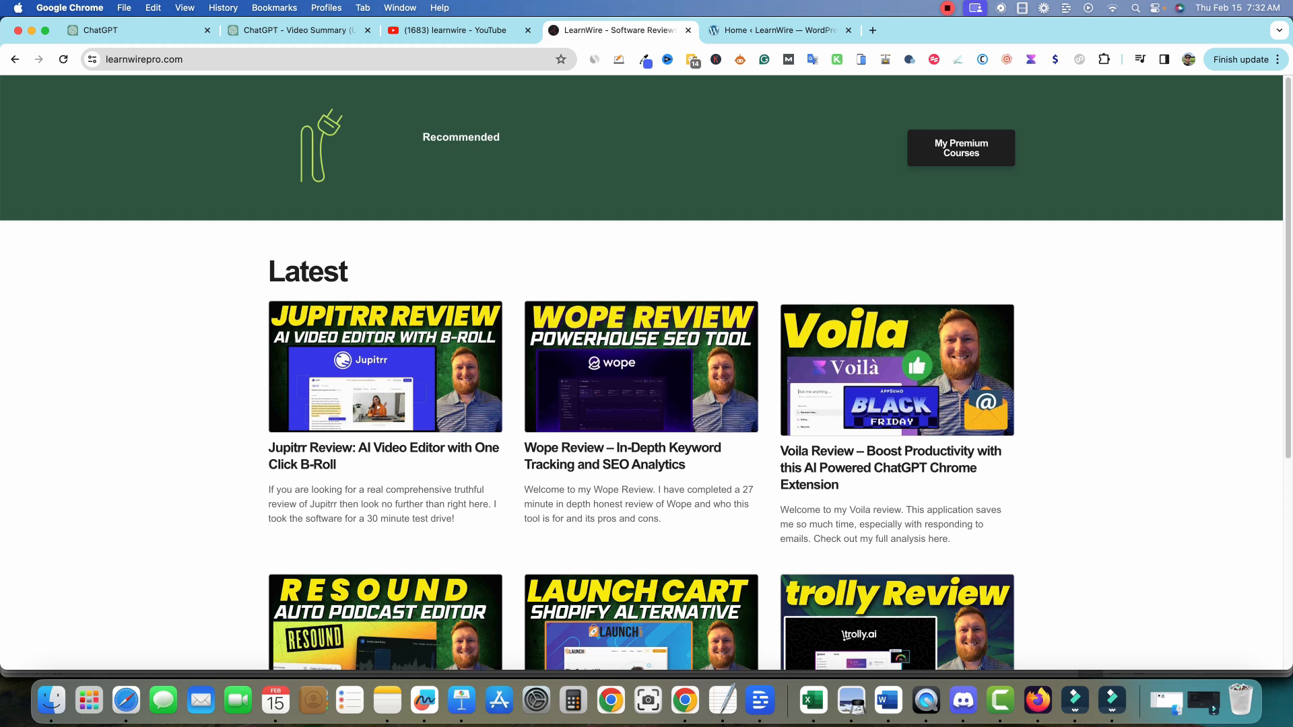
{"action": "scroll", "coordinate": [896, 405], "scroll_direction": "down", "scroll_amount": 3}
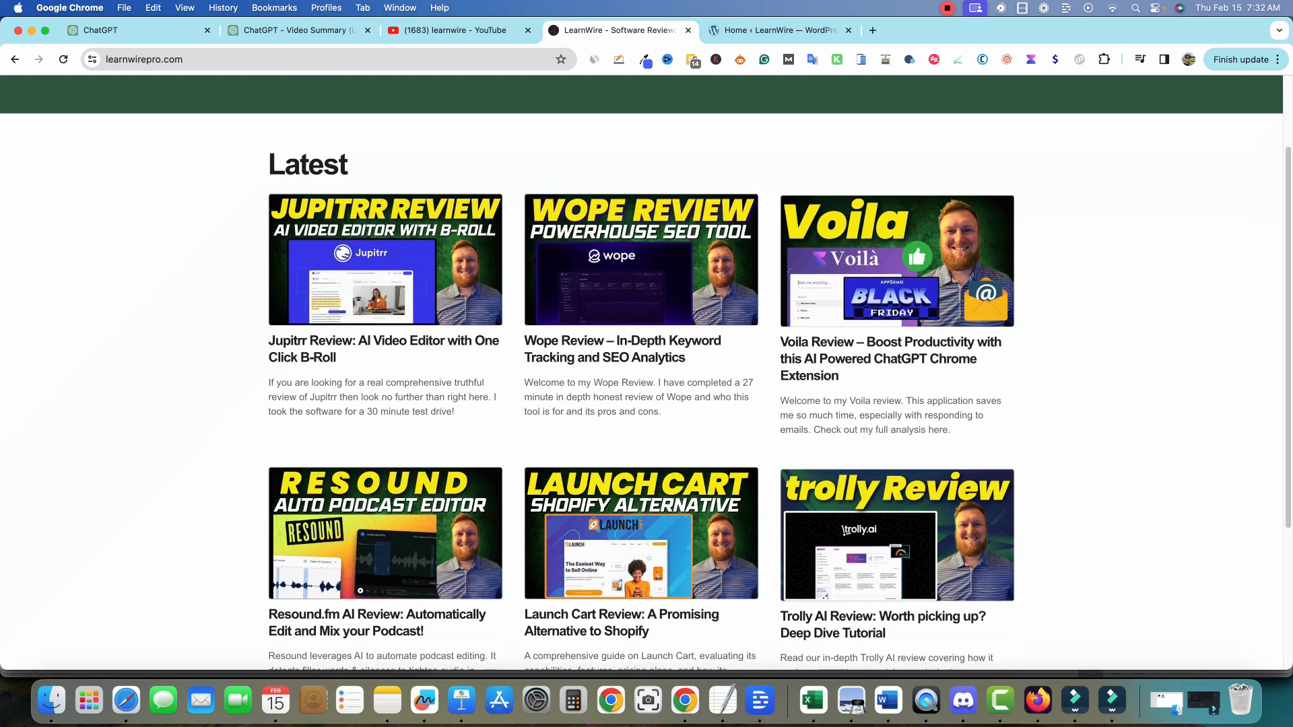
{"action": "scroll", "coordinate": [896, 405], "scroll_direction": "up", "scroll_amount": 3}
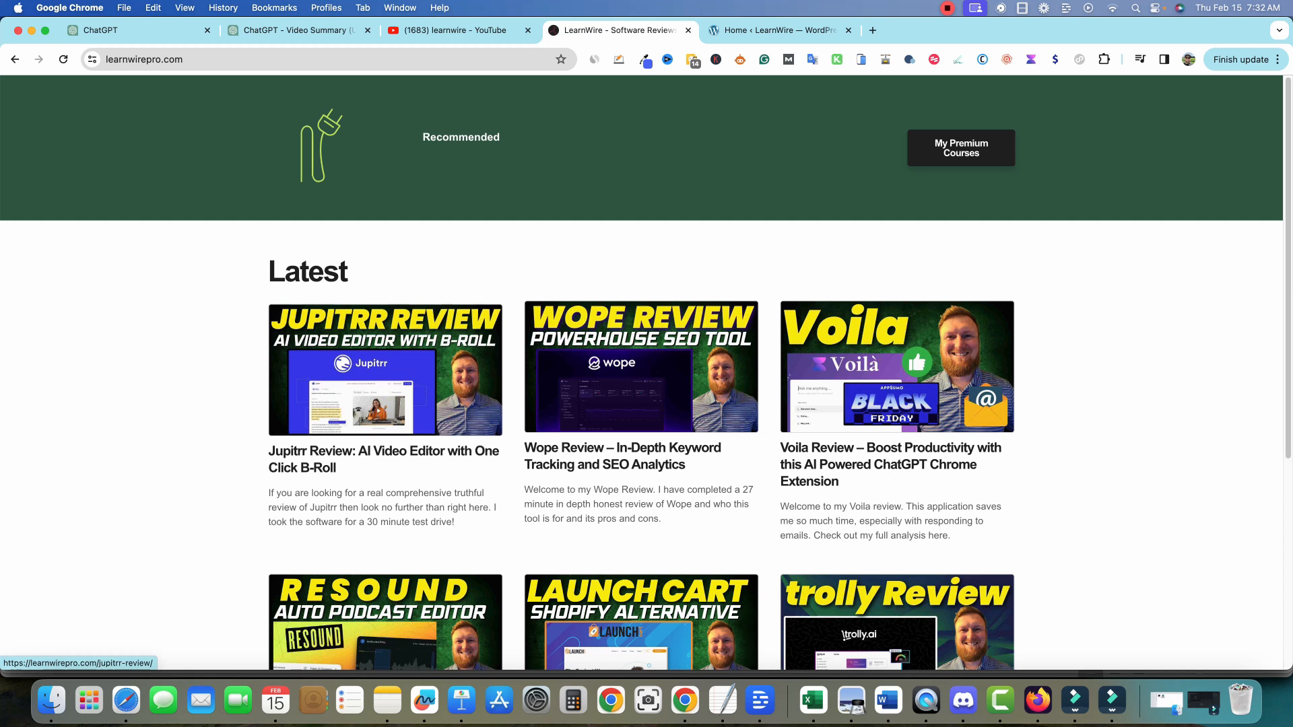
- Revisit the Video Summary (Updated 2024) chat in ChatGPT and read through the submitted YouTube link and the full summary
{"action": "left_click", "coordinate": [455, 29]}
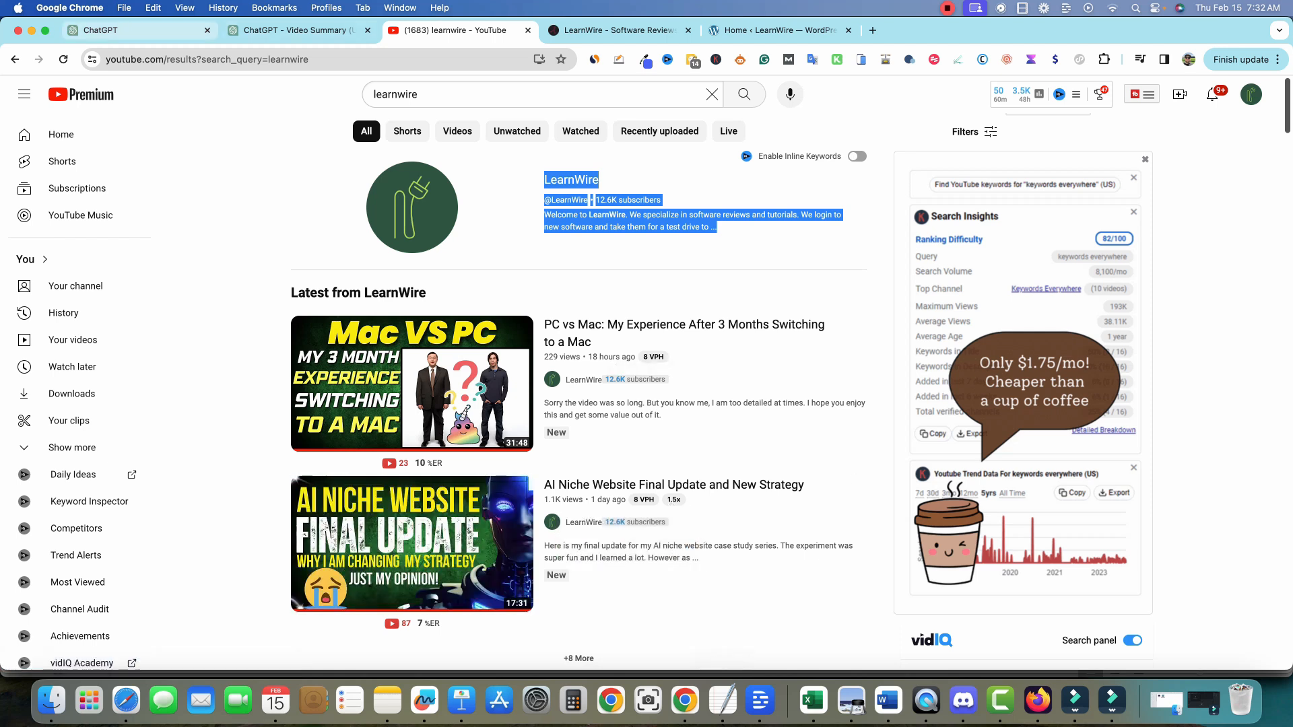
{"action": "left_click", "coordinate": [138, 30]}
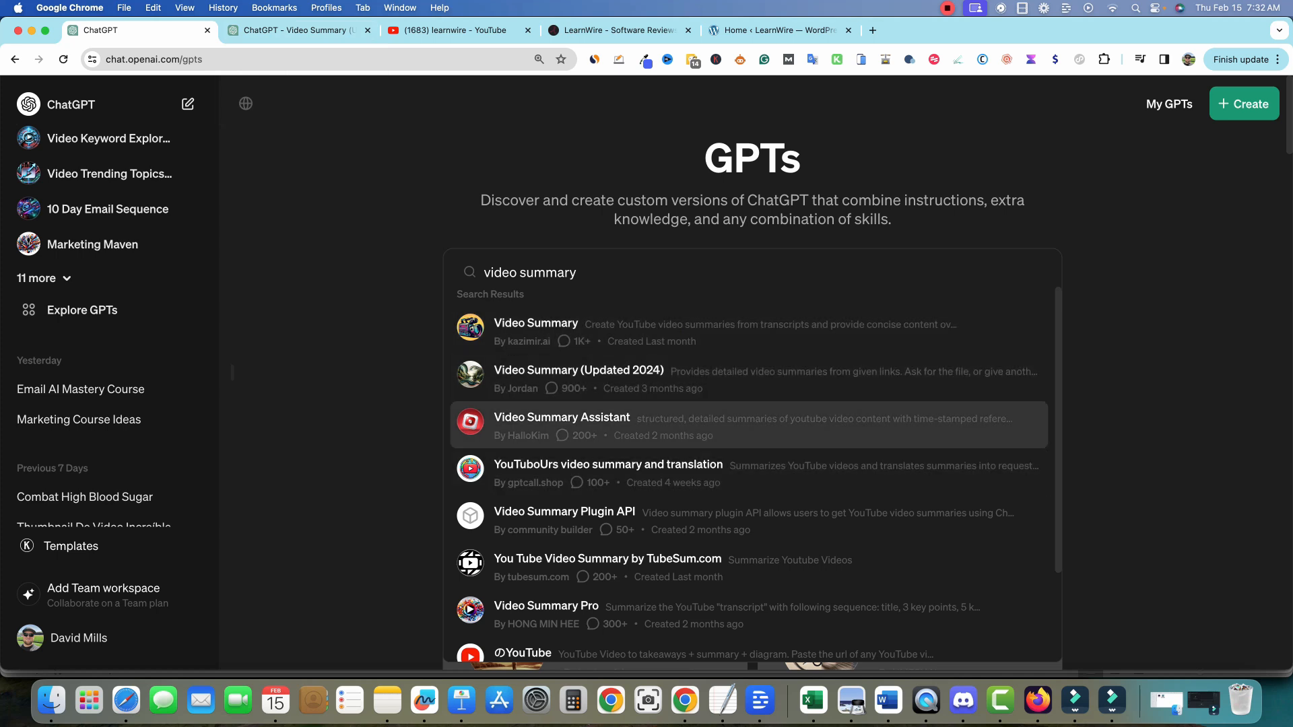
{"action": "left_click", "coordinate": [299, 30]}
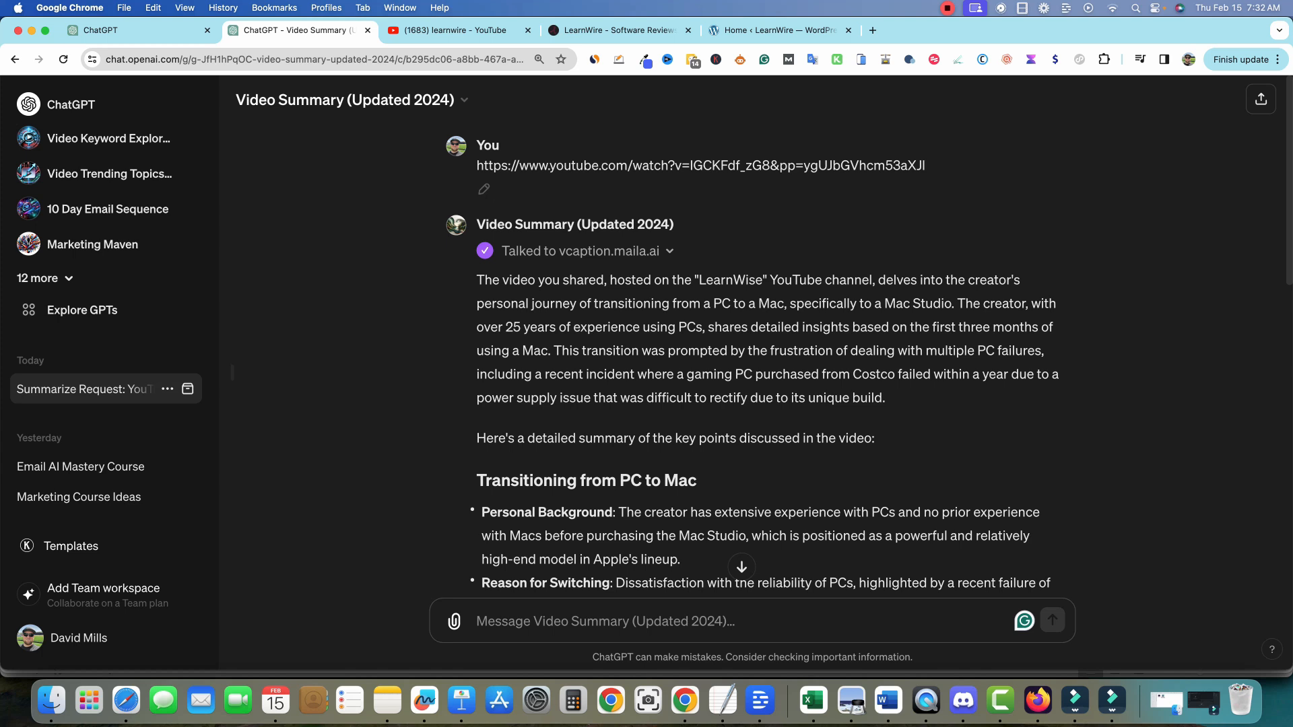
{"action": "left_click_drag", "start_coordinate": [477, 165], "coordinate": [927, 167]}
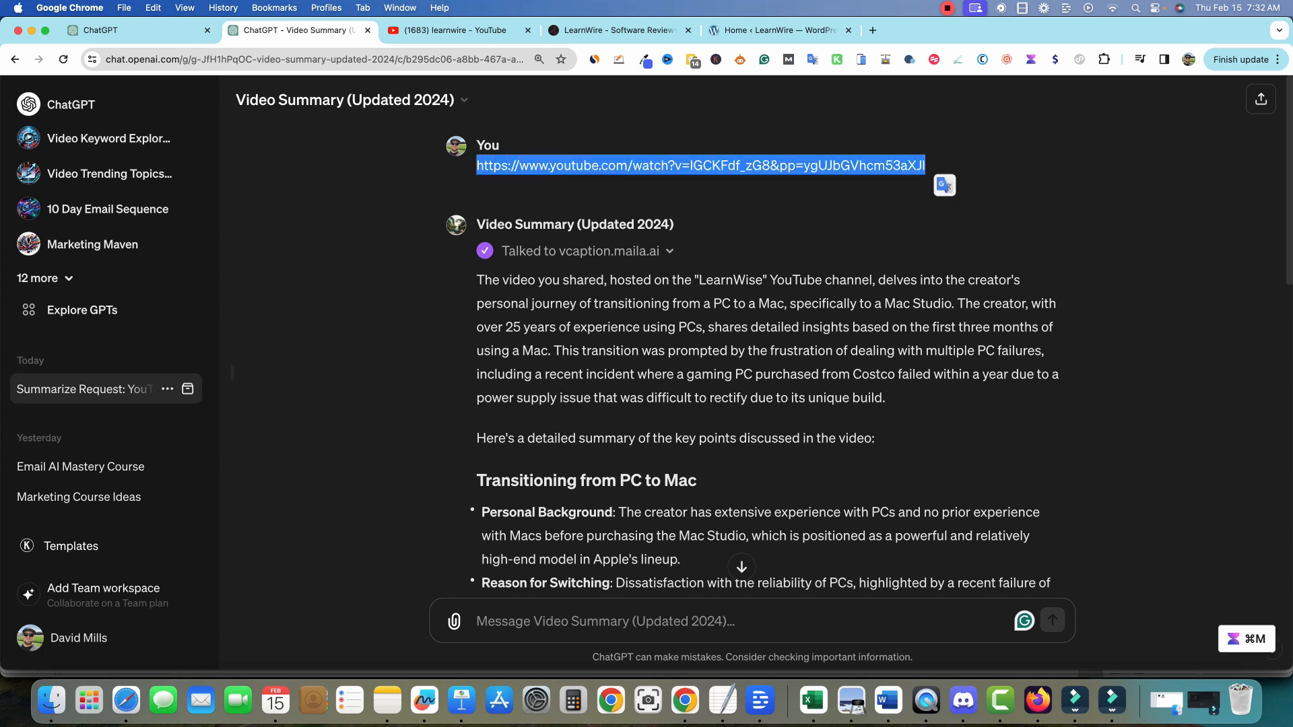
{"action": "left_click", "coordinate": [724, 278]}
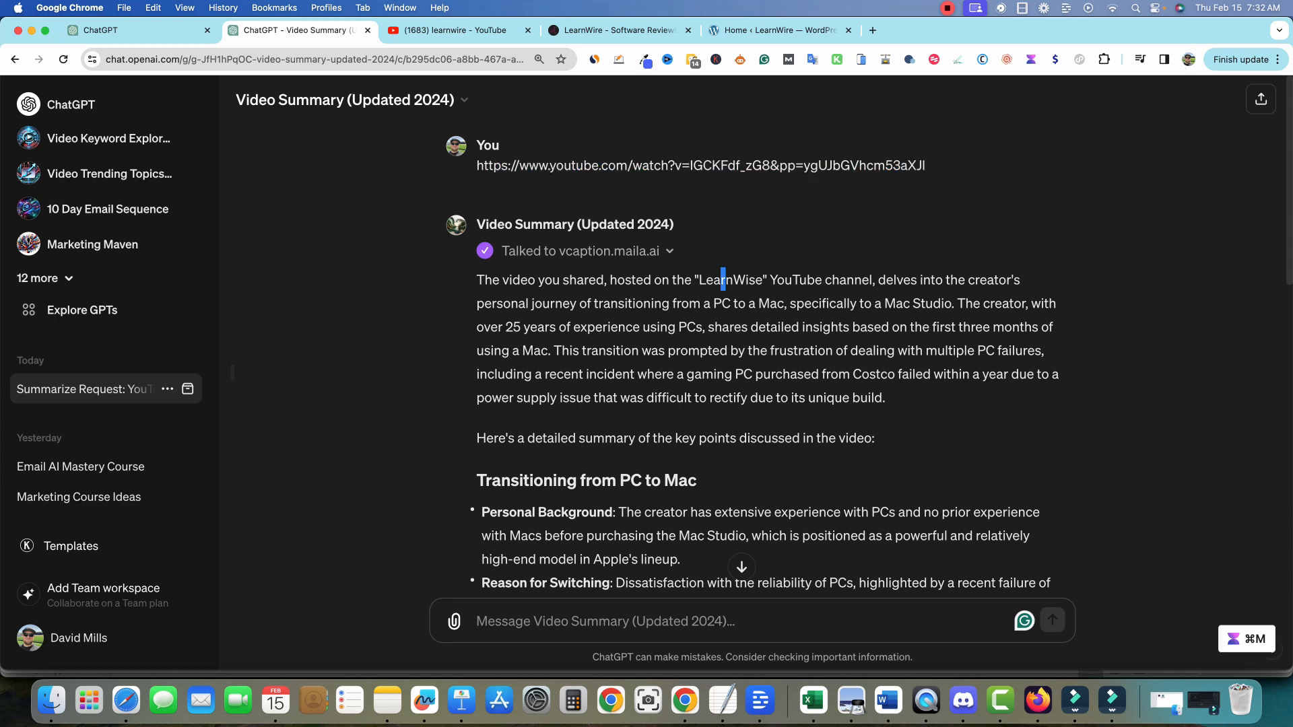
{"action": "left_click_drag", "start_coordinate": [701, 280], "coordinate": [763, 279]}
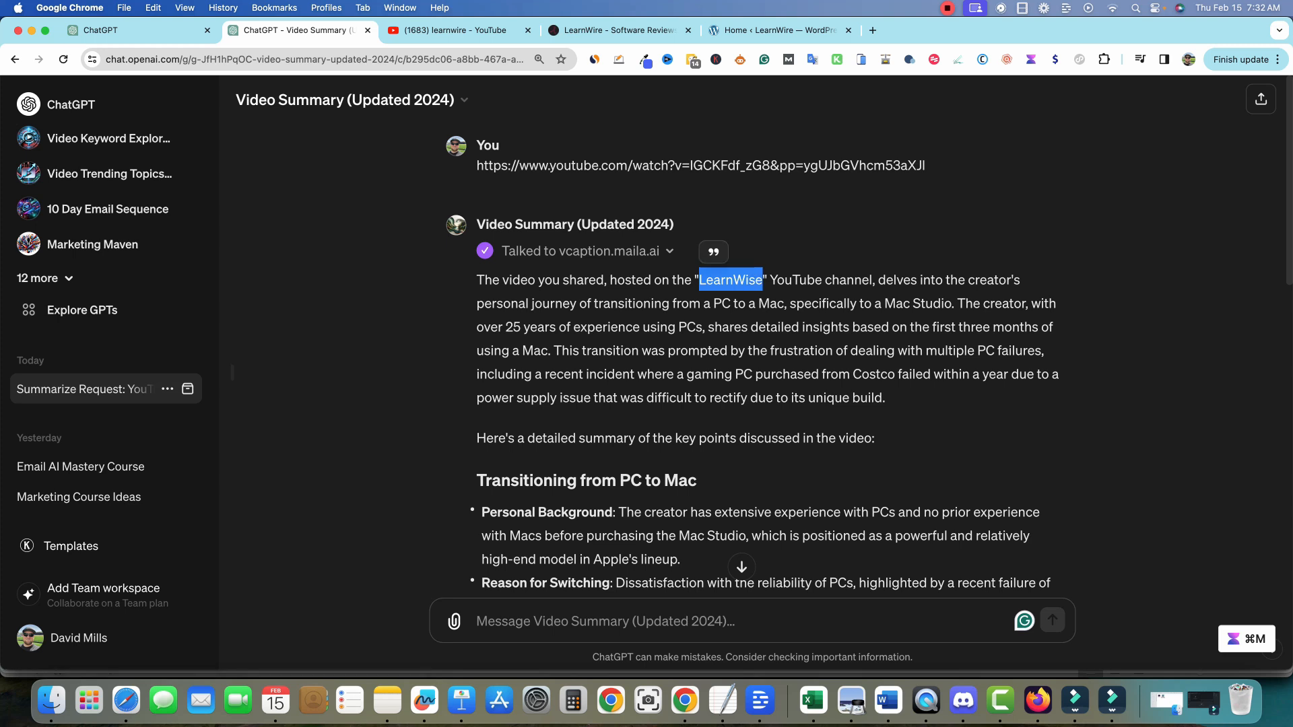
{"action": "left_click_drag", "start_coordinate": [500, 279], "coordinate": [905, 331]}
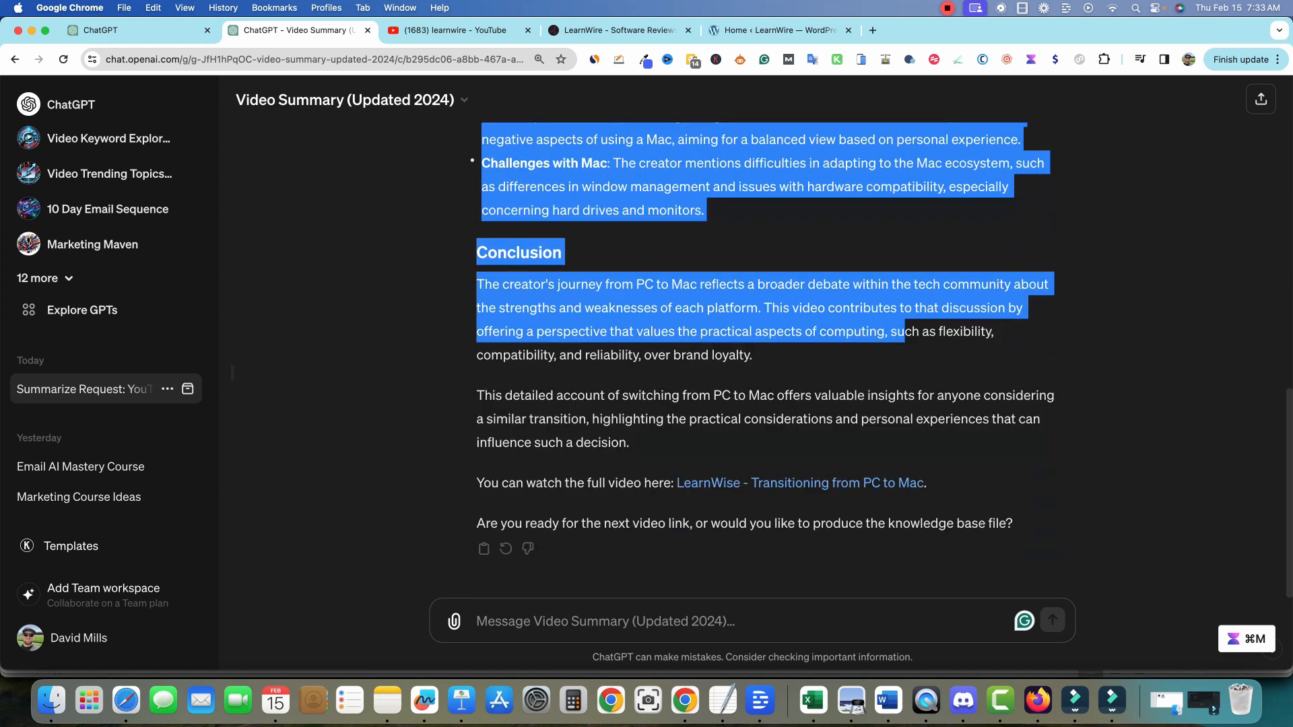
{"action": "scroll", "coordinate": [904, 331], "scroll_direction": "up", "scroll_amount": 10}
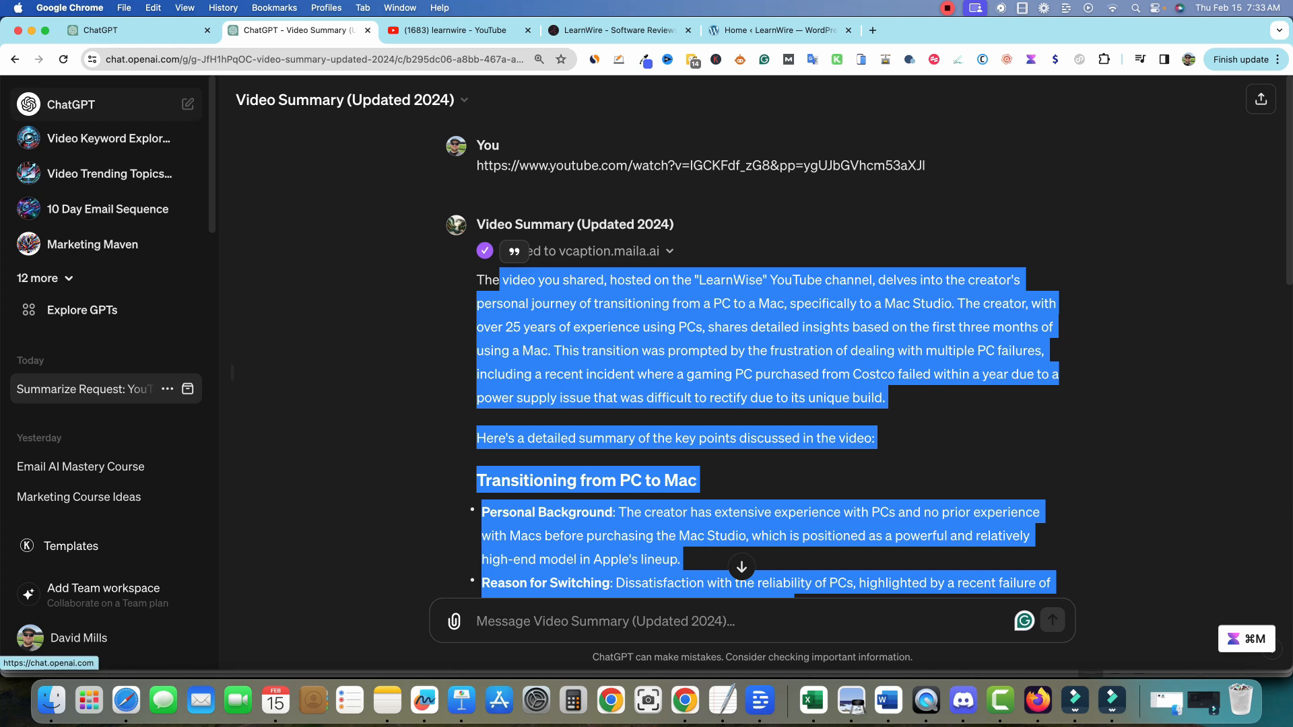
- Start a new ChatGPT chat and bring up the TextEdit prompt notes to review the Step 1 video summarizing prompt
{"action": "left_click", "coordinate": [94, 104]}
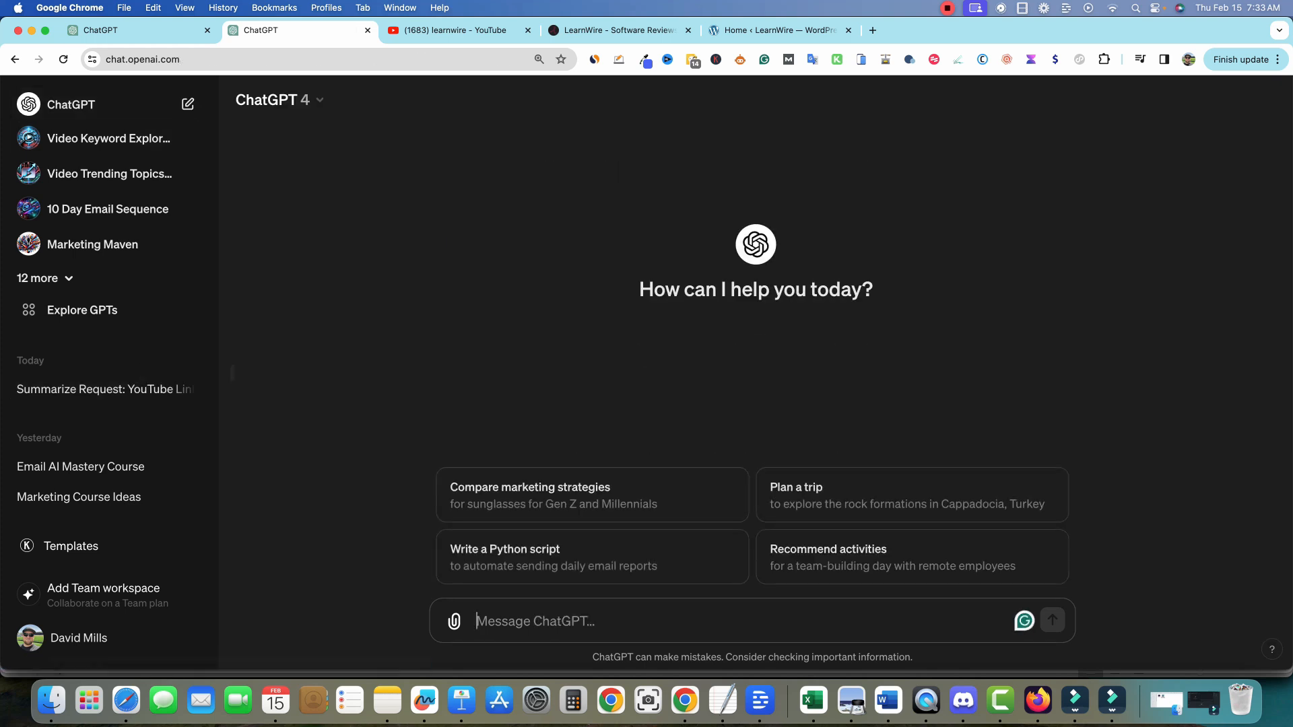
{"action": "left_click", "coordinate": [722, 700]}
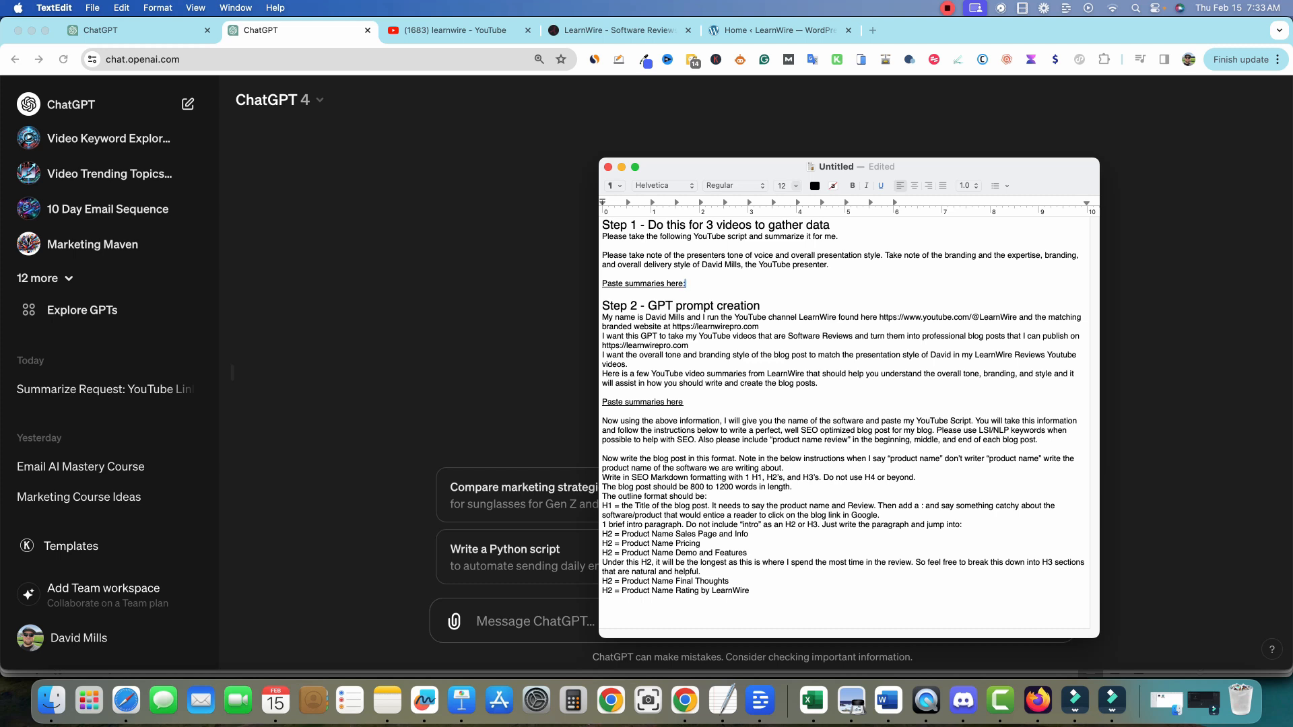
{"action": "left_click_drag", "start_coordinate": [830, 264], "coordinate": [602, 234]}
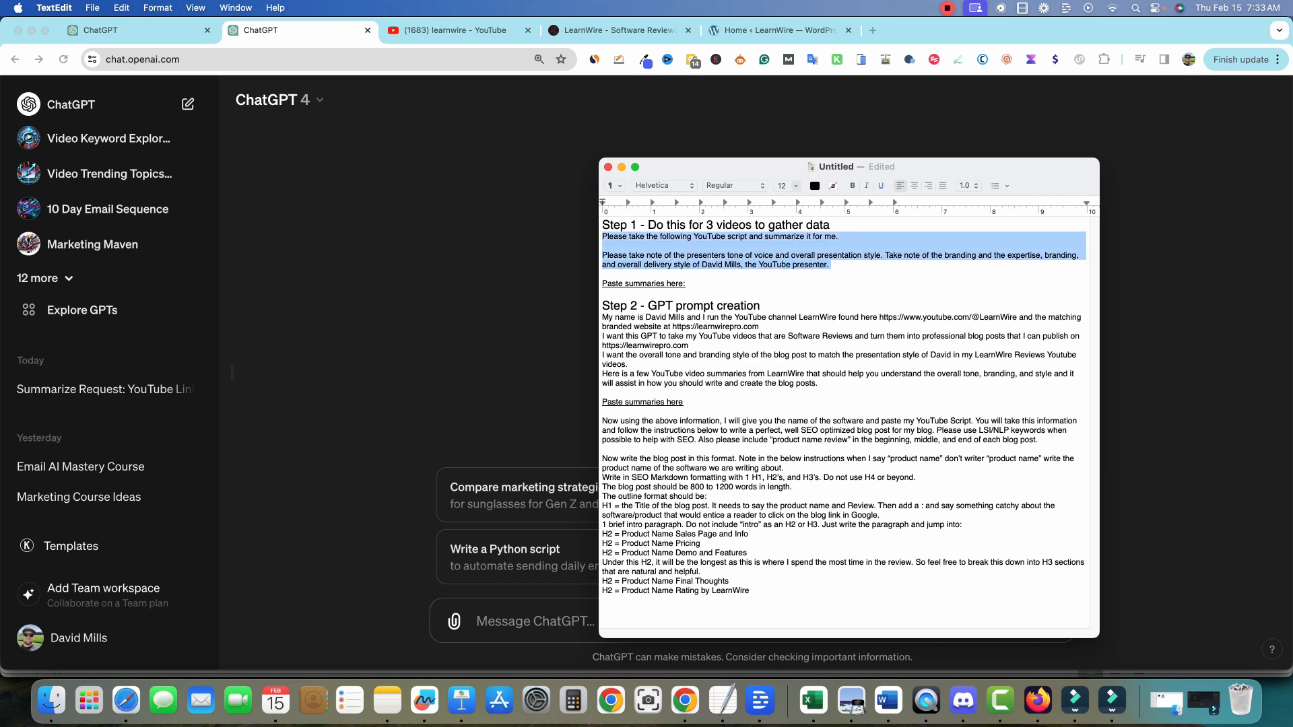
{"action": "left_click", "coordinate": [722, 256]}
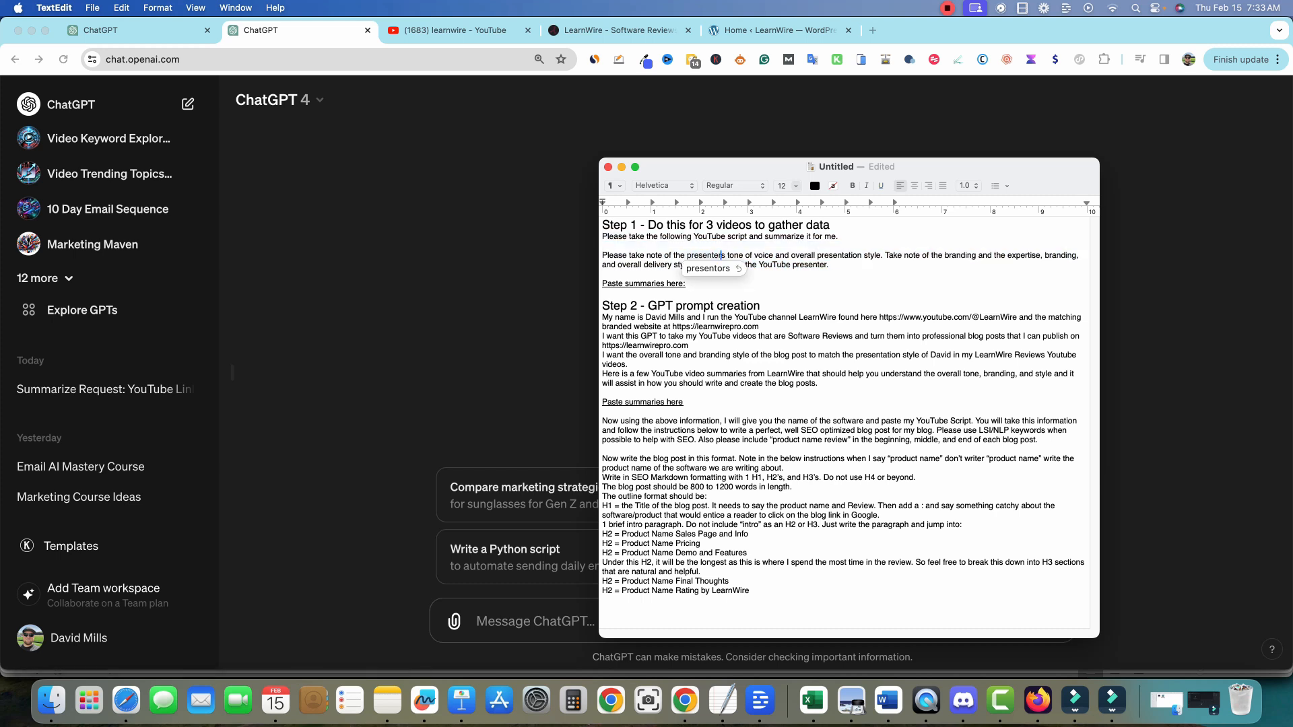
- Open the LearnWire channel on YouTube and browse its list of videos for a software review
{"action": "left_click", "coordinate": [455, 30]}
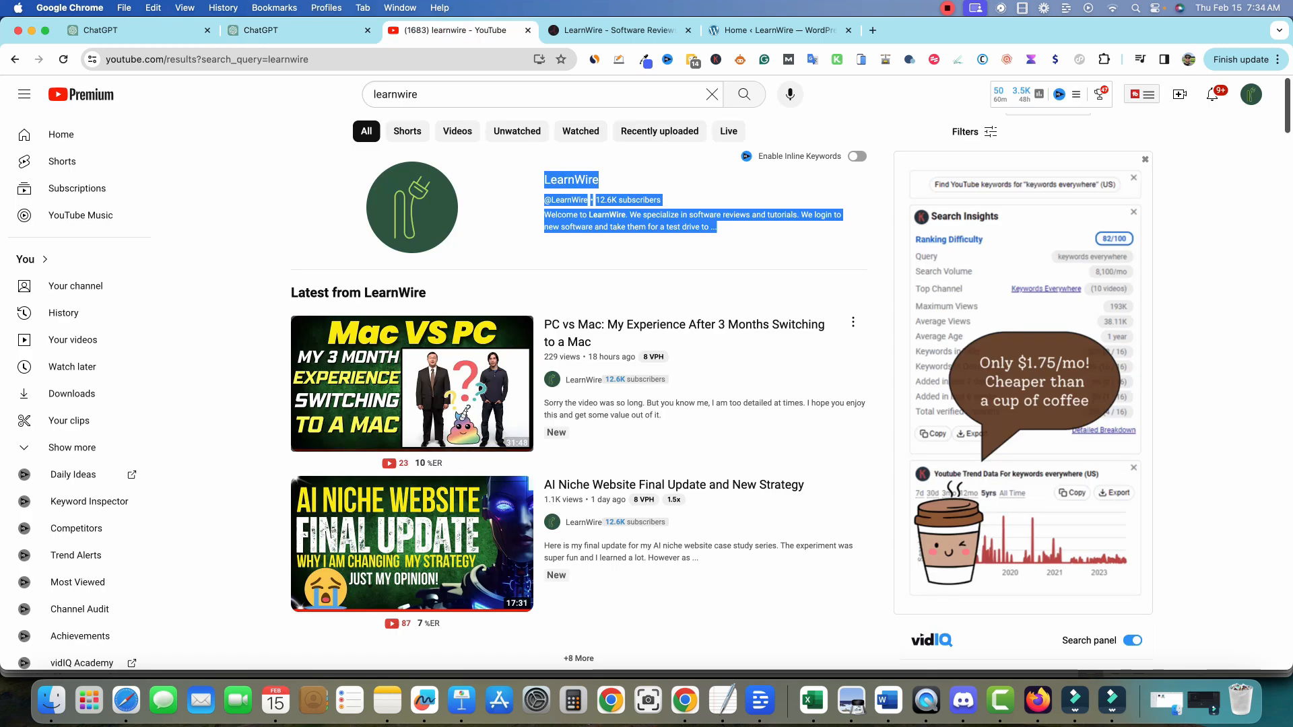
{"action": "left_click", "coordinate": [572, 145]}
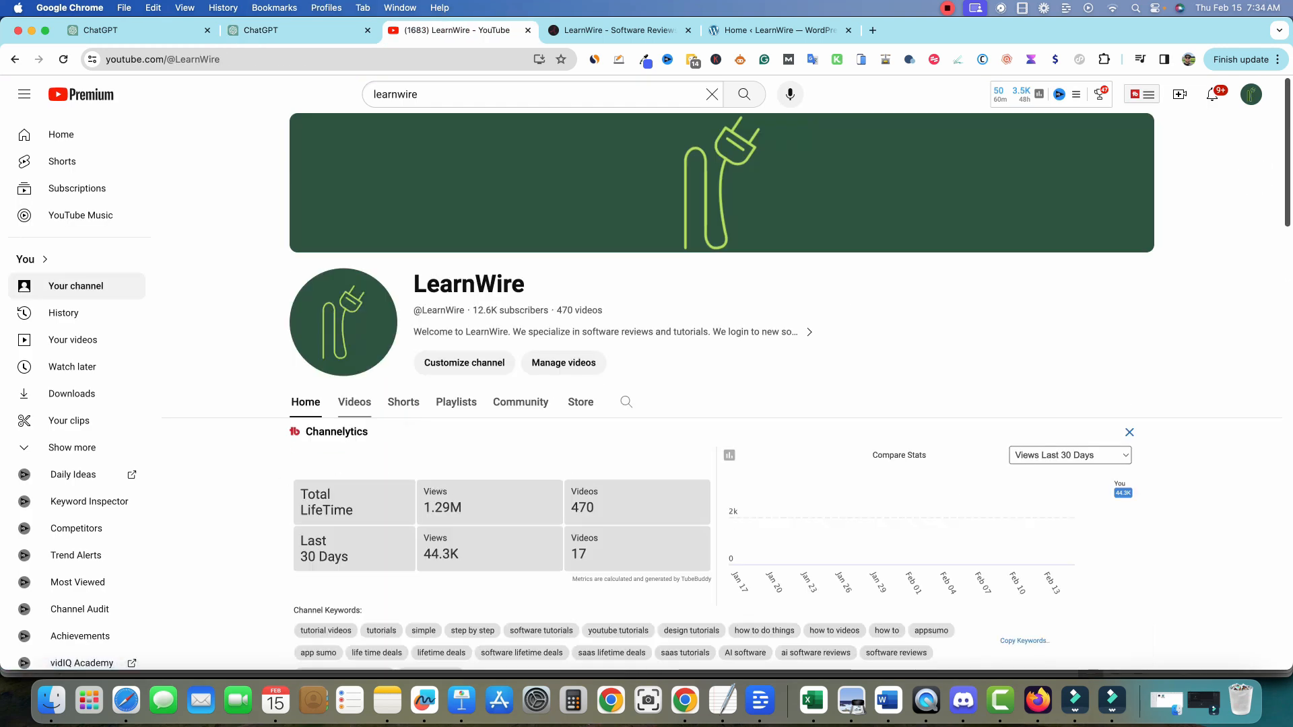
{"action": "left_click", "coordinate": [354, 402]}
{"action": "scroll", "coordinate": [716, 404], "scroll_direction": "down", "scroll_amount": 5}
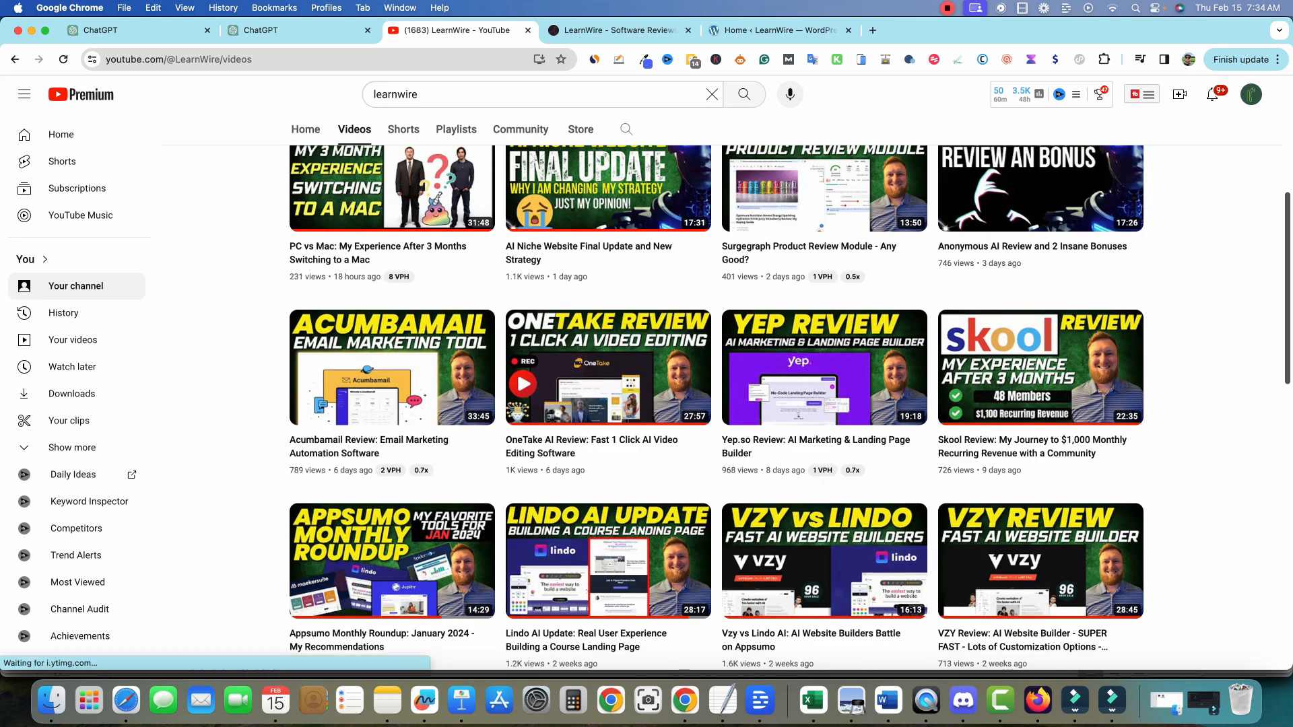
{"action": "scroll", "coordinate": [607, 370], "scroll_direction": "up", "scroll_amount": 5}
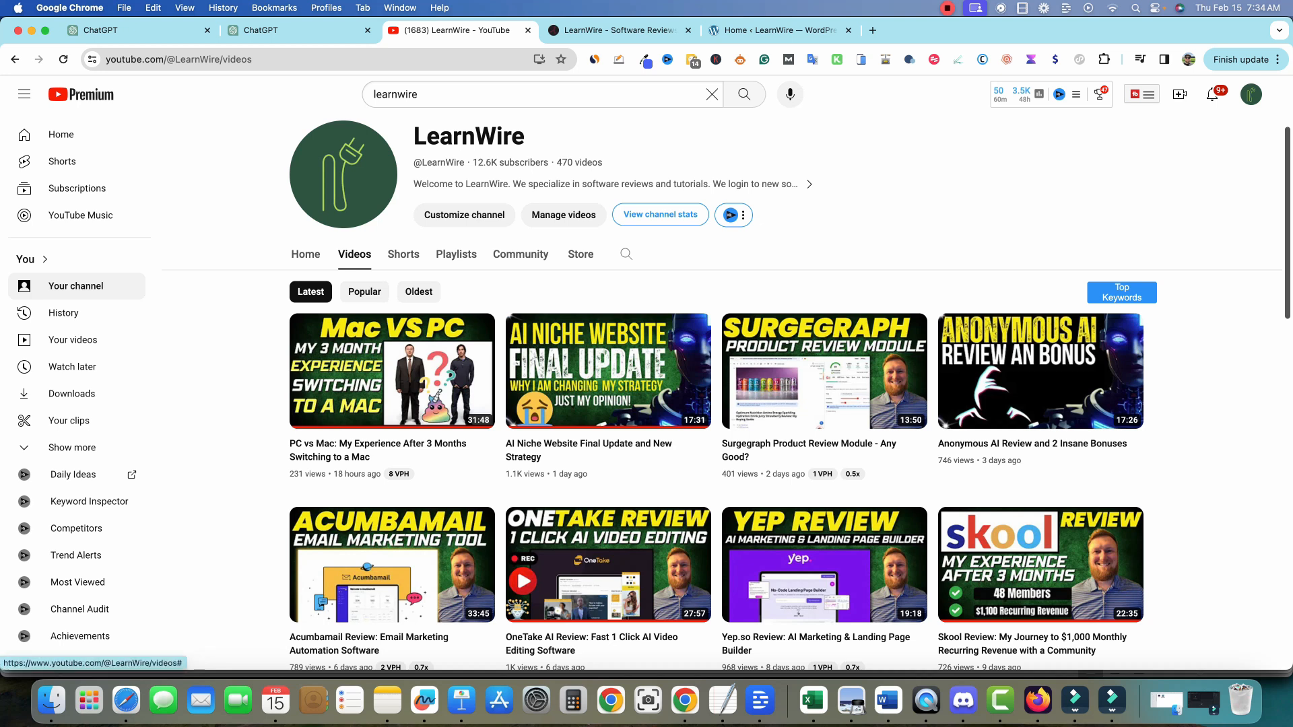
{"action": "scroll", "coordinate": [404, 438], "scroll_direction": "down", "scroll_amount": 2}
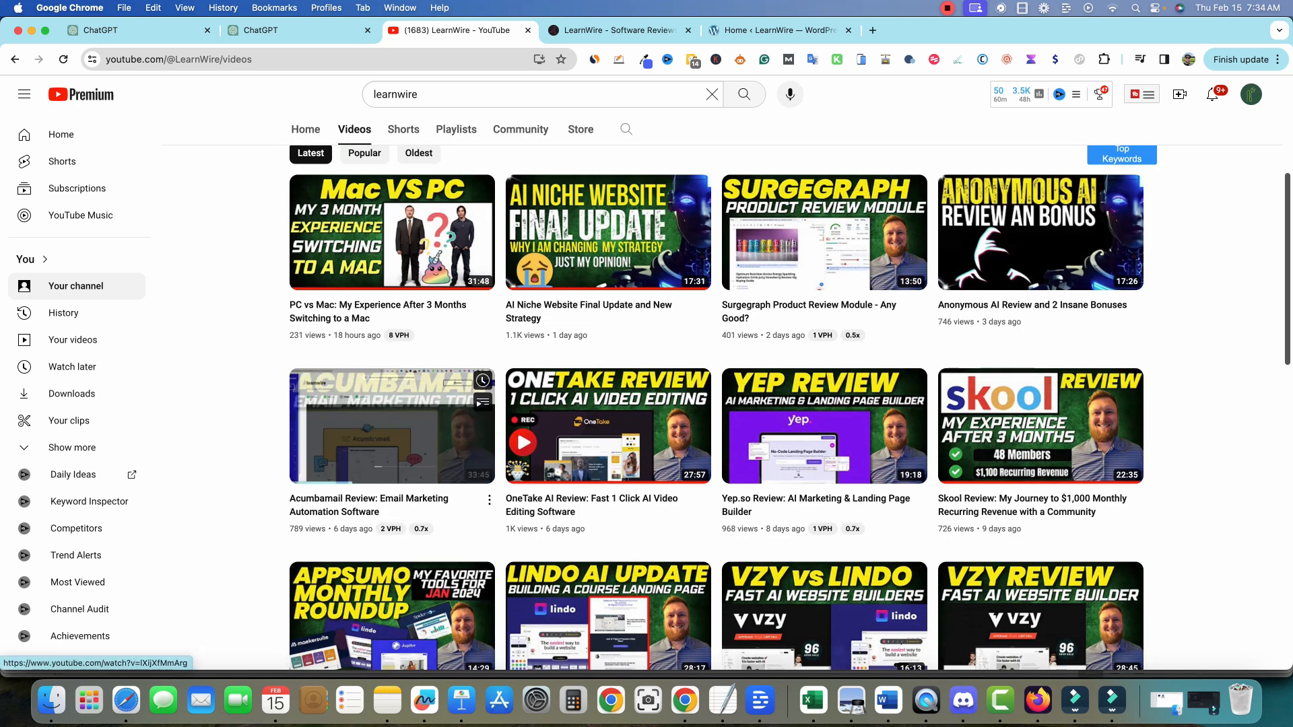
- Copy the link address of the video "Acumbamail Review: Email Marketing Automation Software"
{"action": "right_click", "coordinate": [363, 502]}
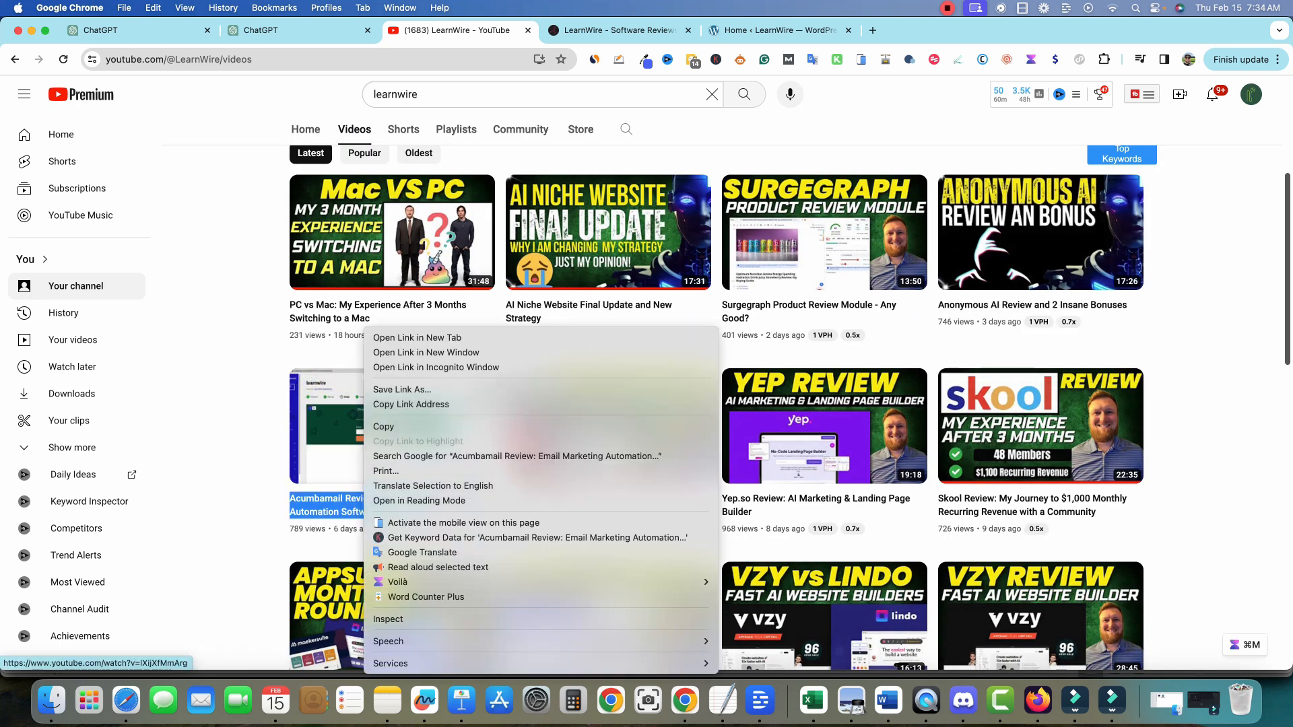
{"action": "key", "text": "Escape"}
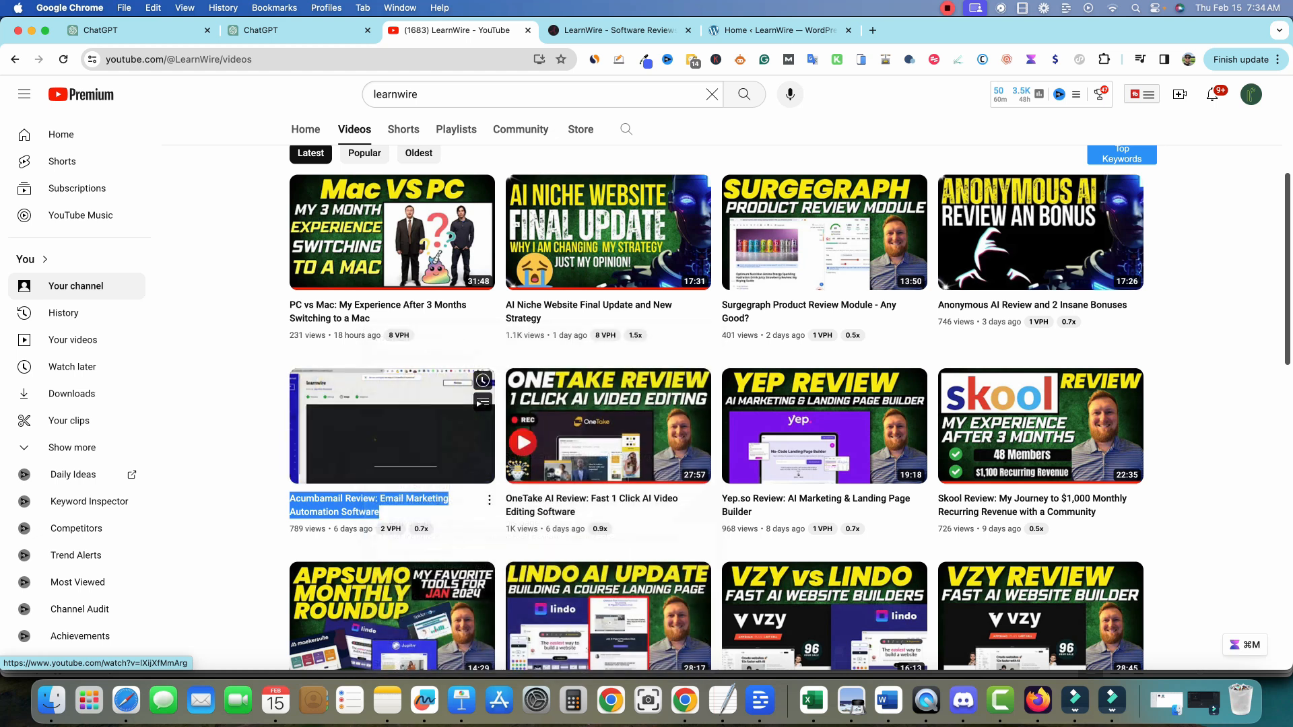
{"action": "right_click", "coordinate": [361, 435]}
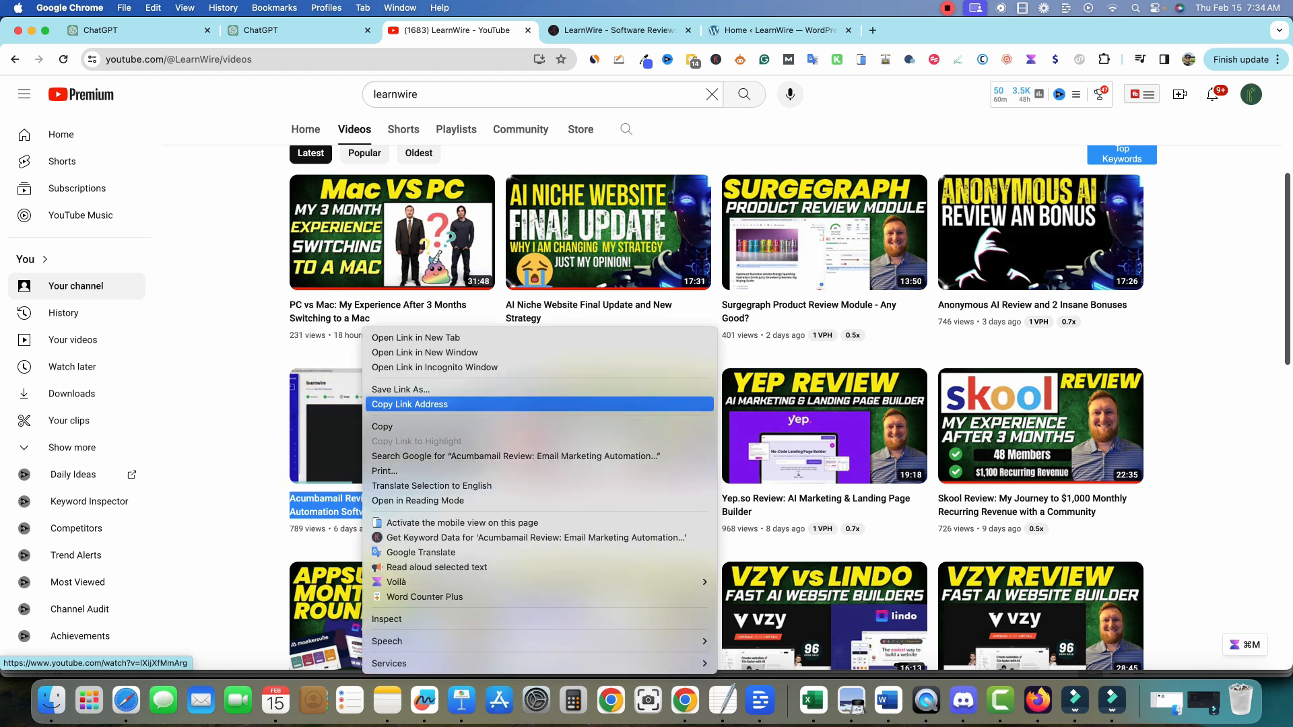
{"action": "left_click", "coordinate": [404, 404]}
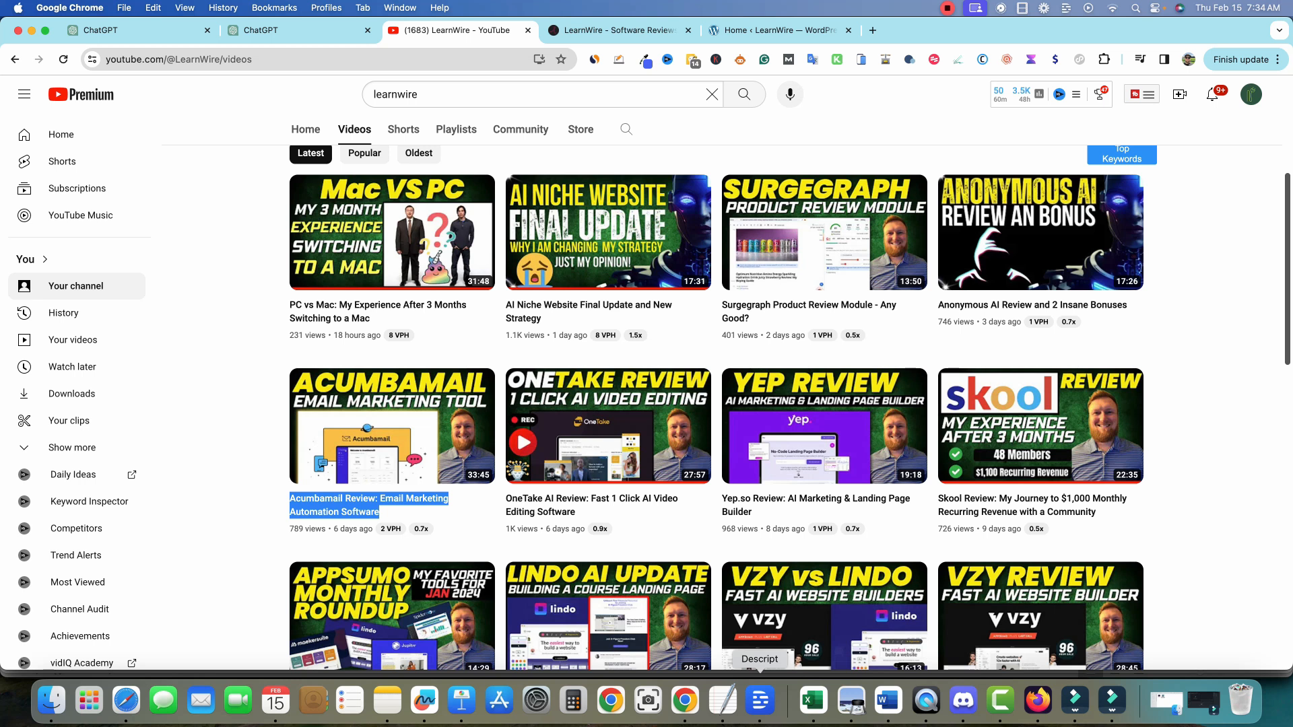
- Open the Acumbamail review video and show the additional actions available for it
{"action": "left_click", "coordinate": [392, 425]}
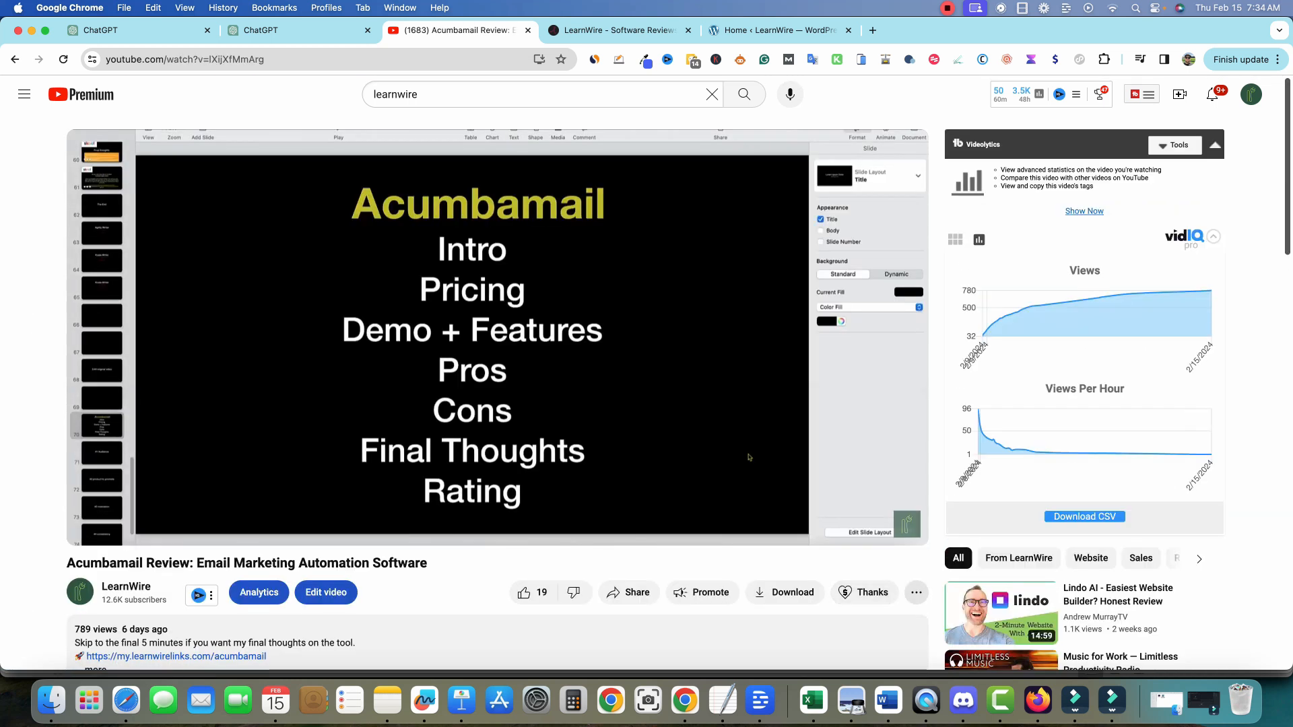
{"action": "left_click", "coordinate": [917, 593]}
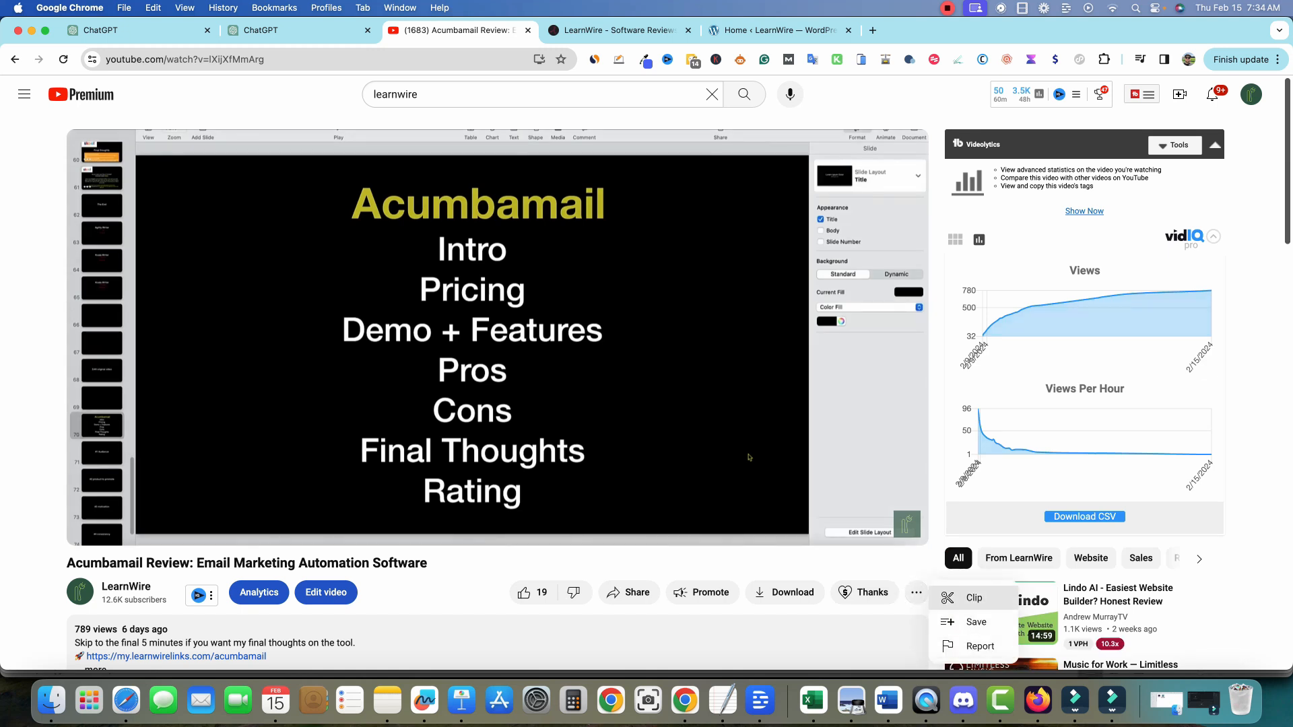
{"action": "scroll", "coordinate": [679, 374], "scroll_direction": "down", "scroll_amount": 1}
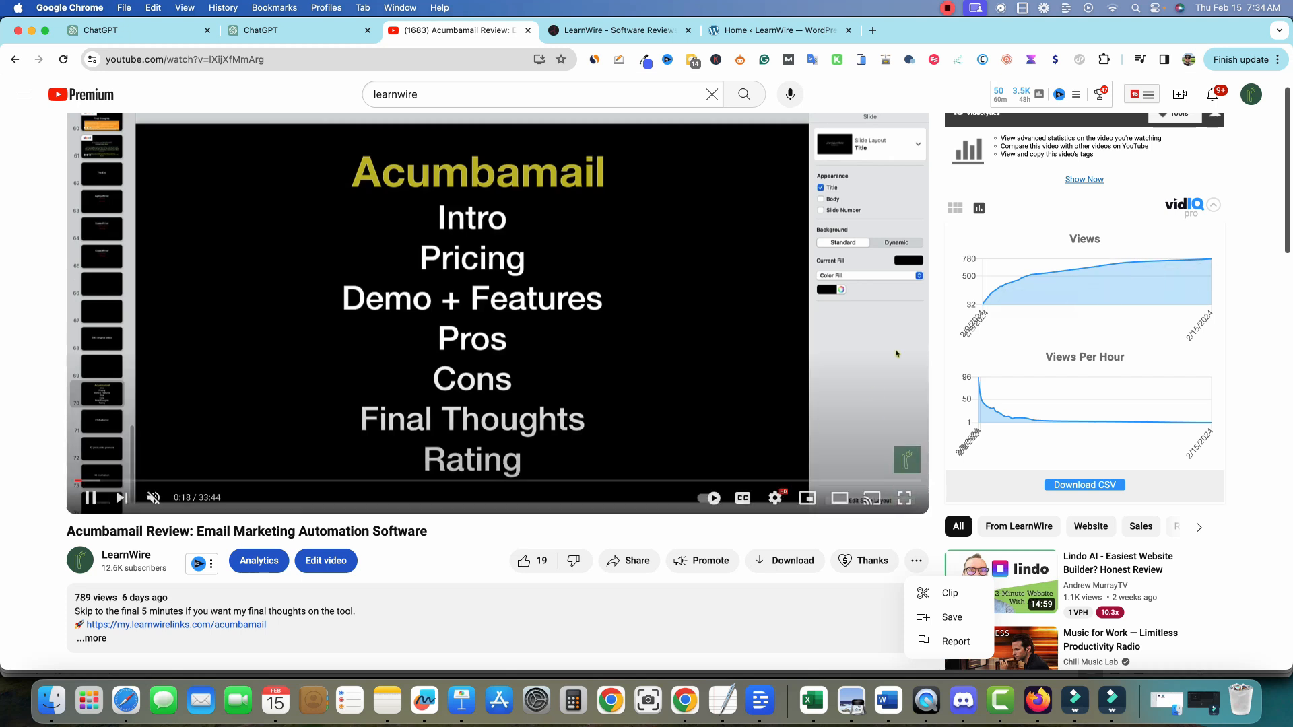
- Switch to Descript and open the "Acumbamail Review" project from the project list
{"action": "left_click", "coordinate": [135, 30]}
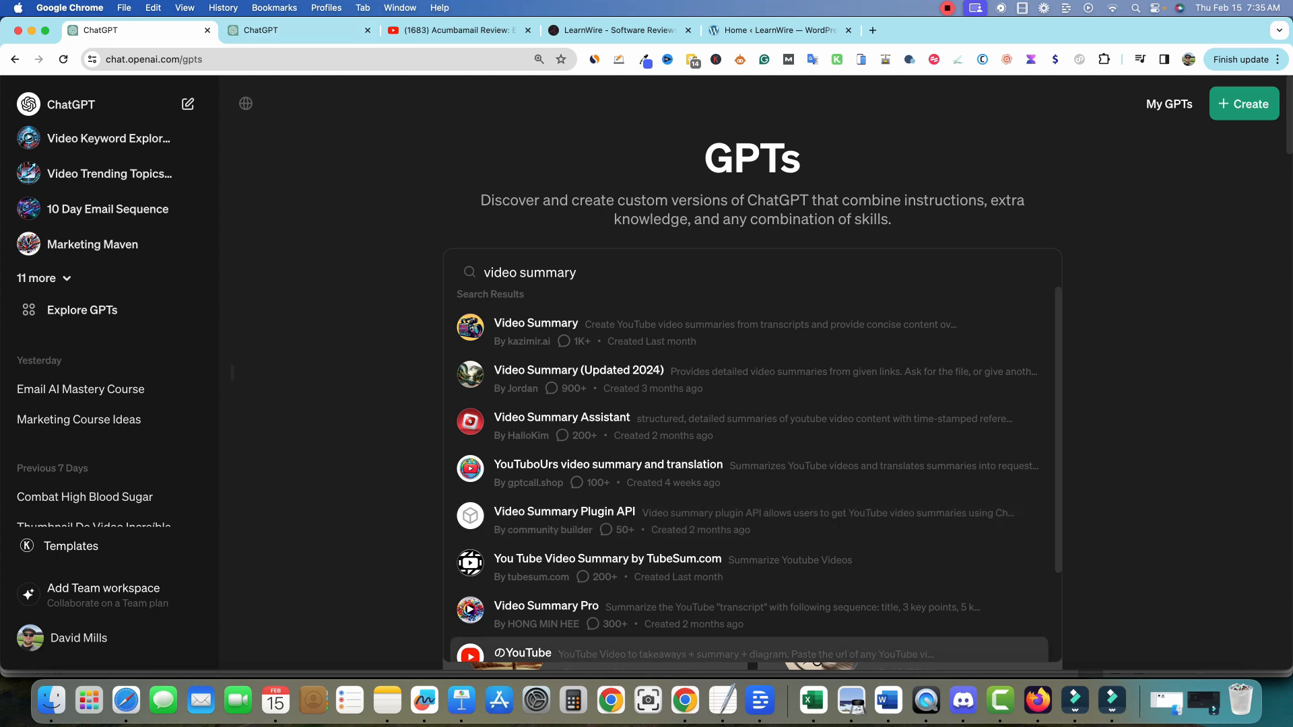
{"action": "left_click", "coordinate": [759, 701]}
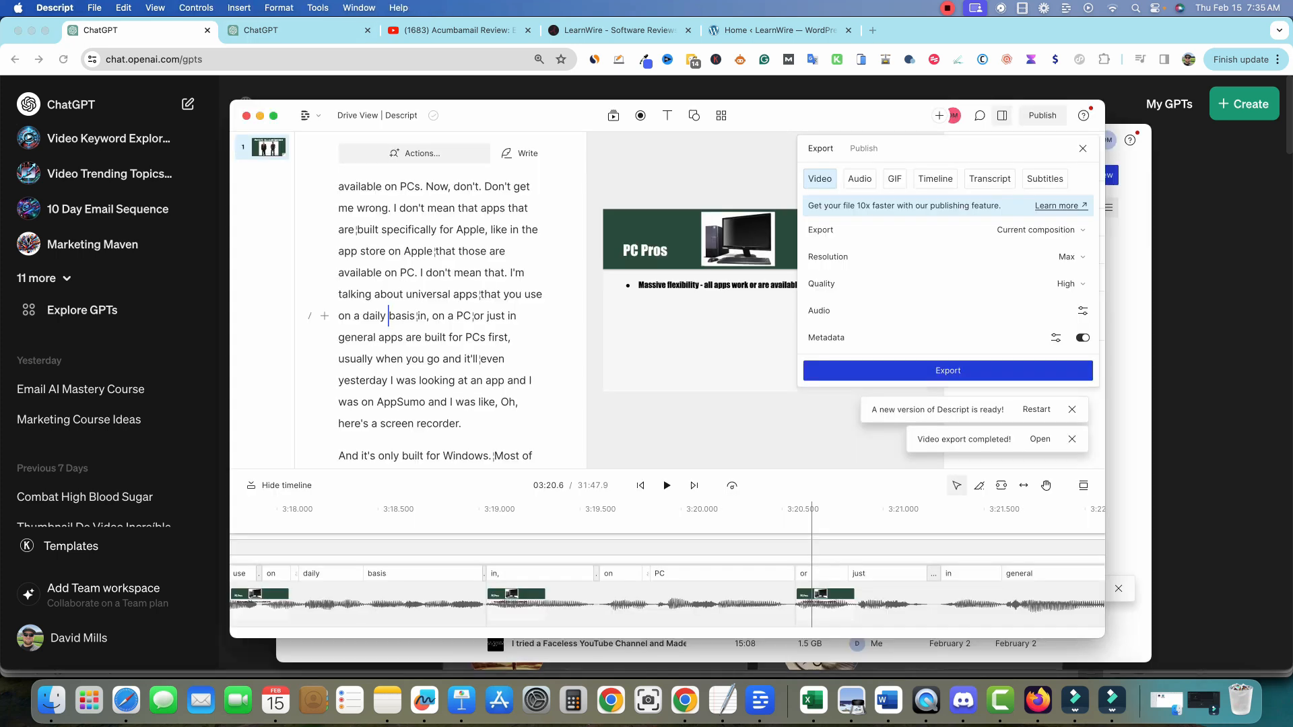
{"action": "left_click", "coordinate": [305, 116]}
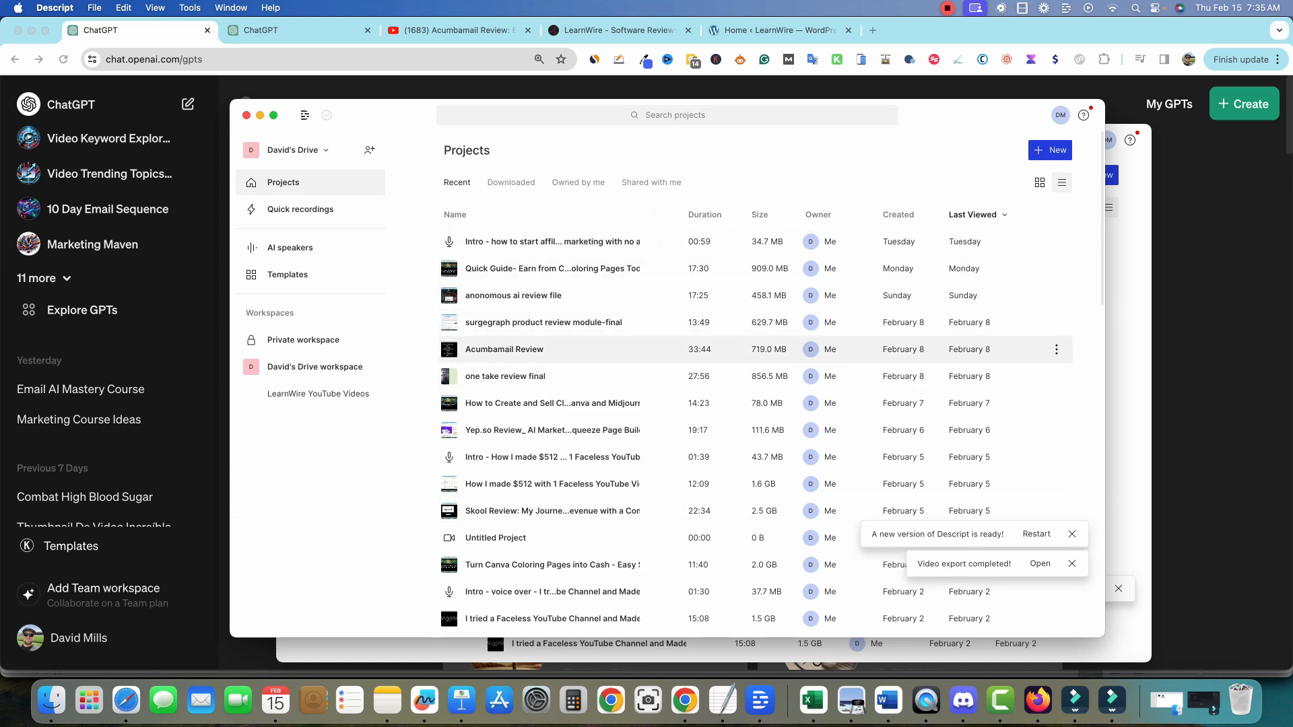
{"action": "left_click", "coordinate": [504, 350]}
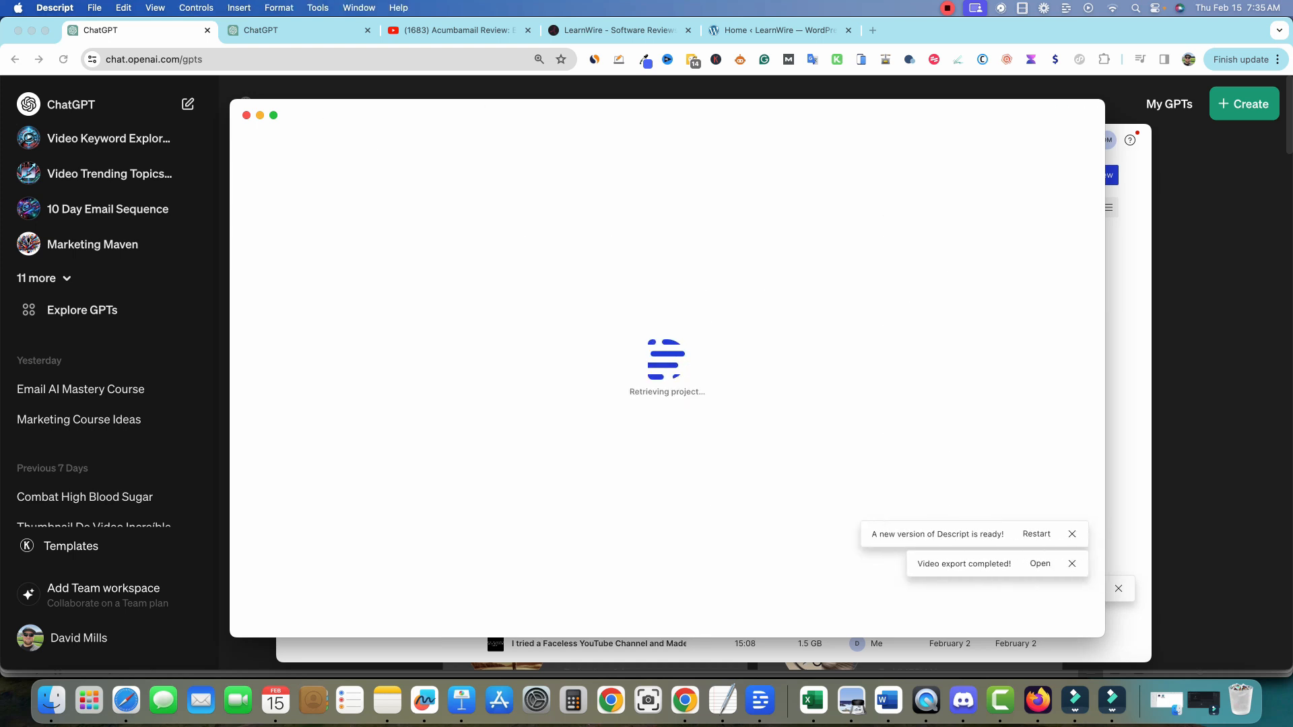
- Select the entire Acumbamail Review transcript from its beginning and copy it
{"action": "scroll", "coordinate": [438, 303], "scroll_direction": "down", "scroll_amount": 20}
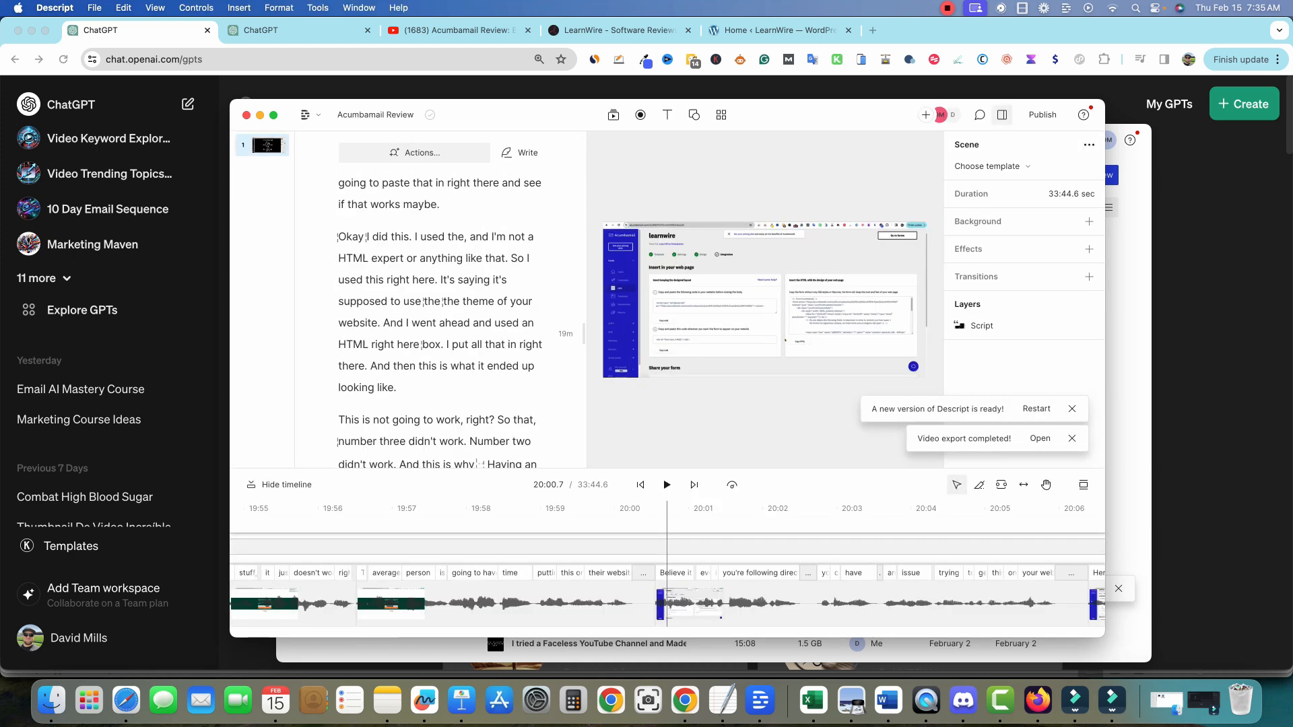
{"action": "scroll", "coordinate": [438, 303], "scroll_direction": "up", "scroll_amount": 20}
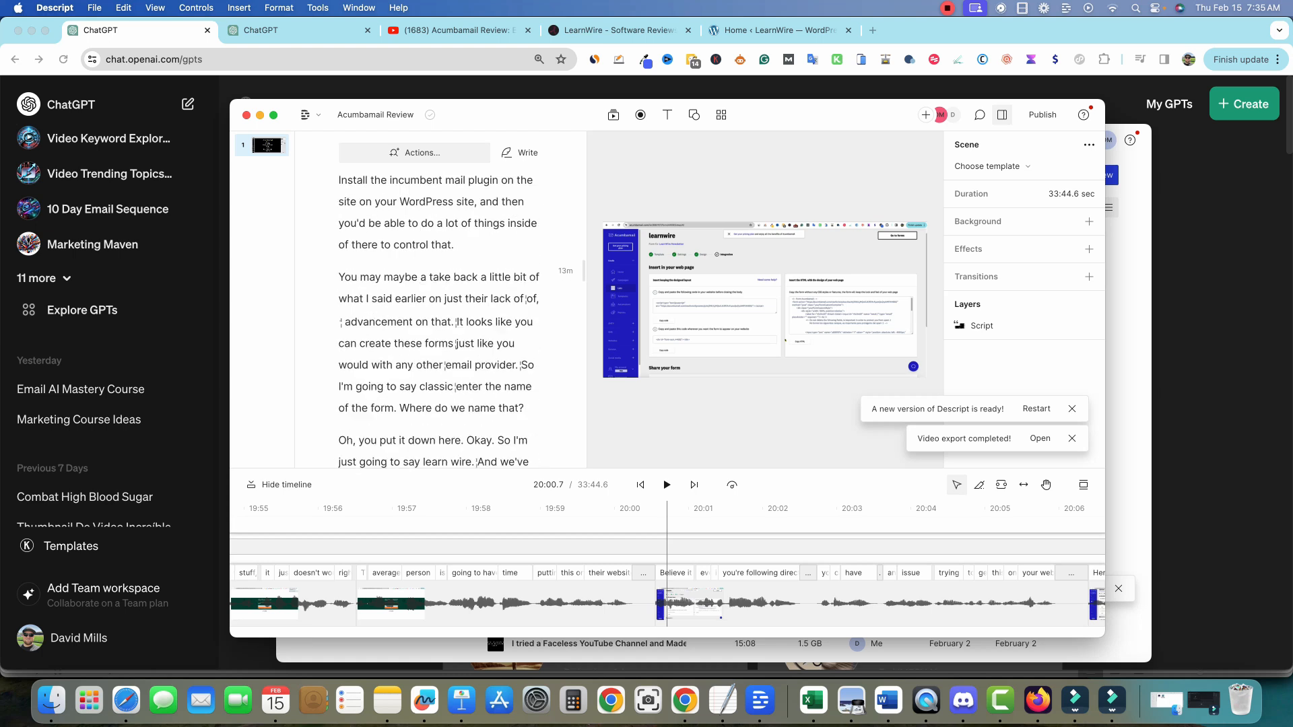
{"action": "scroll", "coordinate": [437, 304], "scroll_direction": "up", "scroll_amount": 15}
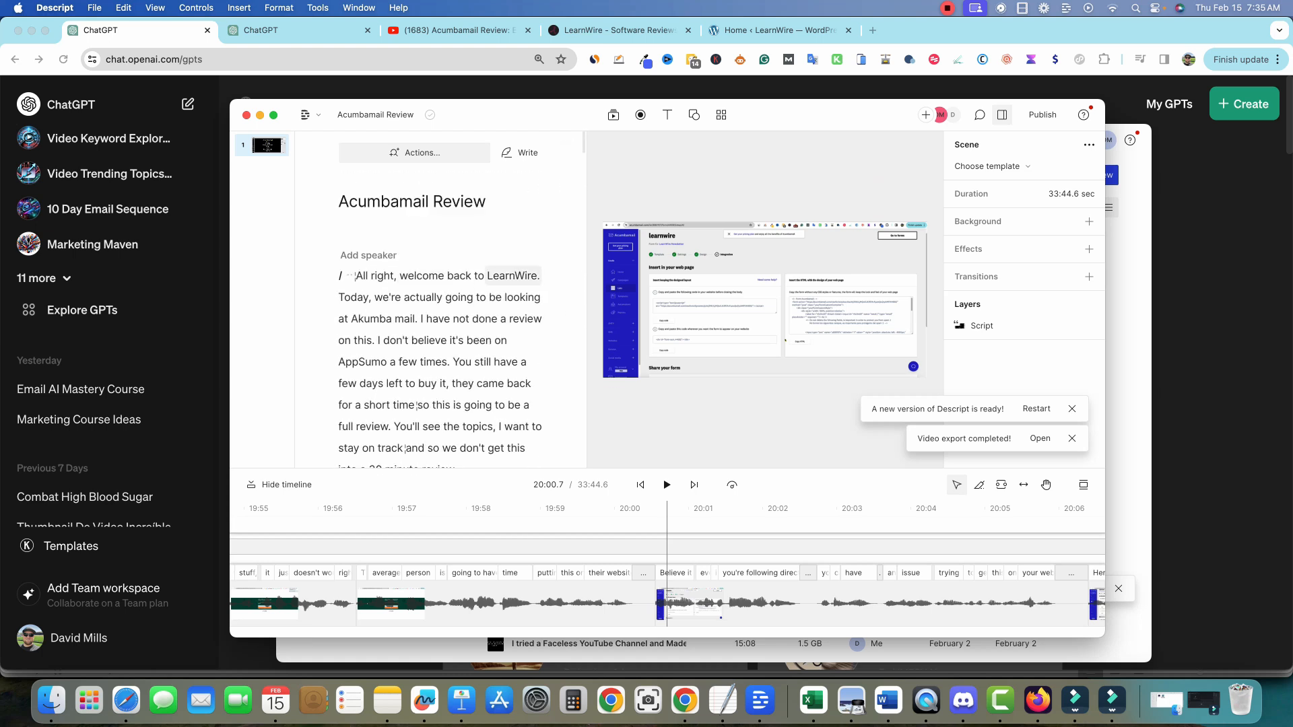
{"action": "double_click", "coordinate": [501, 276]}
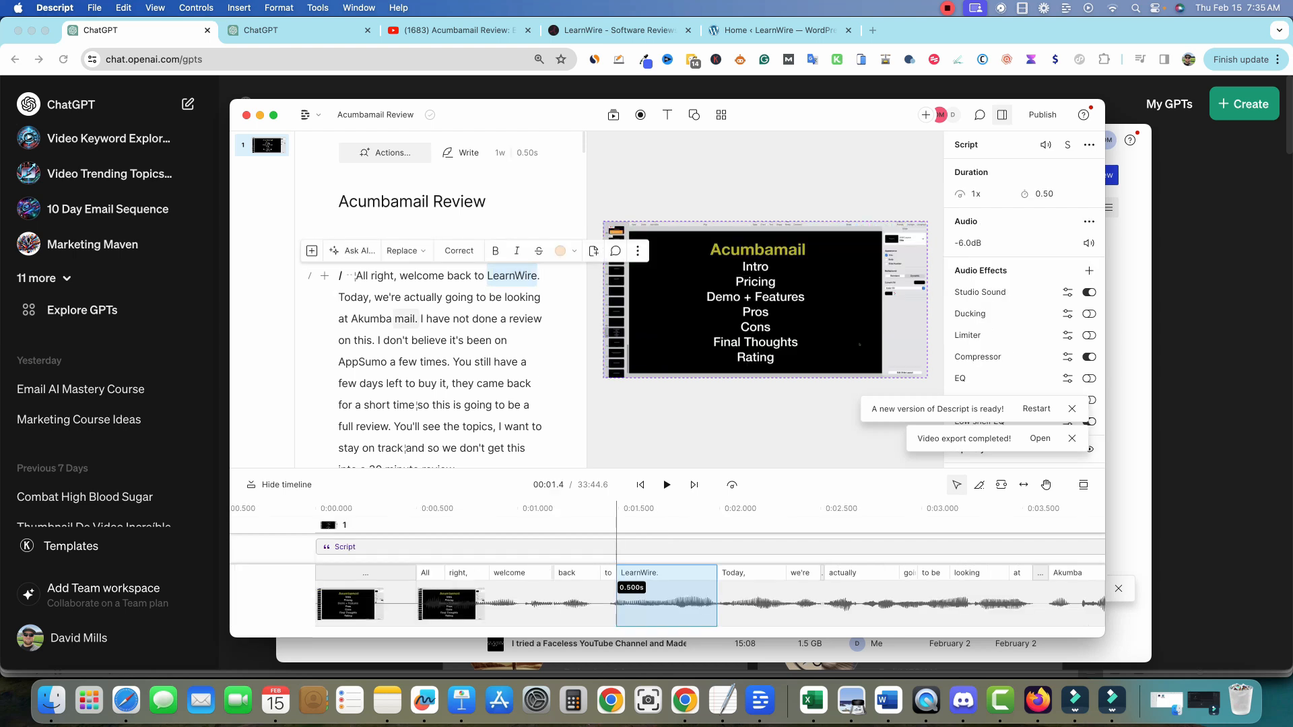
{"action": "left_click", "coordinate": [401, 319]}
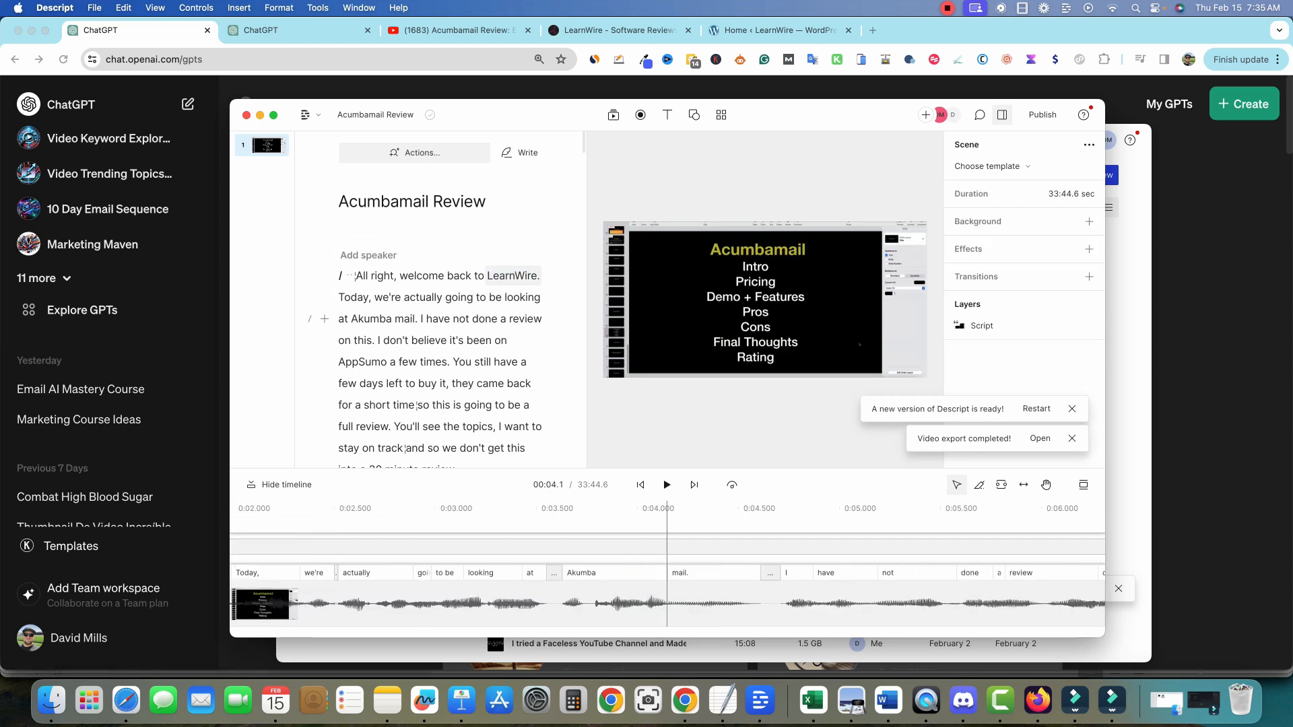
{"action": "left_click", "coordinate": [375, 276]}
{"action": "left_click", "coordinate": [412, 276]}
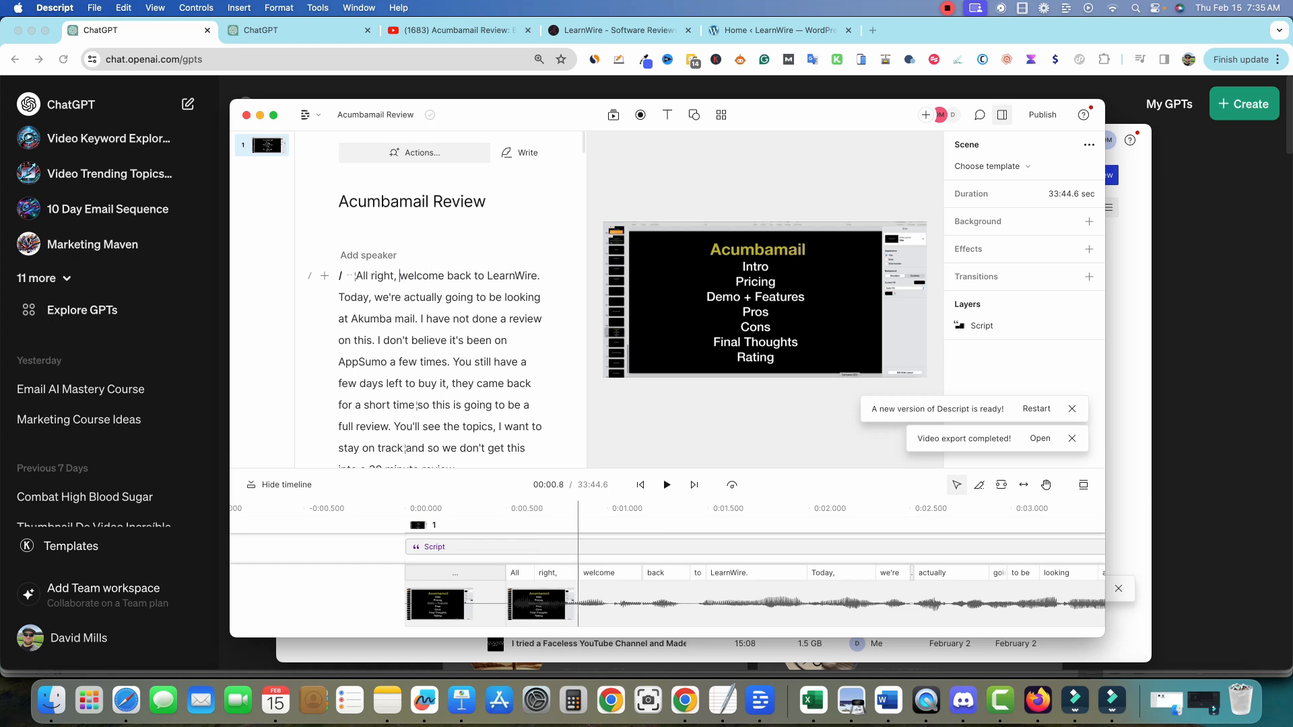
{"action": "key", "text": "super+a"}
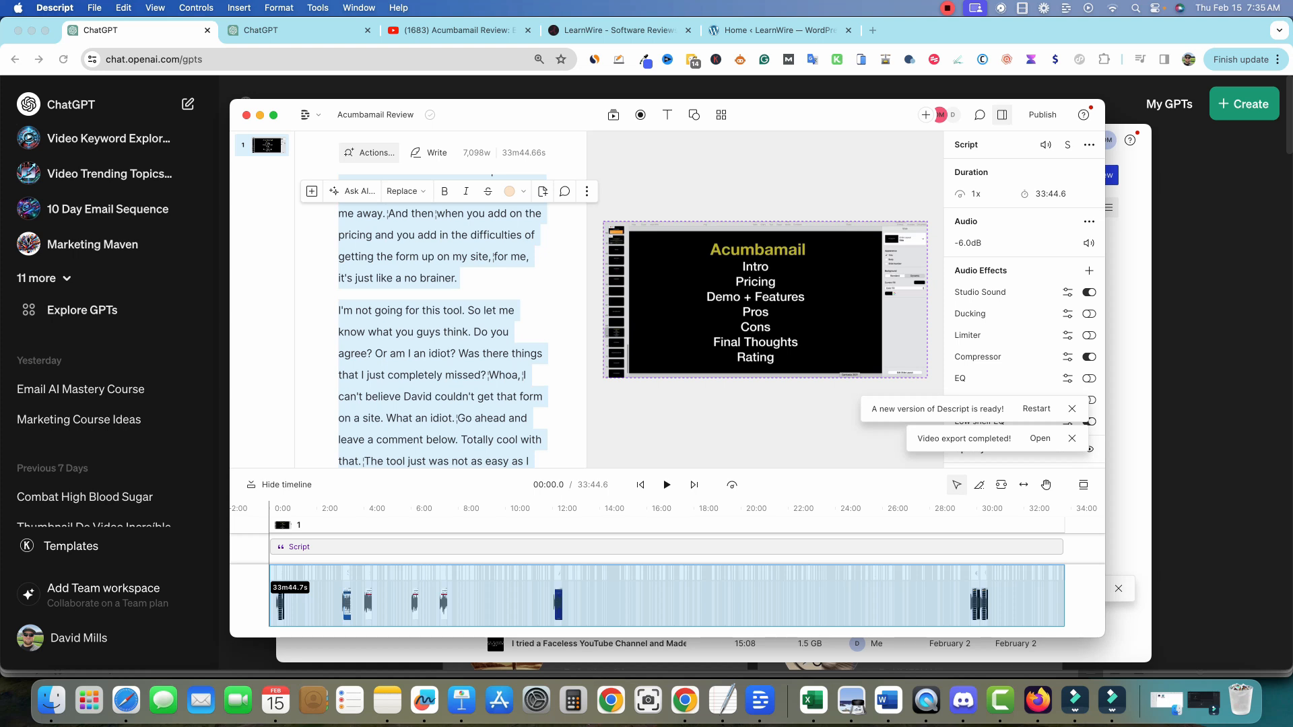
- Switch to the TextEdit prompt notes and paste the transcript on a new line below the Step 1 summarizing request
{"action": "left_click", "coordinate": [290, 31]}
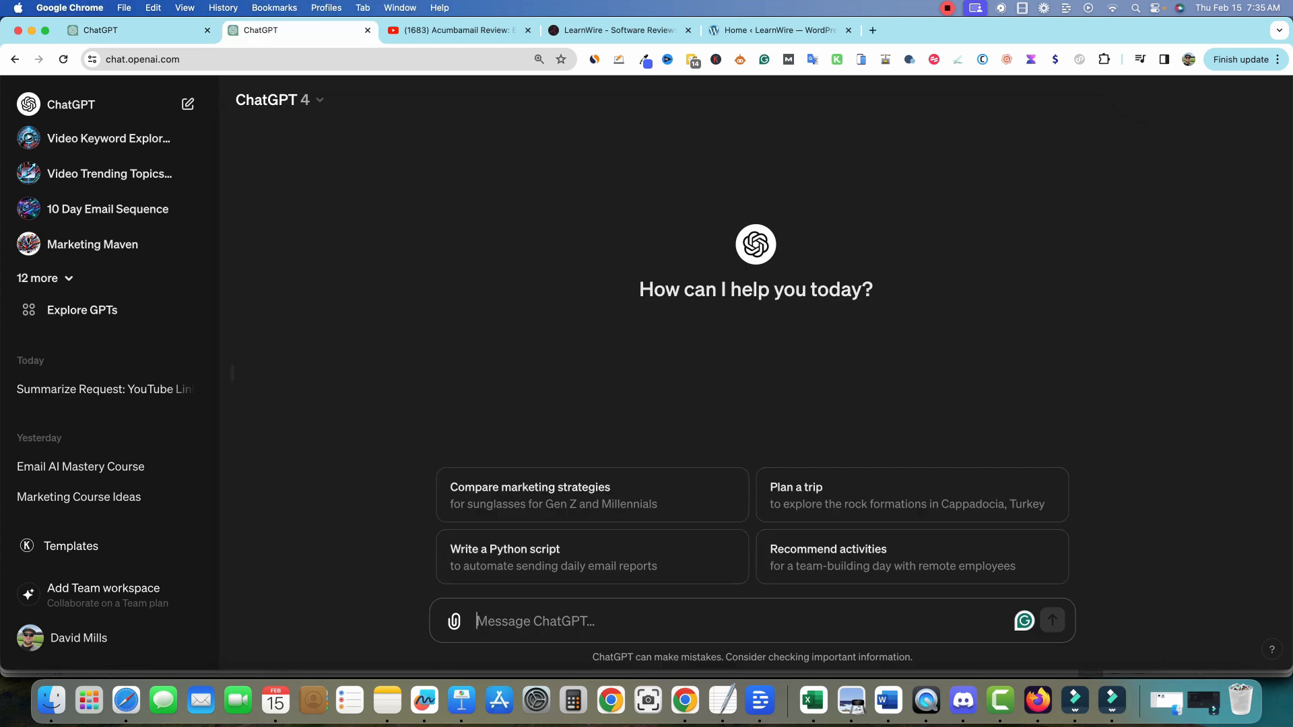
{"action": "left_click", "coordinate": [723, 701]}
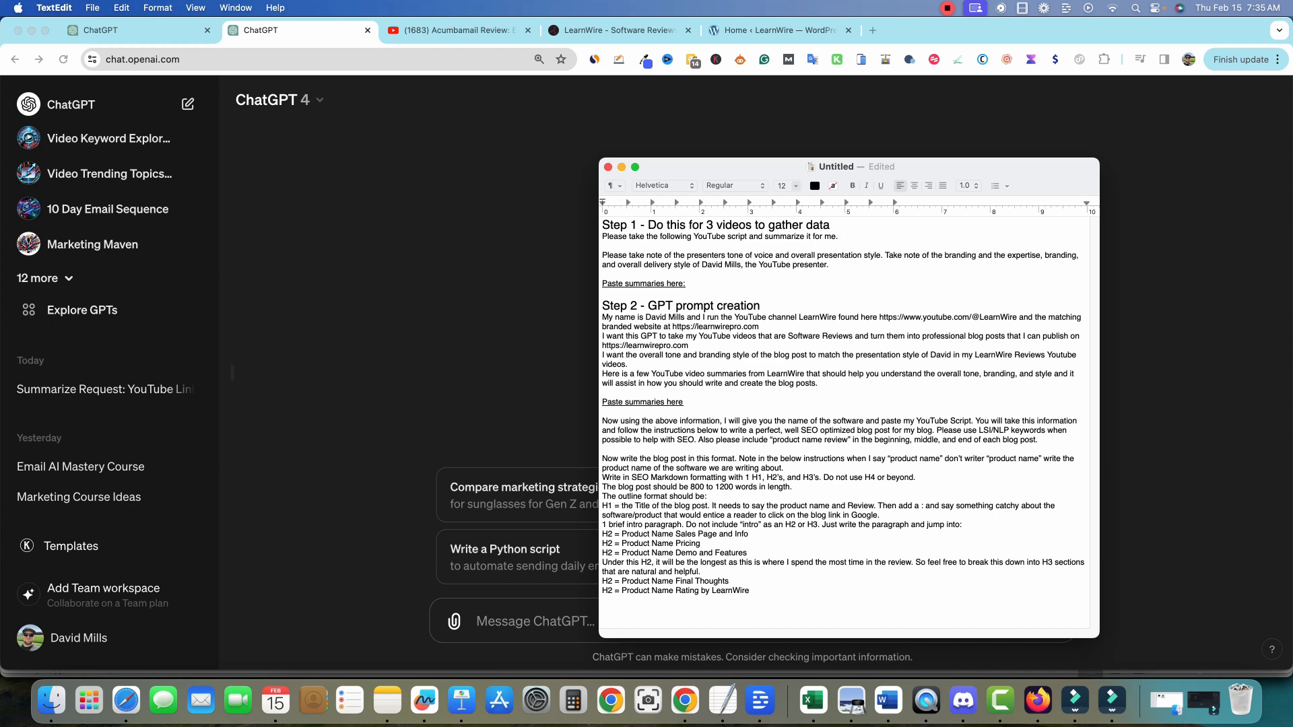
{"action": "key", "text": "Return"}
{"action": "key", "text": "super+v"}
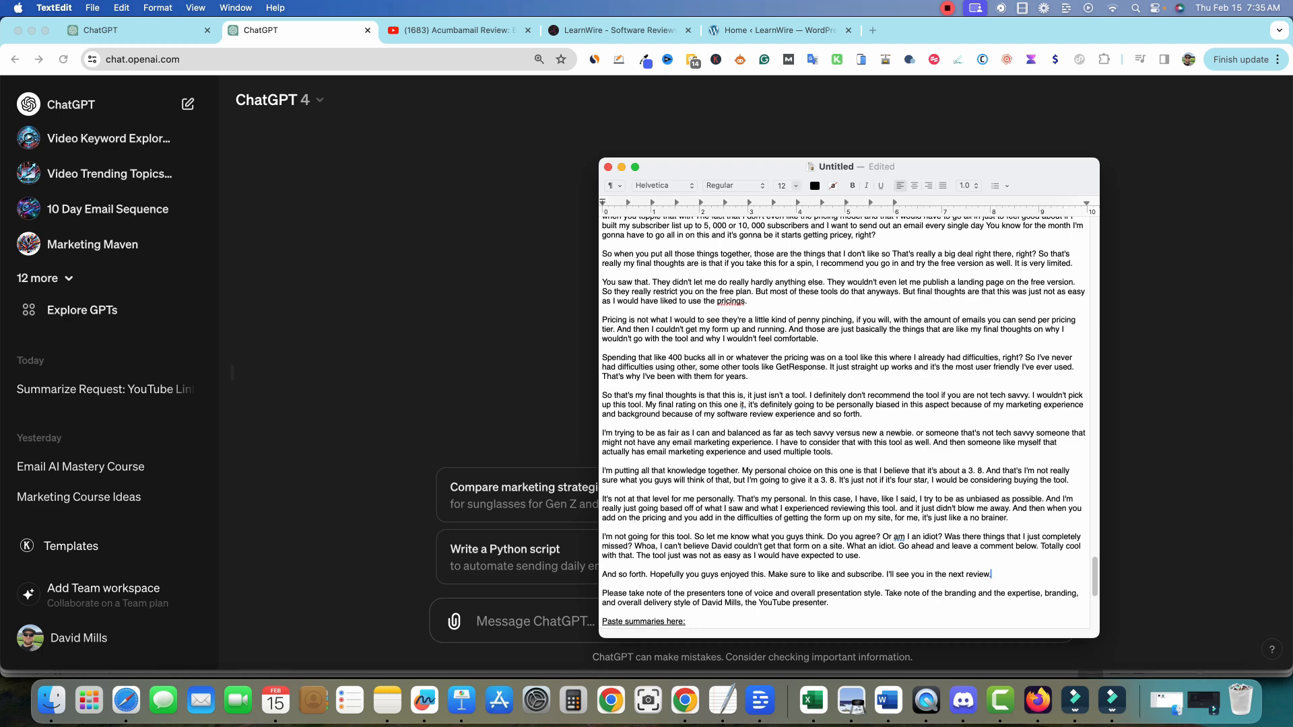
- Copy the complete Step 1 prompt with the transcript and tone-of-voice instructions, then submit it in the new ChatGPT chat
{"action": "scroll", "coordinate": [742, 405], "scroll_direction": "down", "scroll_amount": 1}
{"action": "left_click_drag", "start_coordinate": [829, 584], "coordinate": [733, 202]}
{"action": "key", "text": "super+c"}
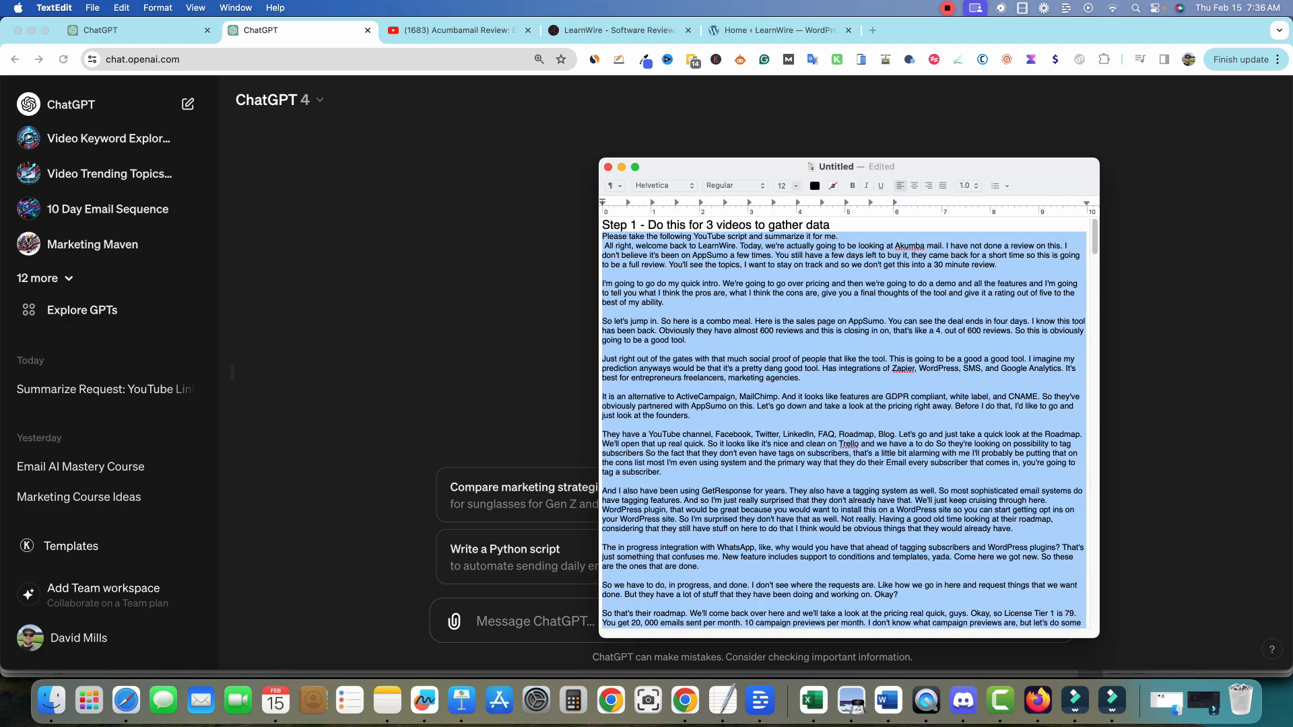
{"action": "key", "text": "super+Tab"}
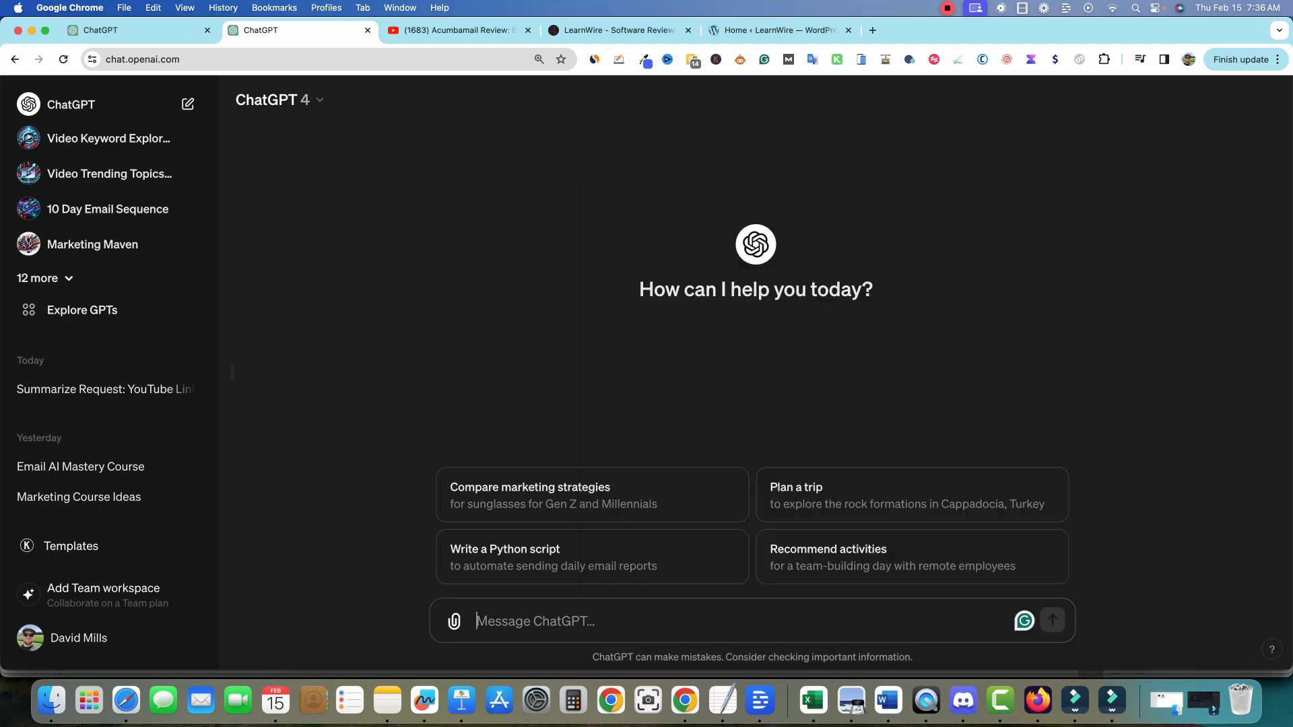
{"action": "key", "text": "super+v"}
{"action": "scroll", "coordinate": [749, 370], "scroll_direction": "down", "scroll_amount": 20}
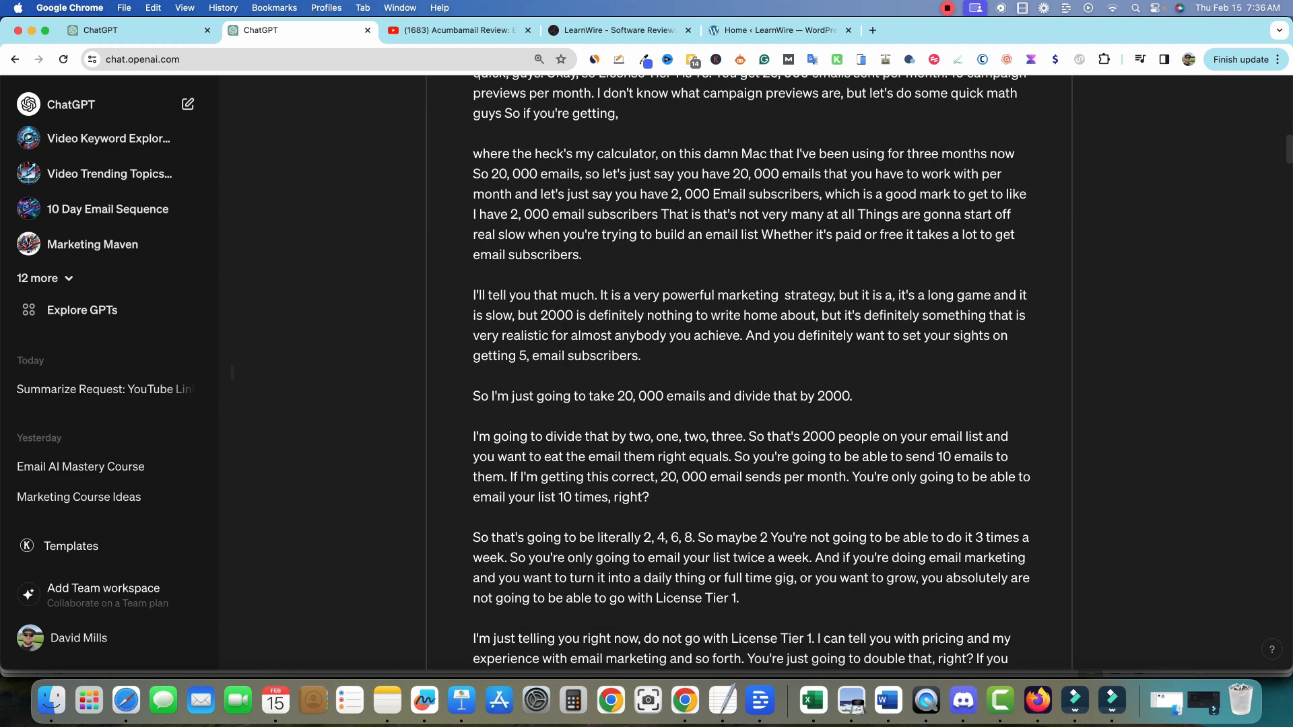
{"action": "scroll", "coordinate": [749, 370], "scroll_direction": "down", "scroll_amount": 10}
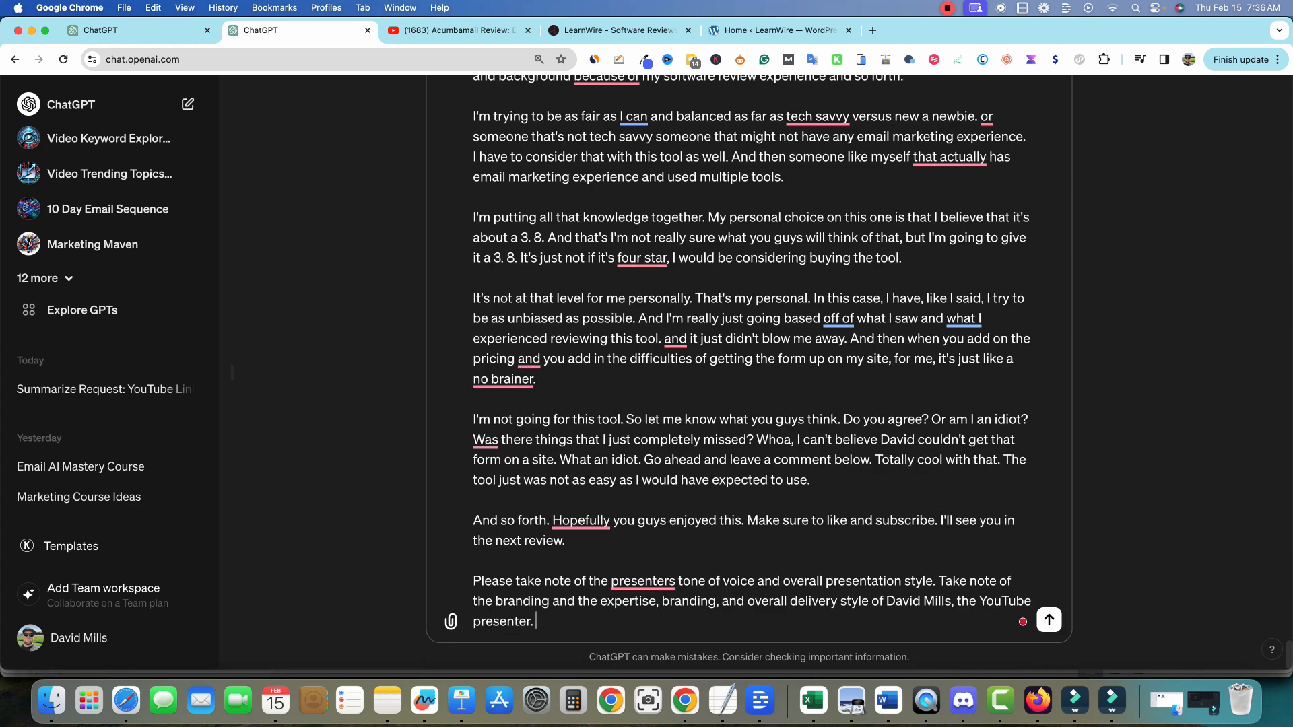
{"action": "key", "text": "Return"}
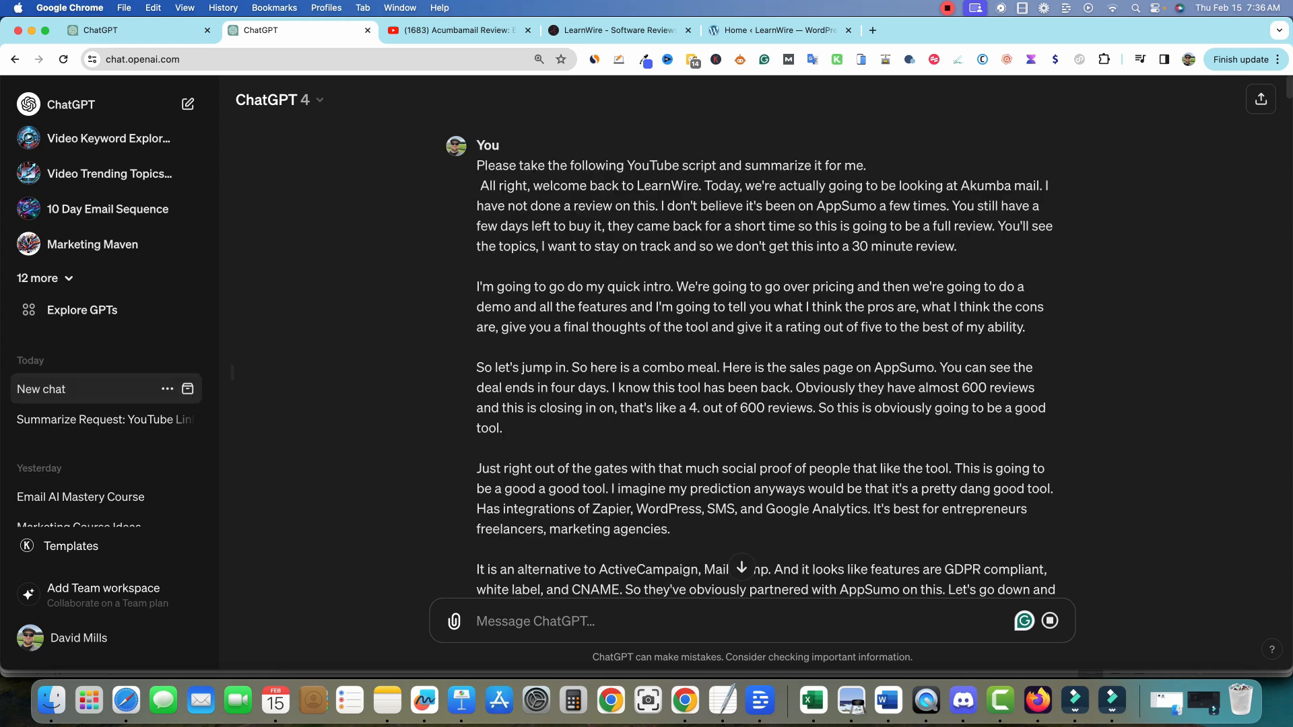
- Look through the submitted script and count the words of the page text with Word Counter Plus
{"action": "scroll", "coordinate": [752, 364], "scroll_direction": "down", "scroll_amount": 20}
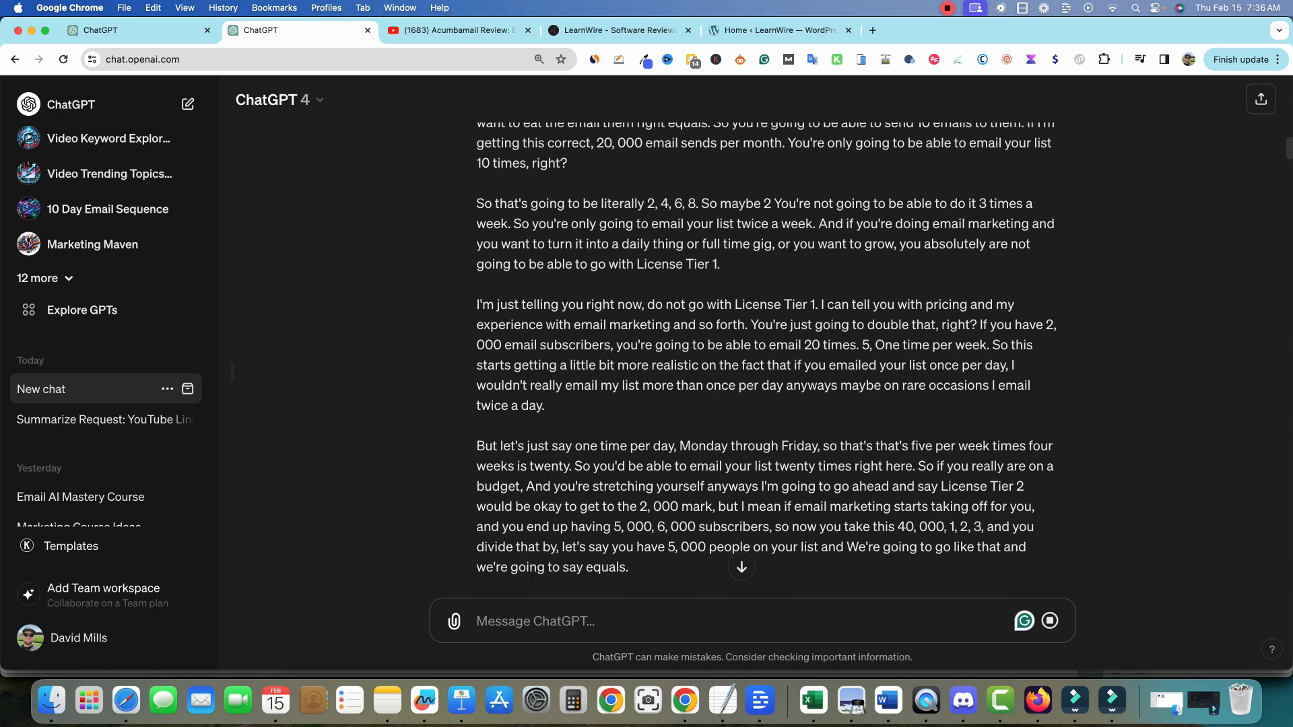
{"action": "scroll", "coordinate": [752, 364], "scroll_direction": "up", "scroll_amount": 12}
{"action": "scroll", "coordinate": [752, 363], "scroll_direction": "up", "scroll_amount": 15}
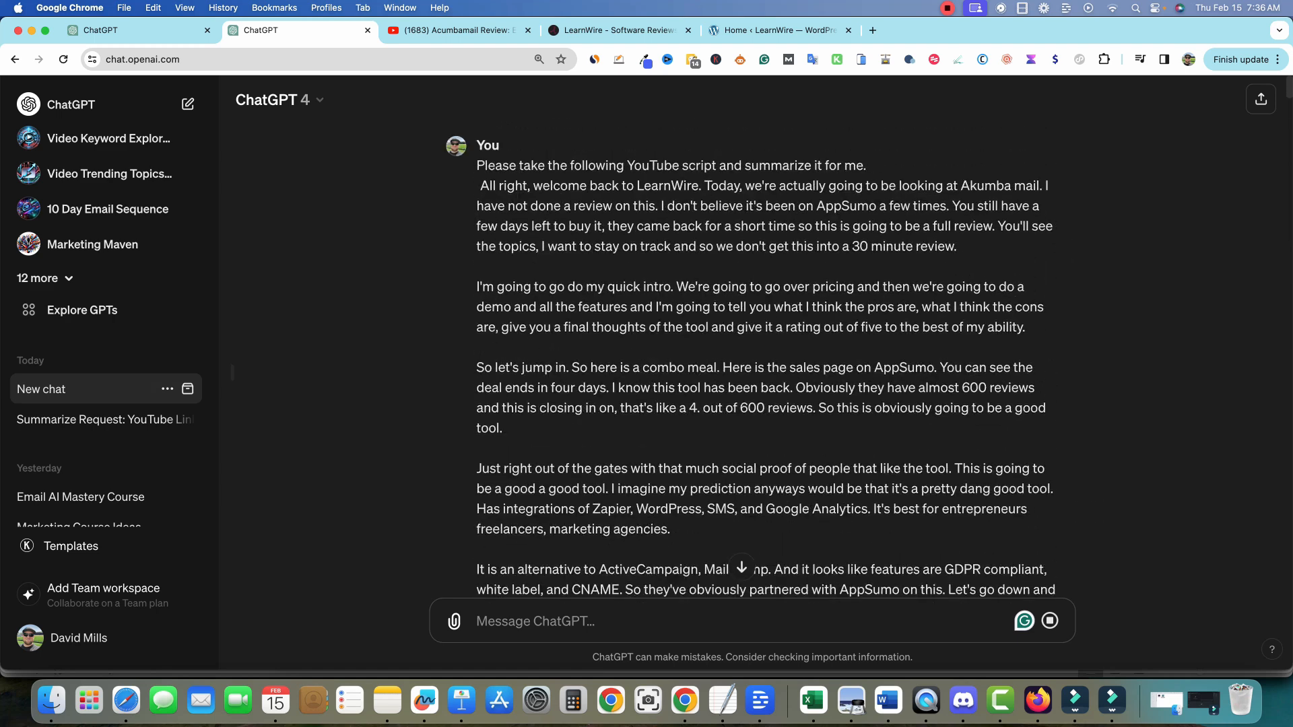
{"action": "scroll", "coordinate": [753, 364], "scroll_direction": "down", "scroll_amount": 20}
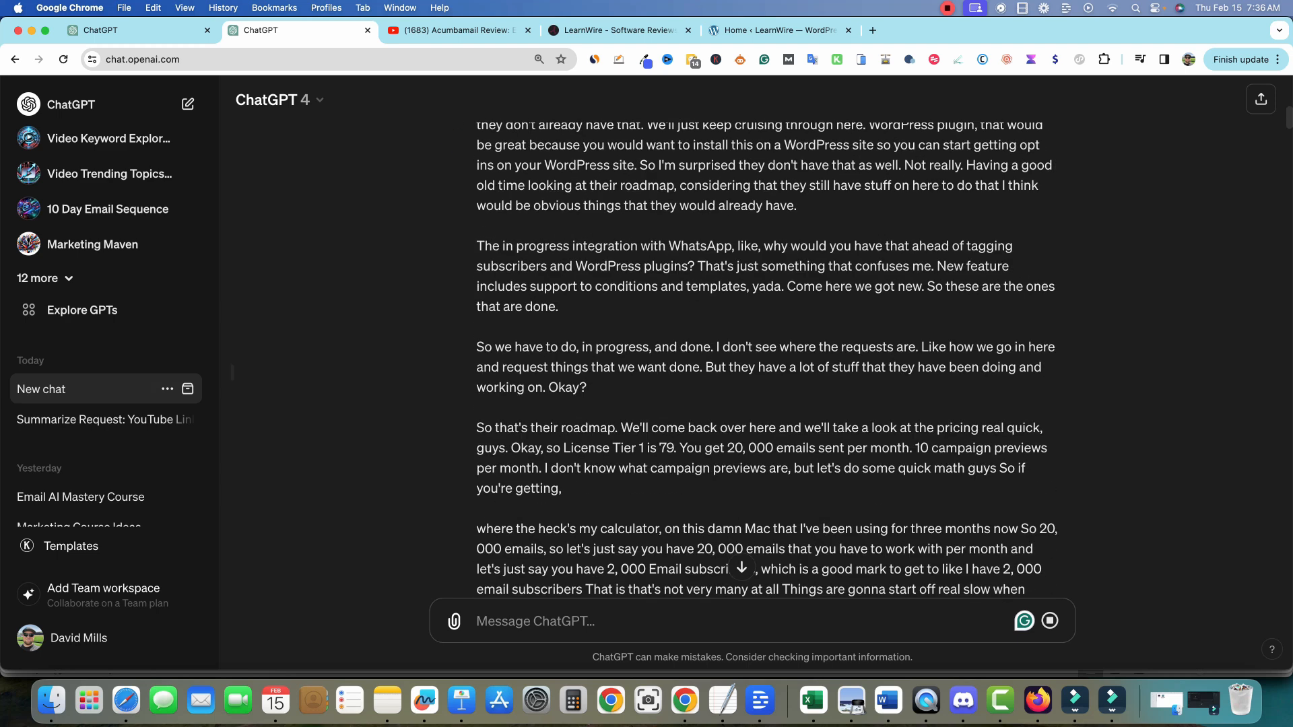
{"action": "scroll", "coordinate": [752, 364], "scroll_direction": "down", "scroll_amount": 20}
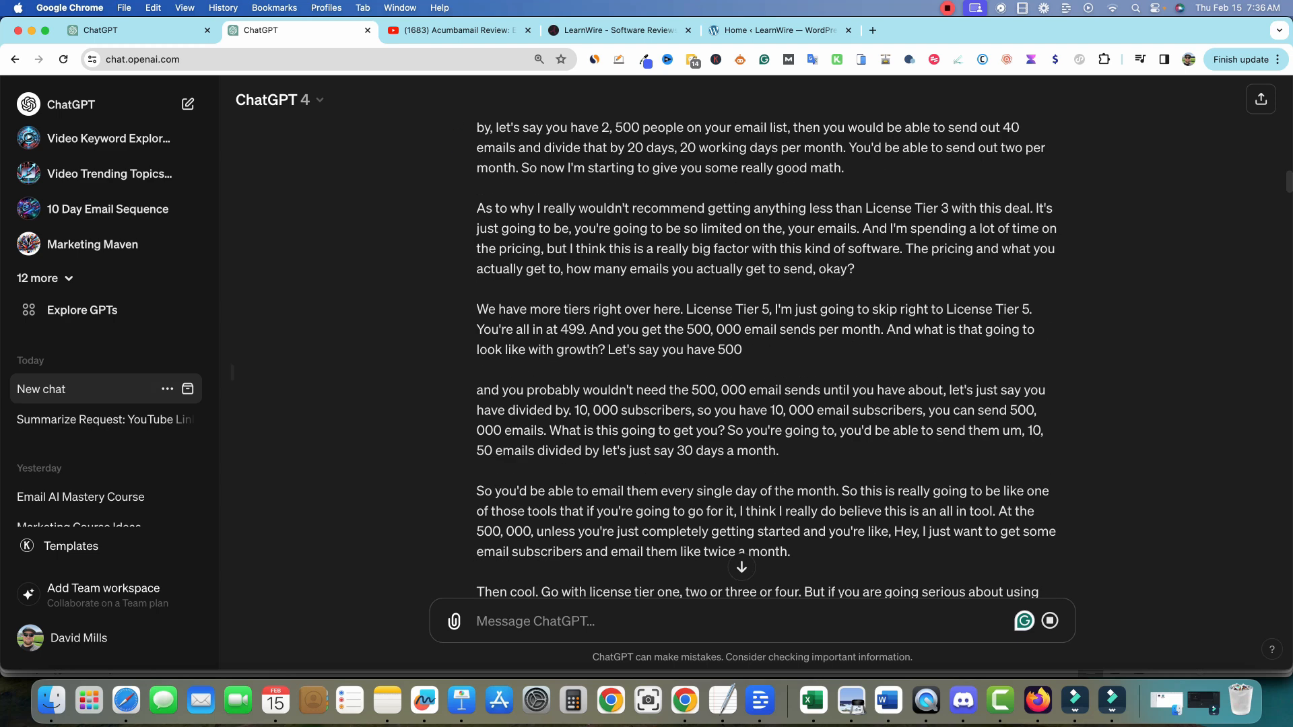
{"action": "key", "text": "super+a"}
{"action": "right_click", "coordinate": [722, 411]}
{"action": "left_click", "coordinate": [768, 596]}
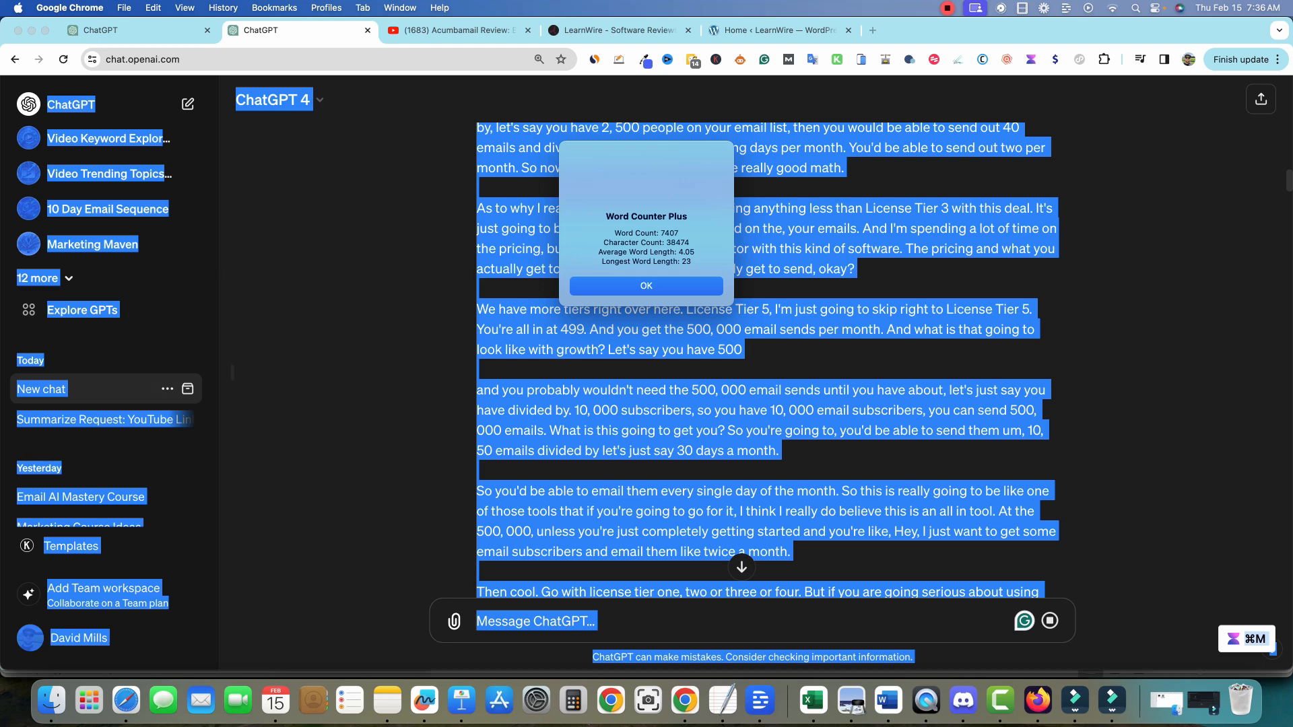
{"action": "key", "text": "Return"}
- Read through the generated review summary, from the introduction and features to the final thoughts and overall presentation style
{"action": "scroll", "coordinate": [766, 360], "scroll_direction": "down", "scroll_amount": 20}
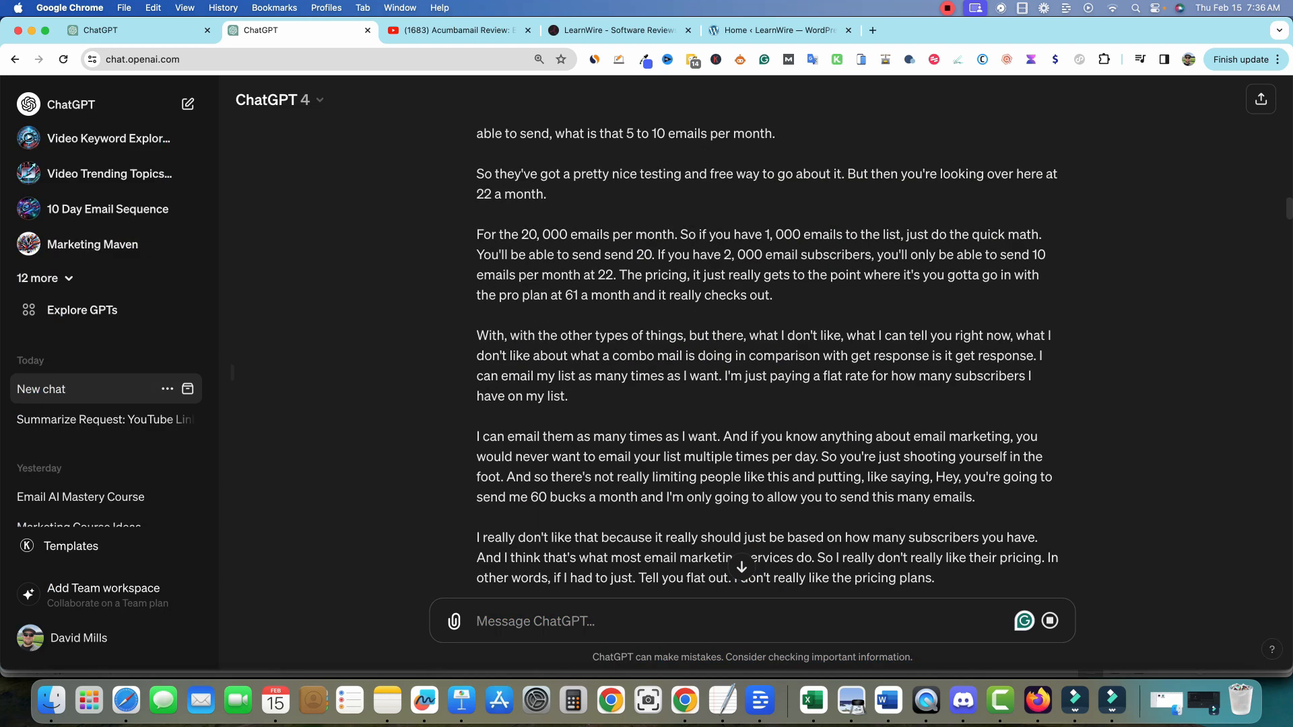
{"action": "scroll", "coordinate": [766, 359], "scroll_direction": "down", "scroll_amount": 20}
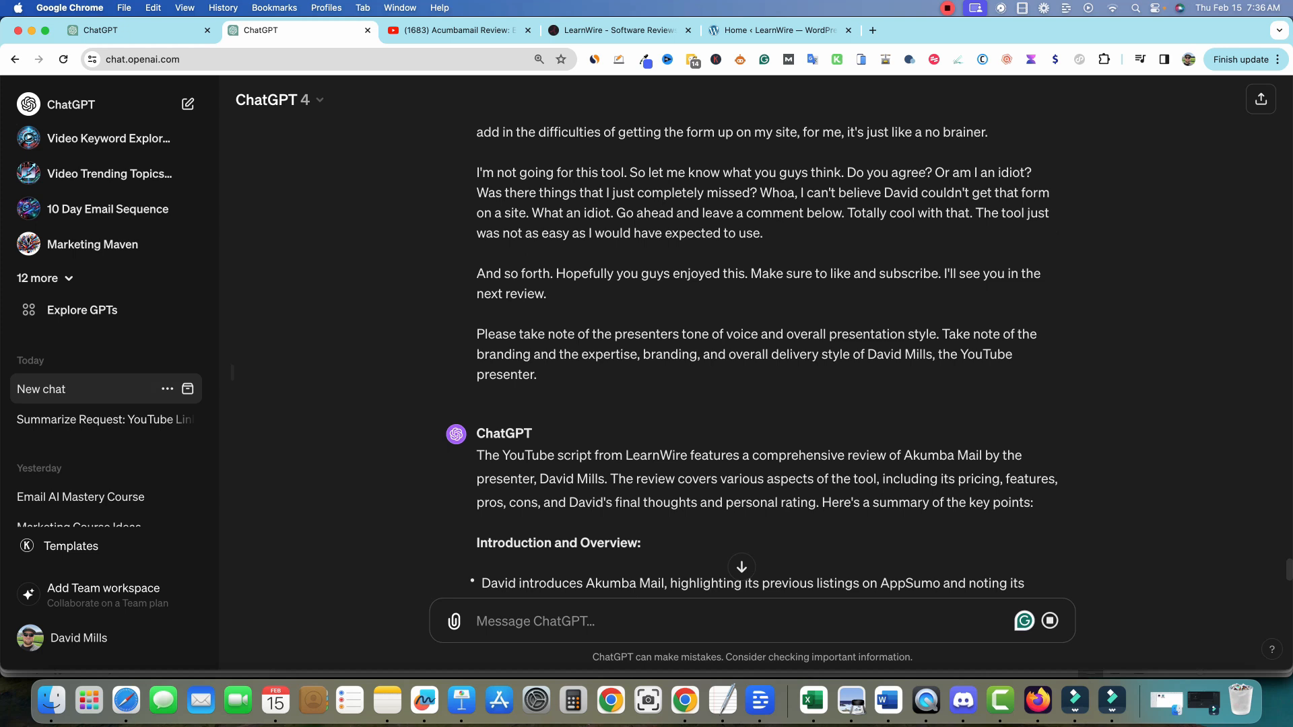
{"action": "scroll", "coordinate": [766, 360], "scroll_direction": "up", "scroll_amount": 15}
{"action": "scroll", "coordinate": [766, 360], "scroll_direction": "down", "scroll_amount": 10}
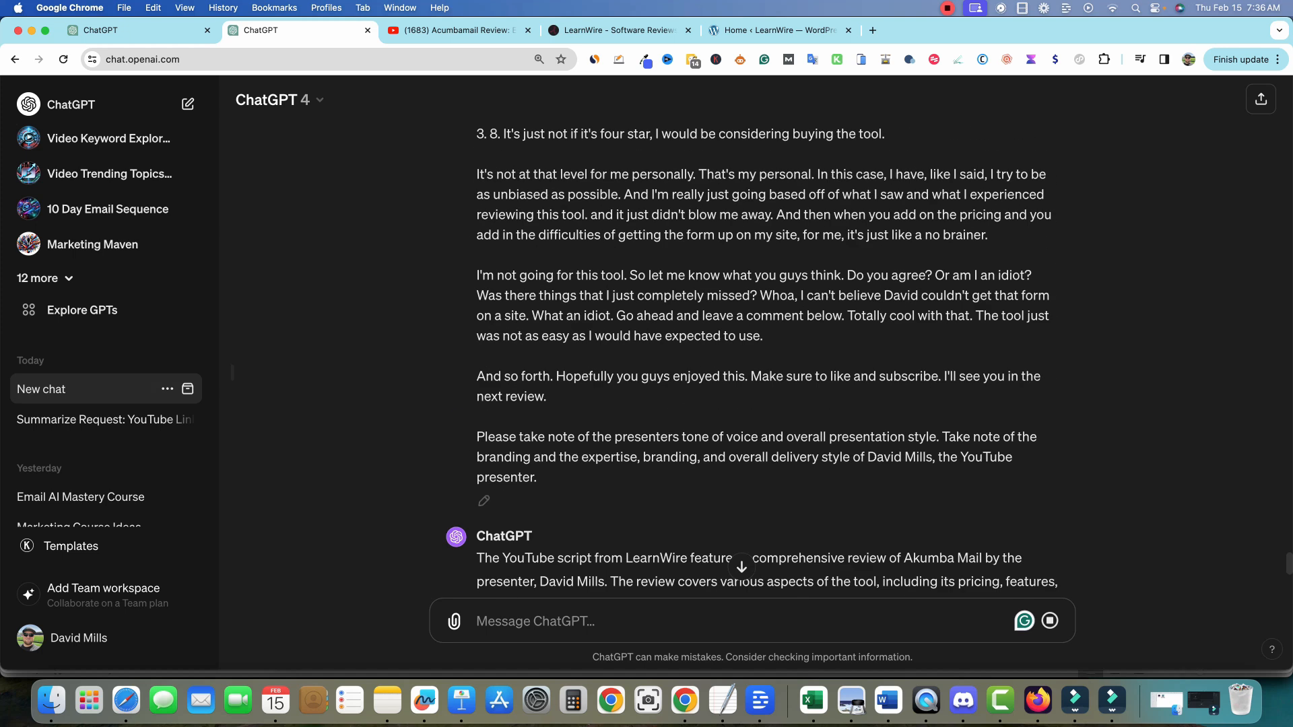
{"action": "scroll", "coordinate": [766, 360], "scroll_direction": "up", "scroll_amount": 1}
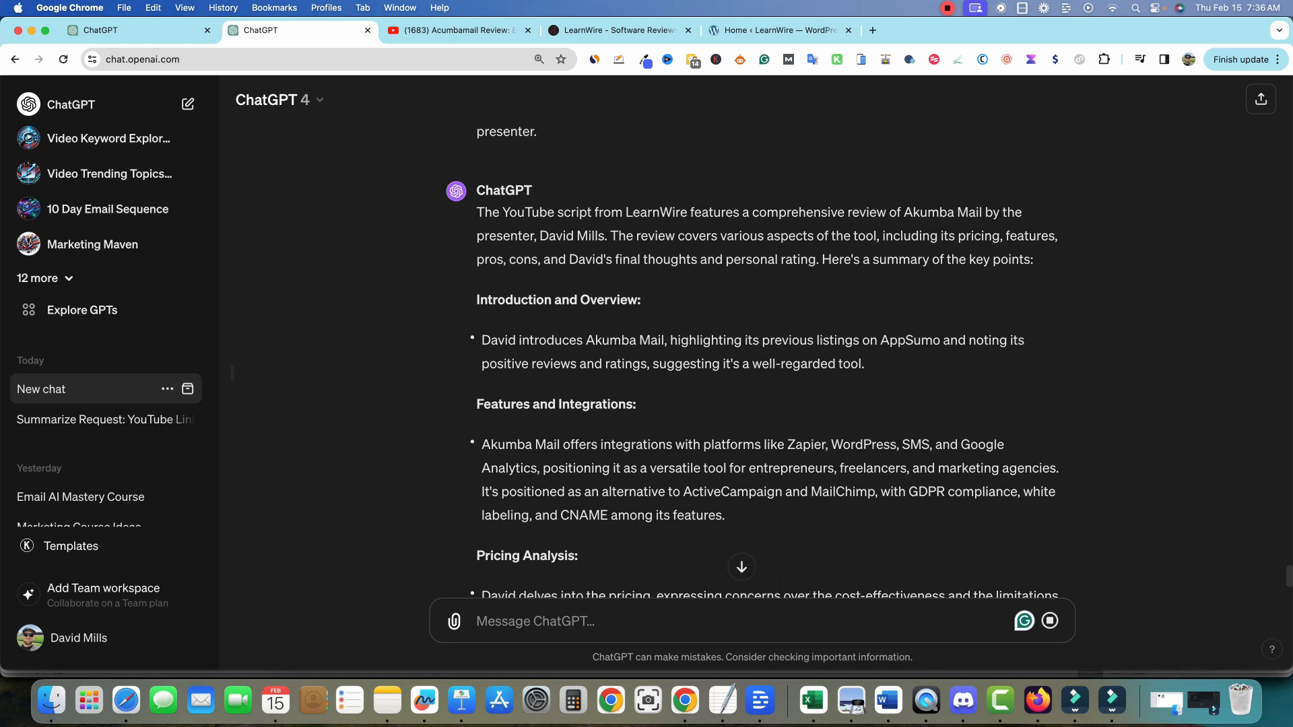
{"action": "scroll", "coordinate": [766, 360], "scroll_direction": "up", "scroll_amount": 1}
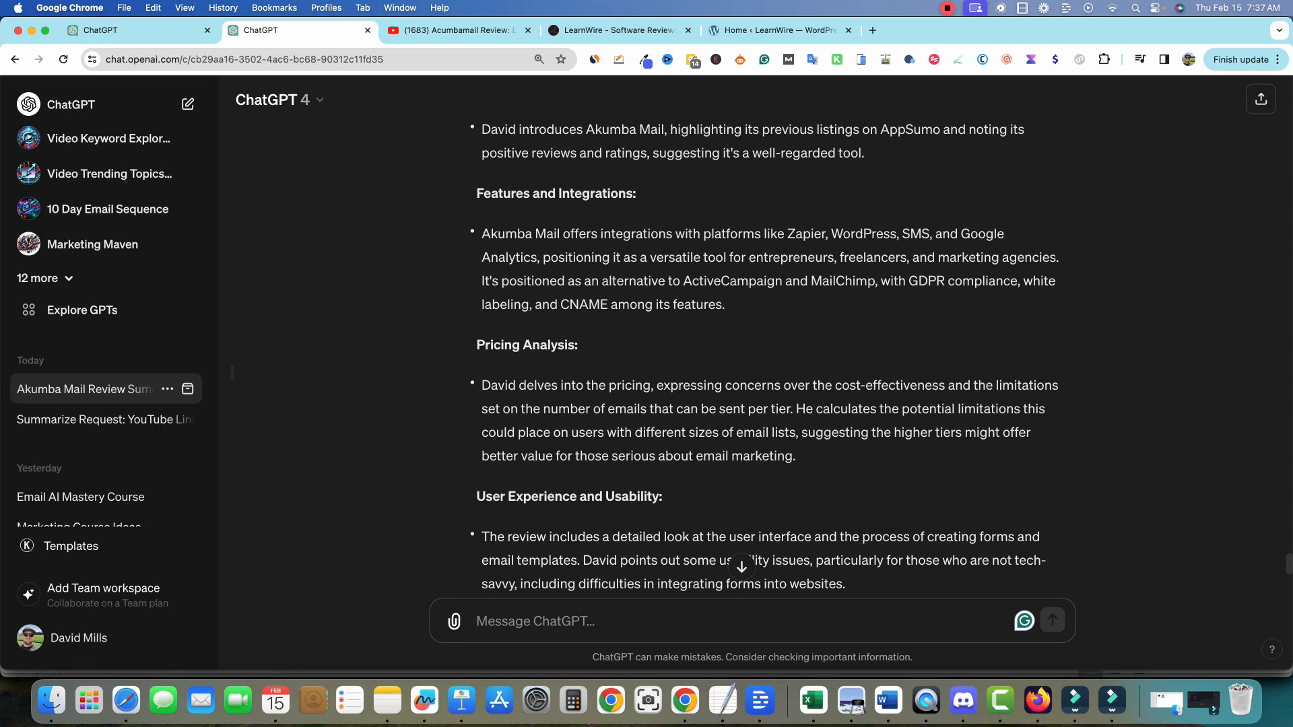
{"action": "scroll", "coordinate": [768, 357], "scroll_direction": "down", "scroll_amount": 5}
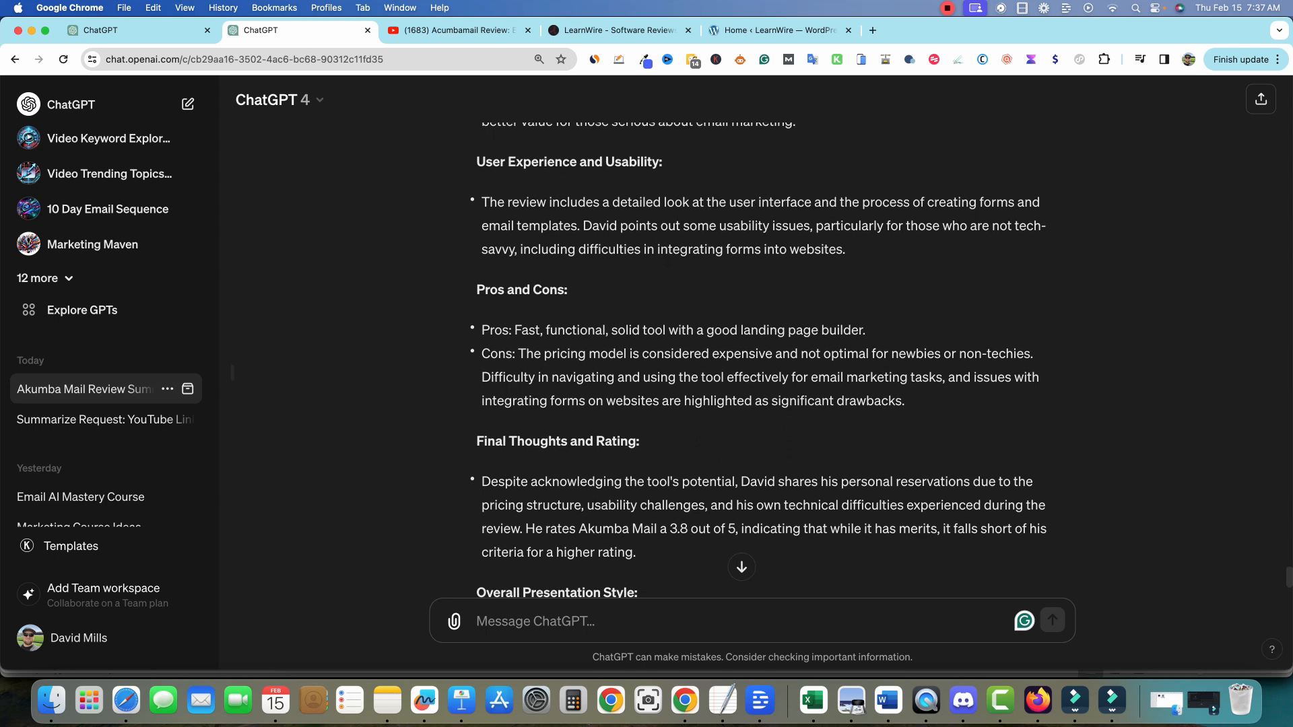
{"action": "scroll", "coordinate": [761, 357], "scroll_direction": "down", "scroll_amount": 2}
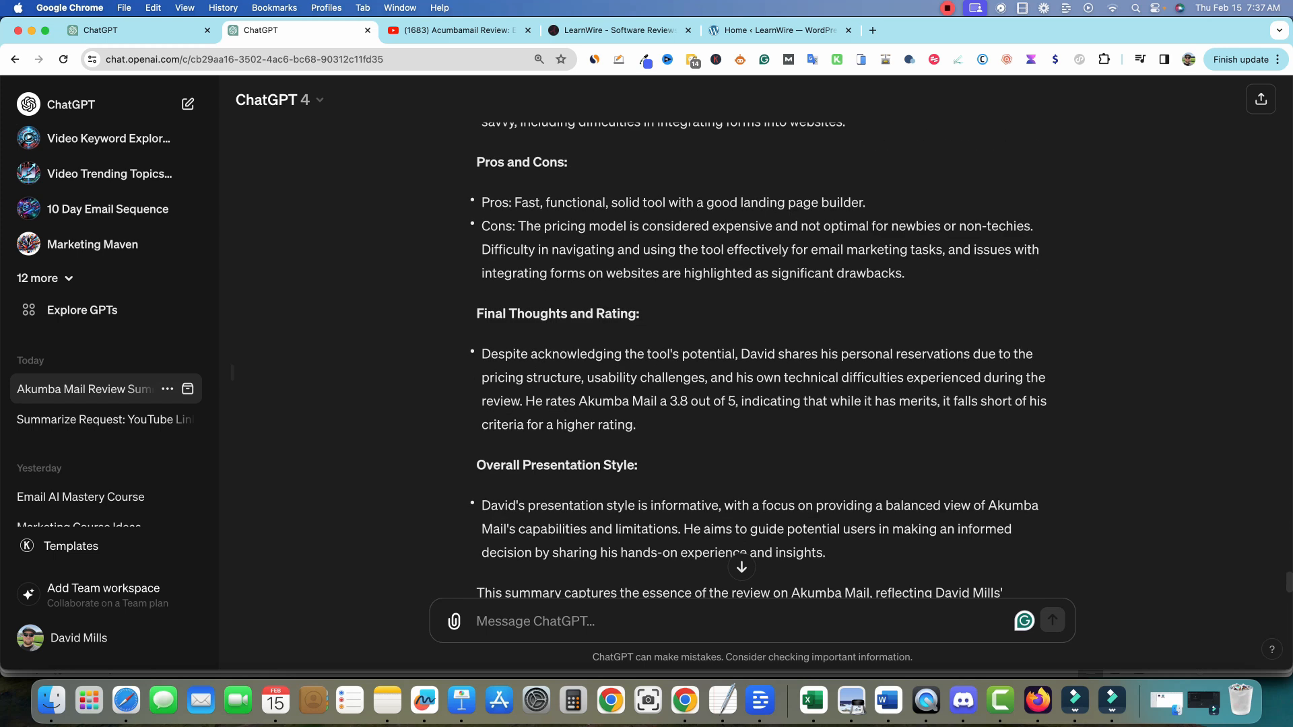
{"action": "scroll", "coordinate": [768, 357], "scroll_direction": "down", "scroll_amount": 2}
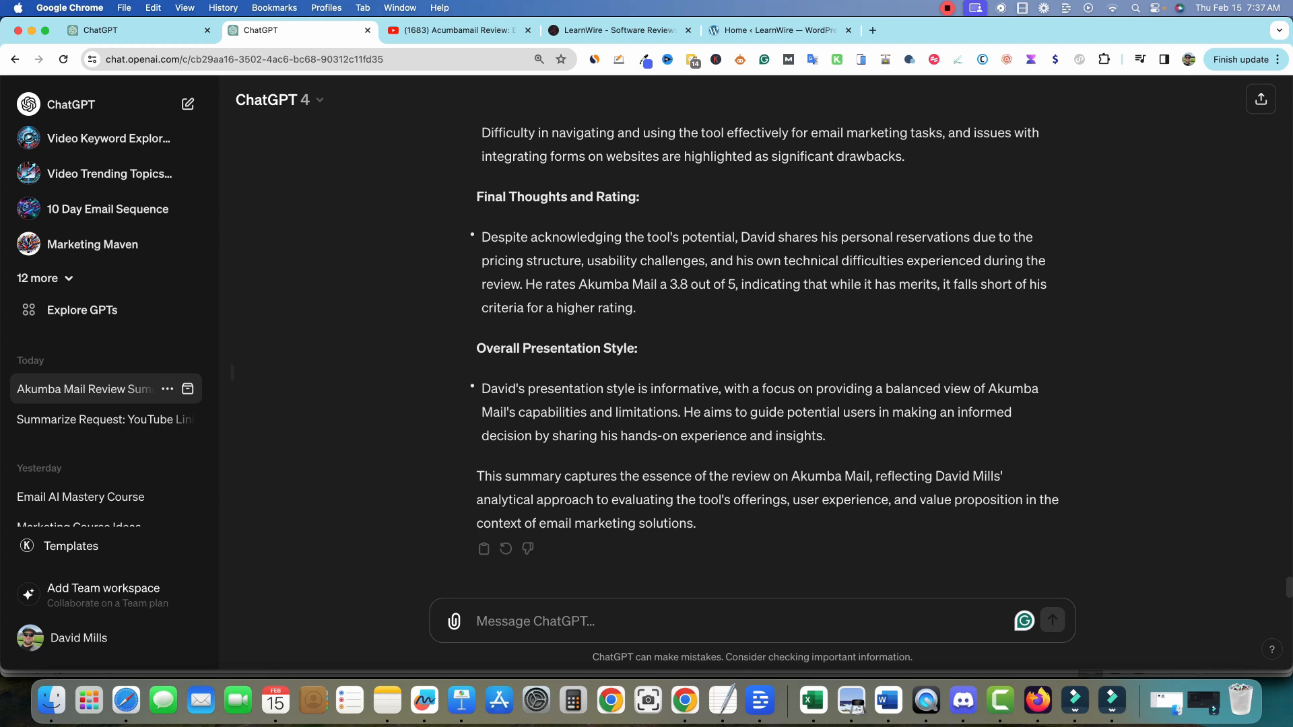
- Highlight the summary's Overall Presentation Style section and closing paragraph, consult the TextEdit notes, and return to the chat with the highlight cleared
{"action": "left_click_drag", "start_coordinate": [477, 348], "coordinate": [695, 525]}
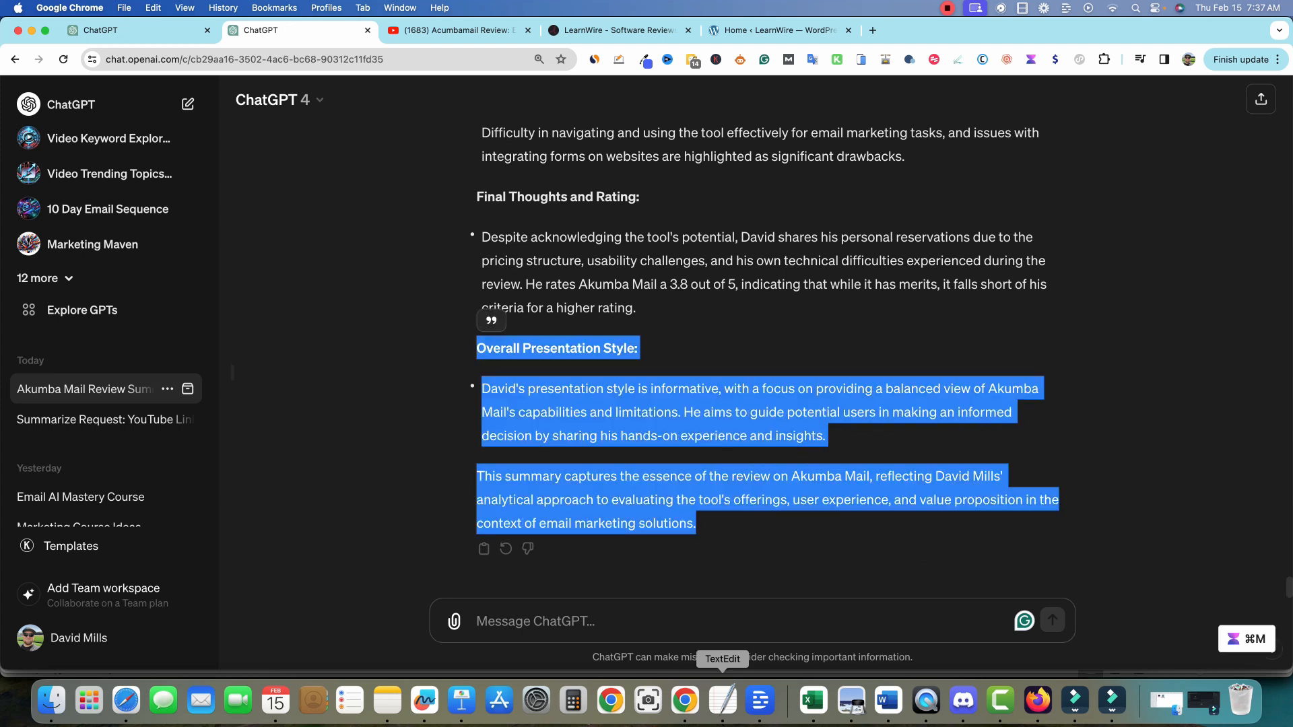
{"action": "left_click", "coordinate": [723, 700]}
{"action": "key", "text": "super+Tab"}
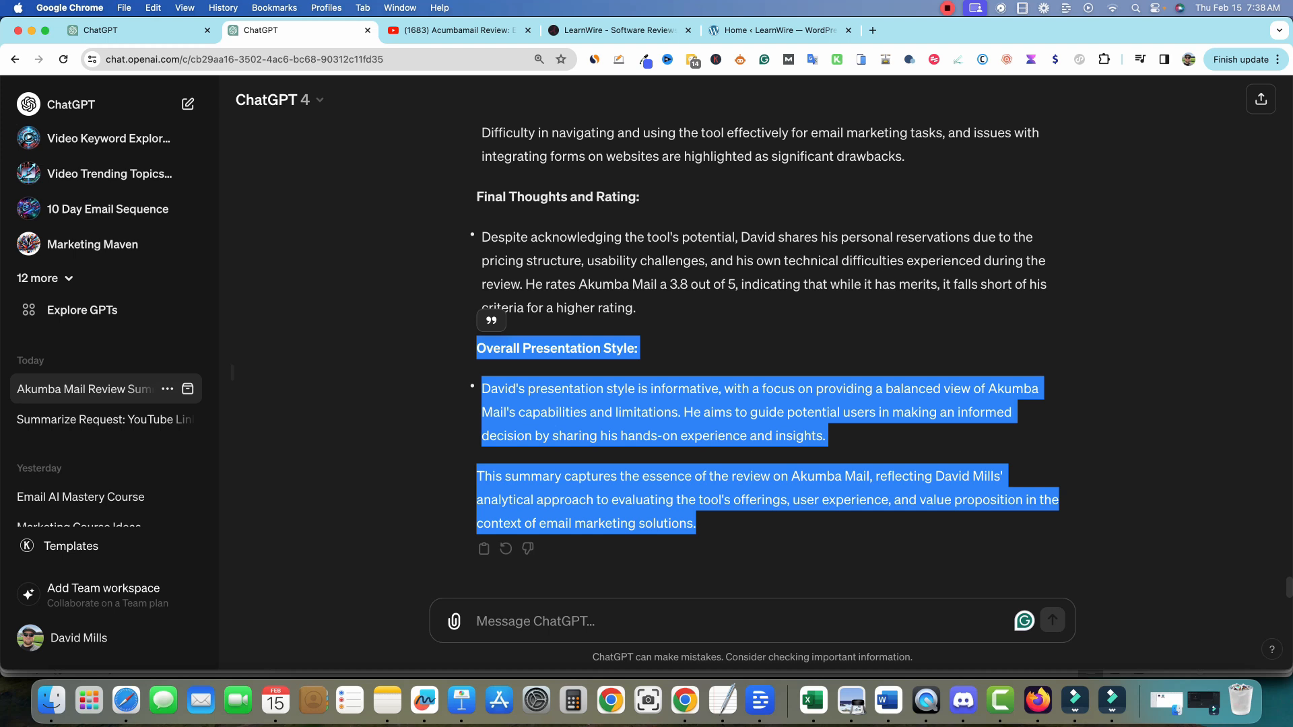
{"action": "left_click", "coordinate": [762, 450]}
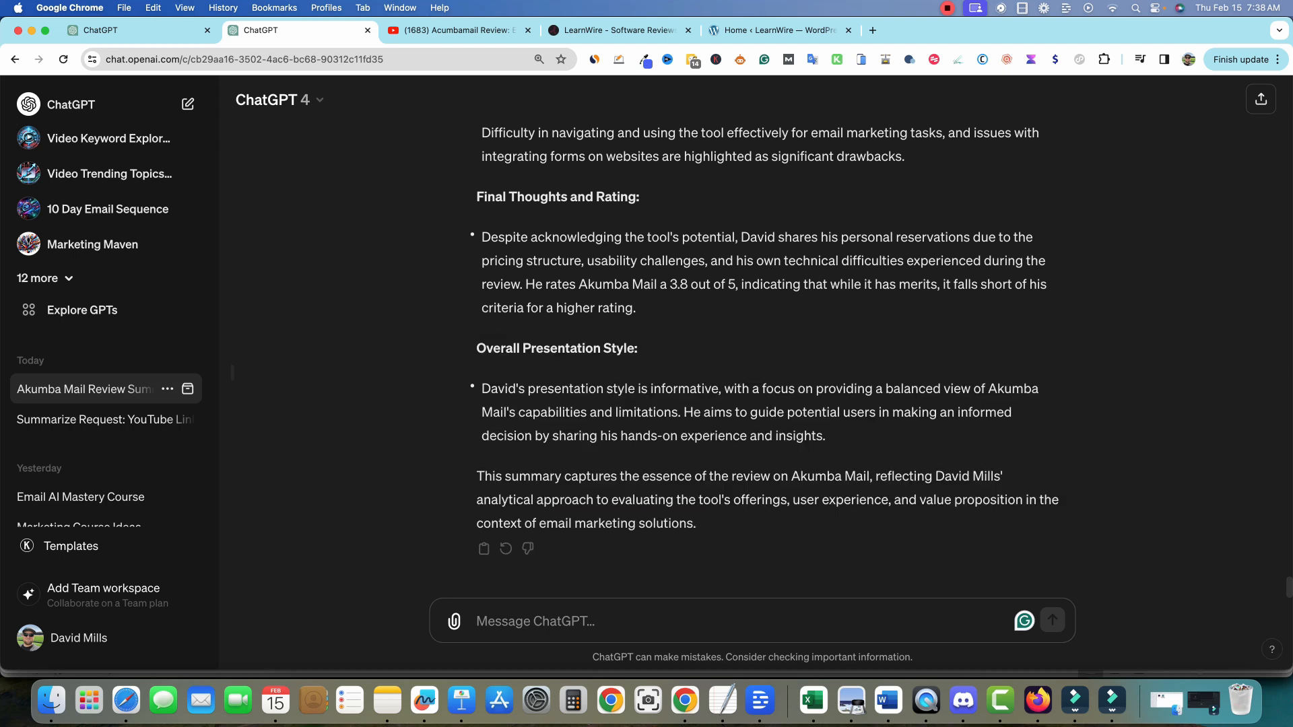
- Copy the summary's Overall Presentation Style text and closing paragraph, then switch to the TextEdit notes
{"action": "left_click_drag", "start_coordinate": [697, 524], "coordinate": [482, 389]}
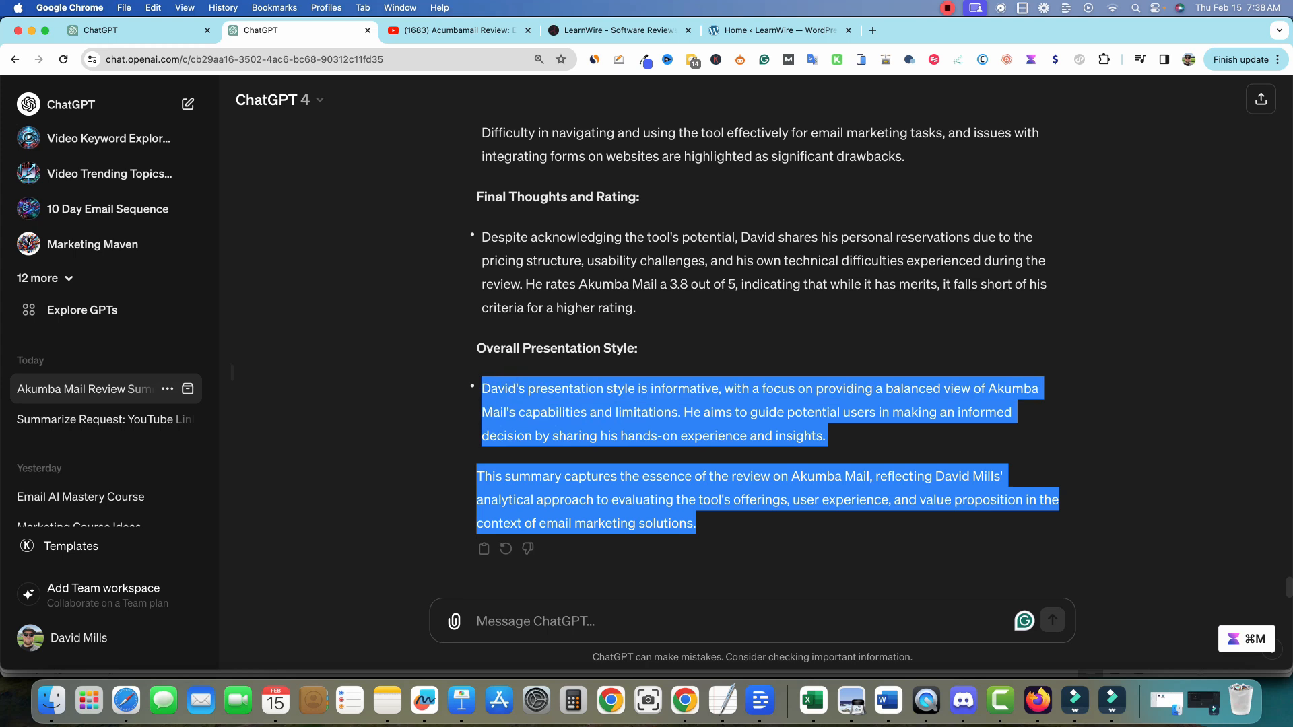
{"action": "key", "text": "super+c"}
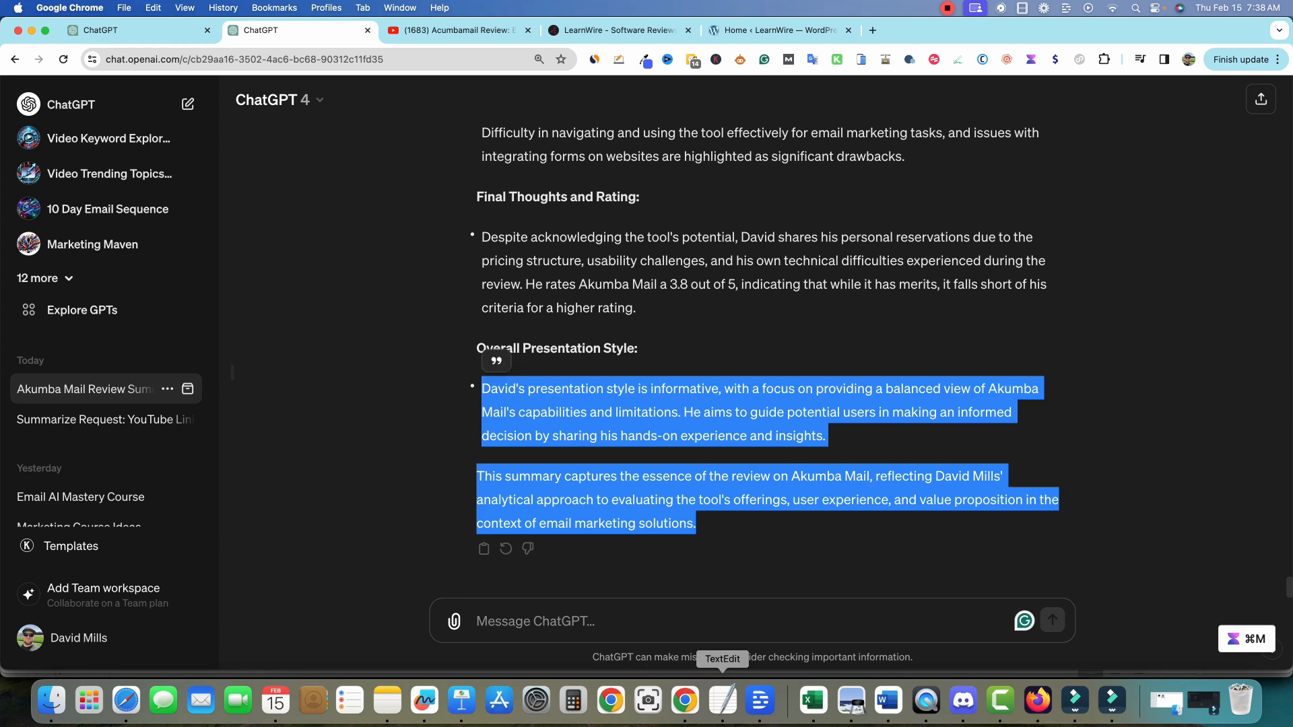
{"action": "left_click", "coordinate": [723, 700]}
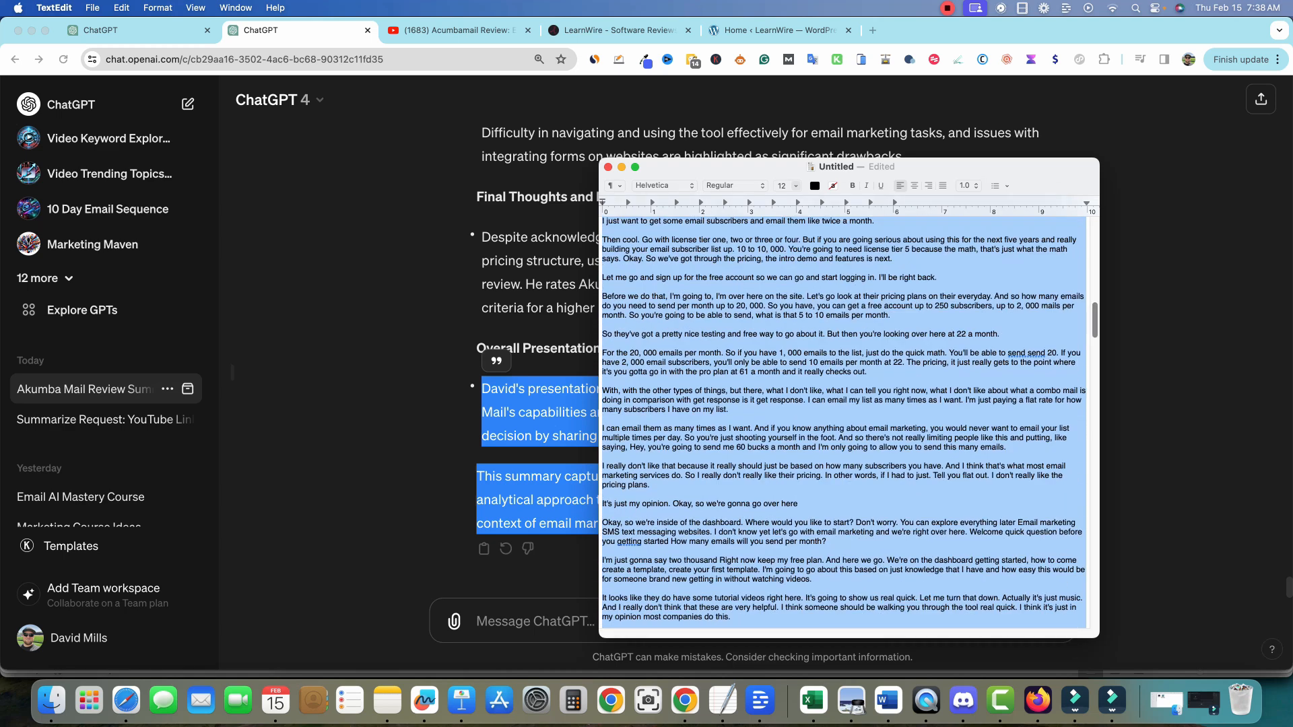
- Replace the "Paste summaries here" placeholder under Step 2 with the copied summary text and add two blank lines below it
{"action": "scroll", "coordinate": [844, 423], "scroll_direction": "down", "scroll_amount": 20}
{"action": "key", "text": "shift+Left"}
{"action": "key", "text": "shift+Left"}
{"action": "key", "text": "shift+Left"}
{"action": "key", "text": "shift+Left"}
{"action": "key", "text": "shift+Left"}
{"action": "key", "text": "shift+Left"}
{"action": "key", "text": "shift+Left"}
{"action": "key", "text": "shift+Left"}
{"action": "key", "text": "shift+Left"}
{"action": "key", "text": "shift+Left"}
{"action": "key", "text": "shift+Left"}
{"action": "key", "text": "shift+Left"}
{"action": "key", "text": "shift+Left"}
{"action": "key", "text": "shift+Left"}
{"action": "key", "text": "shift+Left"}
{"action": "key", "text": "shift+Left"}
{"action": "key", "text": "shift+Left"}
{"action": "key", "text": "shift+Left"}
{"action": "key", "text": "shift+Left"}
{"action": "key", "text": "shift+Left"}
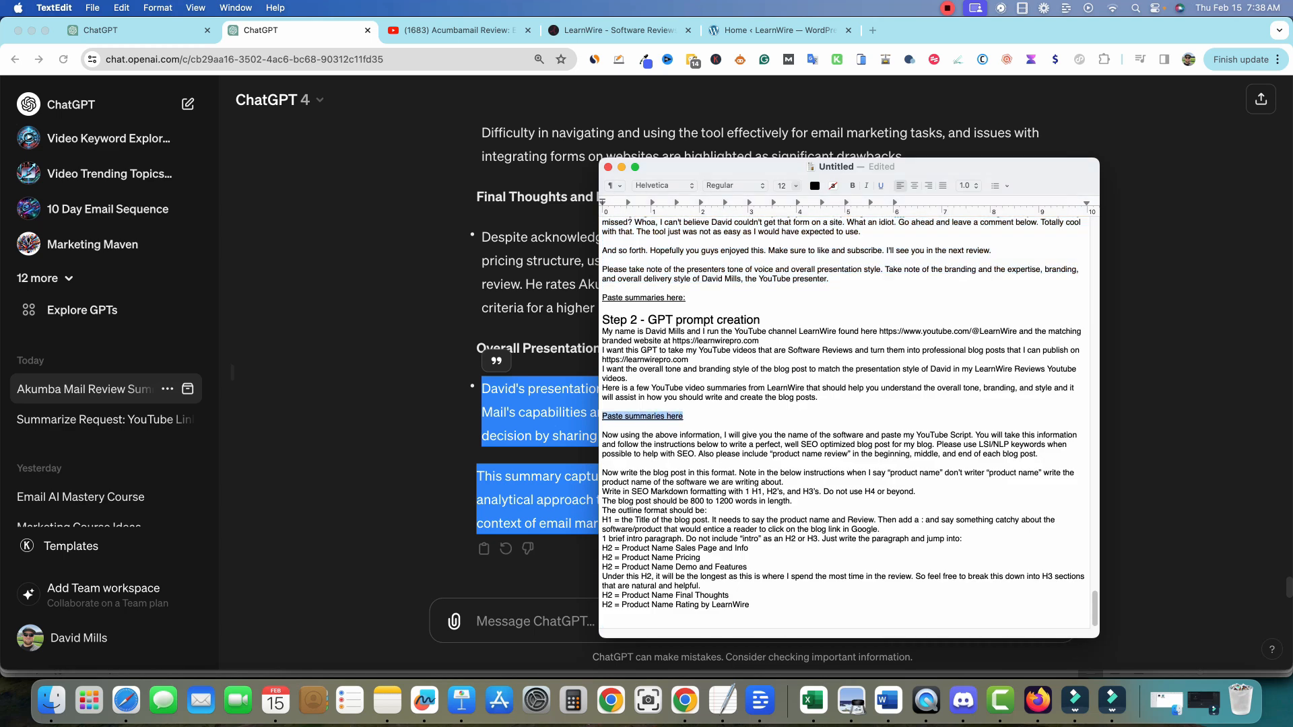
{"action": "key", "text": "super+v"}
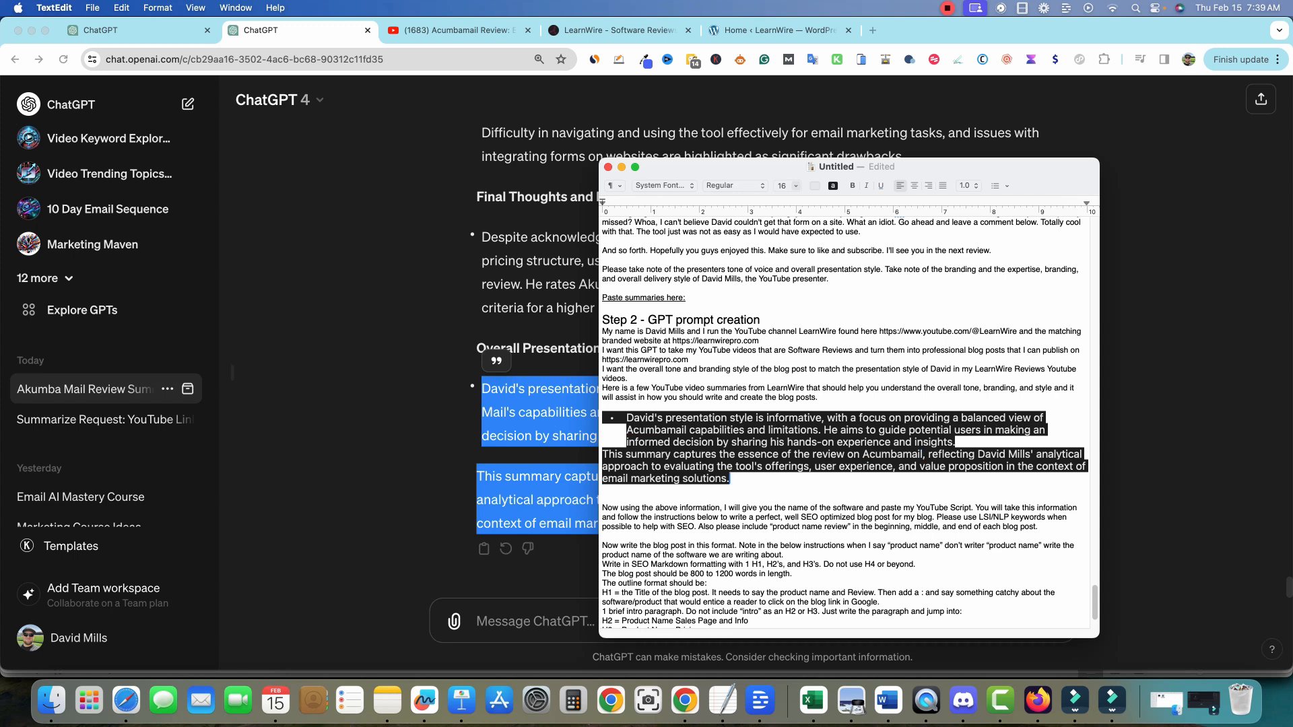
{"action": "key", "text": "Return"}
{"action": "key", "text": "Return"}
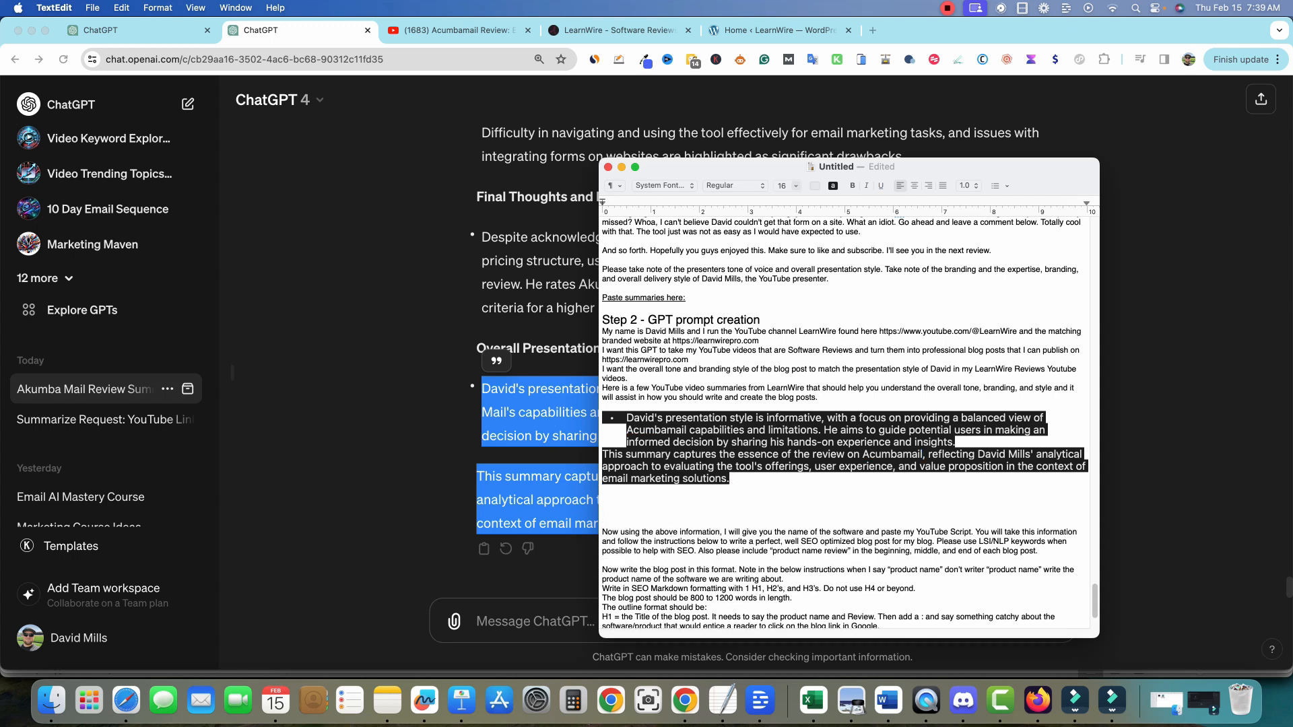
- Copy the Step 1 prompt without the old transcript and paste it into a new ChatGPT chat
{"action": "scroll", "coordinate": [844, 422], "scroll_direction": "up", "scroll_amount": 5}
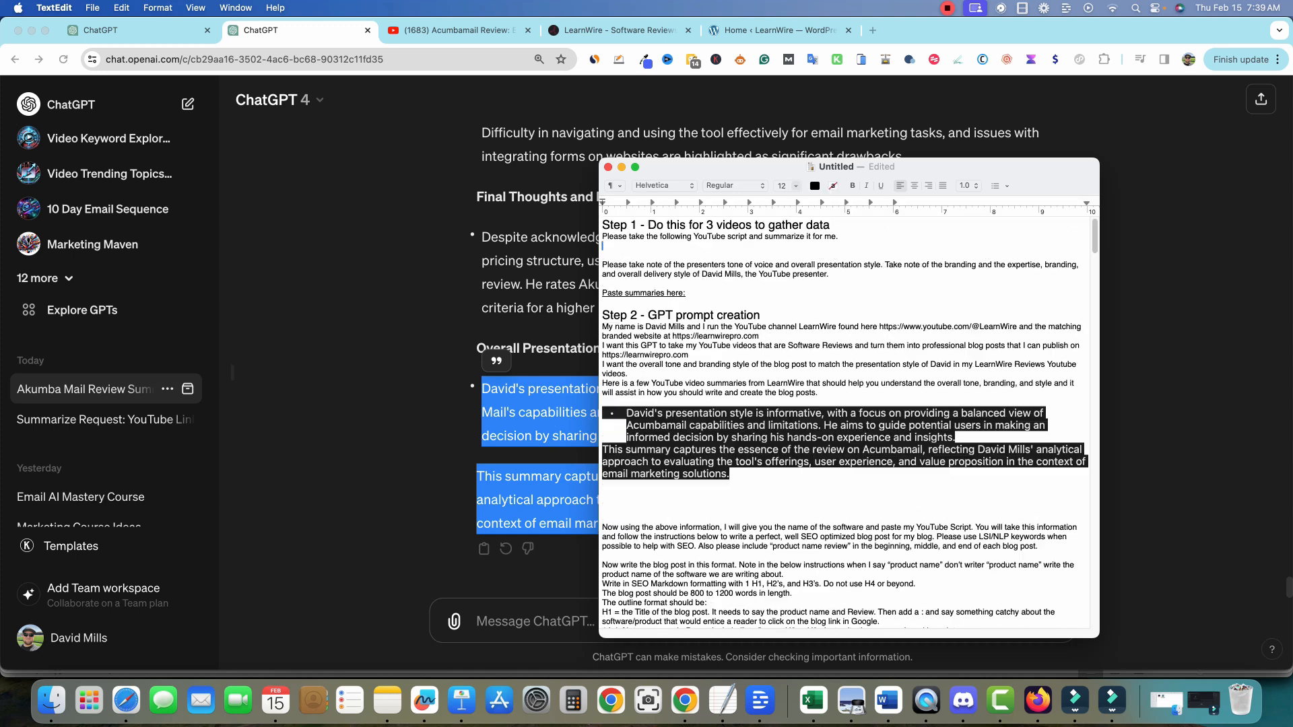
{"action": "left_click_drag", "start_coordinate": [831, 274], "coordinate": [603, 236]}
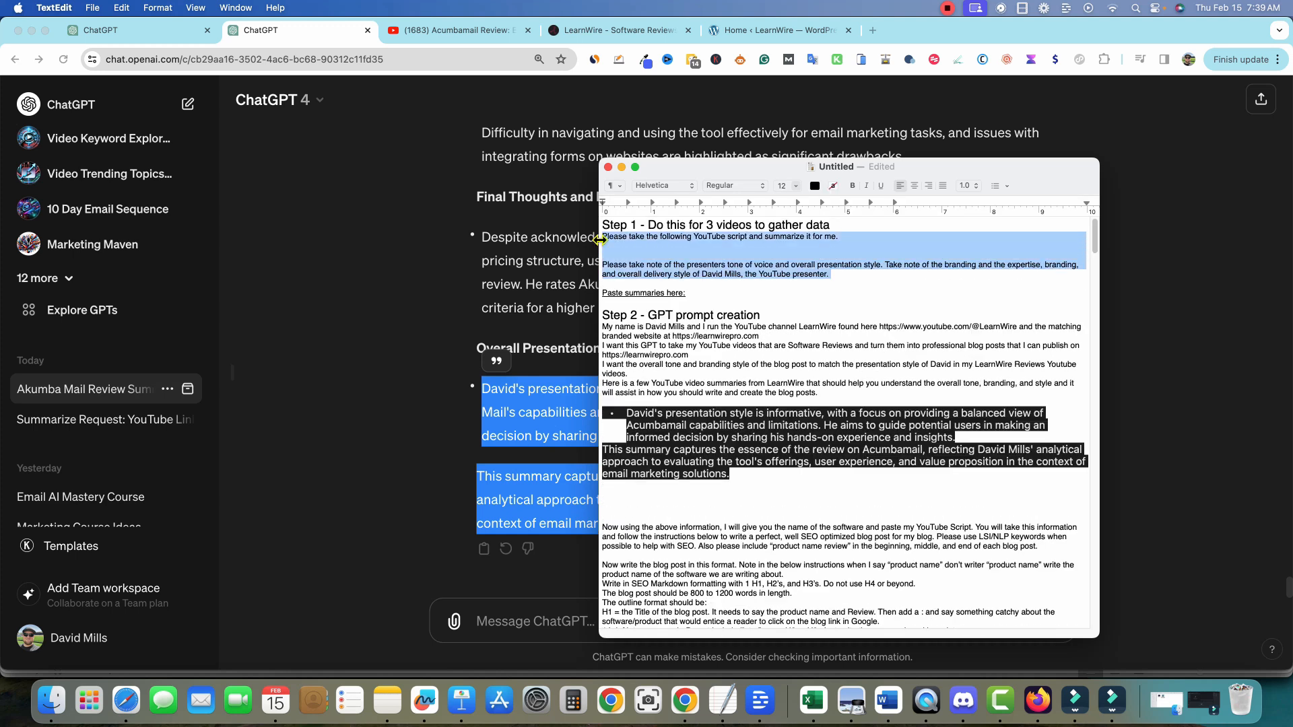
{"action": "left_click", "coordinate": [532, 621]}
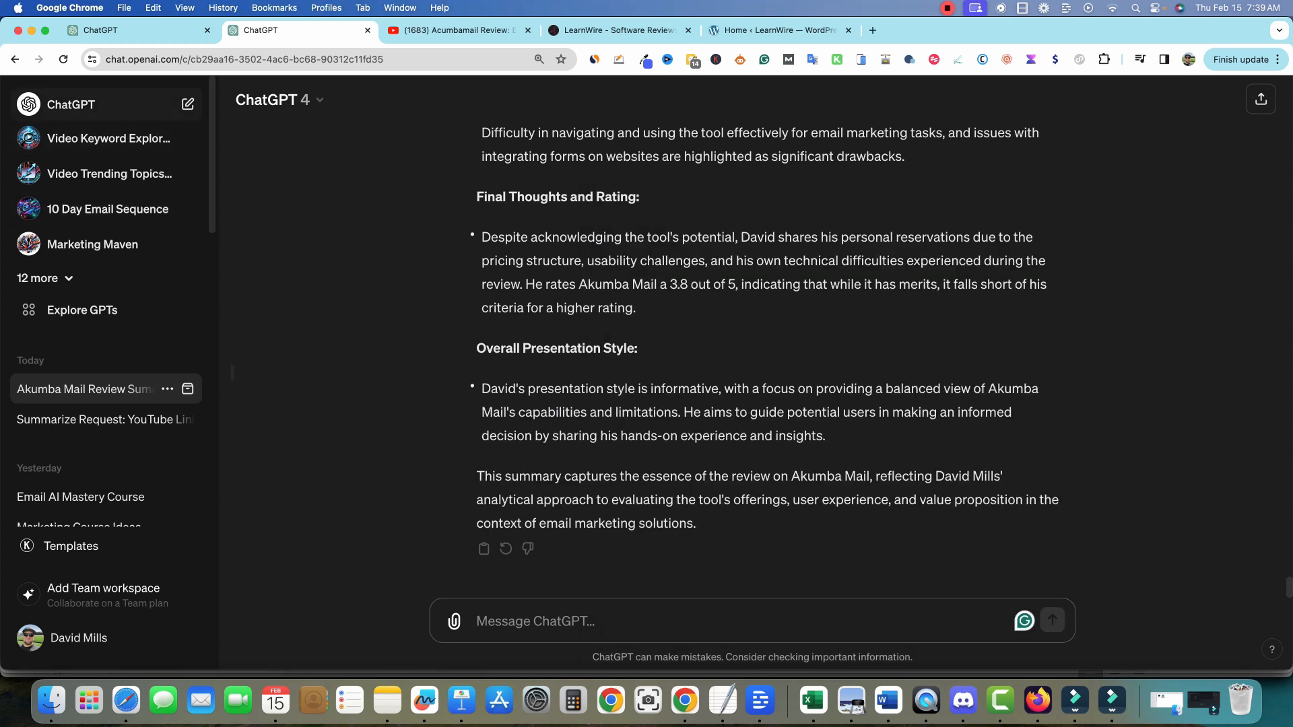
{"action": "left_click", "coordinate": [71, 104]}
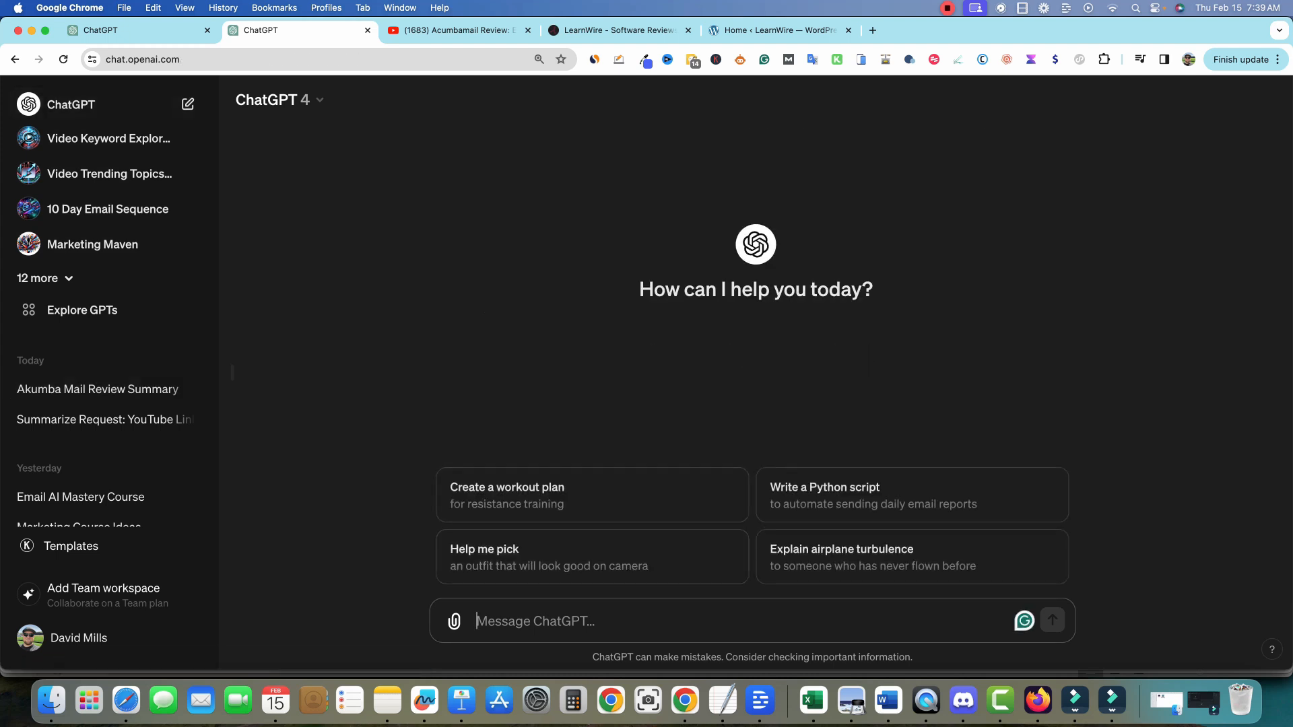
{"action": "key", "text": "super+v"}
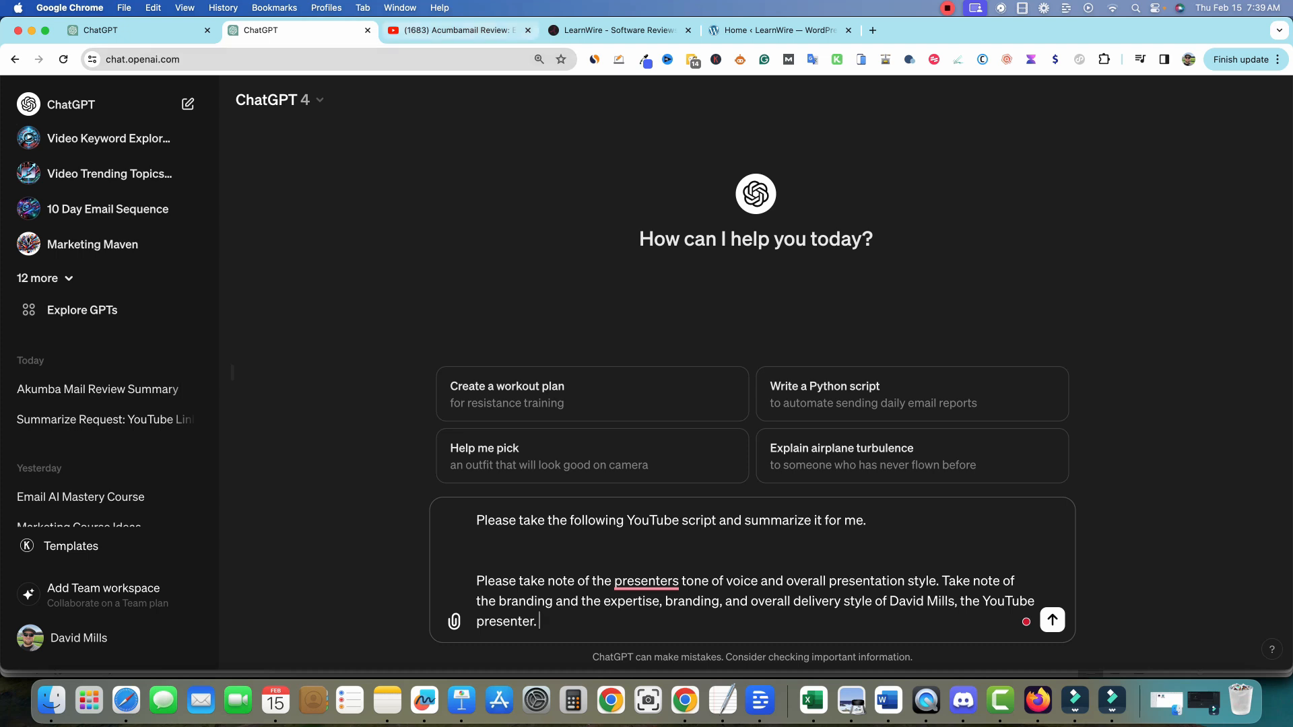
- Return to the LearnWire video list on YouTube and find the OneTake AI Review as the next video
{"action": "left_click", "coordinate": [458, 30]}
{"action": "left_click", "coordinate": [15, 59]}
{"action": "scroll", "coordinate": [606, 465], "scroll_direction": "down", "scroll_amount": 2}
{"action": "scroll", "coordinate": [695, 390], "scroll_direction": "down", "scroll_amount": 2}
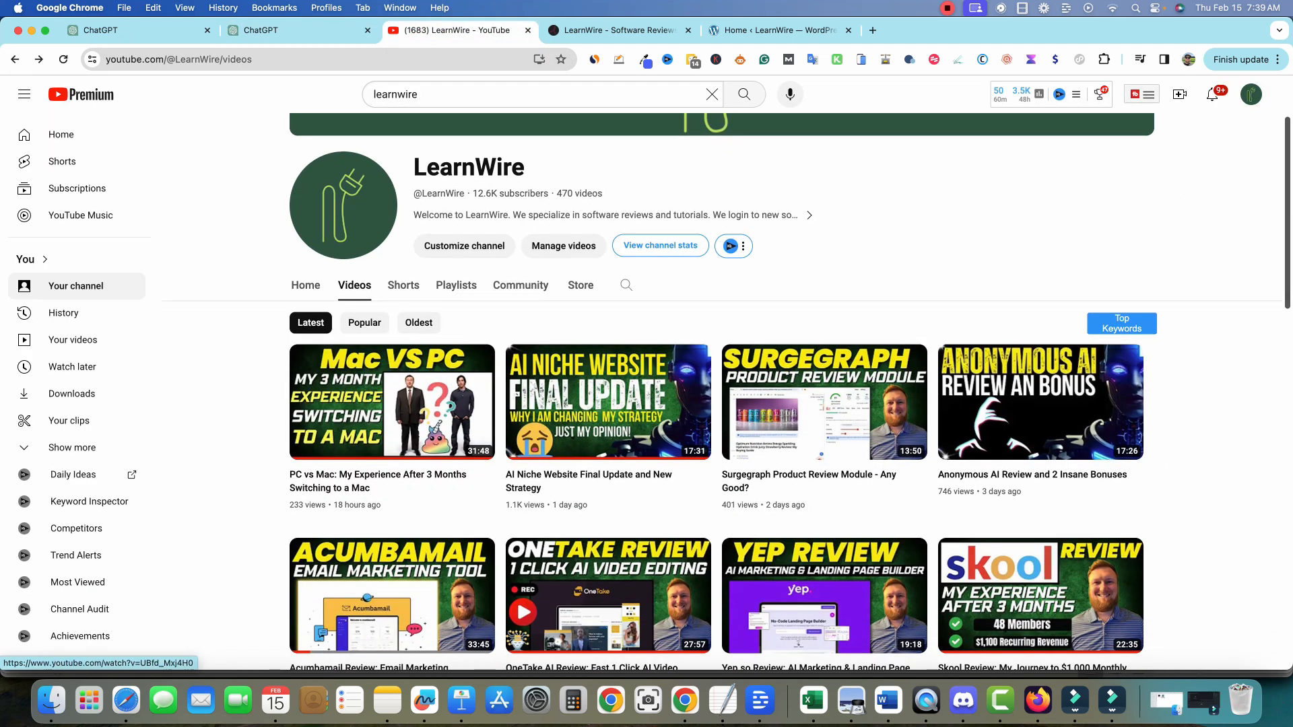
{"action": "scroll", "coordinate": [726, 392], "scroll_direction": "down", "scroll_amount": 3}
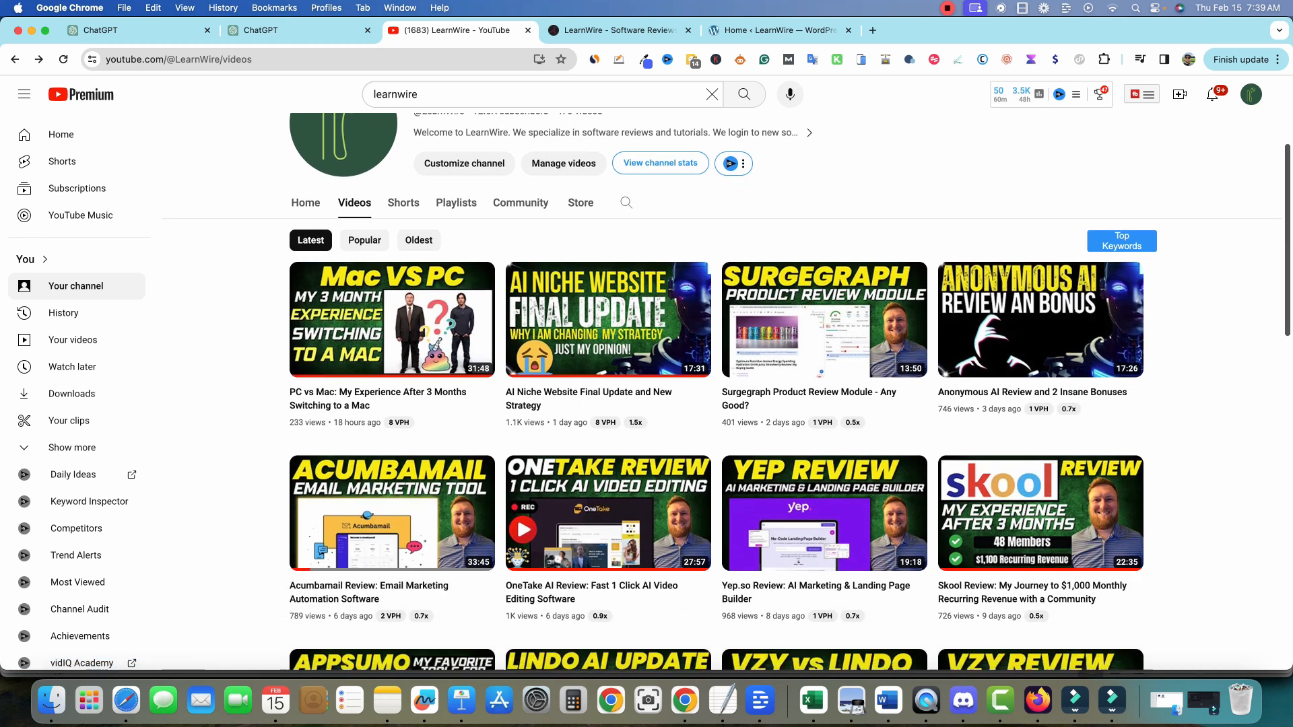
{"action": "scroll", "coordinate": [606, 350], "scroll_direction": "down", "scroll_amount": 1}
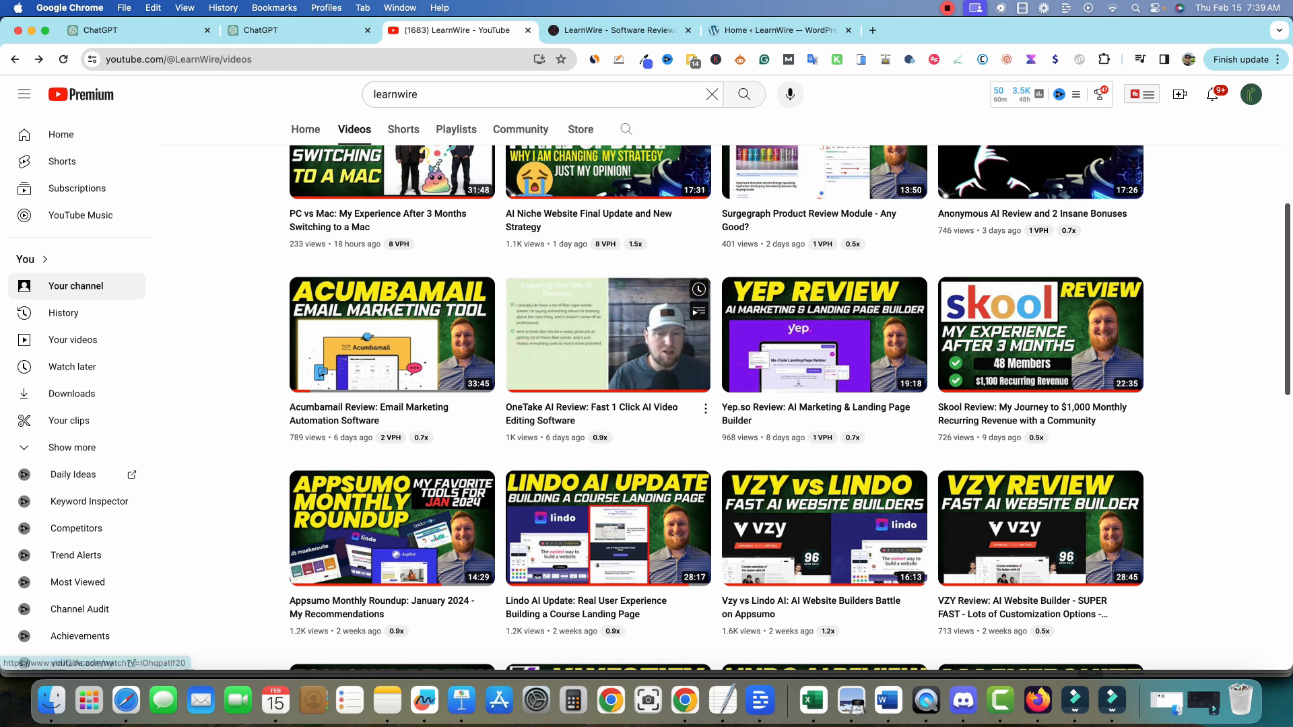
- Switch to Descript, open the "one take review final" project and copy its entire script
{"action": "left_click", "coordinate": [760, 701]}
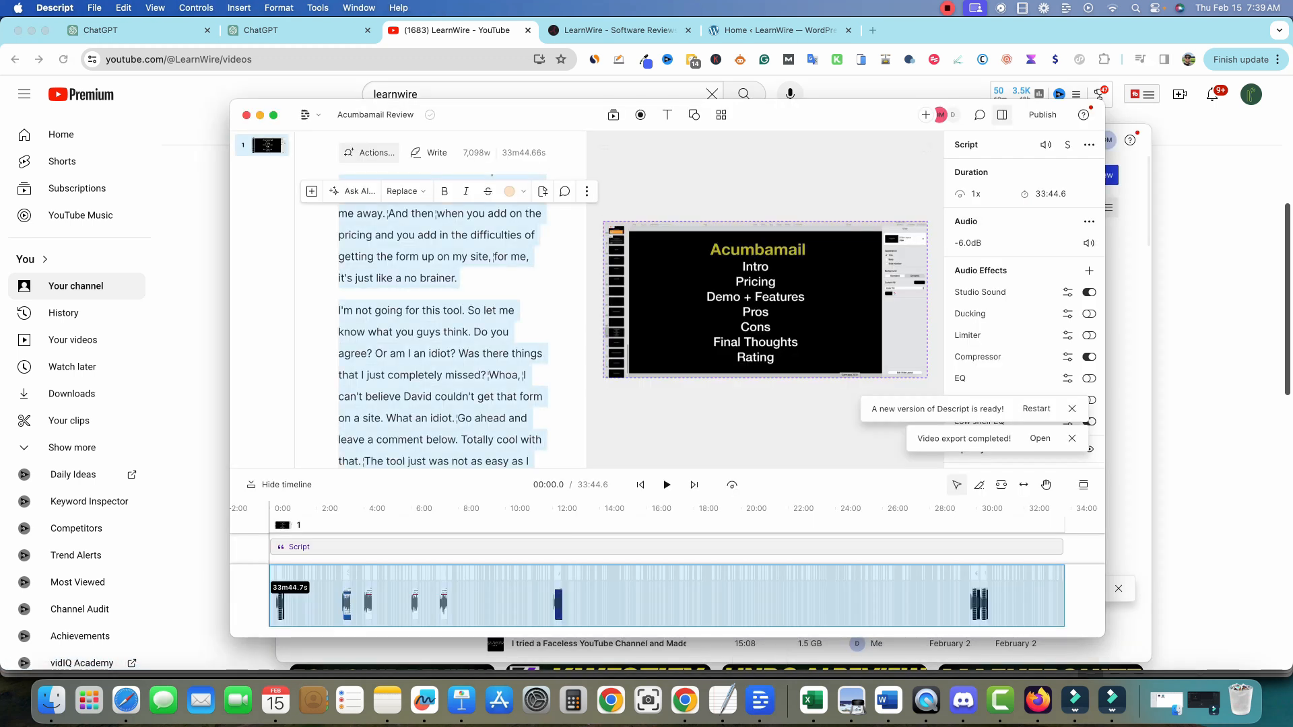
{"action": "left_click", "coordinate": [311, 115]}
{"action": "left_click", "coordinate": [335, 147]}
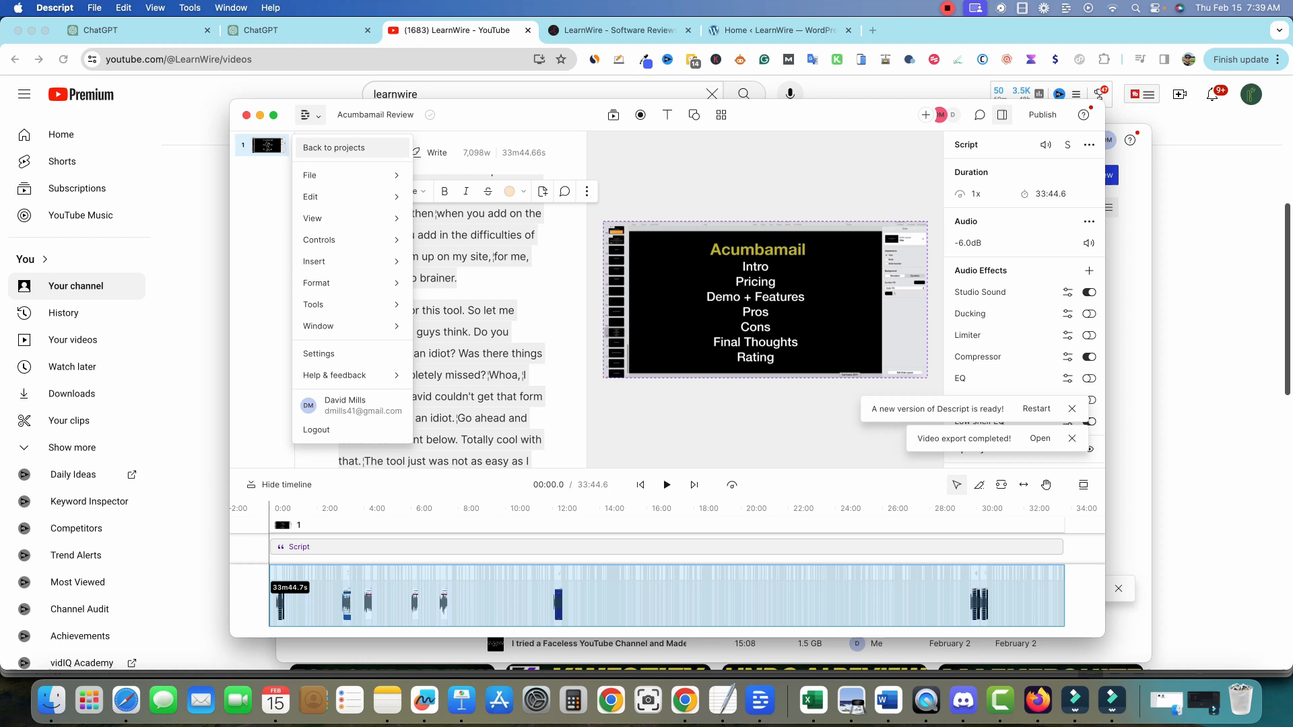
{"action": "left_click", "coordinate": [505, 376]}
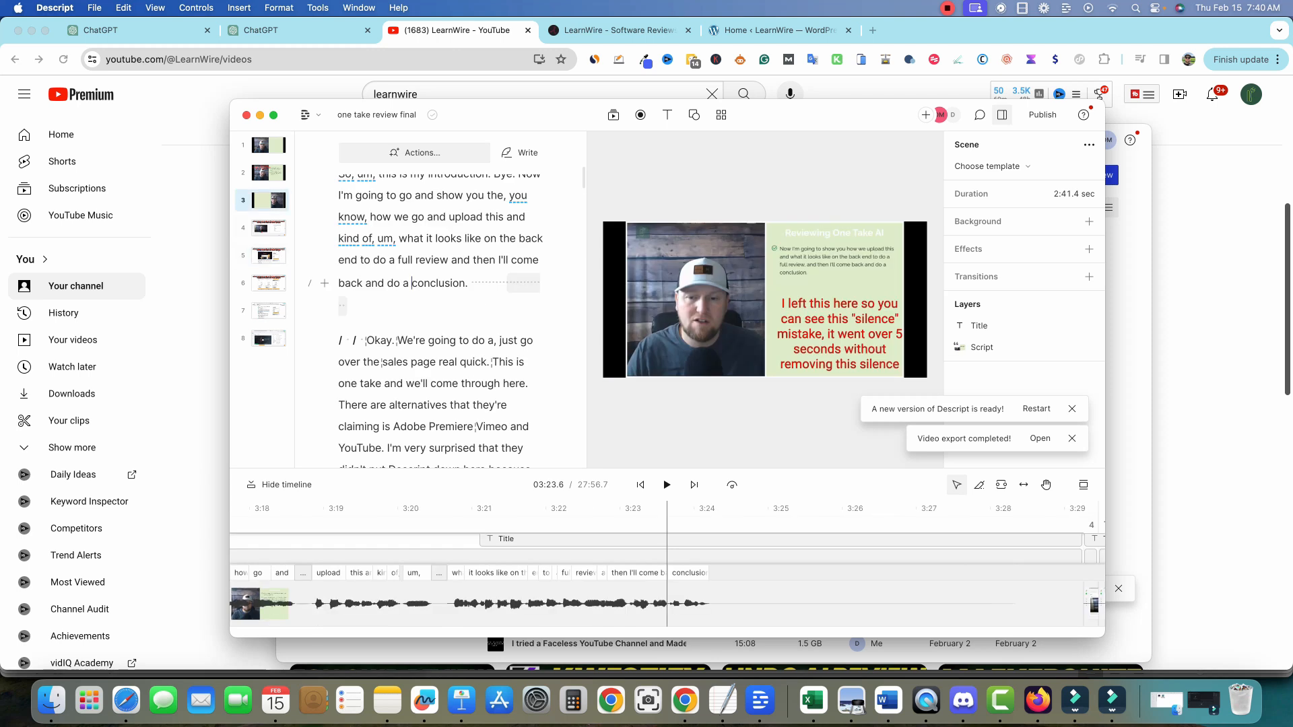
{"action": "key", "text": "super+a"}
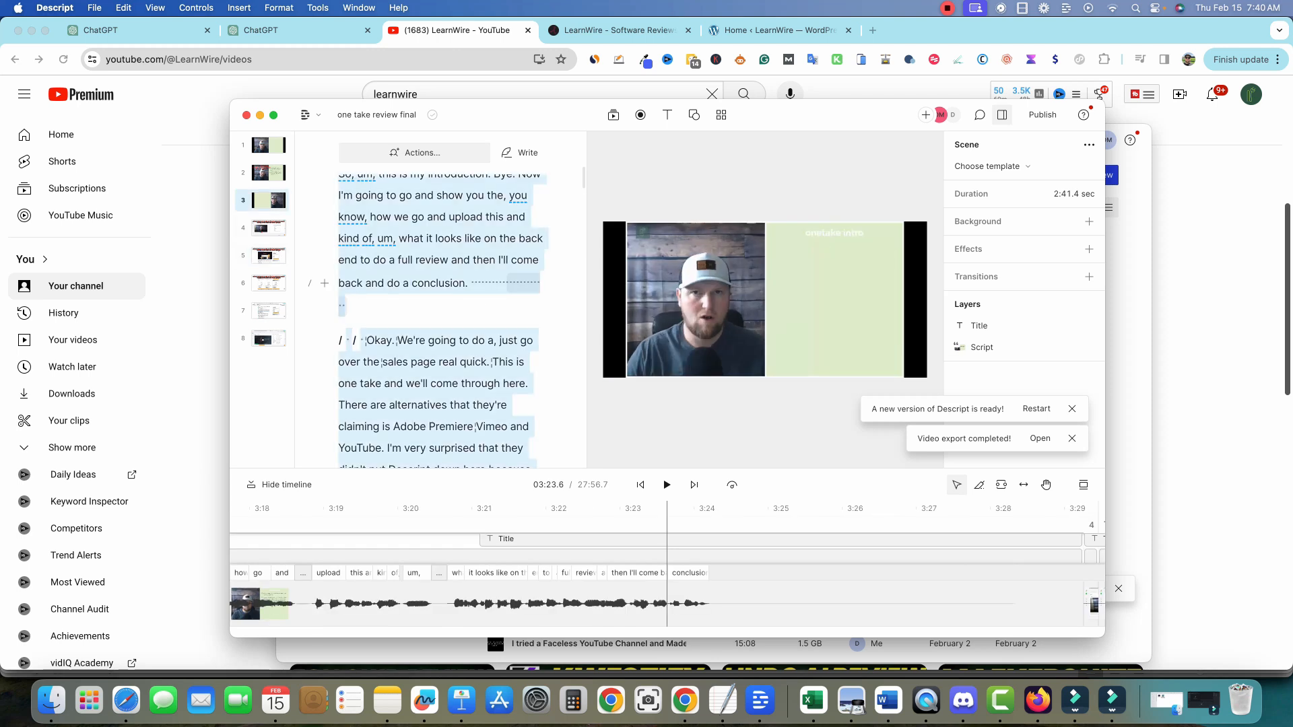
- Paste the script between the two instructions of the waiting ChatGPT prompt and submit it
{"action": "left_click", "coordinate": [276, 30]}
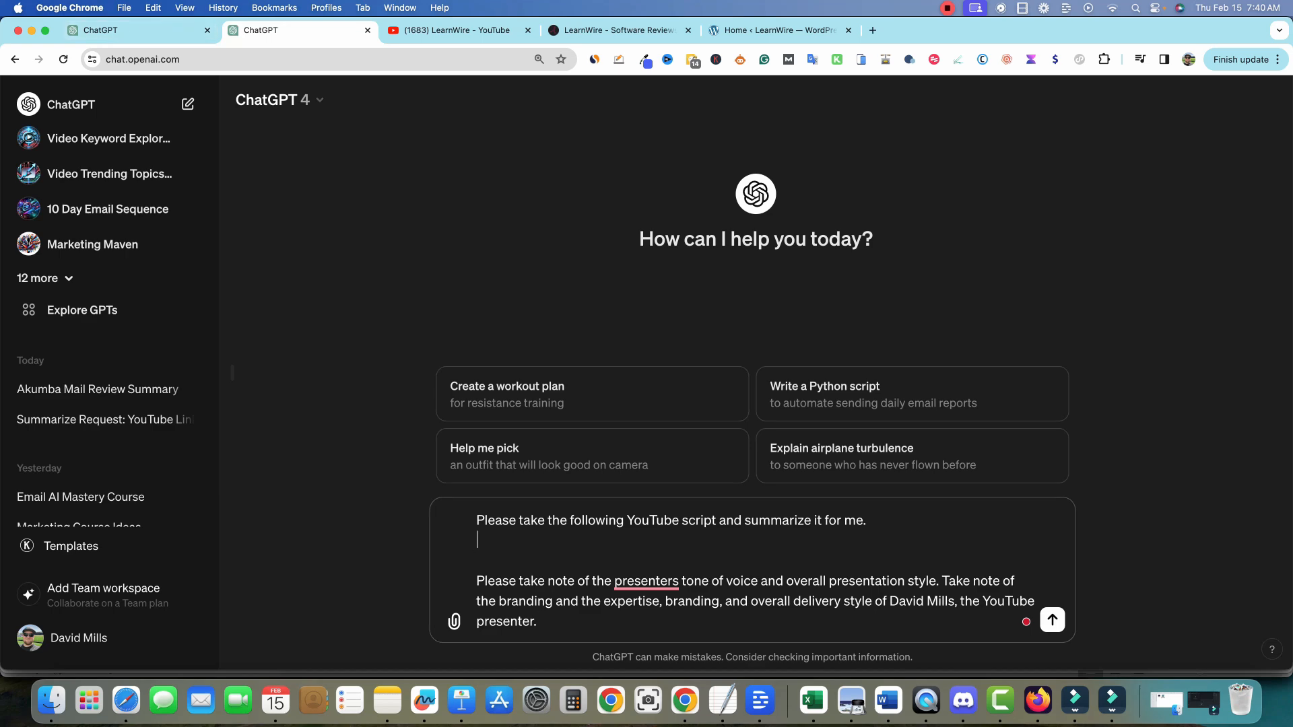
{"action": "key", "text": "super+v"}
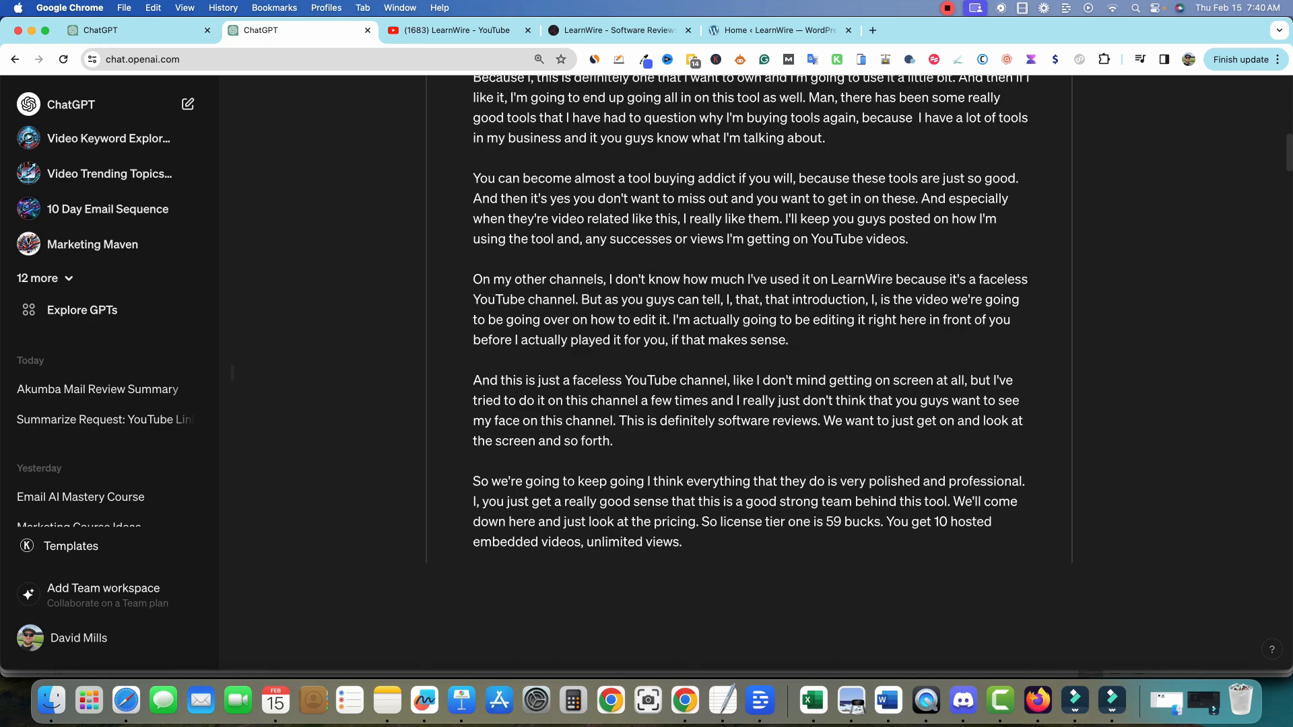
{"action": "key", "text": "Return"}
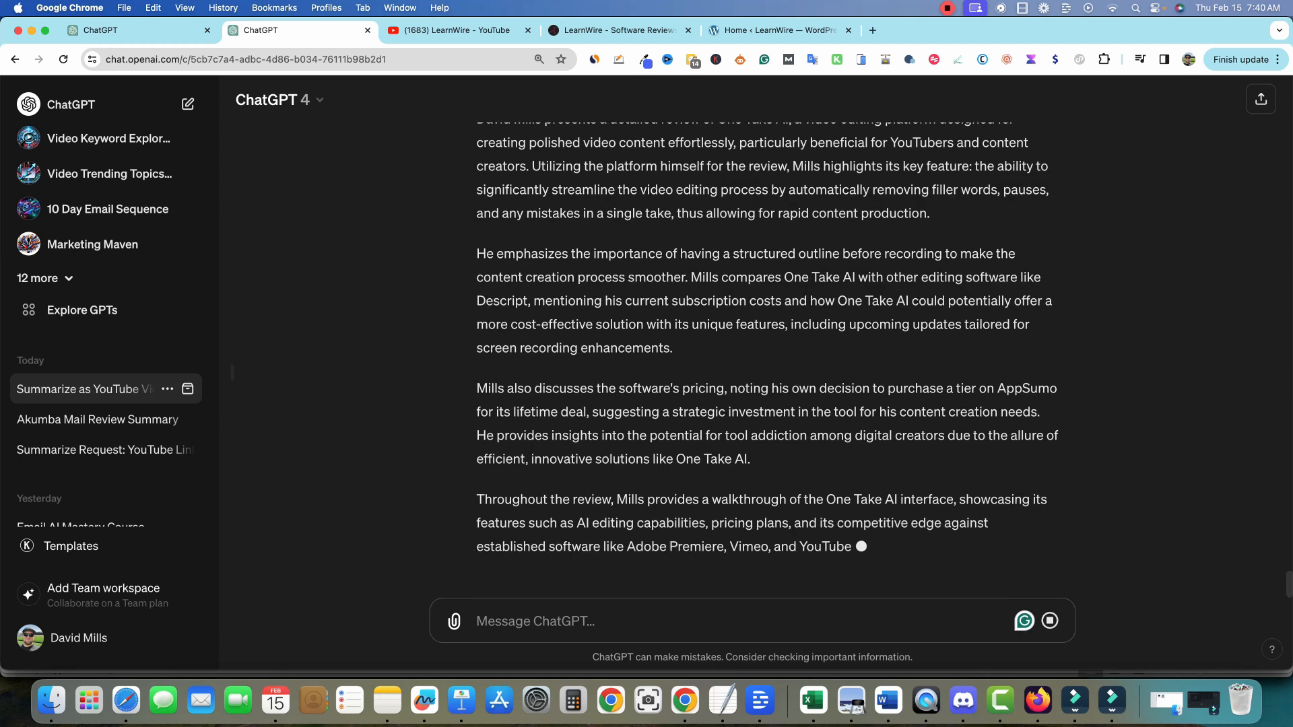
- Read through the generated One Take AI review summary and check it against the end of the submitted script
{"action": "scroll", "coordinate": [764, 357], "scroll_direction": "up", "scroll_amount": 3}
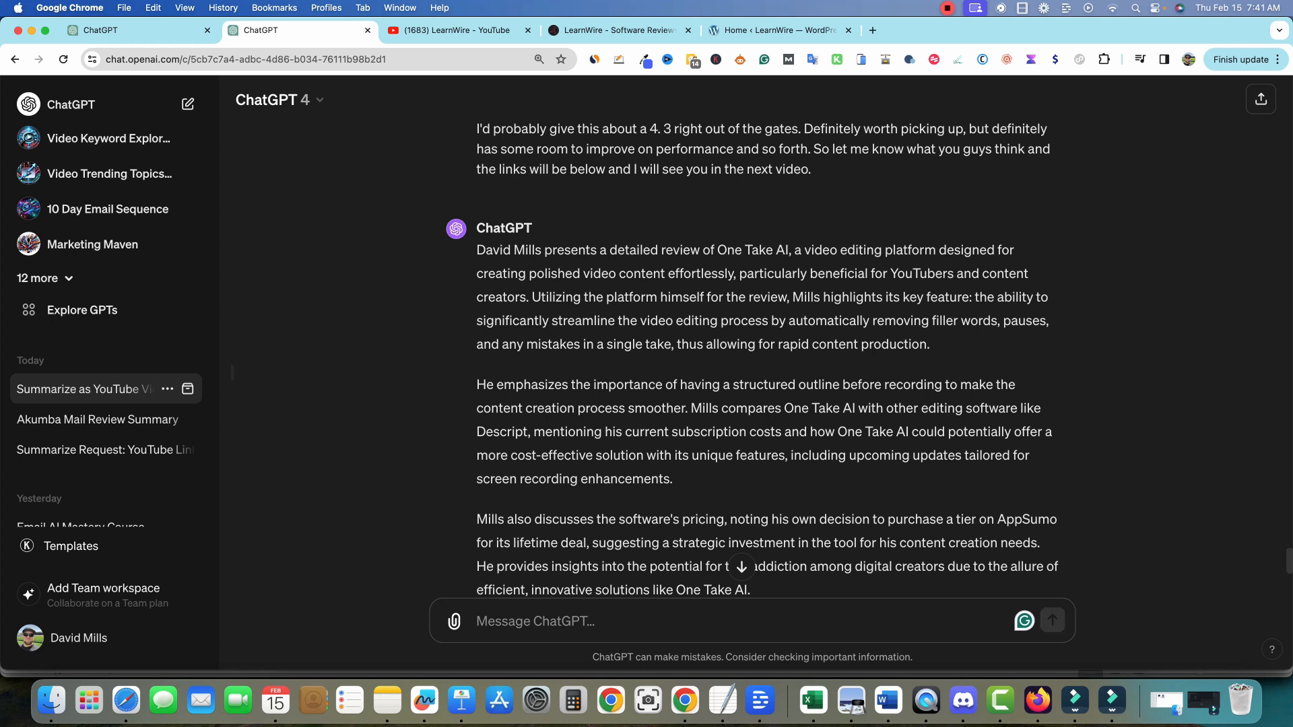
{"action": "scroll", "coordinate": [741, 357], "scroll_direction": "down", "scroll_amount": 3}
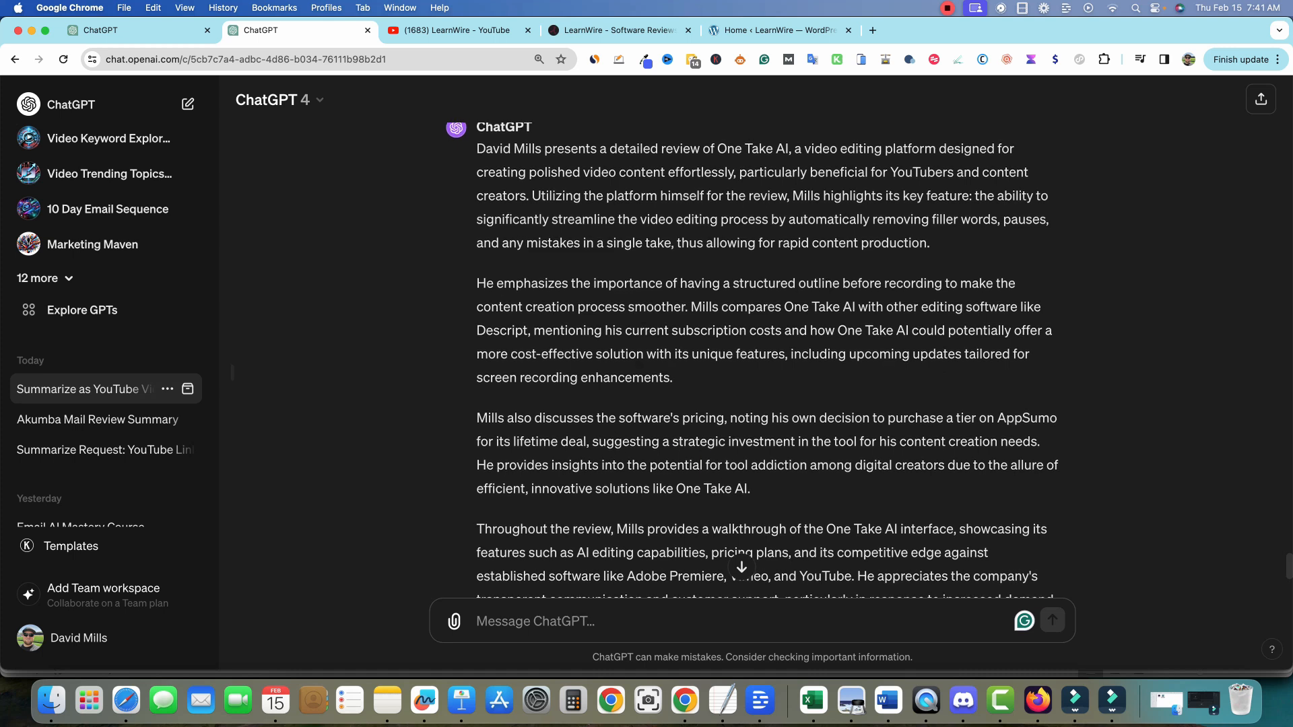
{"action": "scroll", "coordinate": [740, 364], "scroll_direction": "up", "scroll_amount": 3}
{"action": "scroll", "coordinate": [741, 364], "scroll_direction": "down", "scroll_amount": 12}
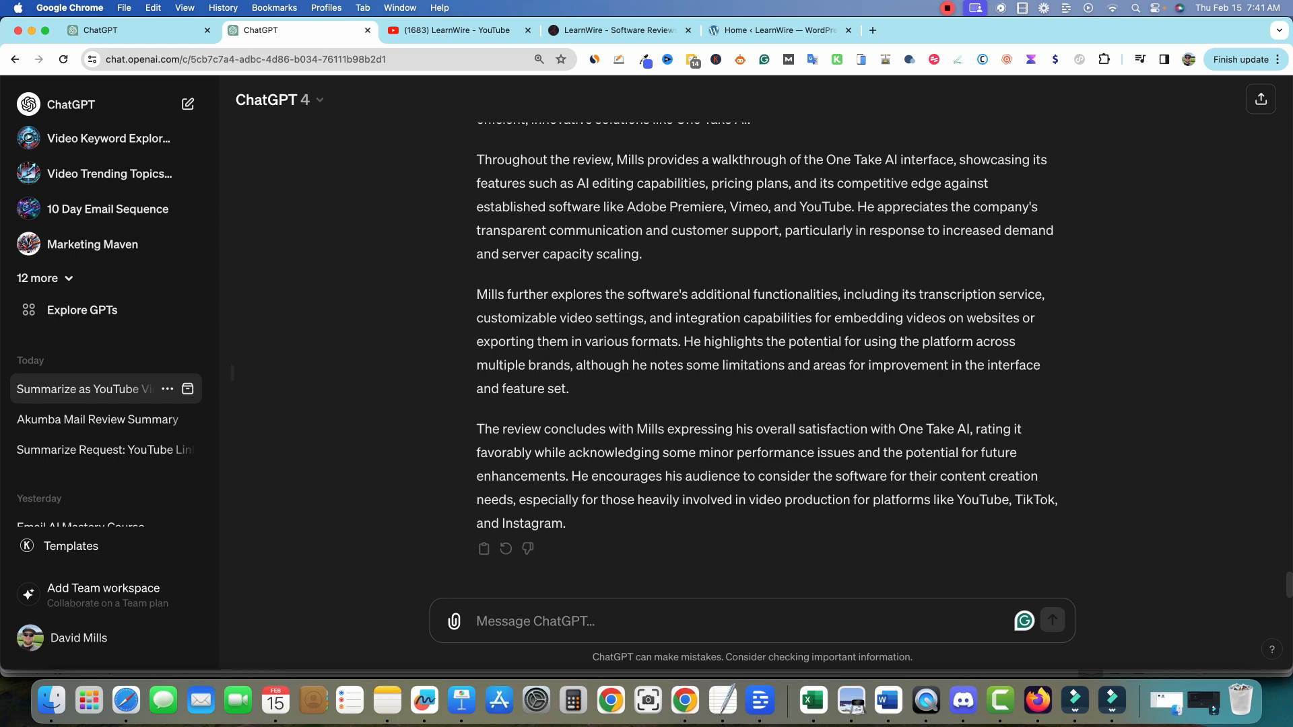
{"action": "scroll", "coordinate": [768, 337], "scroll_direction": "up", "scroll_amount": 3}
{"action": "scroll", "coordinate": [768, 357], "scroll_direction": "up", "scroll_amount": 15}
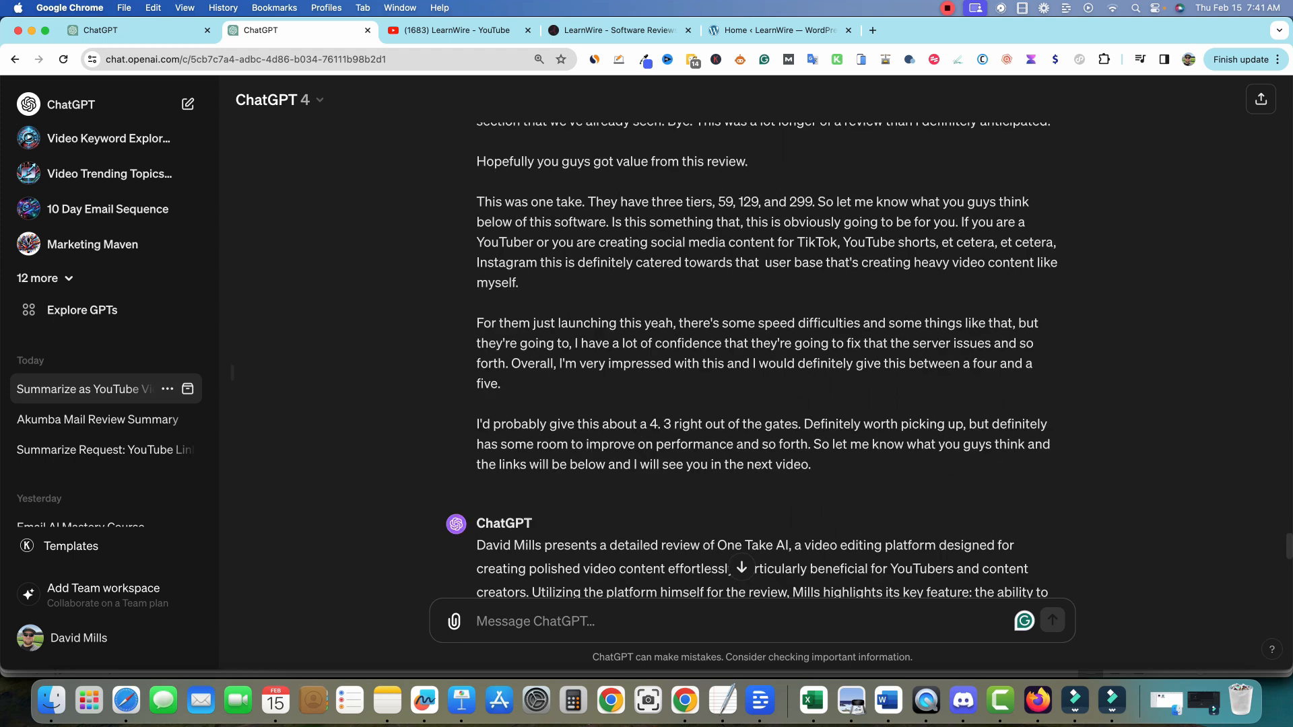
{"action": "scroll", "coordinate": [768, 357], "scroll_direction": "down", "scroll_amount": 10}
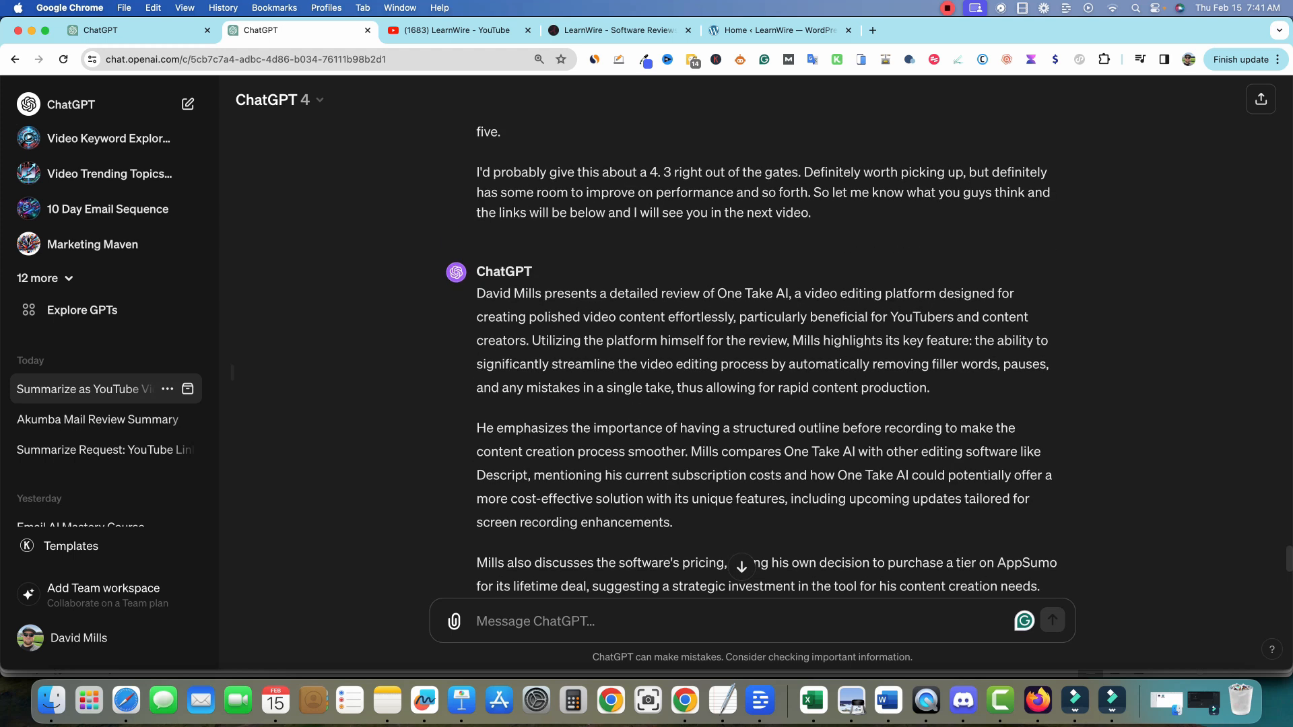
- Copy the whole One Take AI summary and switch to the TextEdit notes
{"action": "scroll", "coordinate": [751, 362], "scroll_direction": "down", "scroll_amount": 2}
{"action": "left_click_drag", "start_coordinate": [477, 244], "coordinate": [570, 529]}
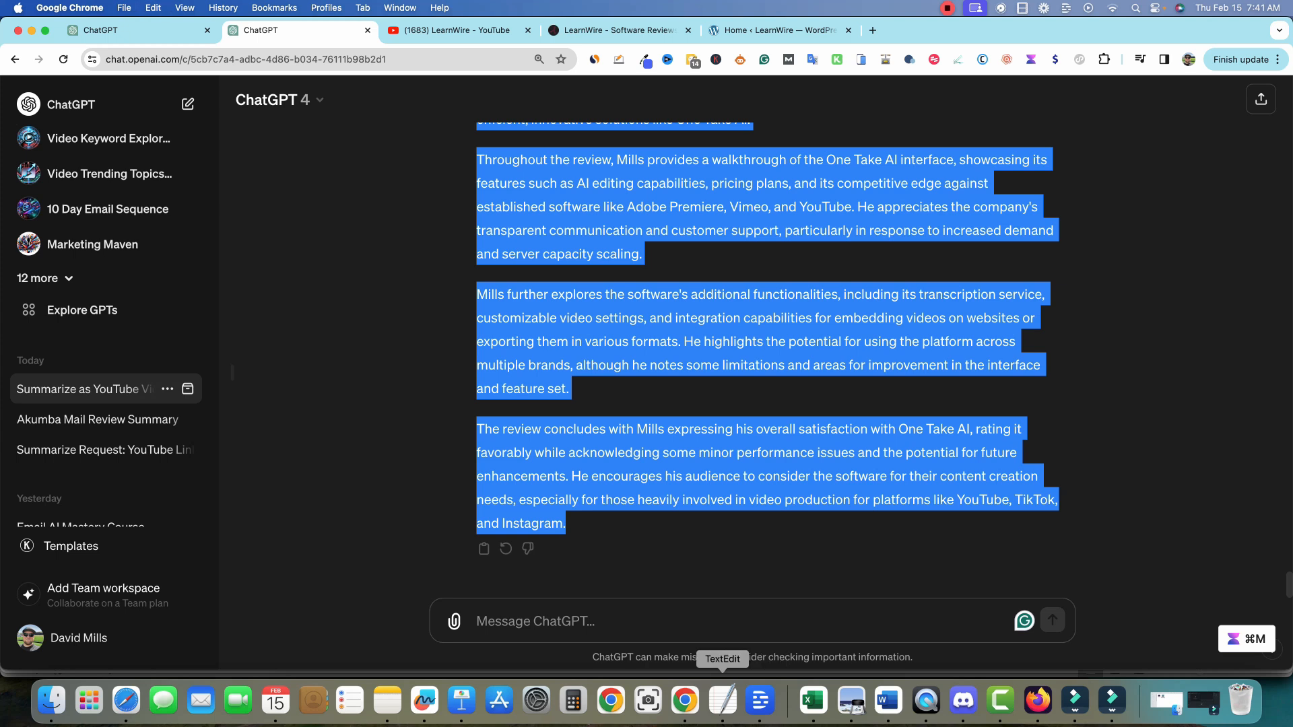
{"action": "left_click", "coordinate": [723, 701]}
- Add the heading "Youtube Summary 1" above the Acumbamail summary in the notes
{"action": "left_click", "coordinate": [732, 475]}
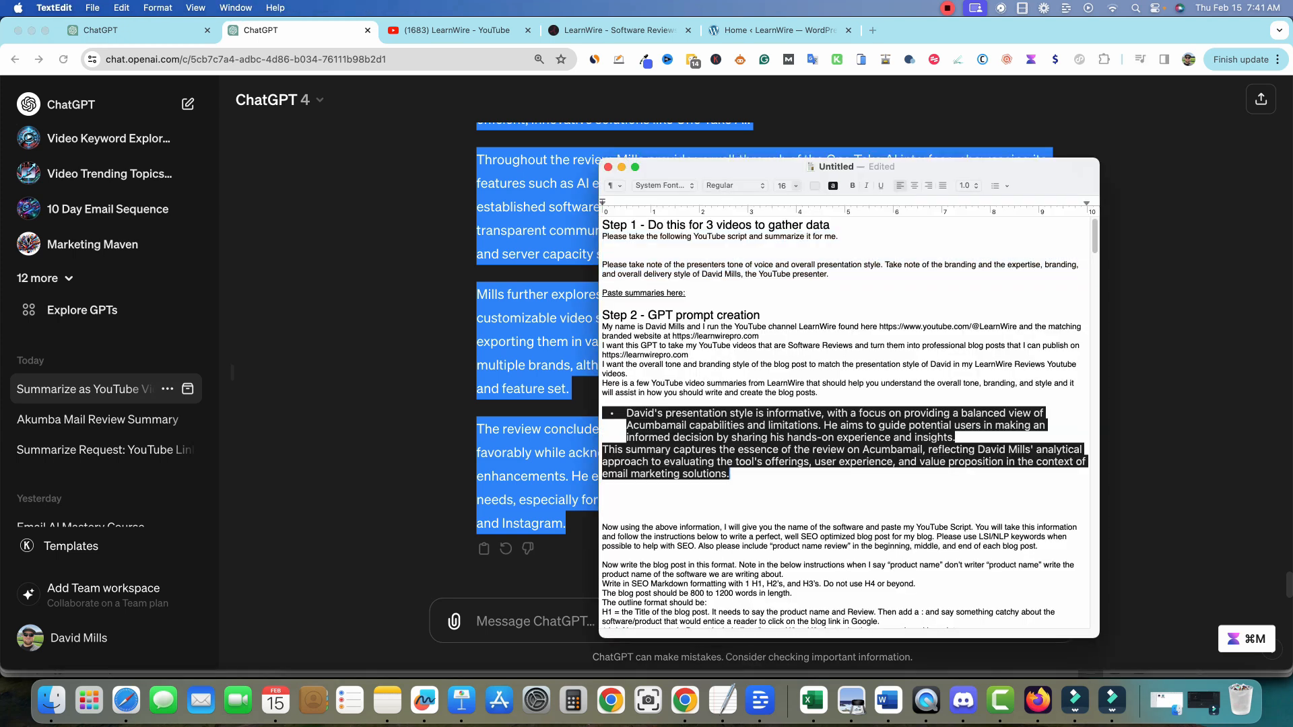
{"action": "key", "text": "Return"}
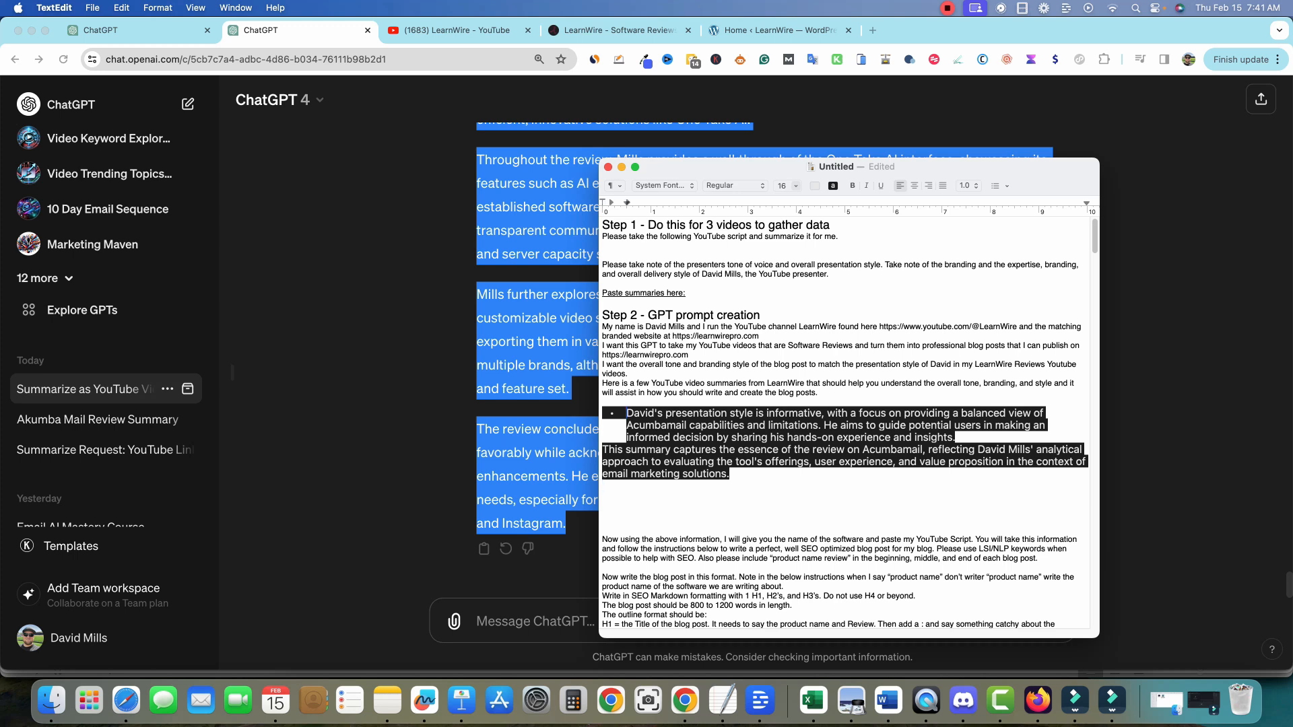
{"action": "key", "text": "Return"}
{"action": "key", "text": "Up"}
{"action": "type", "text": "Youtu"}
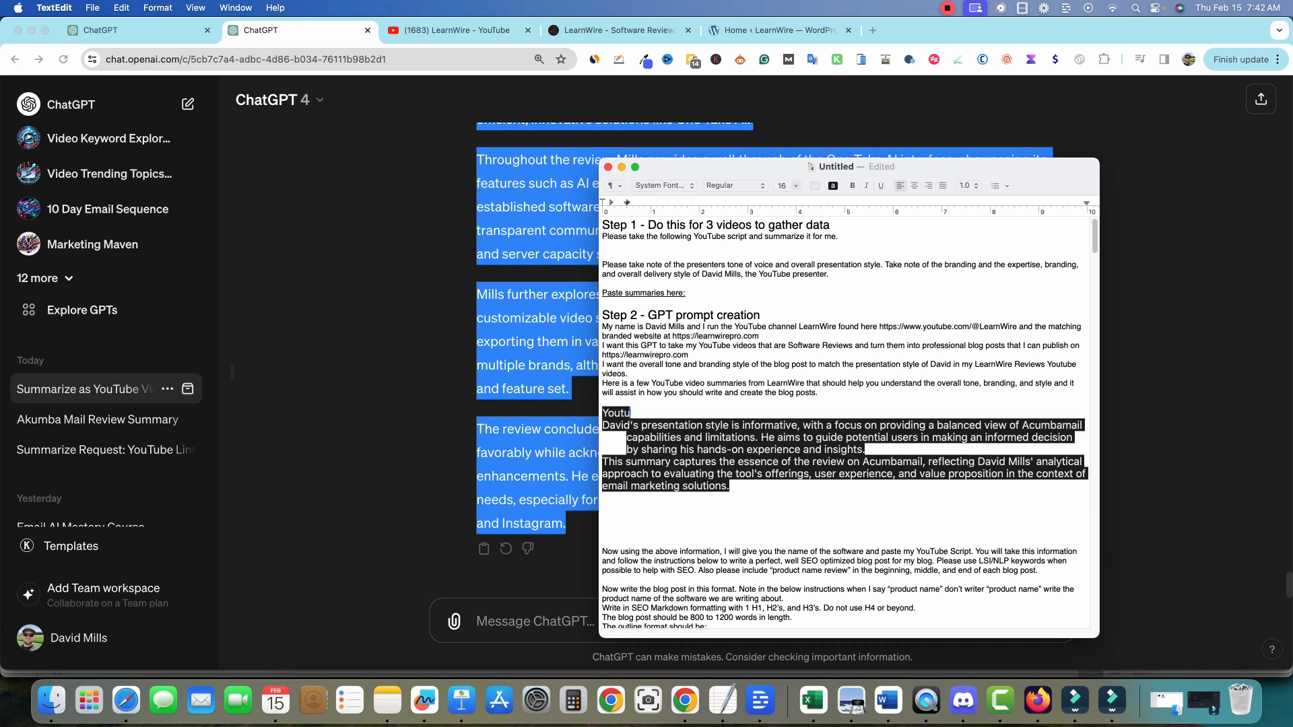
{"action": "type", "text": "be Summary 1"}
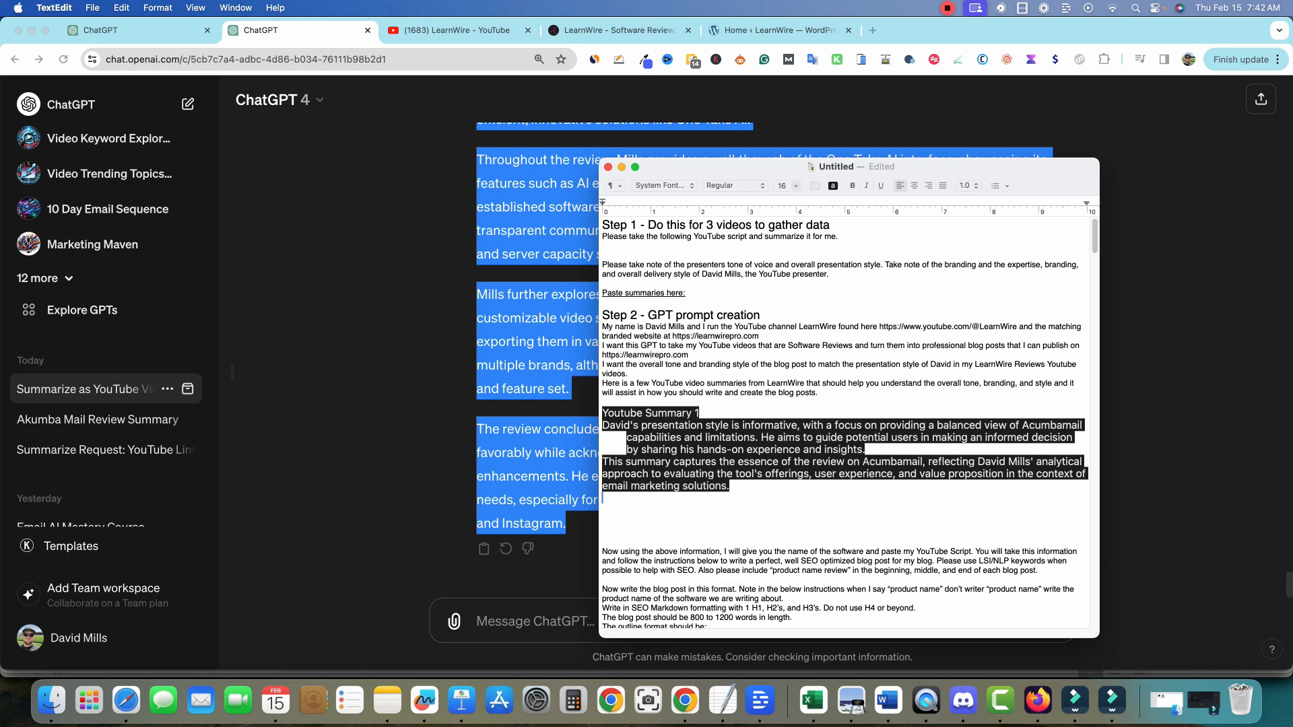
- Add the heading "Youtube summary 2" below the first summary and paste the One Take AI summary under it
{"action": "key", "text": "Return"}
{"action": "type", "text": "Youtube s"}
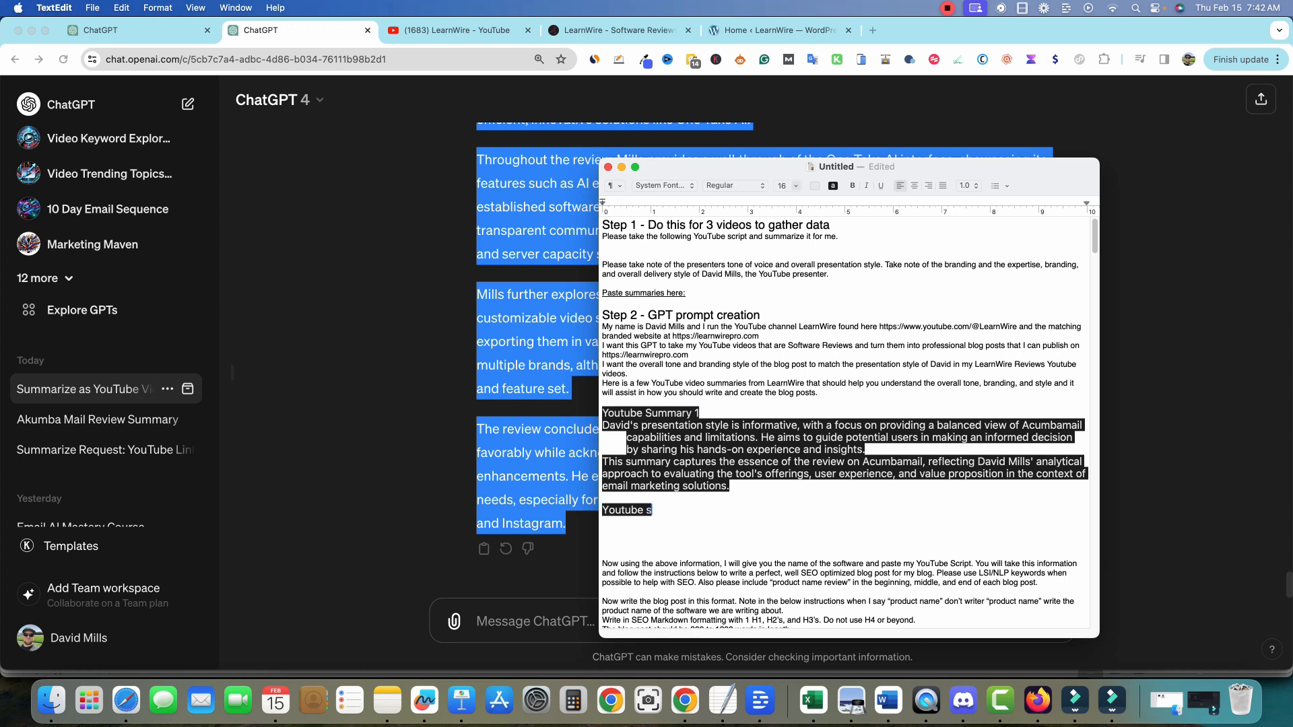
{"action": "type", "text": "ummary 2"}
{"action": "key", "text": "Return"}
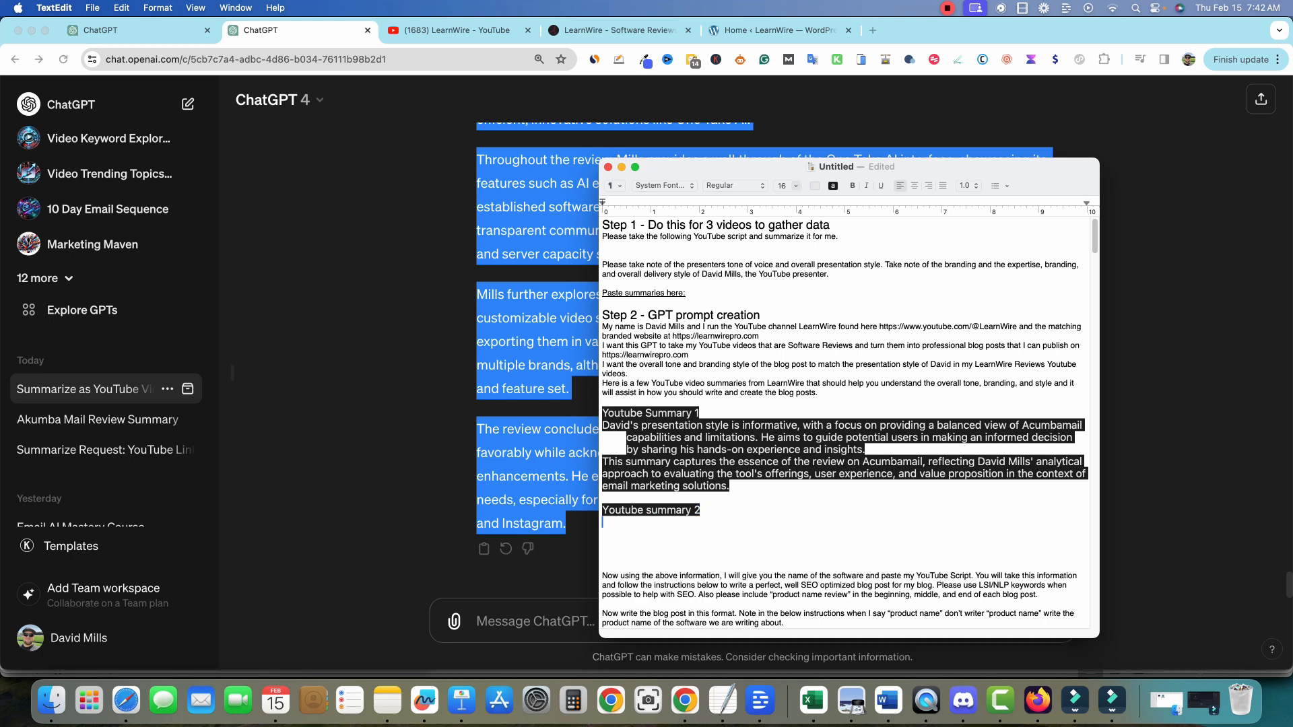
{"action": "key", "text": "super+v"}
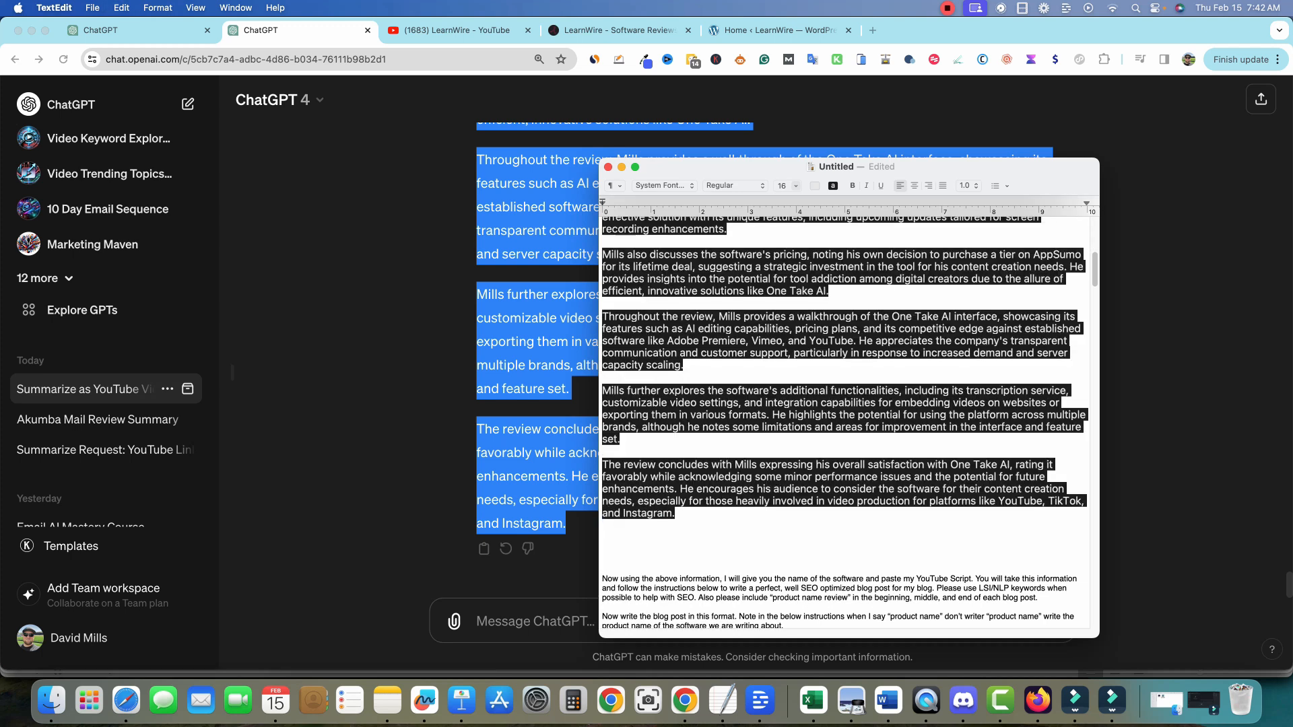
- Add the heading "Youtube summary 3" below the One Take AI summary in the notes
{"action": "key", "text": "Return"}
{"action": "type", "text": "Yout"}
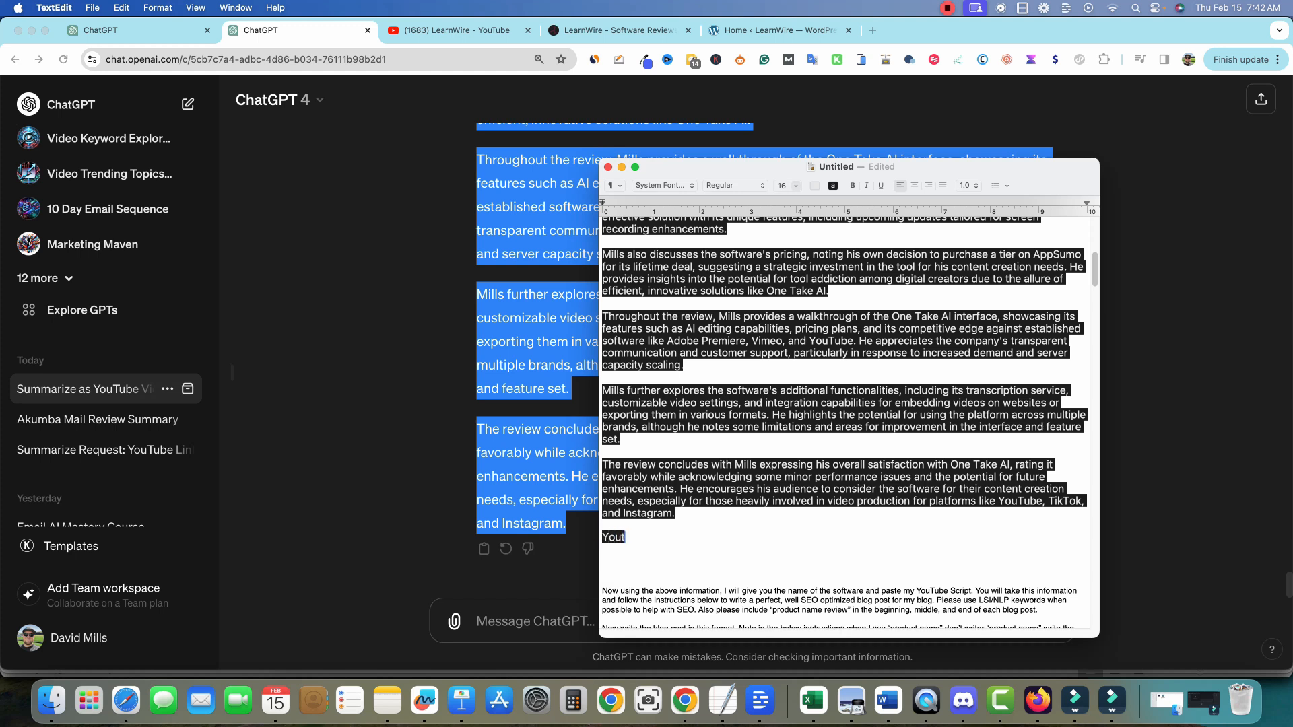
{"action": "type", "text": "ube summary 3"}
{"action": "key", "text": "Return"}
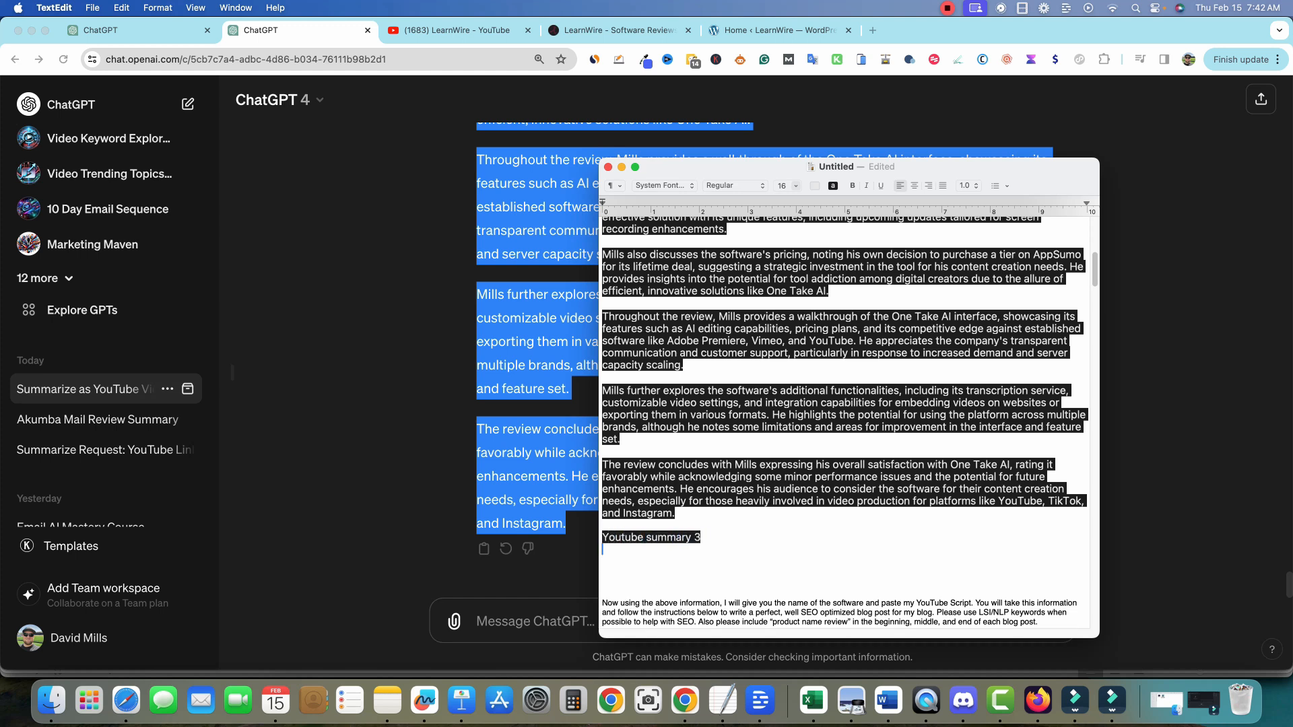
- Pick the Jupitrr review from the LearnWire channel's videos, open its project in Descript and copy the entire script
{"action": "left_click", "coordinate": [457, 30]}
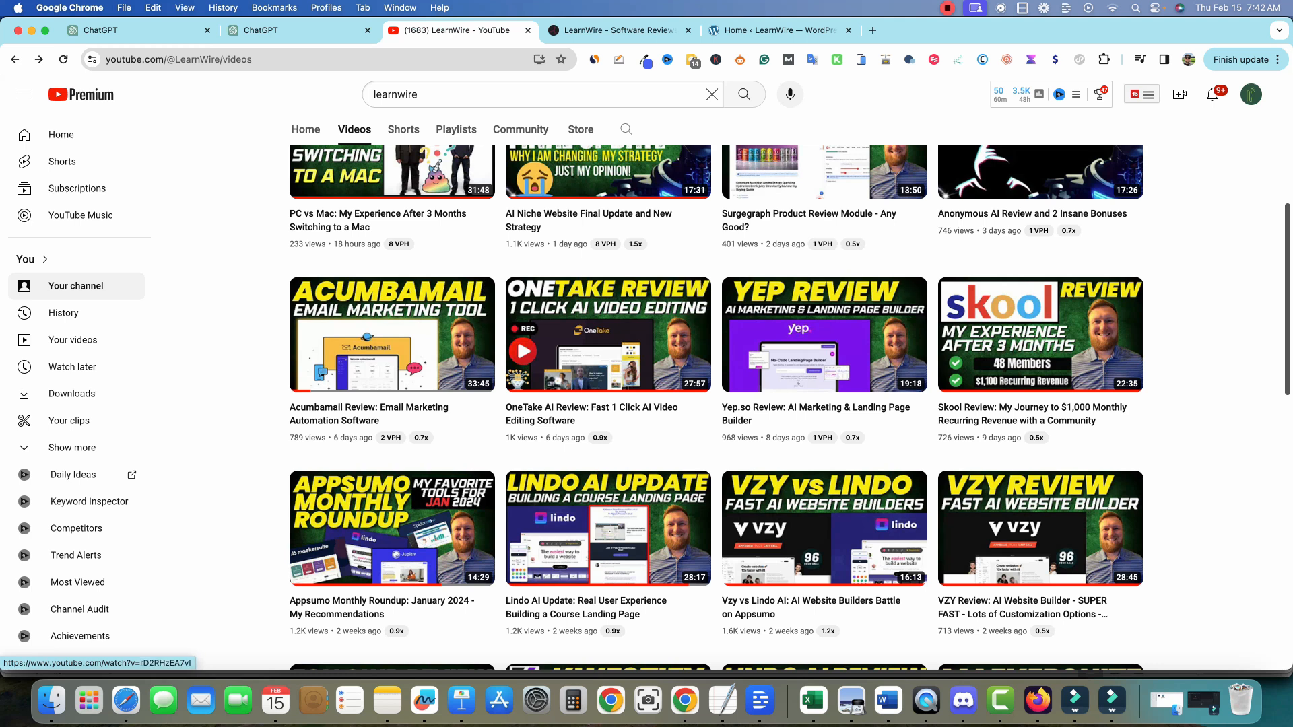
{"action": "scroll", "coordinate": [824, 404], "scroll_direction": "down", "scroll_amount": 7}
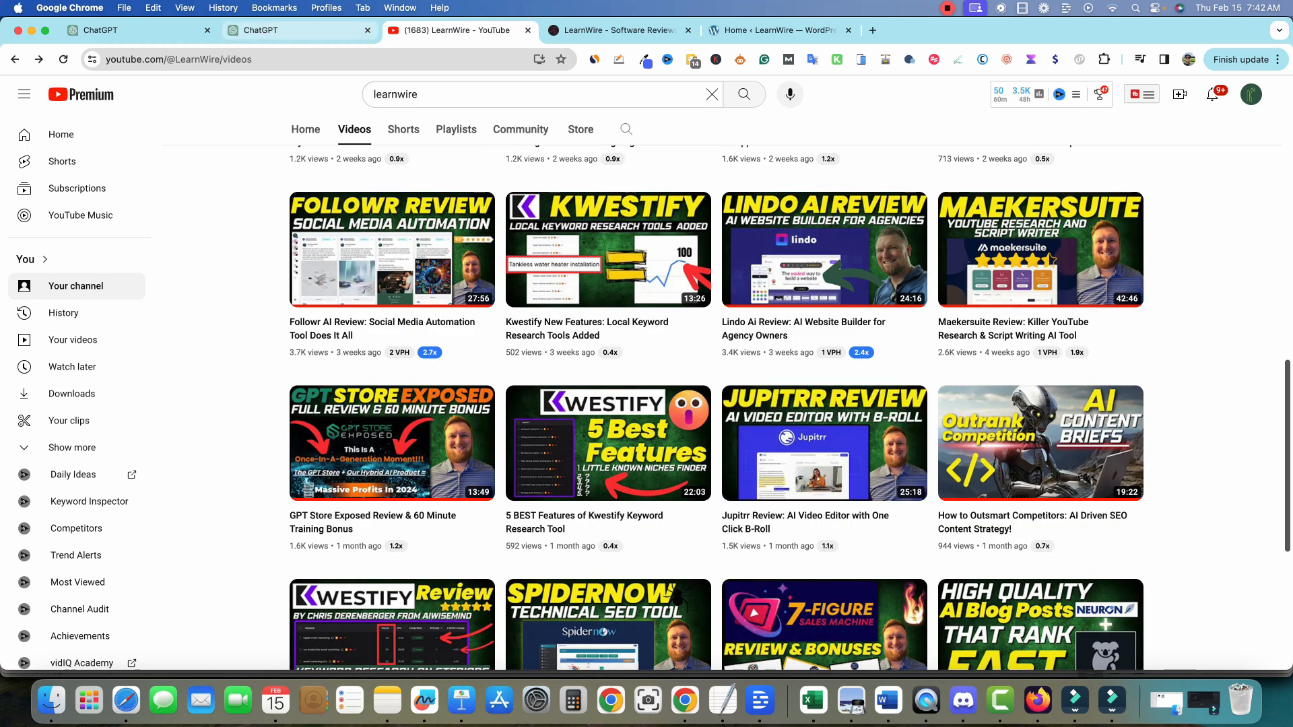
{"action": "left_click", "coordinate": [760, 701]}
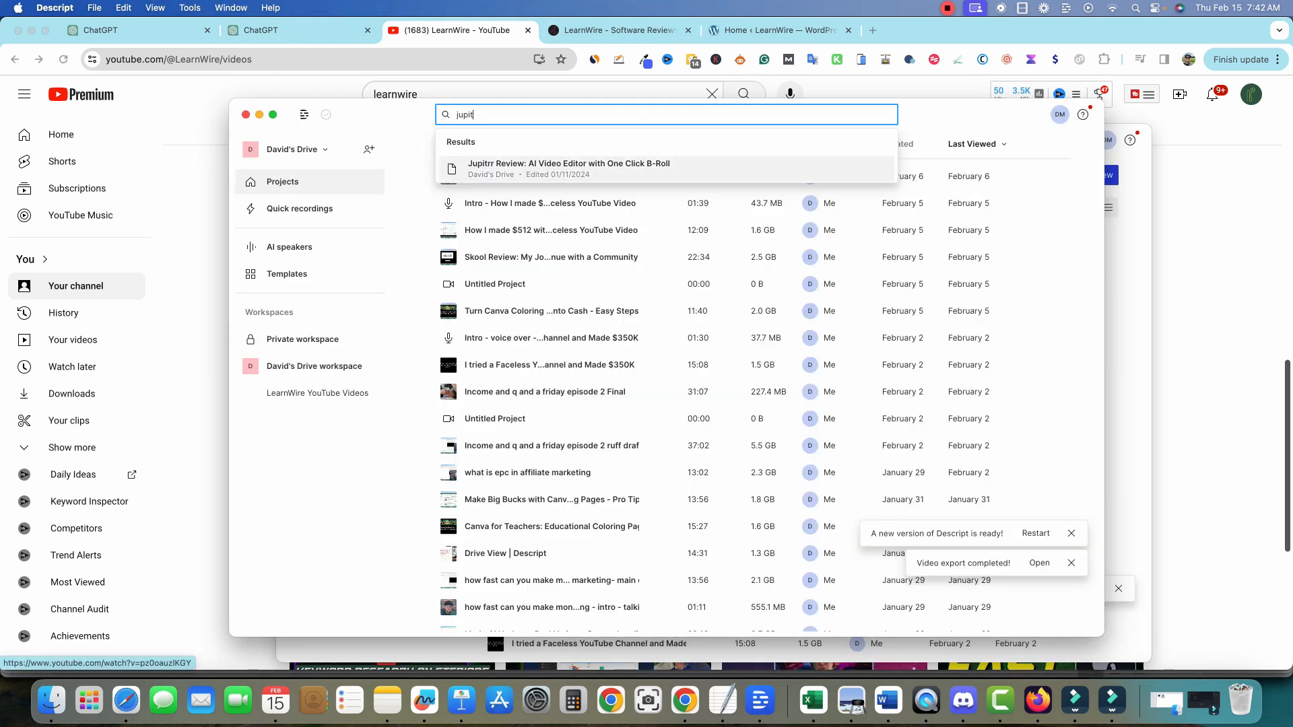
{"action": "key", "text": "Return"}
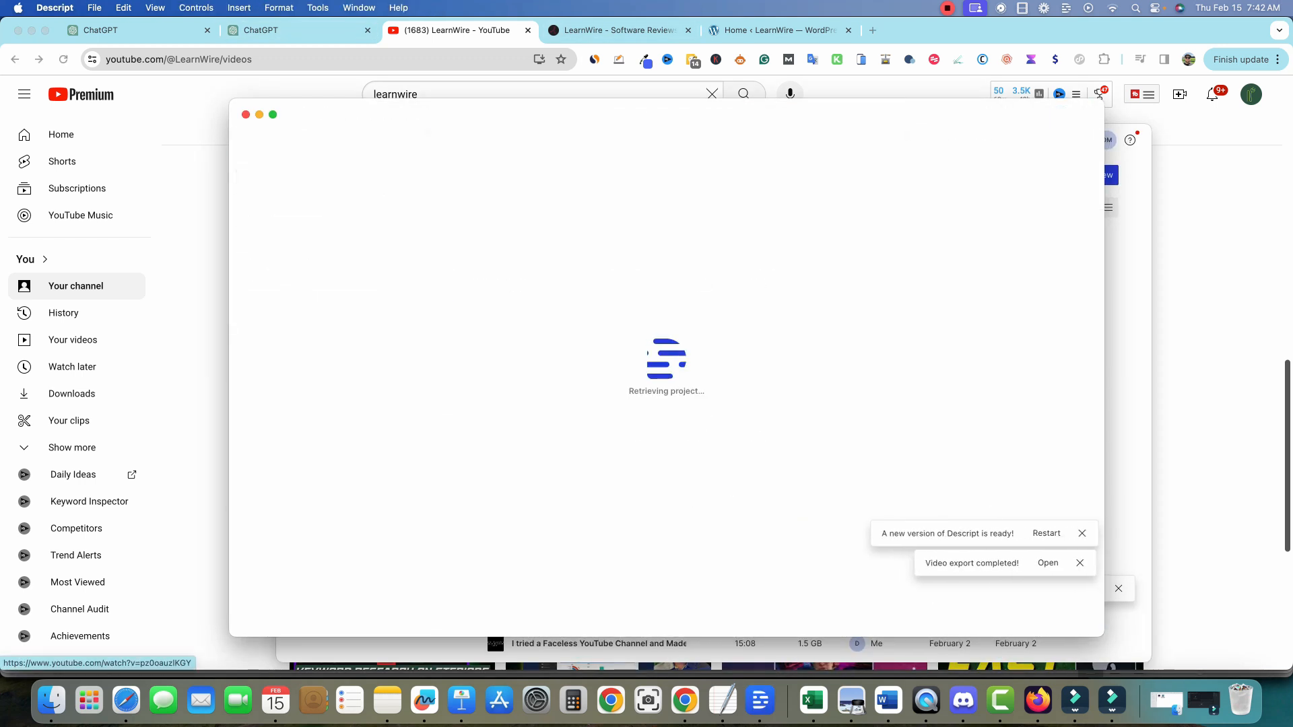
{"action": "key", "text": "super+a"}
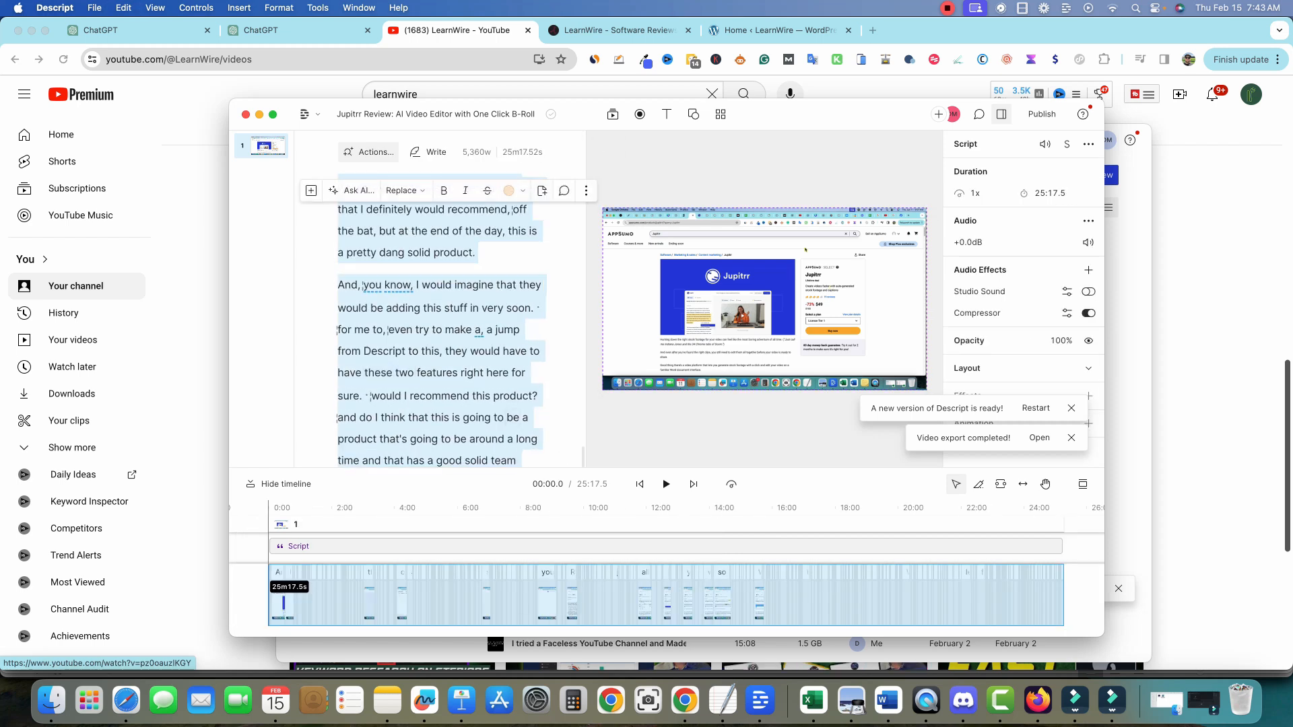
- Send the Jupitrr script to ChatGPT in the same conversation, introduced with "now do this one:"
{"action": "left_click", "coordinate": [290, 31]}
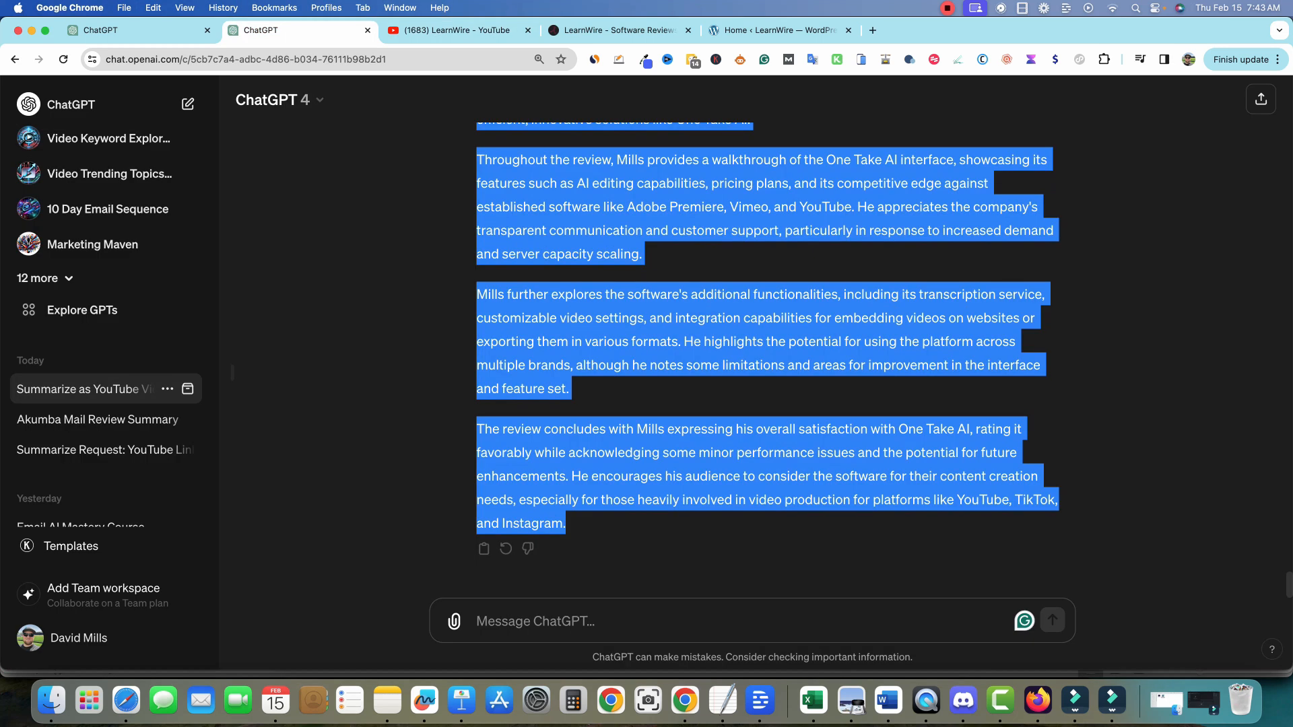
{"action": "left_click", "coordinate": [536, 621]}
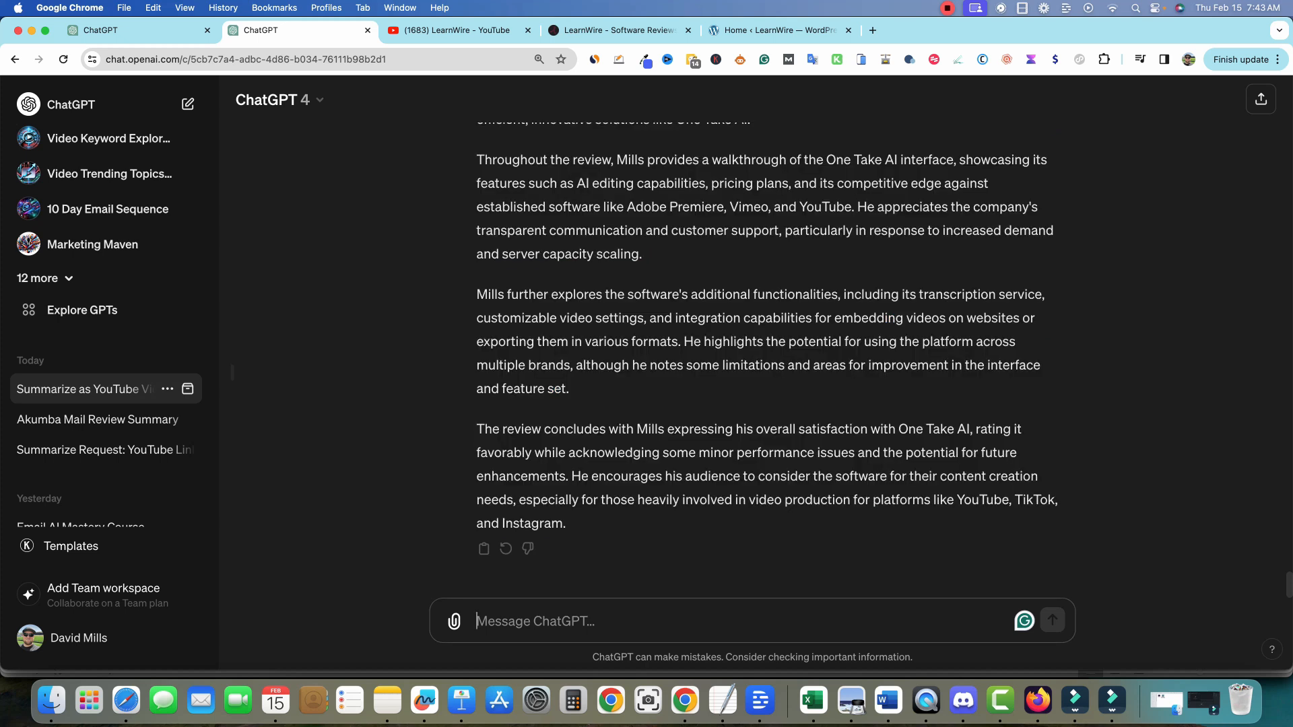
{"action": "type", "text": "now do this one:"}
{"action": "key", "text": "shift+Return"}
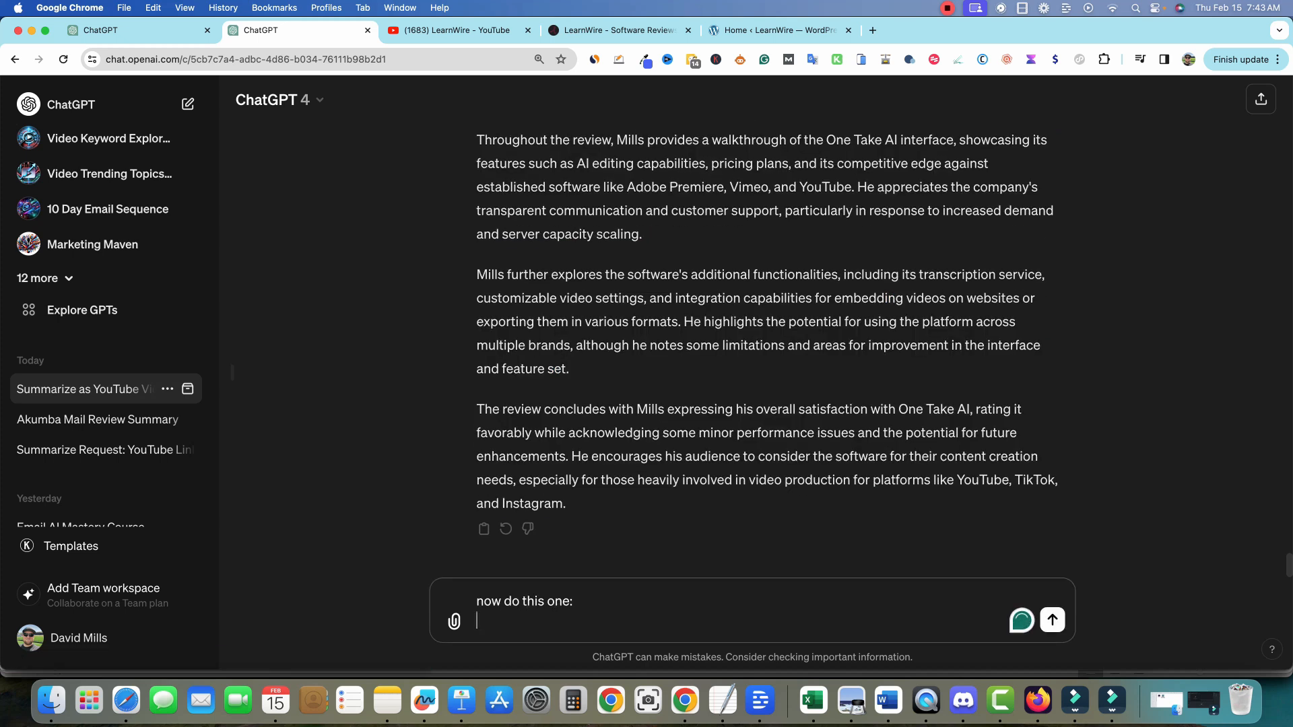
{"action": "key", "text": "super+v"}
{"action": "key", "text": "Return"}
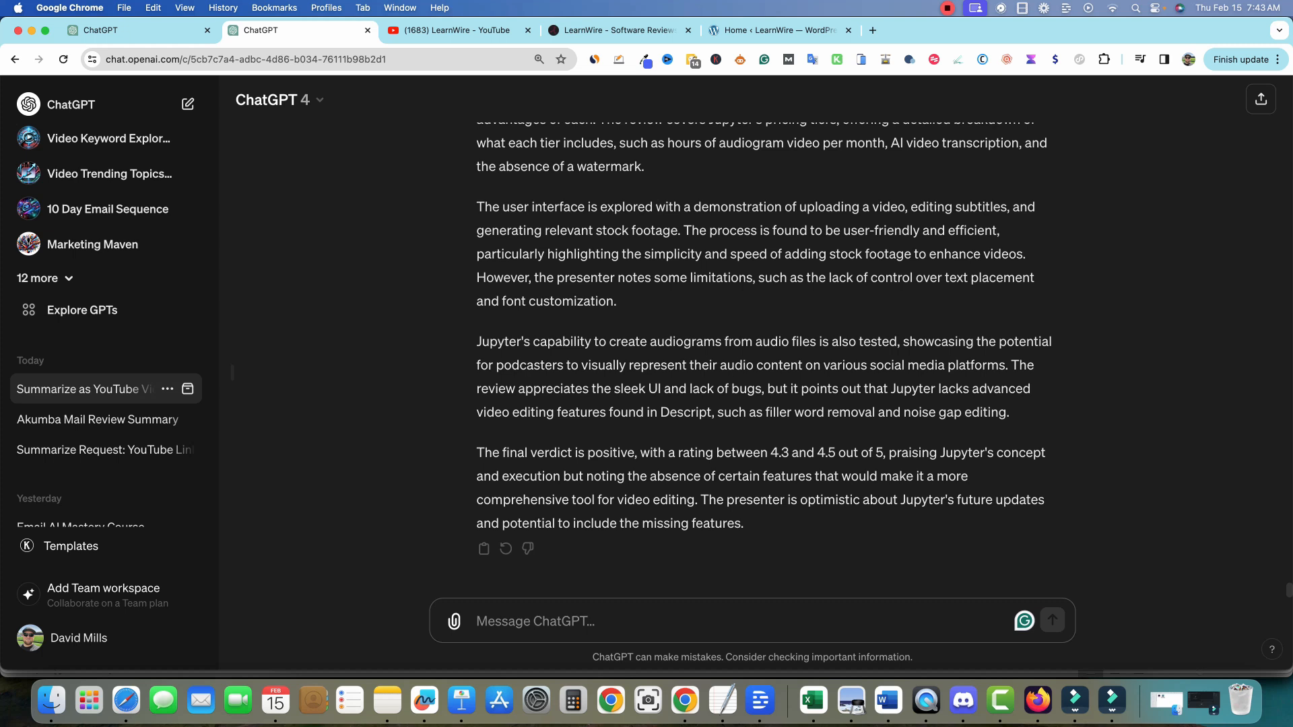
- Copy the whole generated Jupitrr summary and paste it under "Youtube summary 3" in the TextEdit notes
{"action": "scroll", "coordinate": [764, 364], "scroll_direction": "up", "scroll_amount": 6}
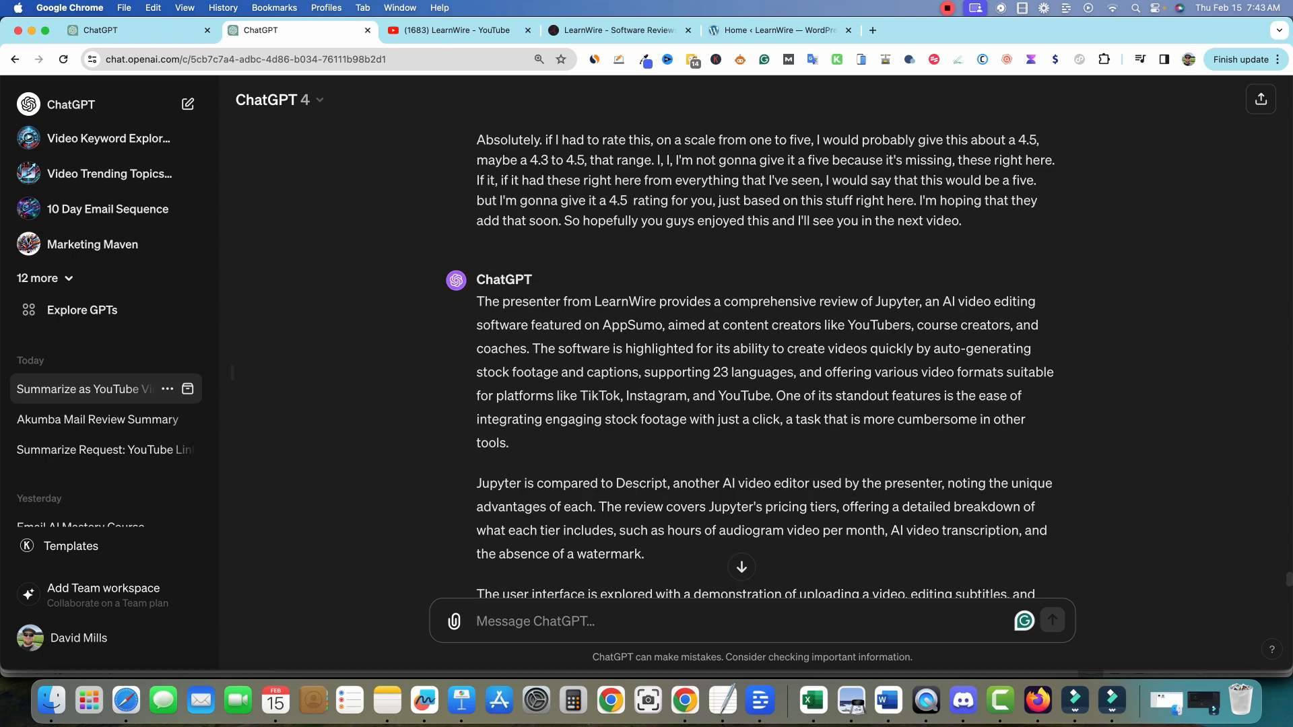
{"action": "left_click_drag", "start_coordinate": [477, 301], "coordinate": [744, 529]}
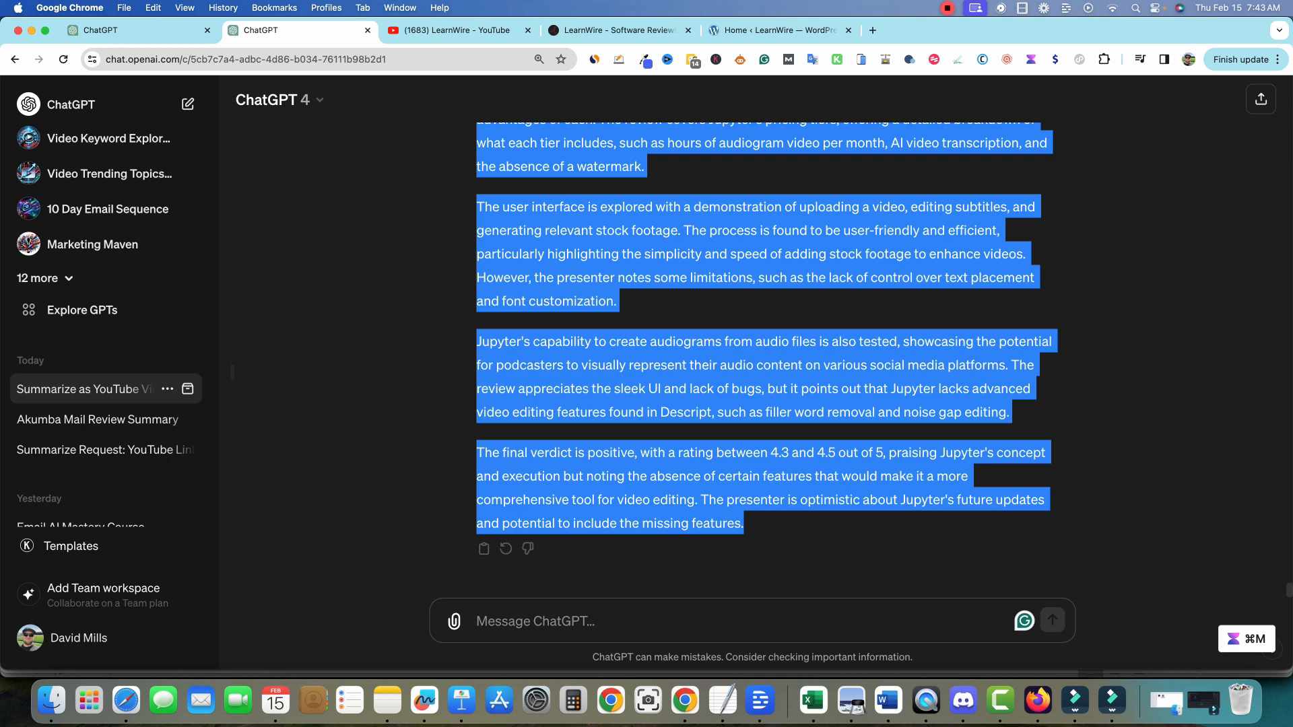
{"action": "left_click", "coordinate": [723, 700]}
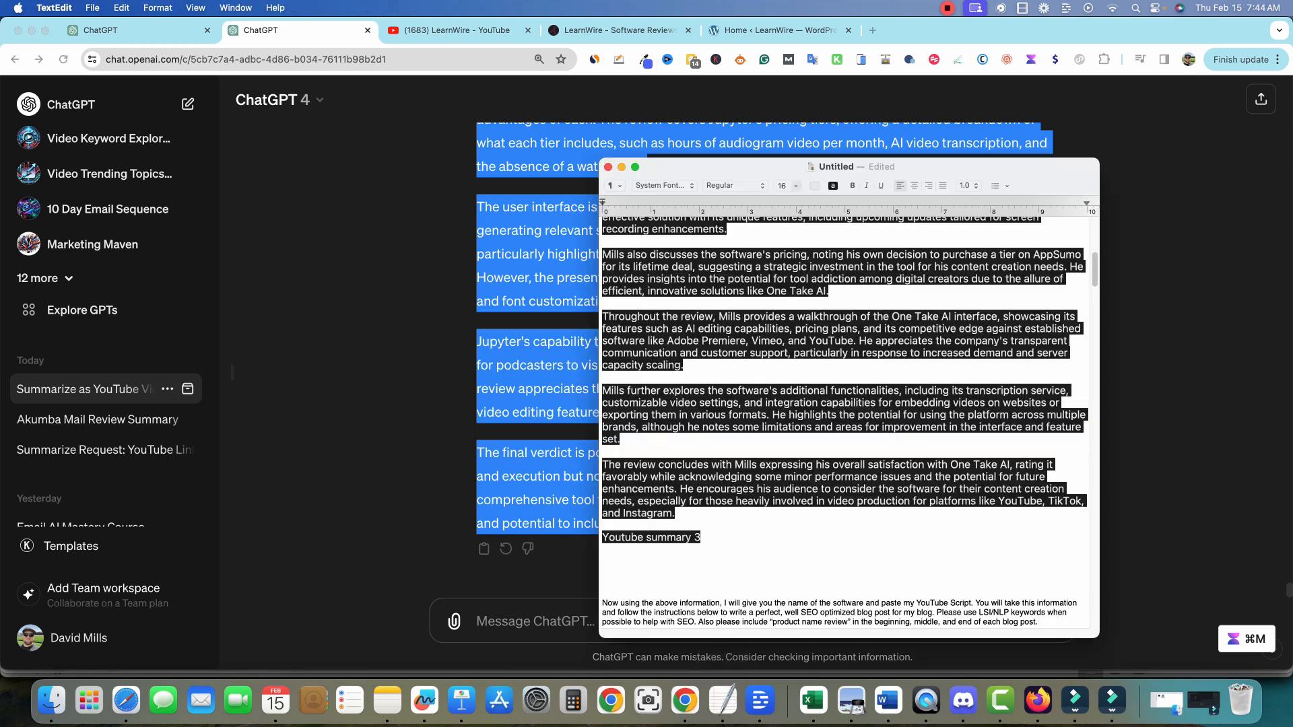
{"action": "key", "text": "super+v"}
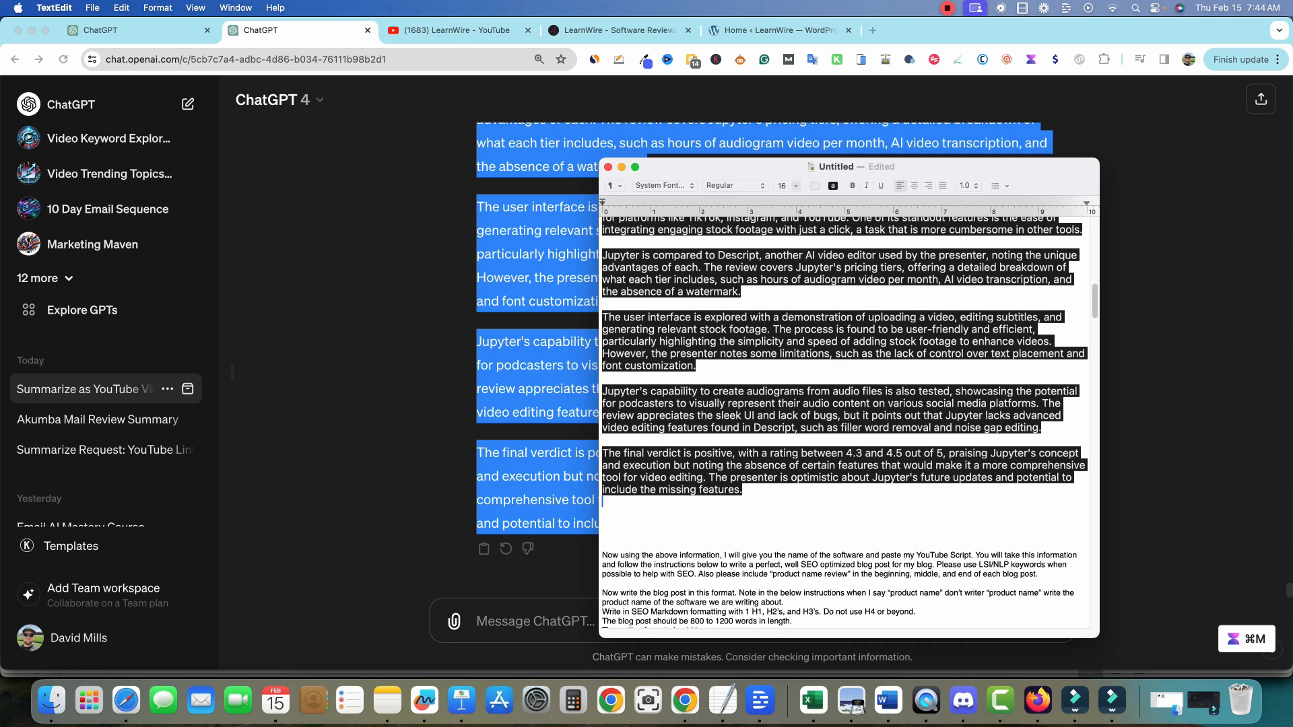
- Remove the blank lines between the third summary and the "Now using the above information" paragraph
{"action": "key", "text": "Down"}
{"action": "key", "text": "Down"}
{"action": "key", "text": "Down"}
{"action": "key", "text": "Down"}
{"action": "key", "text": "BackSpace"}
{"action": "key", "text": "BackSpace"}
{"action": "key", "text": "BackSpace"}
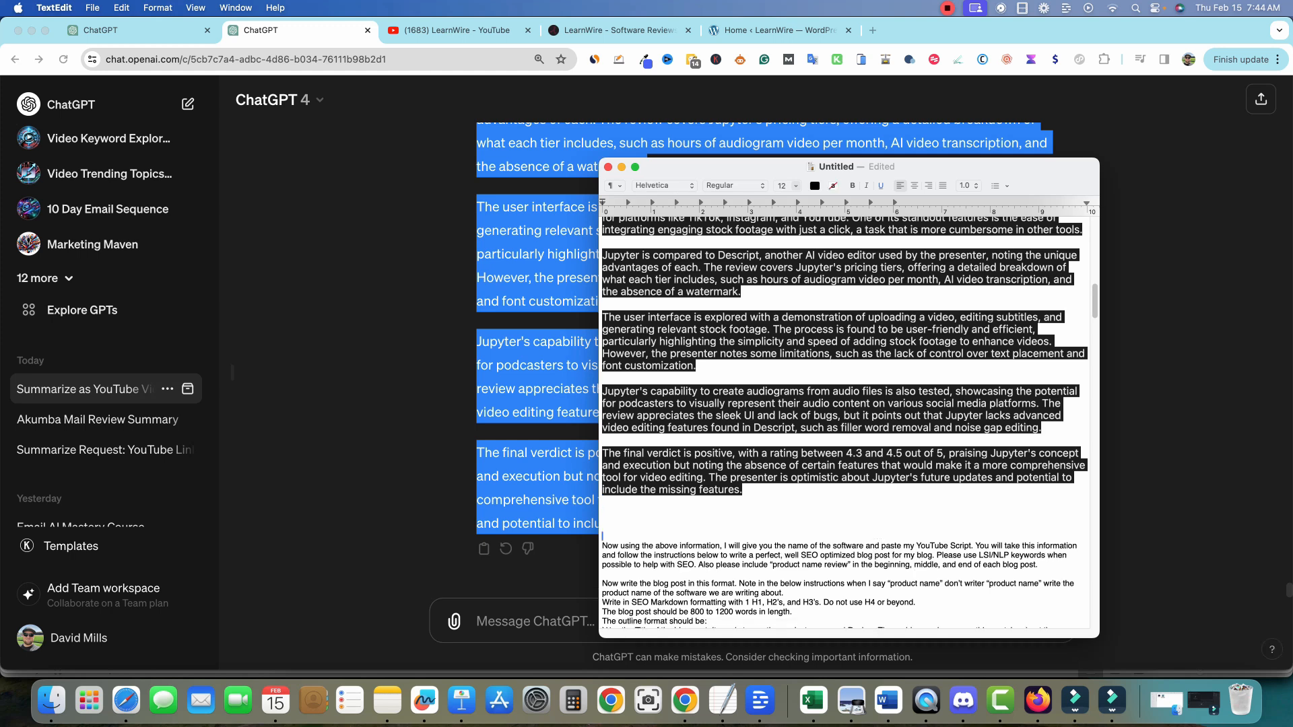
{"action": "key", "text": "BackSpace"}
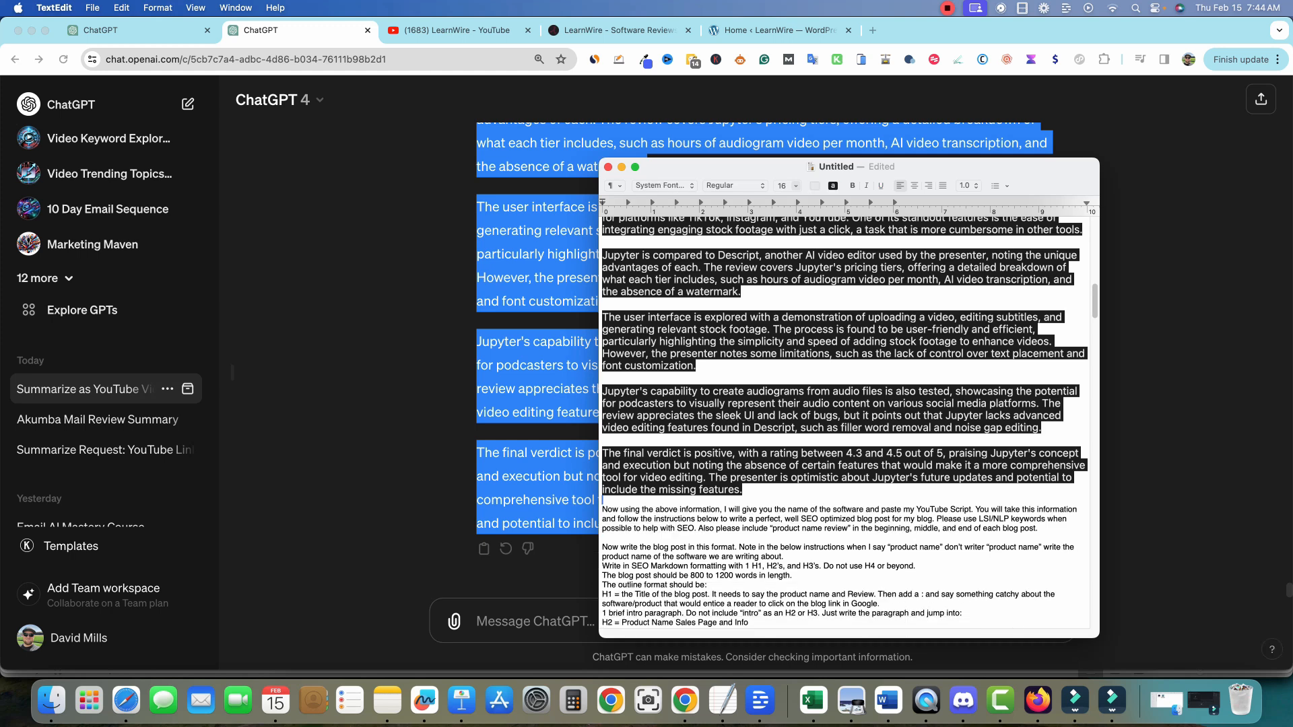
- Return to the "Step 2 - GPT prompt creation" heading and enlarge the notes window to show more of the prompt
{"action": "scroll", "coordinate": [845, 425], "scroll_direction": "up", "scroll_amount": 15}
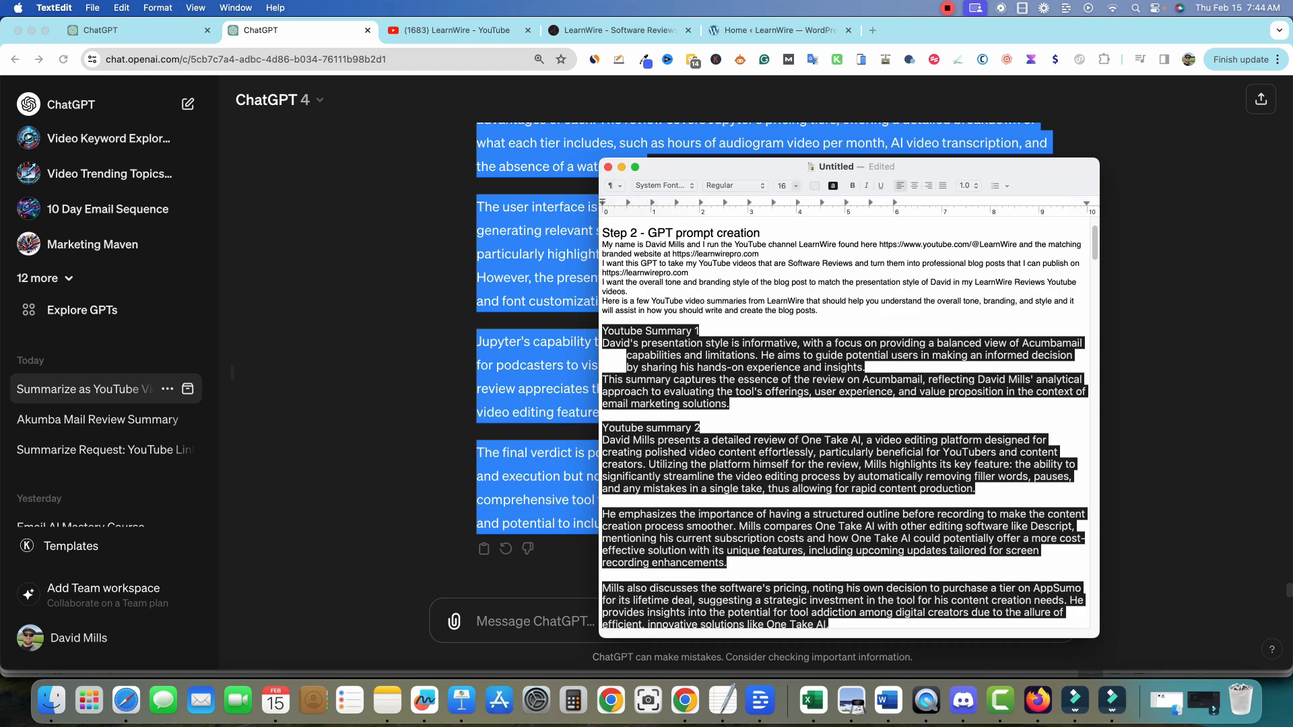
{"action": "scroll", "coordinate": [845, 424], "scroll_direction": "up", "scroll_amount": 1}
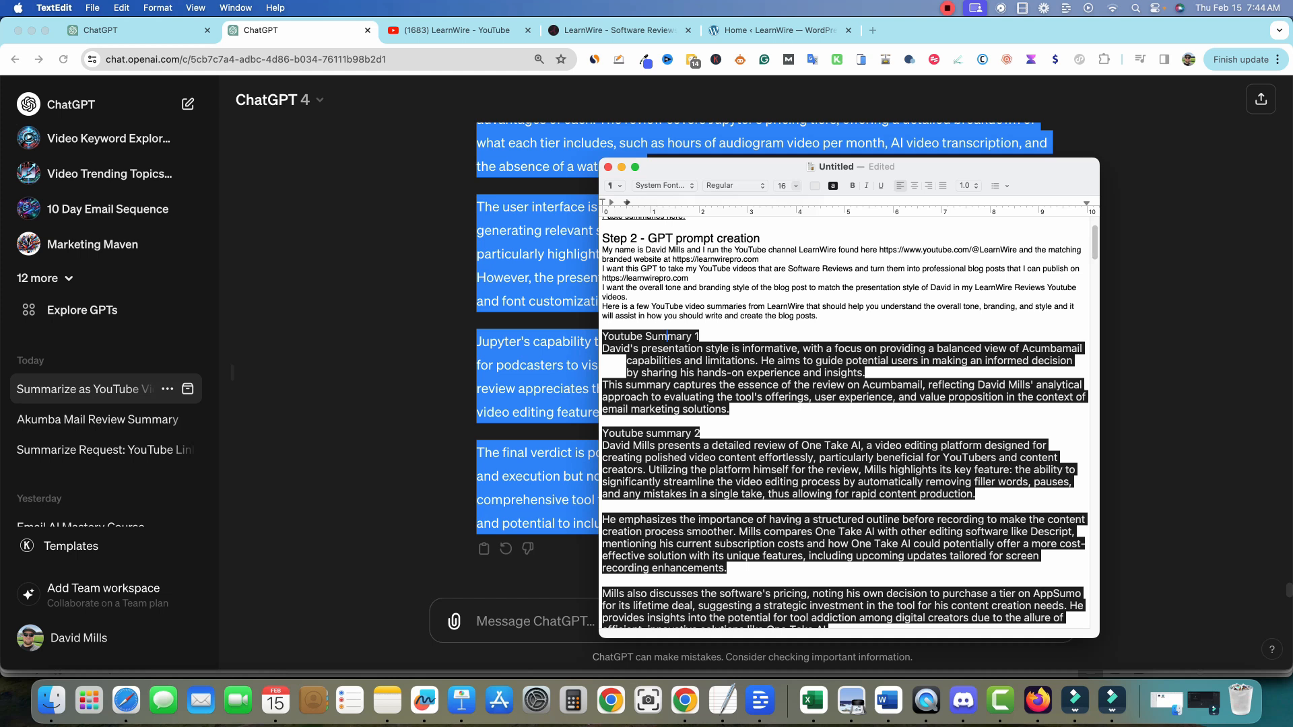
{"action": "left_click_drag", "start_coordinate": [761, 238], "coordinate": [602, 238]}
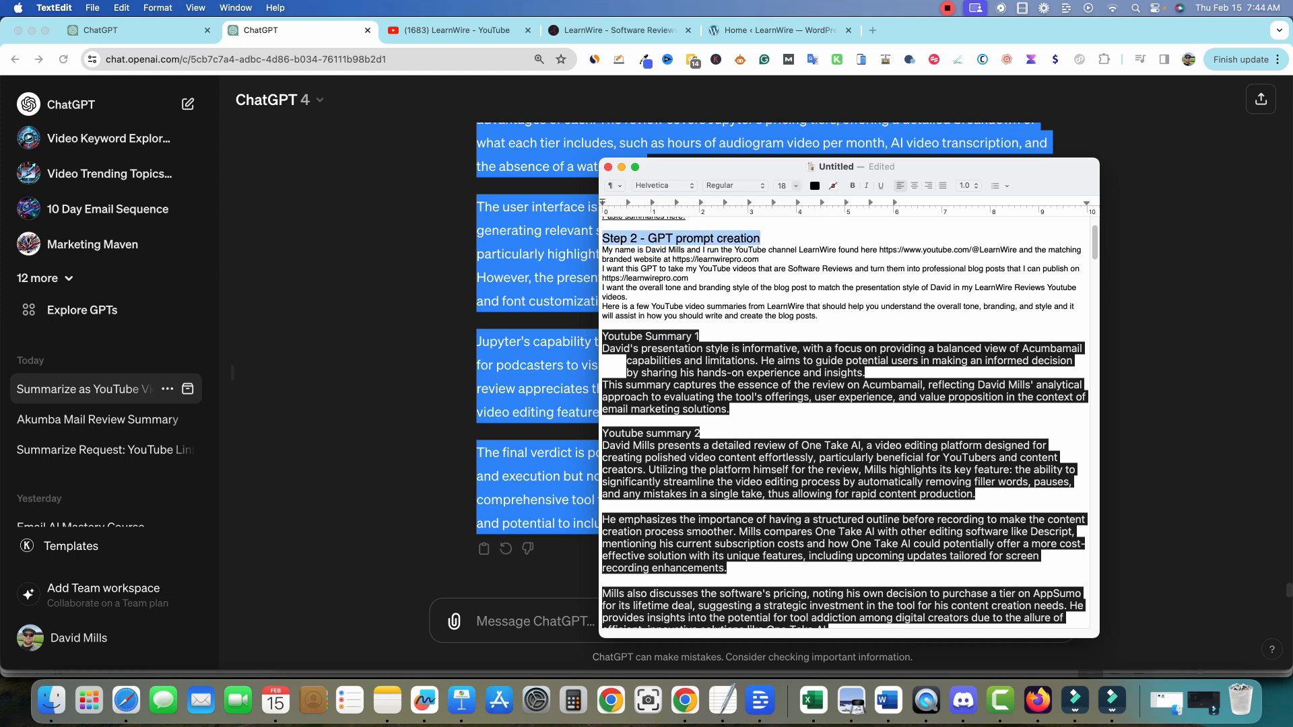
{"action": "left_click_drag", "start_coordinate": [600, 159], "coordinate": [294, 92]}
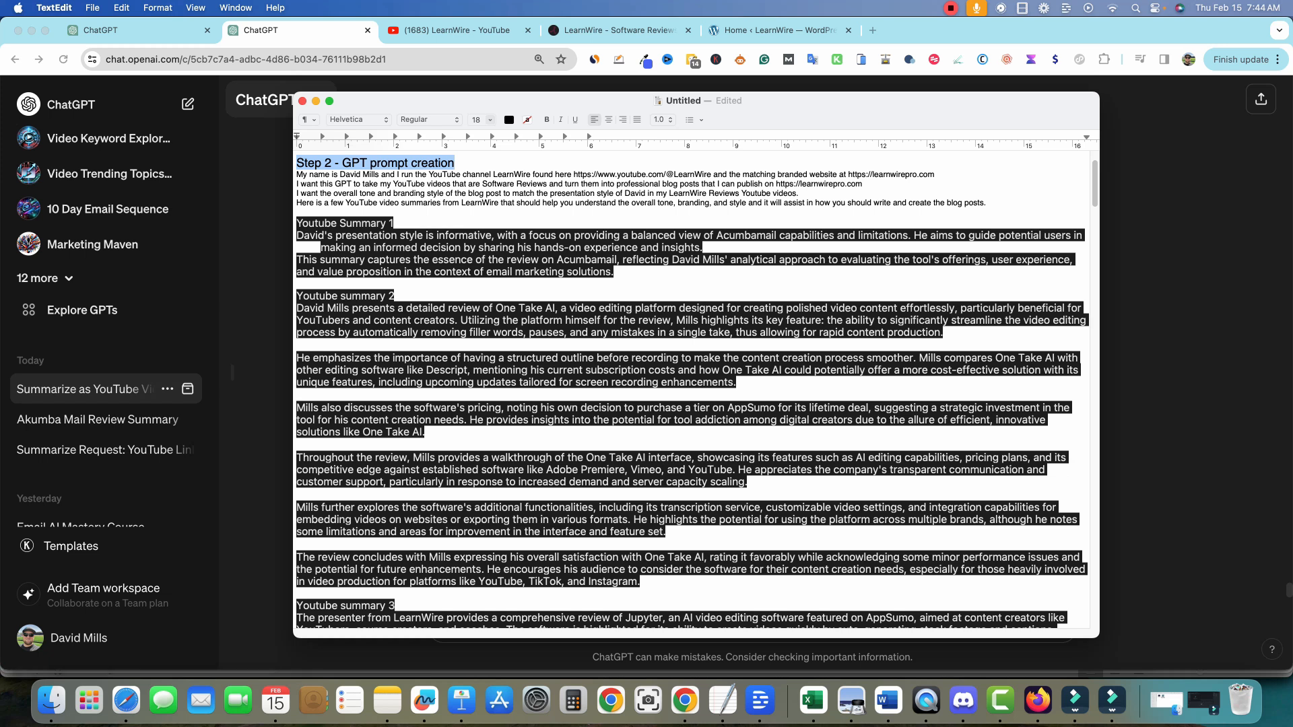
- Review the GPT prompt from the software reviews introduction through the three summaries to the SEO and blog post format instructions
{"action": "left_click_drag", "start_coordinate": [481, 184], "coordinate": [550, 184]}
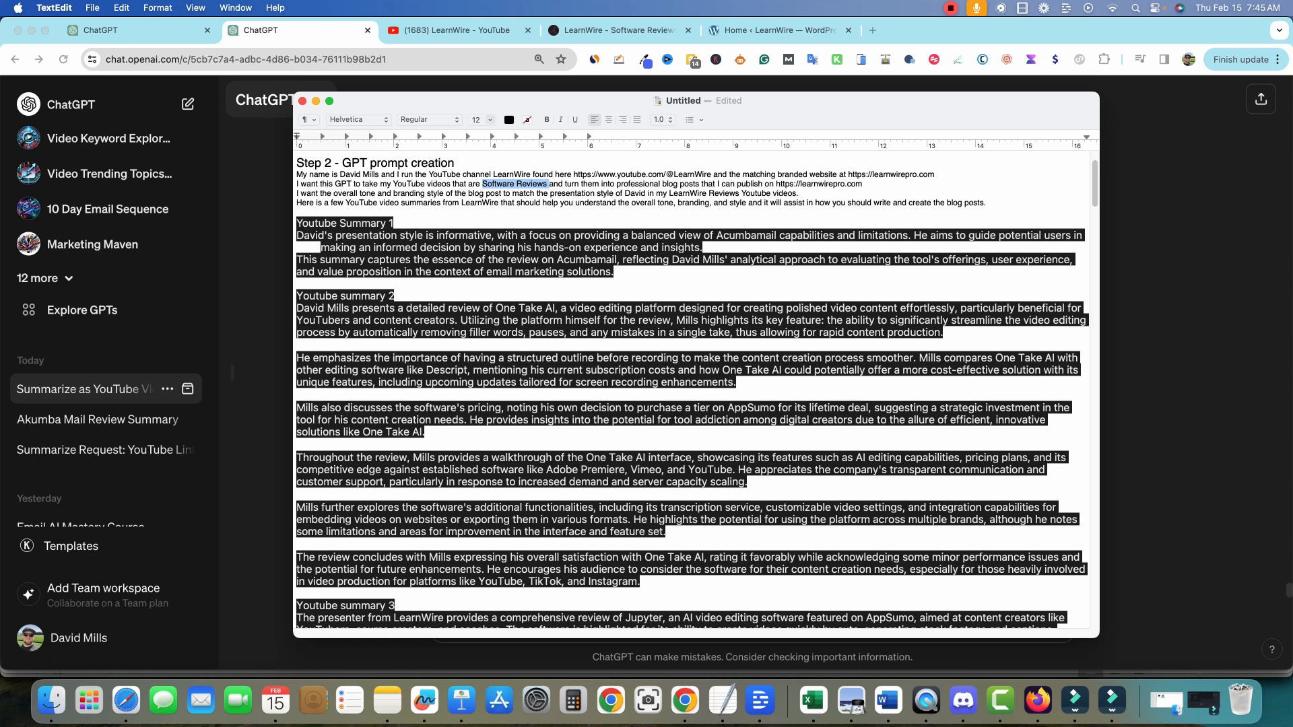
{"action": "scroll", "coordinate": [692, 390], "scroll_direction": "down", "scroll_amount": 2}
{"action": "scroll", "coordinate": [692, 389], "scroll_direction": "up", "scroll_amount": 2}
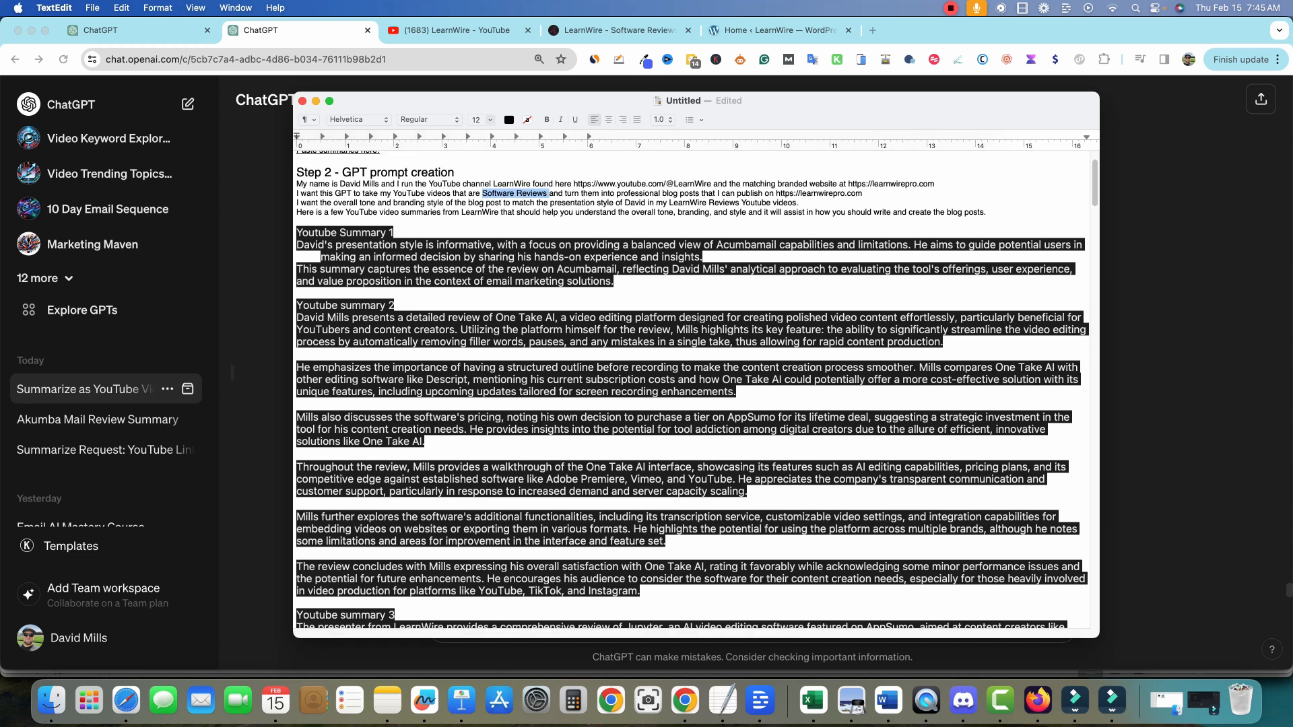
{"action": "scroll", "coordinate": [692, 389], "scroll_direction": "down", "scroll_amount": 2}
{"action": "scroll", "coordinate": [692, 389], "scroll_direction": "down", "scroll_amount": 8}
{"action": "scroll", "coordinate": [692, 390], "scroll_direction": "down", "scroll_amount": 10}
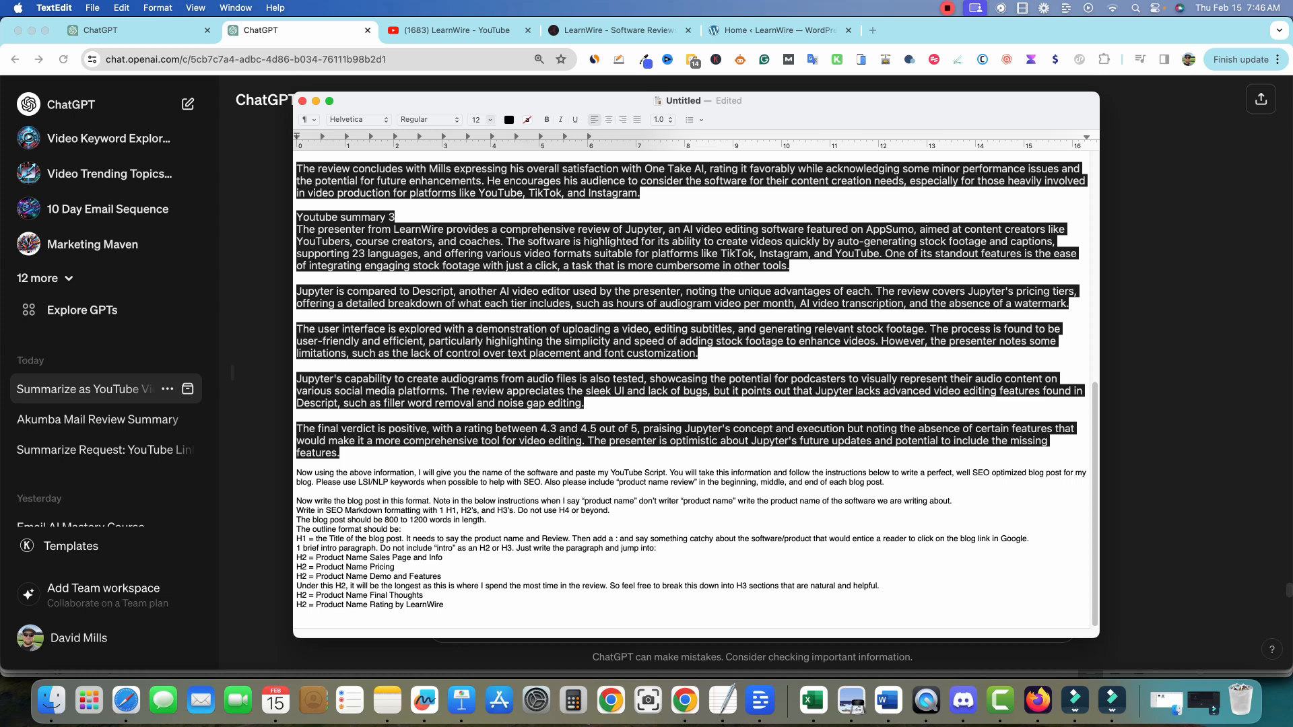
{"action": "left_click_drag", "start_coordinate": [381, 473], "coordinate": [671, 473]}
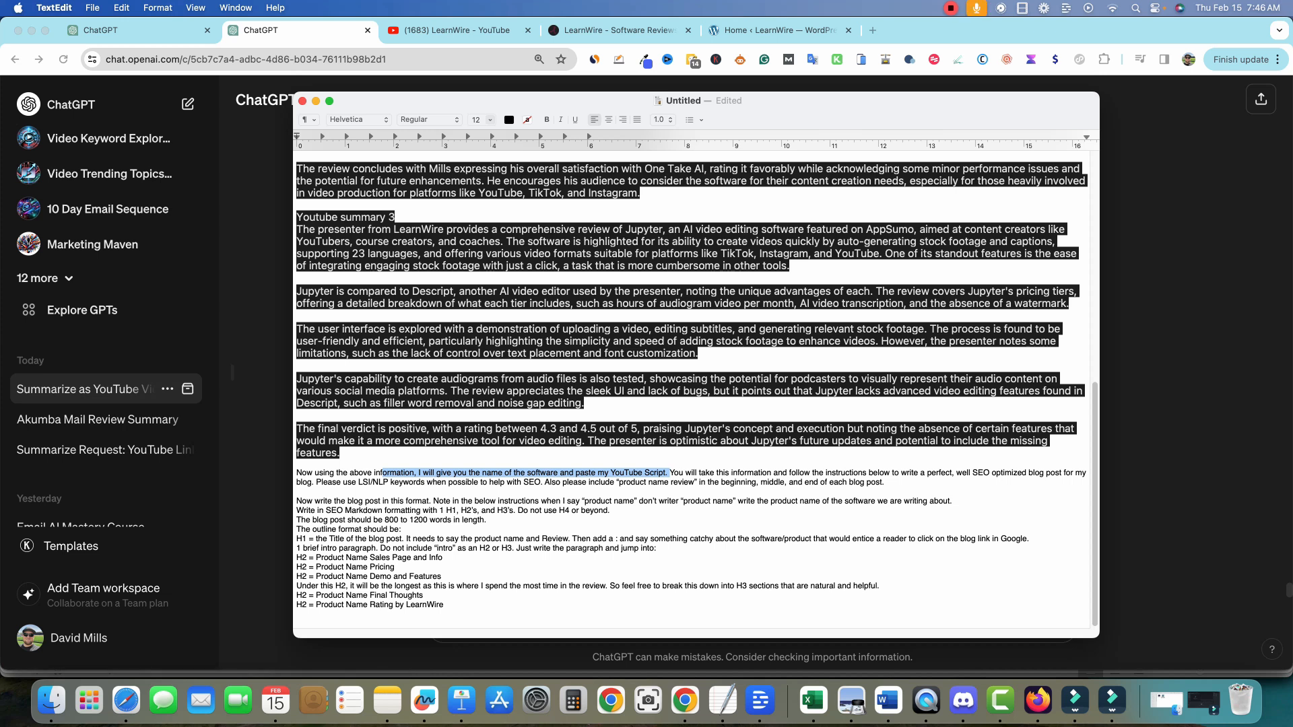
{"action": "left_click_drag", "start_coordinate": [619, 483], "coordinate": [886, 483]}
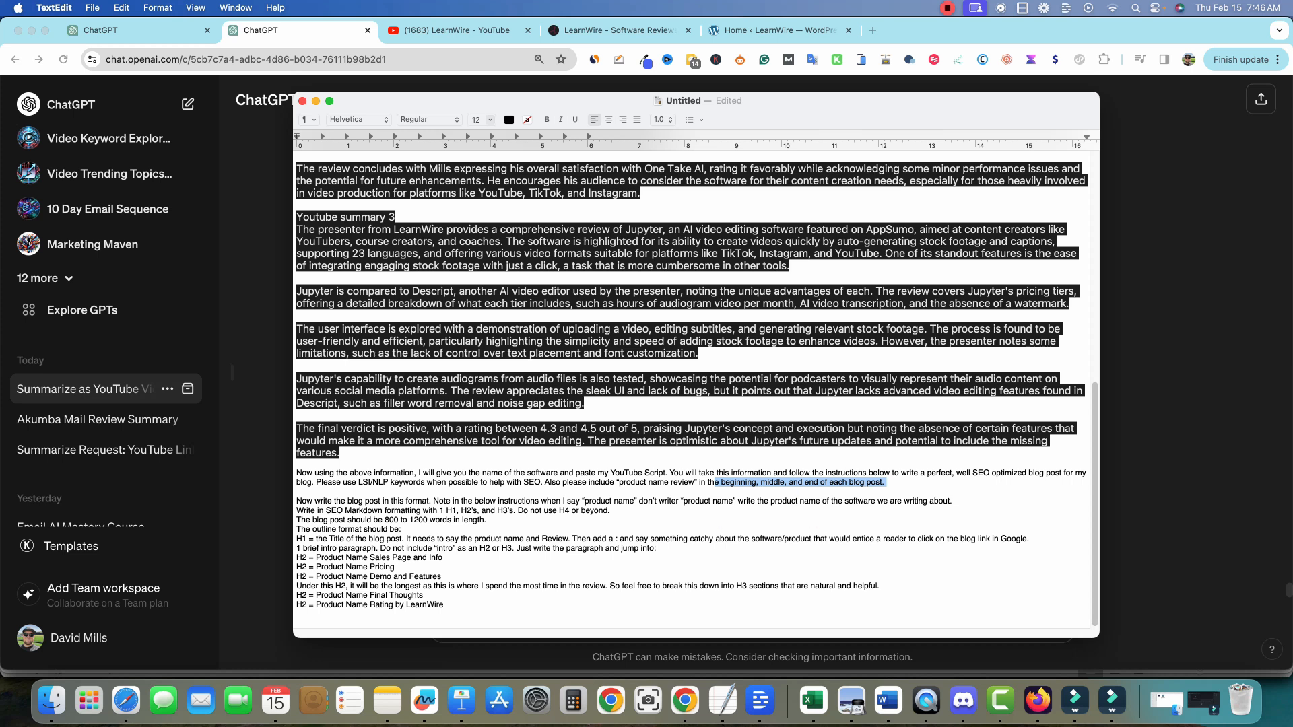
{"action": "left_click_drag", "start_coordinate": [296, 509], "coordinate": [444, 605]}
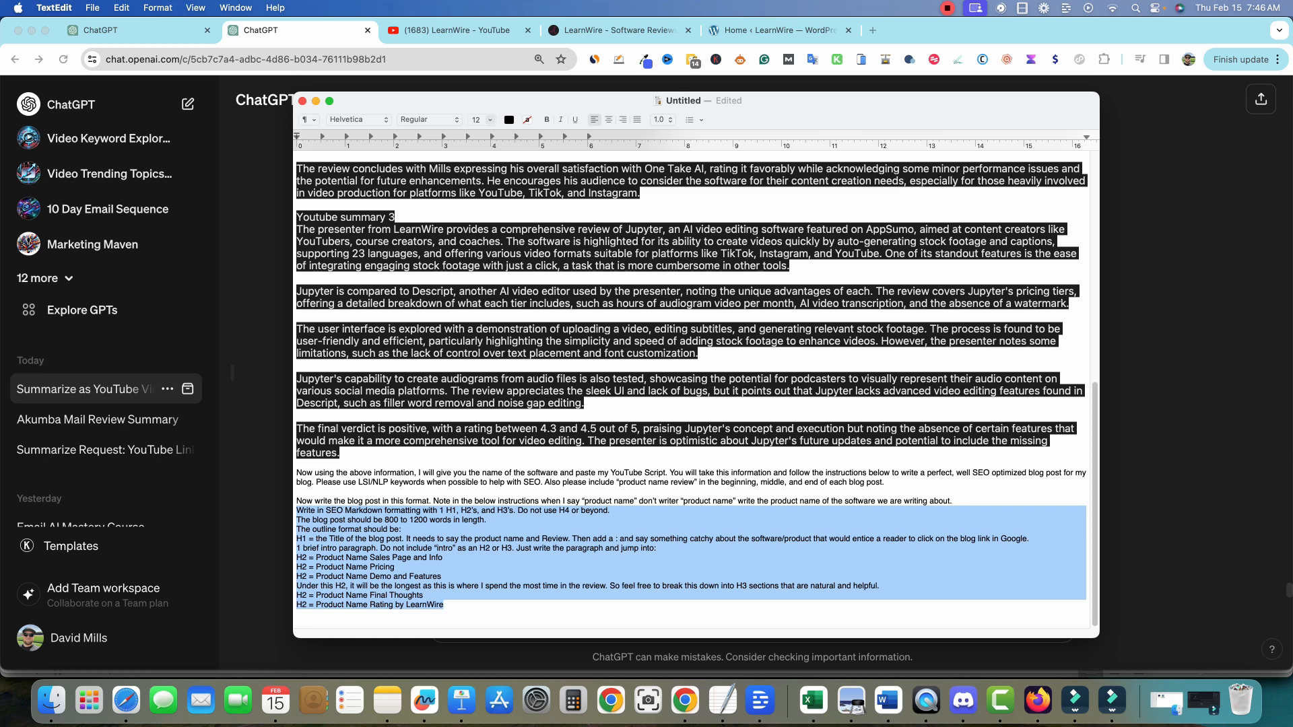
- Correct "writer" to "write" in the instruction about replacing "product name" with the software's name
{"action": "left_click", "coordinate": [681, 501]}
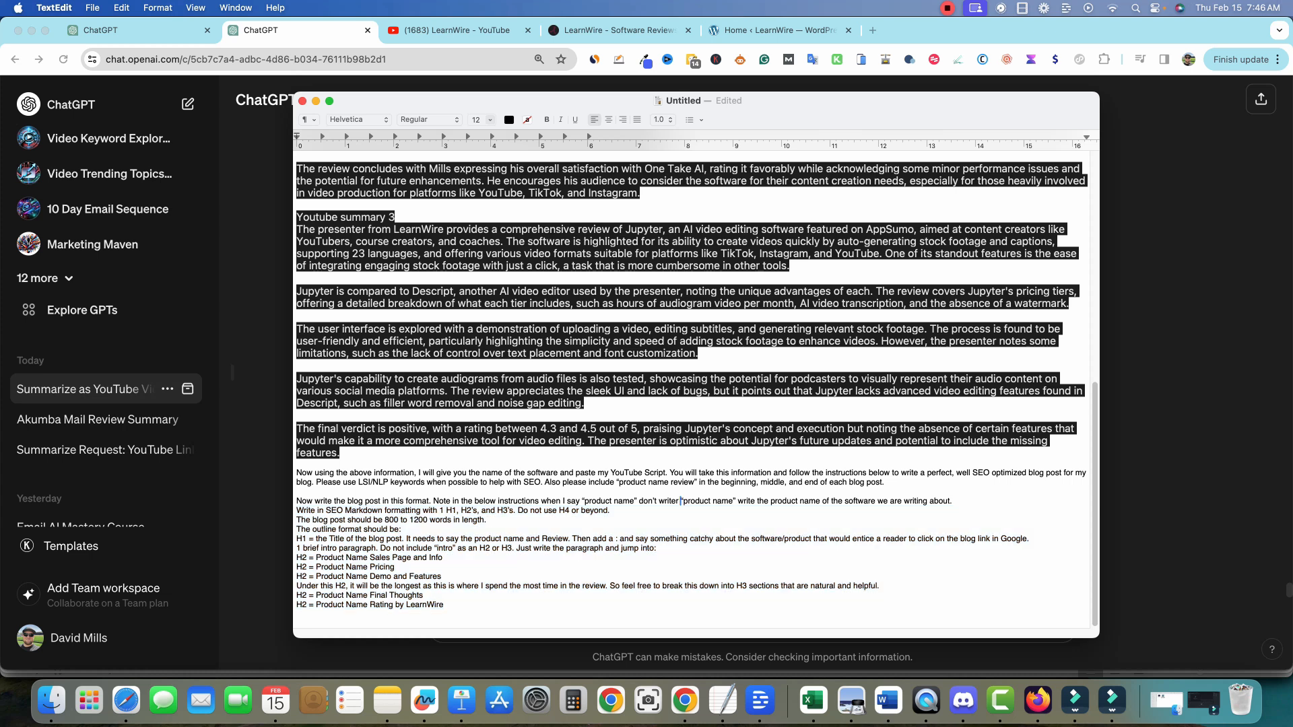
{"action": "key", "text": "BackSpace"}
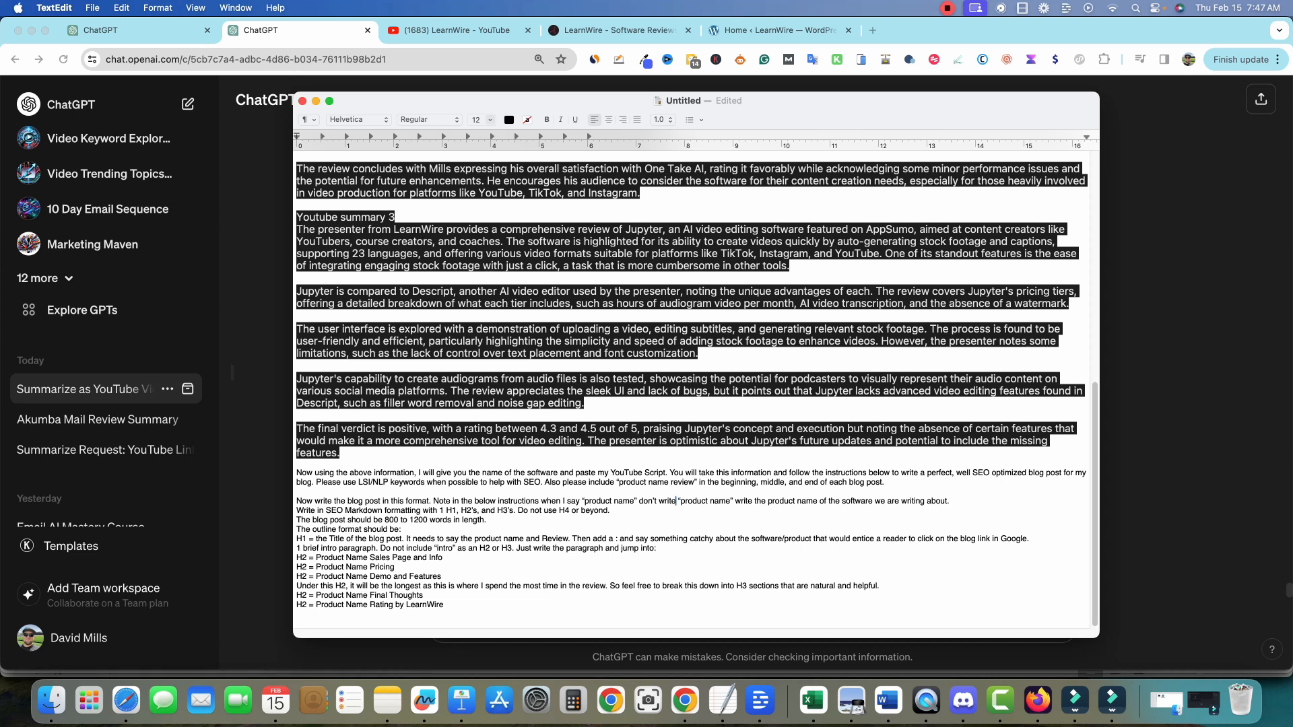
{"action": "left_click_drag", "start_coordinate": [664, 501], "coordinate": [735, 502]}
- Review the blog post outline rules, covering heading levels, the H1 title, the intro paragraph and the H2 sections
{"action": "left_click_drag", "start_coordinate": [524, 510], "coordinate": [613, 511]}
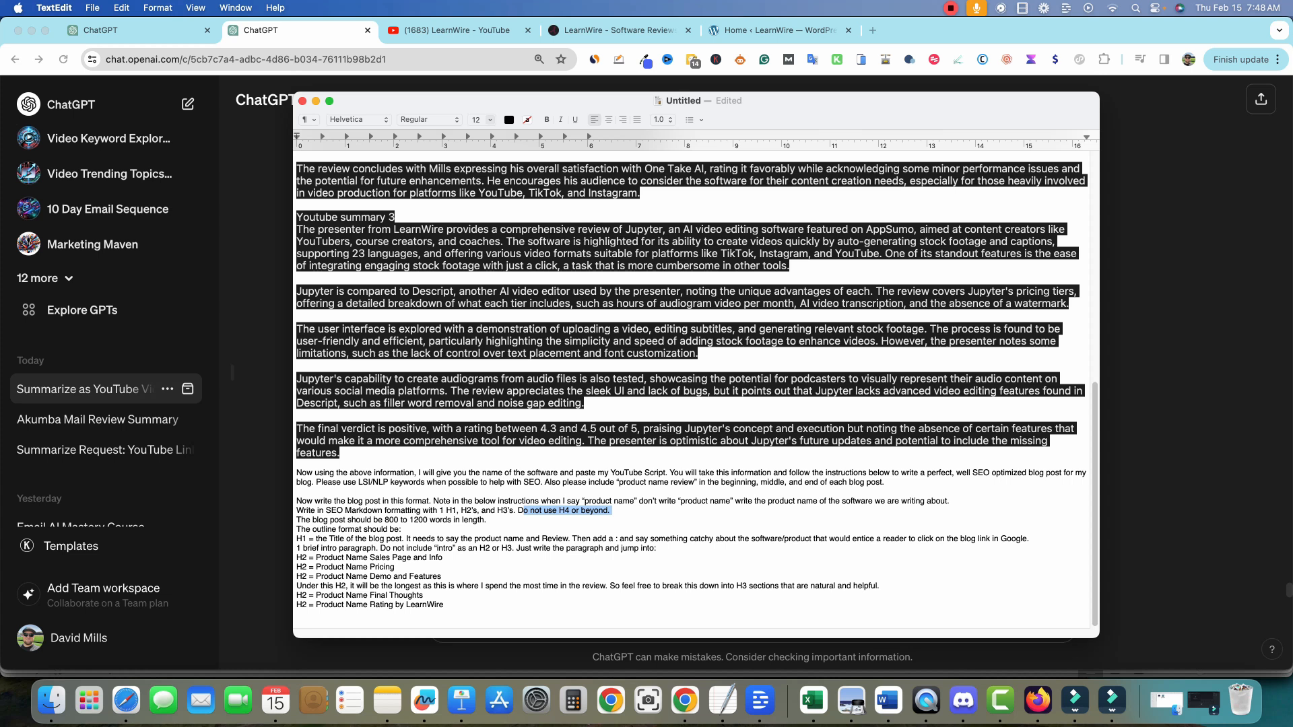
{"action": "left_click_drag", "start_coordinate": [1029, 539], "coordinate": [297, 529]}
{"action": "left_click", "coordinate": [445, 558]}
{"action": "left_click_drag", "start_coordinate": [657, 548], "coordinate": [368, 548]}
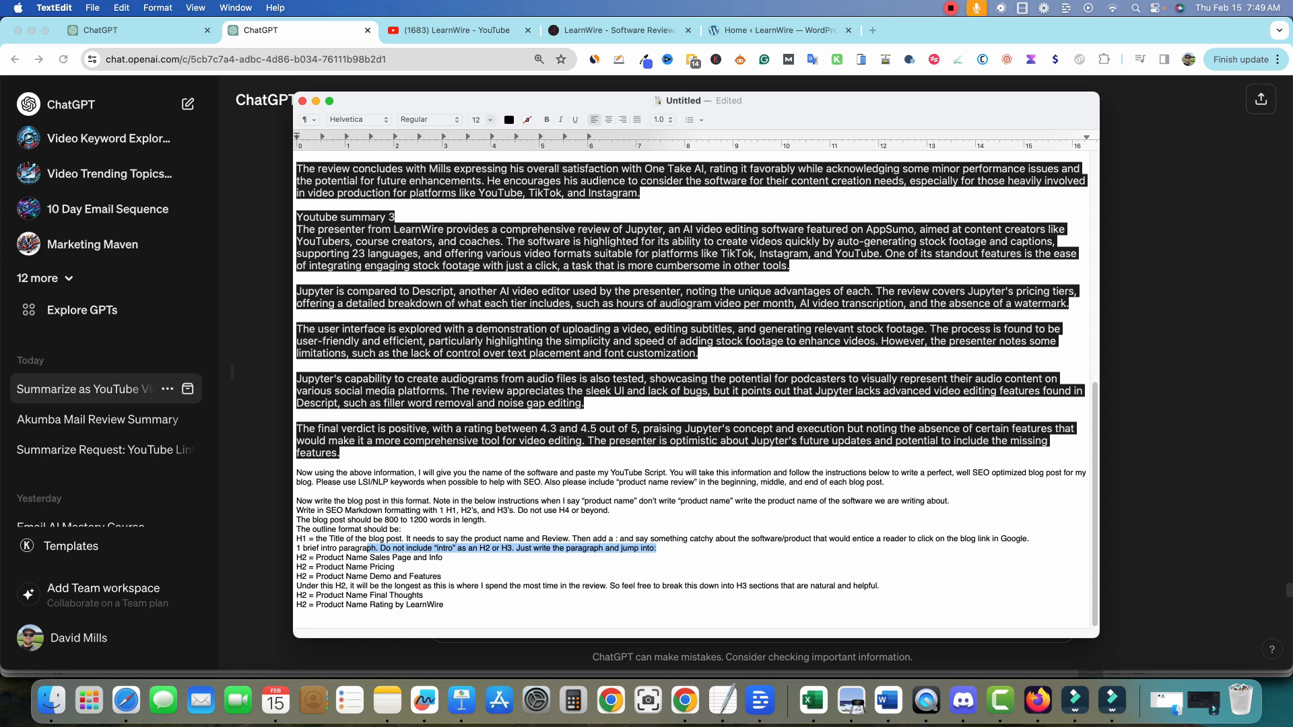
{"action": "mouse_move", "coordinate": [444, 604]}
{"action": "left_mouse_down"}
{"action": "mouse_move", "coordinate": [317, 586]}
{"action": "mouse_move", "coordinate": [297, 539]}
{"action": "mouse_move", "coordinate": [300, 586]}
{"action": "mouse_move", "coordinate": [424, 596]}
{"action": "mouse_move", "coordinate": [301, 595]}
{"action": "mouse_move", "coordinate": [300, 502]}
{"action": "mouse_move", "coordinate": [315, 539]}
{"action": "mouse_move", "coordinate": [299, 473]}
{"action": "mouse_move", "coordinate": [317, 595]}
{"action": "mouse_move", "coordinate": [395, 586]}
{"action": "mouse_move", "coordinate": [300, 604]}
{"action": "mouse_move", "coordinate": [445, 605]}
{"action": "left_mouse_up"}
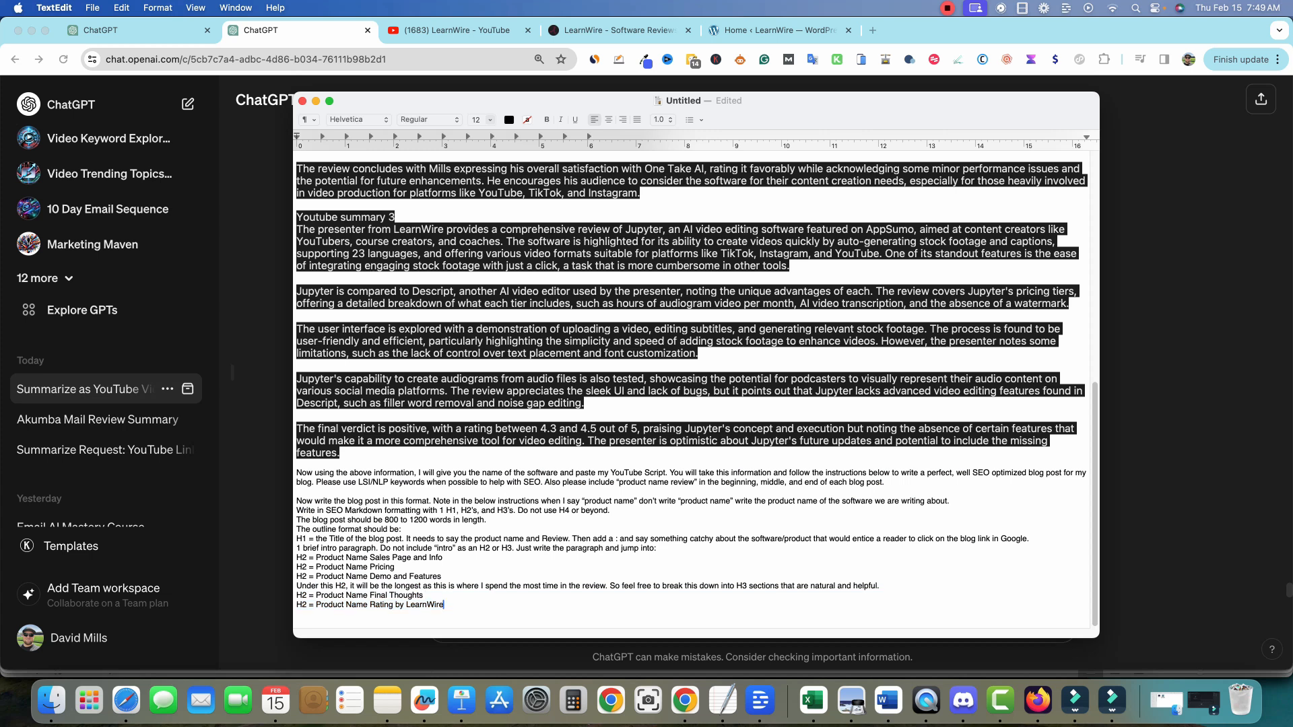
- Copy the full Step 2 prompt, from the channel introduction to the LearnWire rating line, and switch to ChatGPT in Chrome
{"action": "left_click_drag", "start_coordinate": [445, 605], "coordinate": [297, 251]}
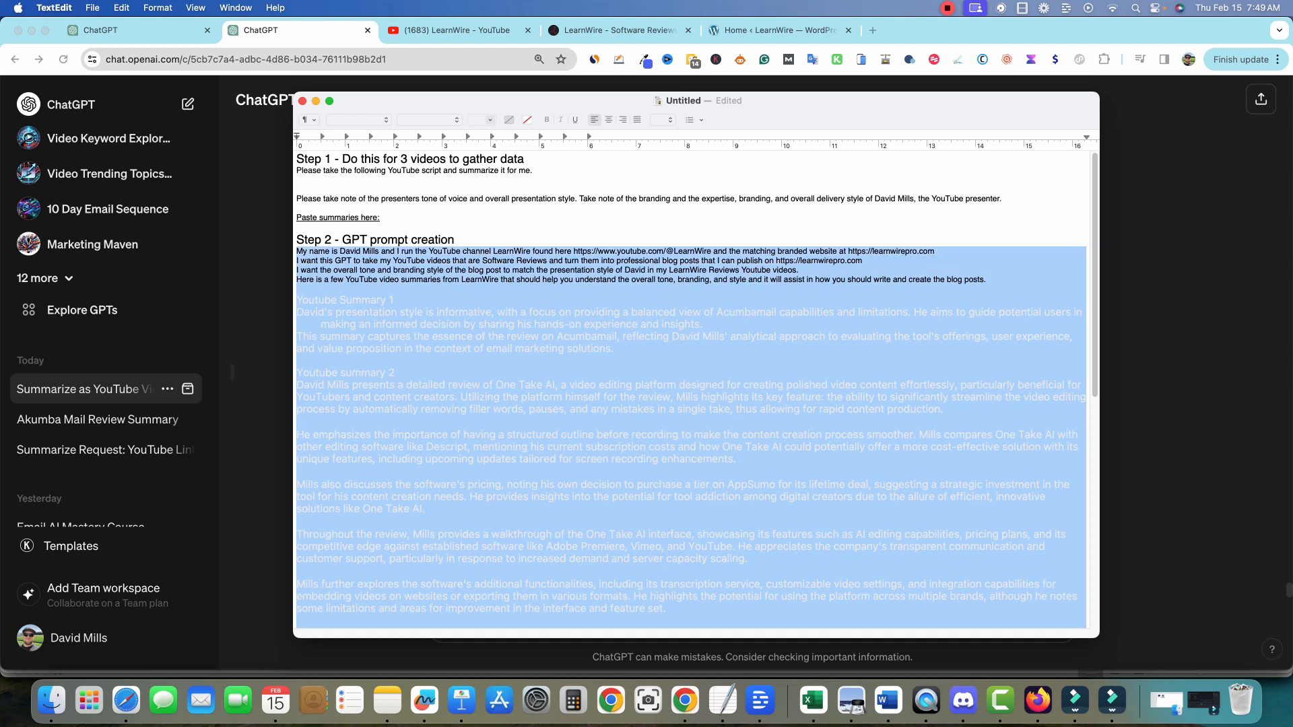
{"action": "key", "text": "super+c"}
{"action": "key", "text": "super+Tab"}
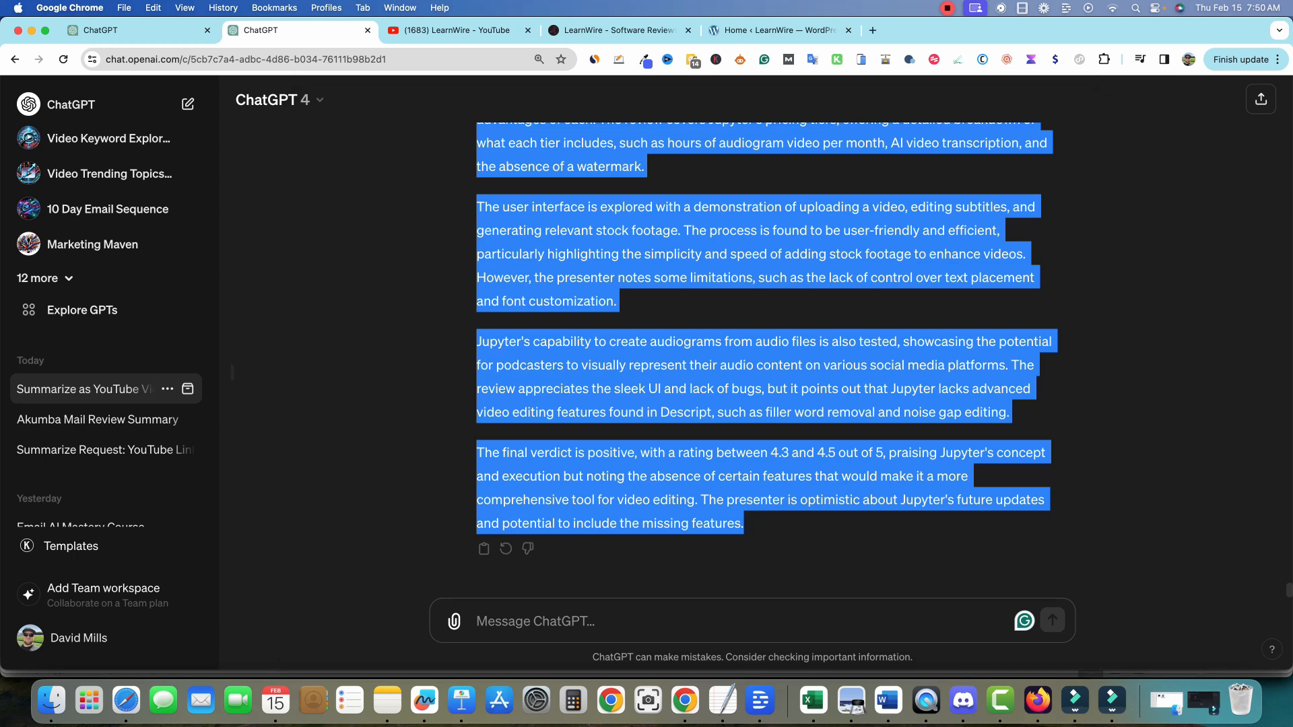
- Create a new GPT from the My GPTs page and paste the copied prompt into its instructions
{"action": "left_click", "coordinate": [74, 638]}
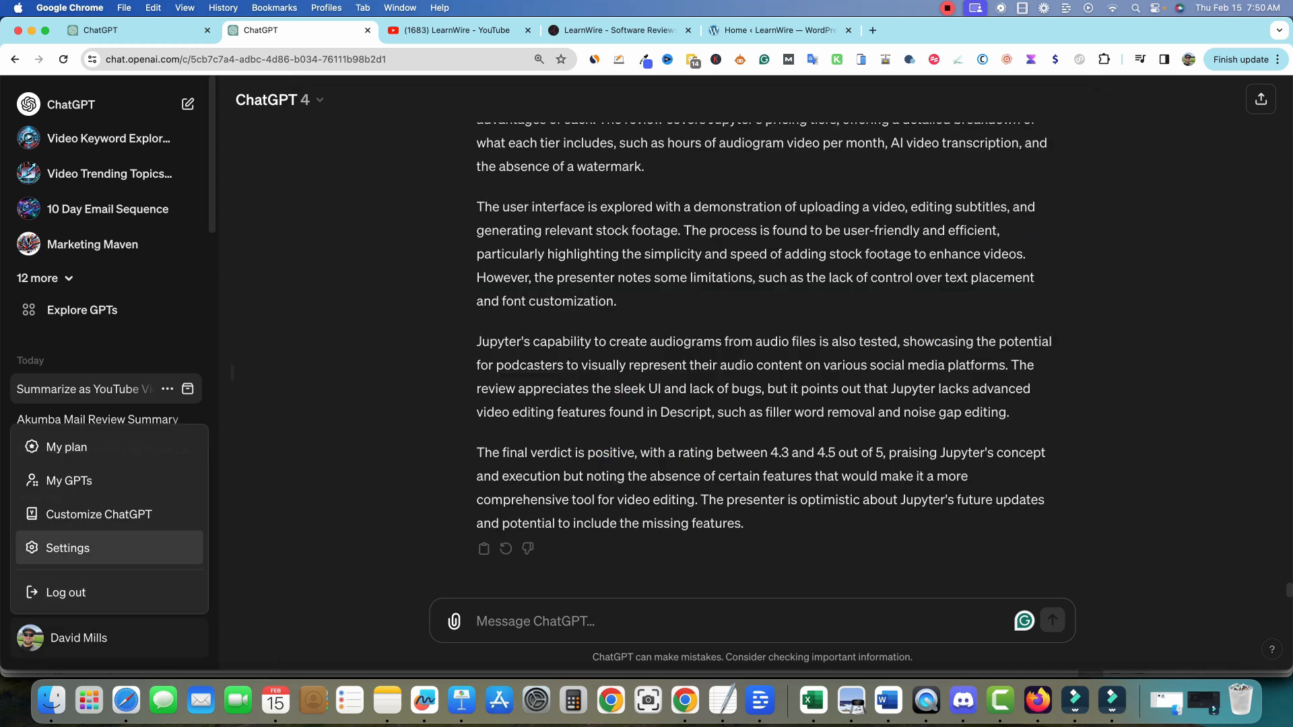
{"action": "left_click", "coordinate": [47, 483]}
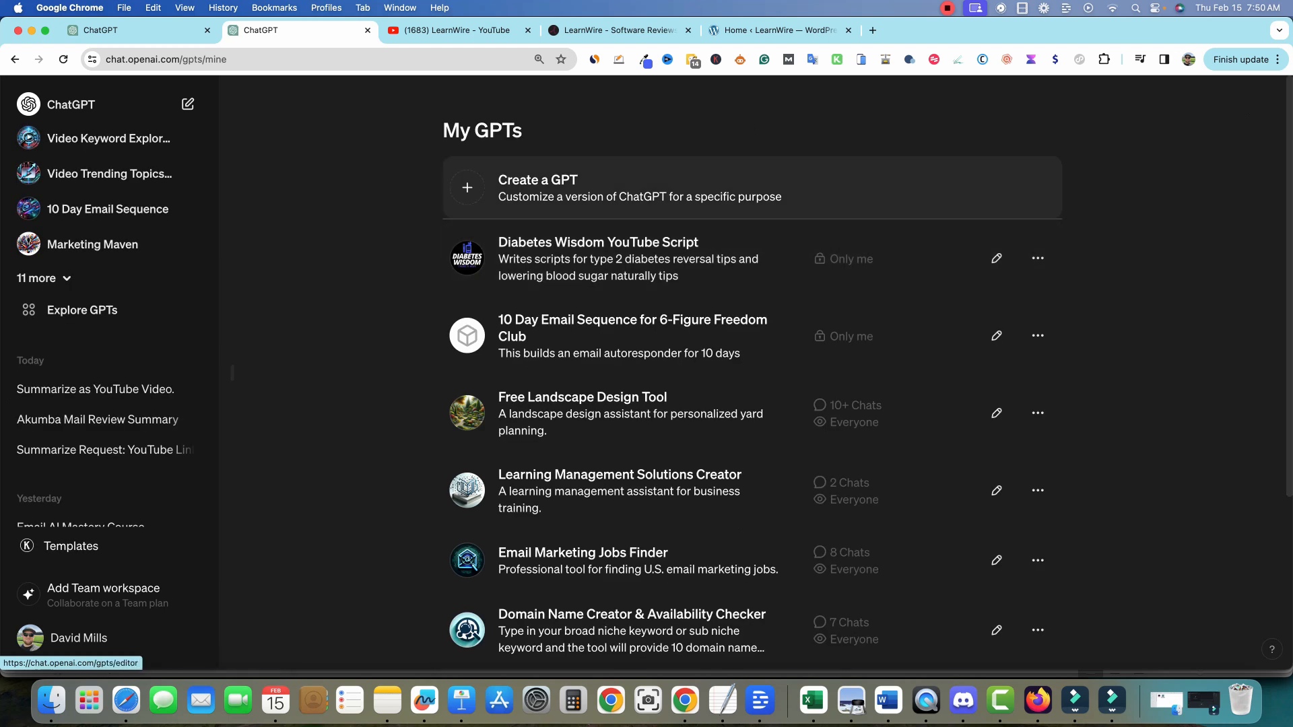
{"action": "left_click", "coordinate": [539, 189]}
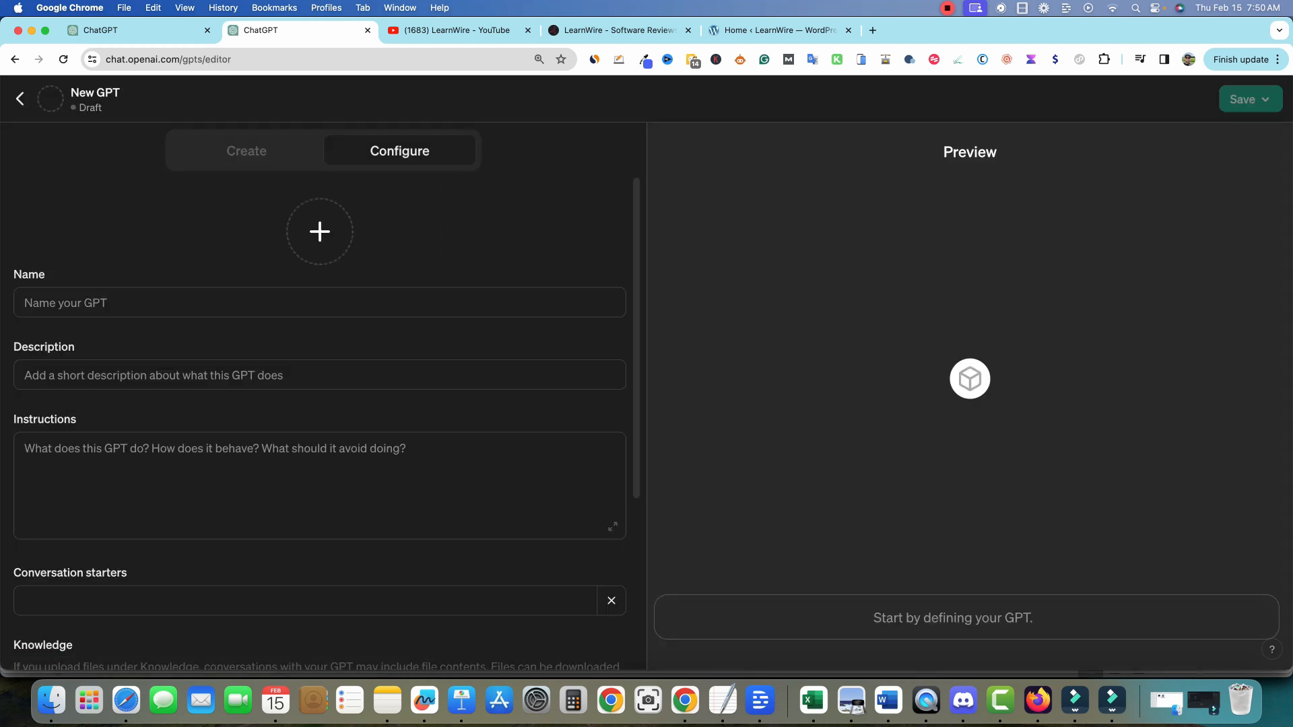
{"action": "left_click", "coordinate": [319, 485]}
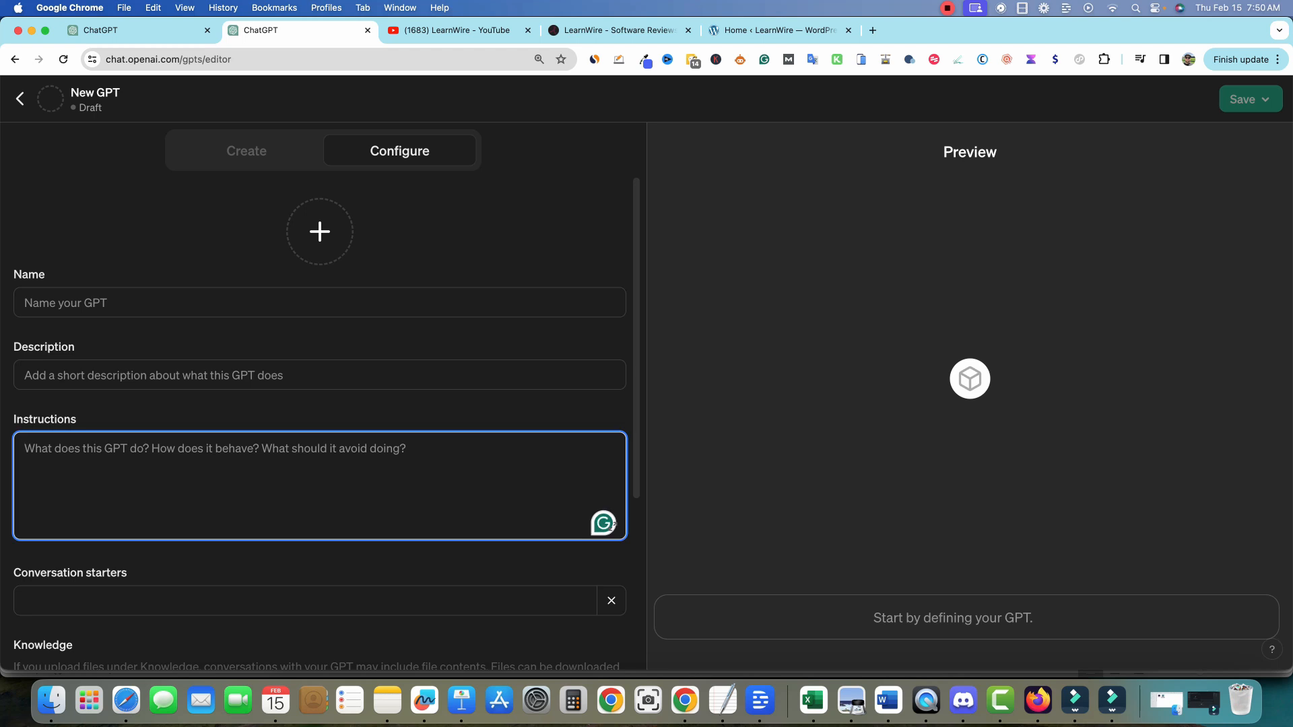
{"action": "key", "text": "super+v"}
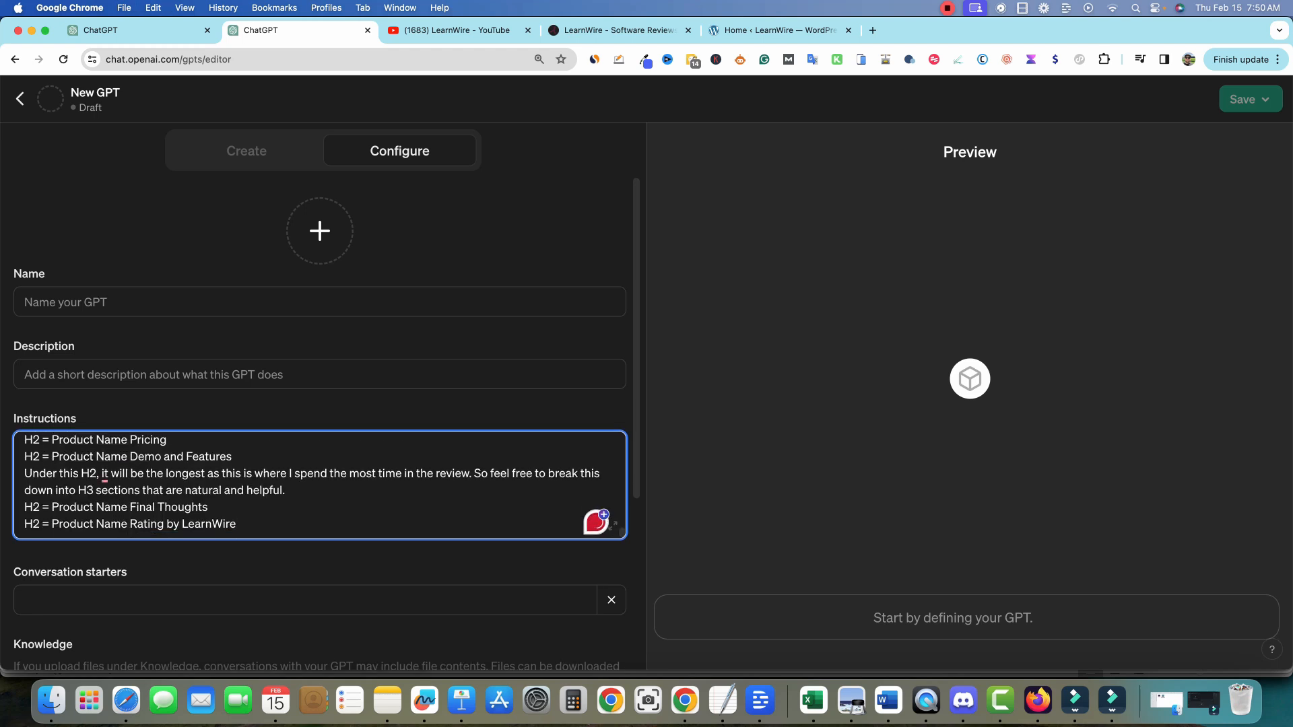
- Add the conversation starter "give name of product and paste your youtube script" to the GPT
{"action": "scroll", "coordinate": [320, 405], "scroll_direction": "down", "scroll_amount": 4}
{"action": "scroll", "coordinate": [320, 417], "scroll_direction": "up", "scroll_amount": 2}
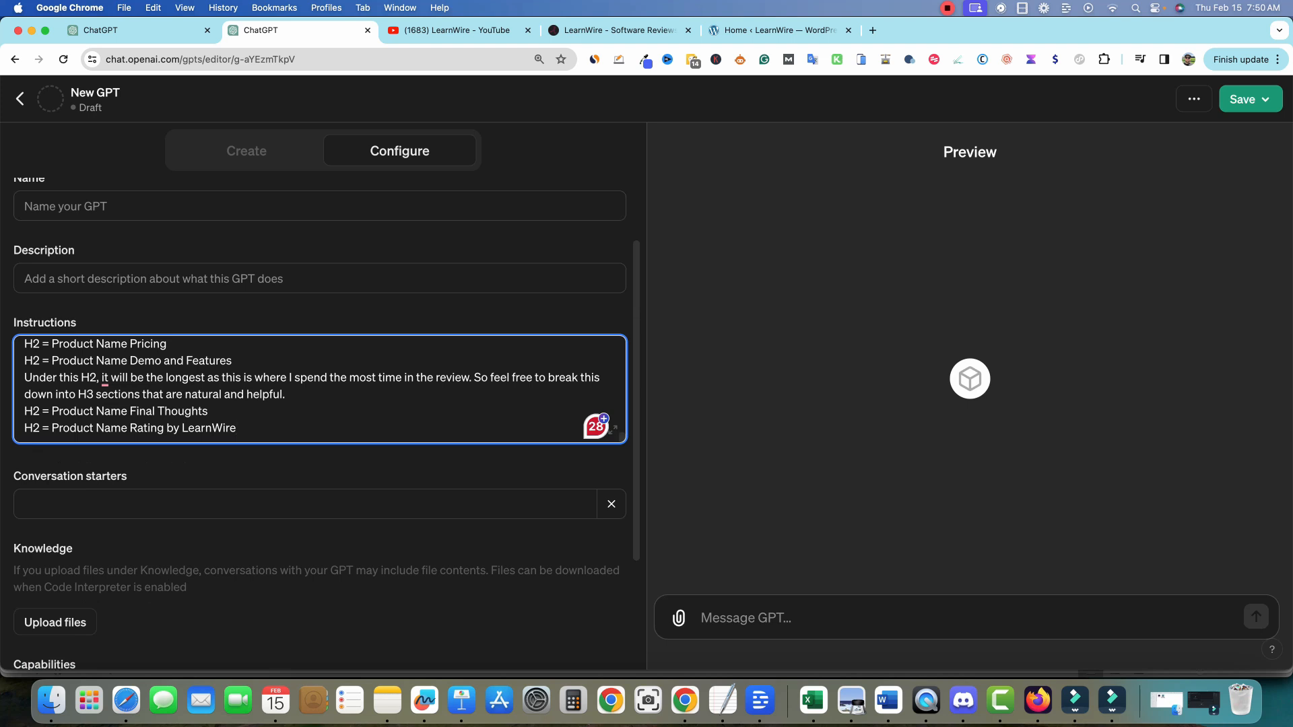
{"action": "scroll", "coordinate": [320, 391], "scroll_direction": "up", "scroll_amount": 15}
{"action": "scroll", "coordinate": [319, 390], "scroll_direction": "down", "scroll_amount": 10}
{"action": "scroll", "coordinate": [320, 391], "scroll_direction": "down", "scroll_amount": 8}
{"action": "scroll", "coordinate": [320, 391], "scroll_direction": "up", "scroll_amount": 3}
{"action": "scroll", "coordinate": [320, 390], "scroll_direction": "down", "scroll_amount": 3}
{"action": "scroll", "coordinate": [320, 404], "scroll_direction": "up", "scroll_amount": 2}
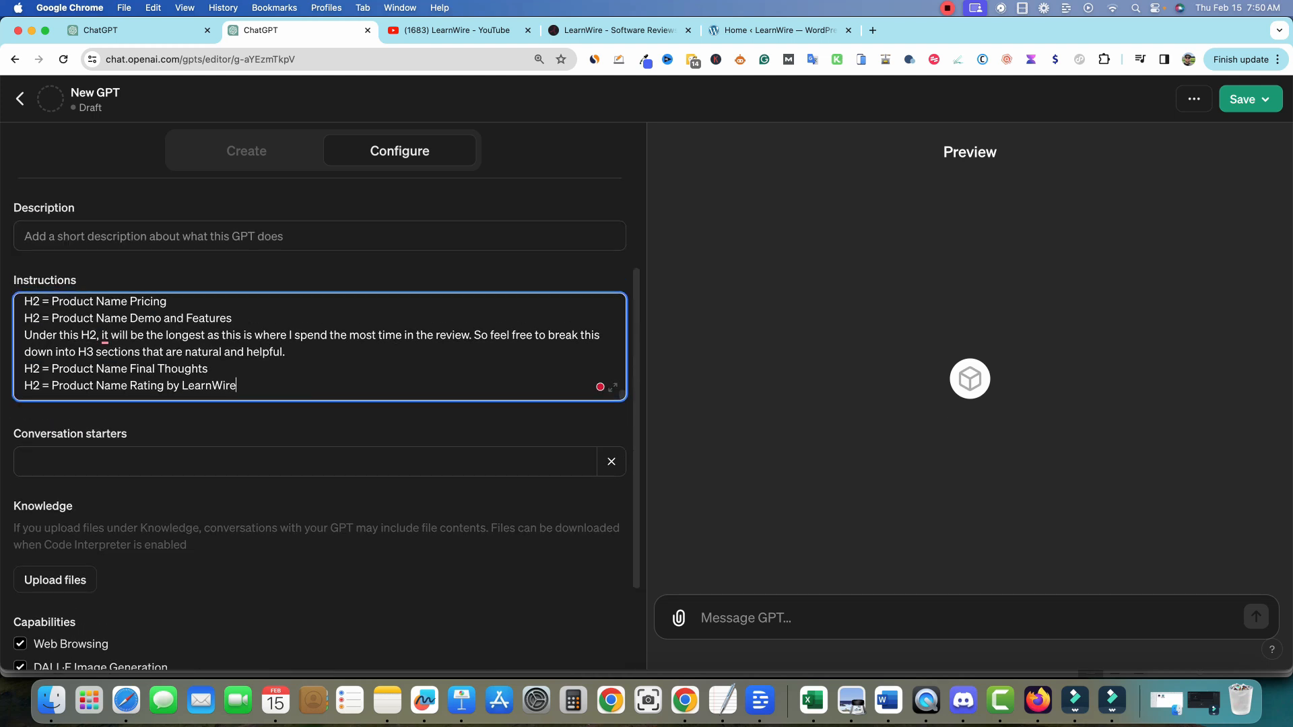
{"action": "left_click", "coordinate": [305, 462]}
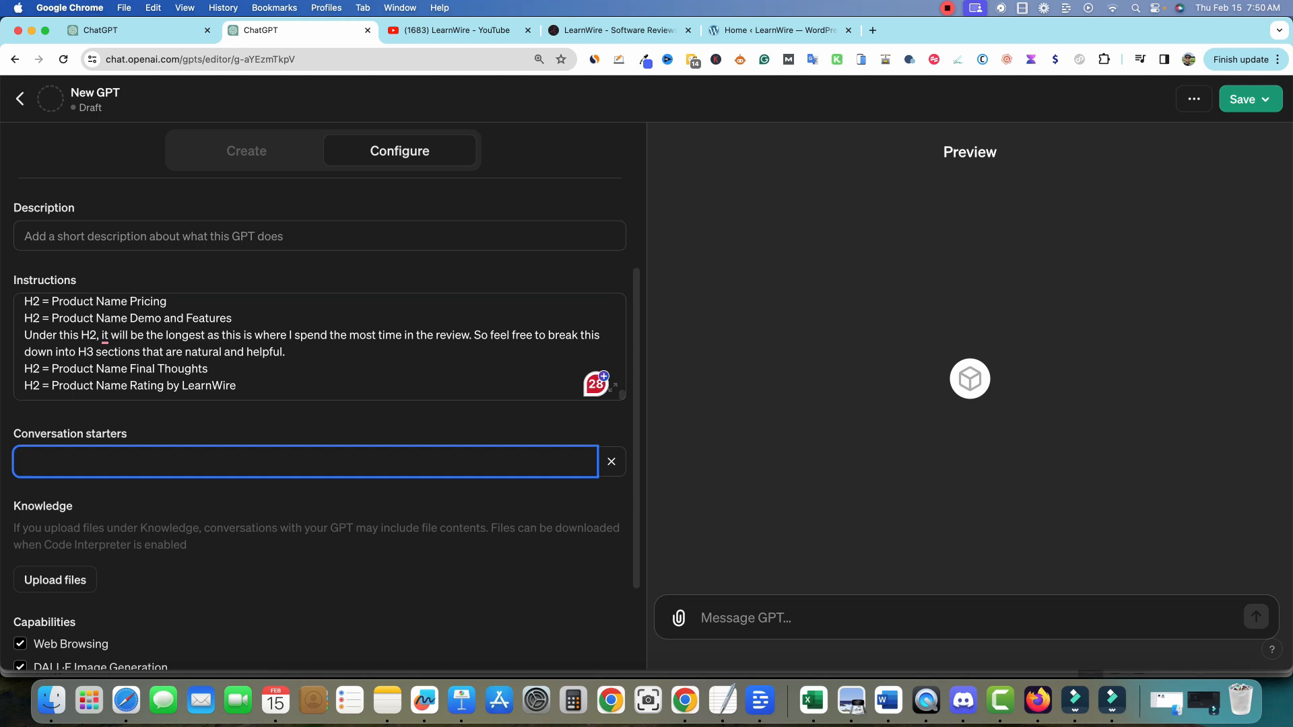
{"action": "type", "text": "give name "}
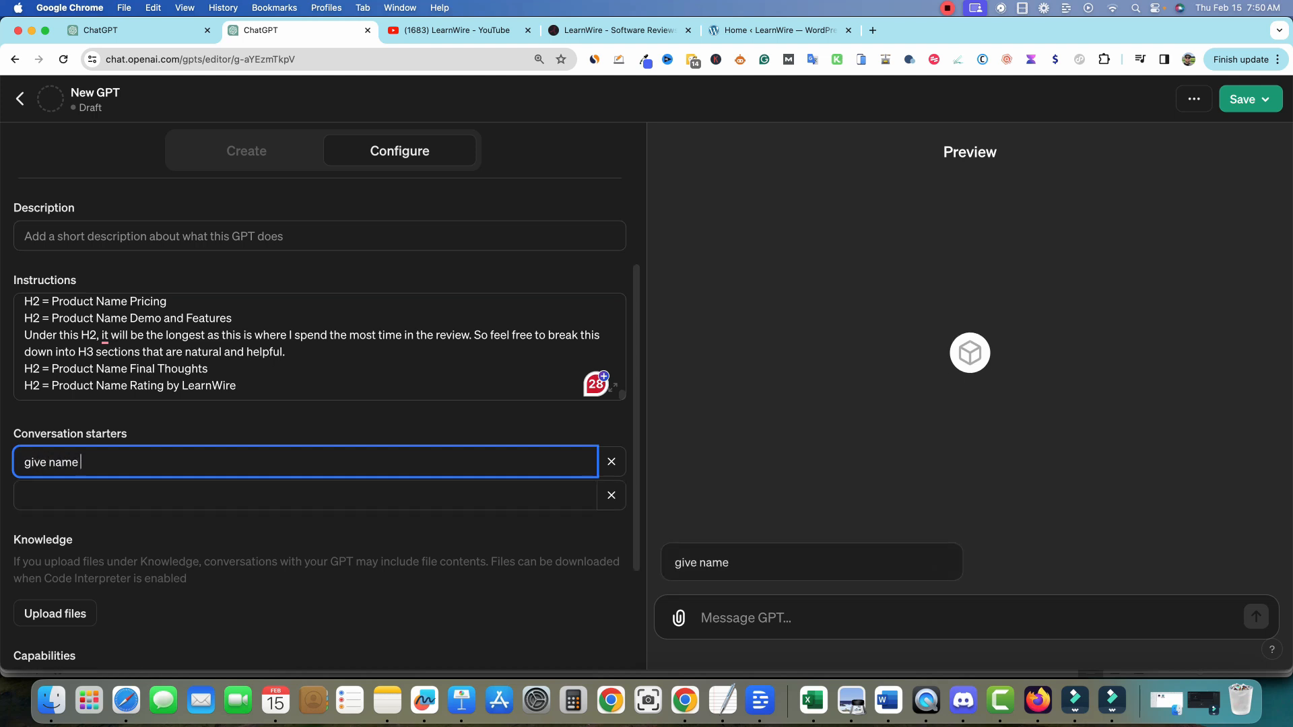
{"action": "type", "text": "of product and "}
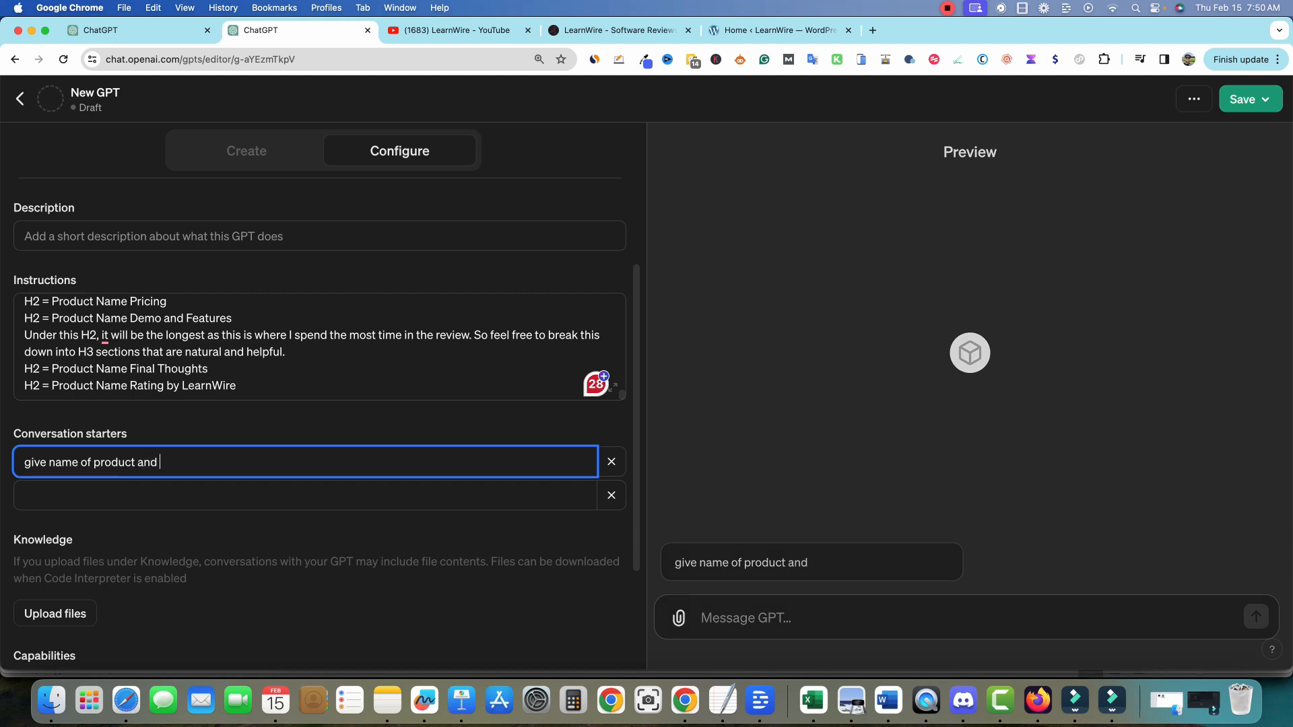
{"action": "type", "text": "paste your youtube script"}
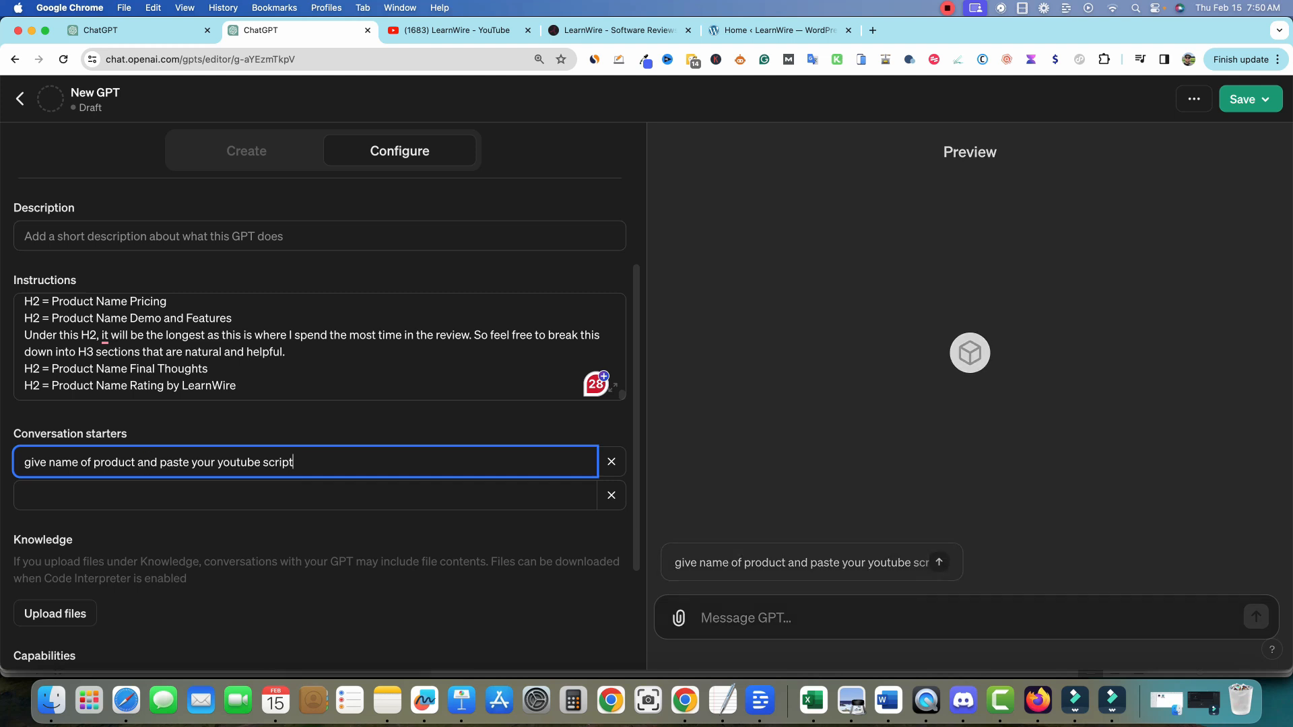
- Set the GPT's description to "LearnWire YouTube to Blog Post GPT"
{"action": "scroll", "coordinate": [320, 424], "scroll_direction": "up", "scroll_amount": 1}
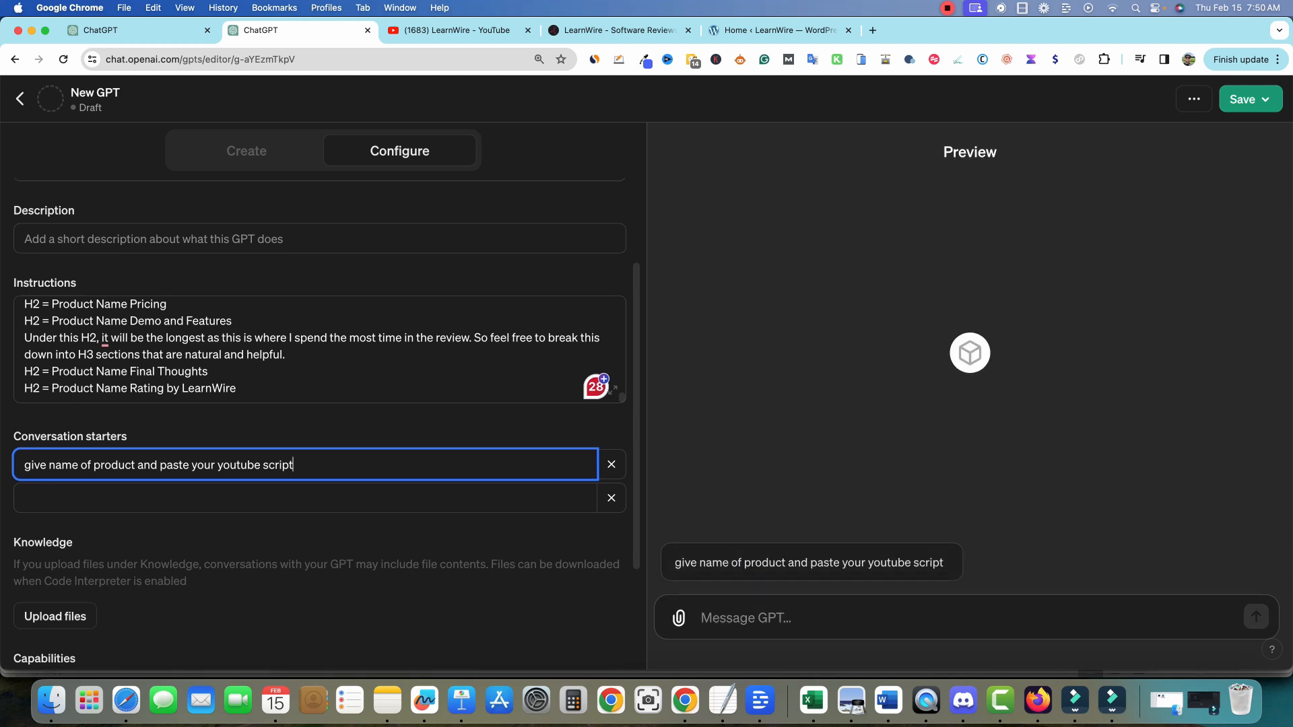
{"action": "left_click", "coordinate": [153, 240]}
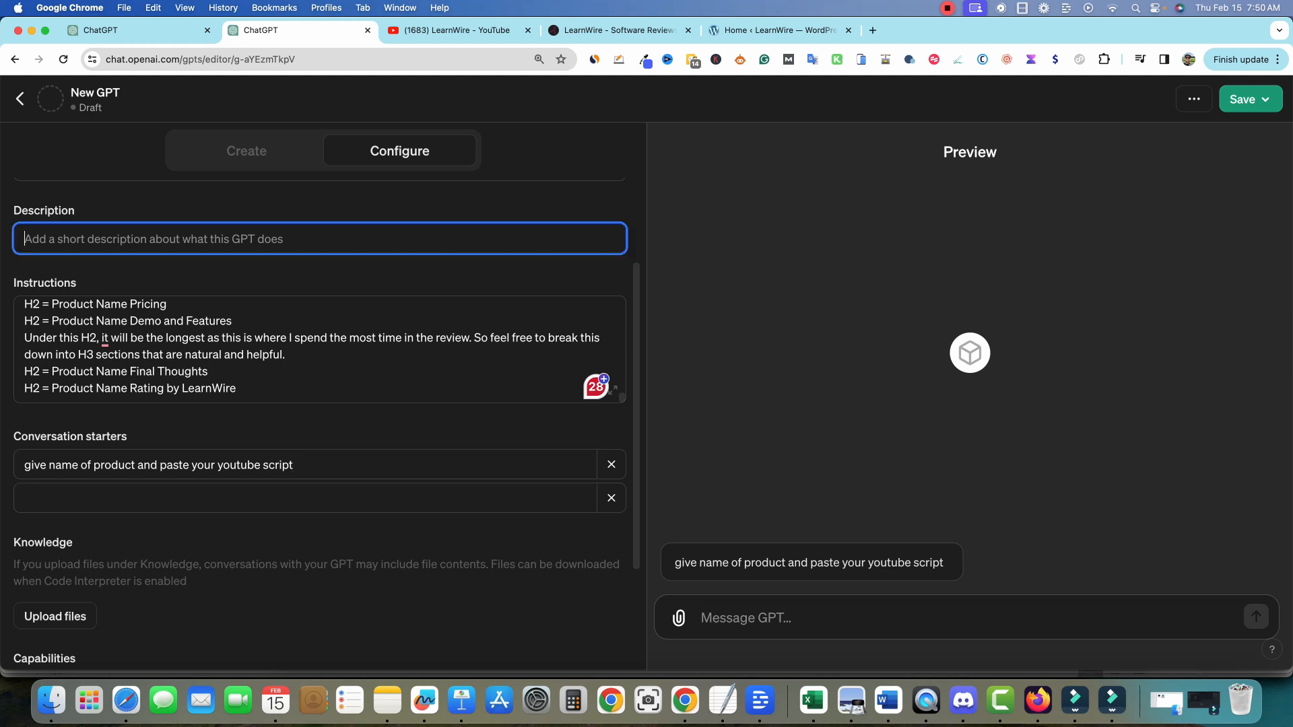
{"action": "type", "text": "Lea"}
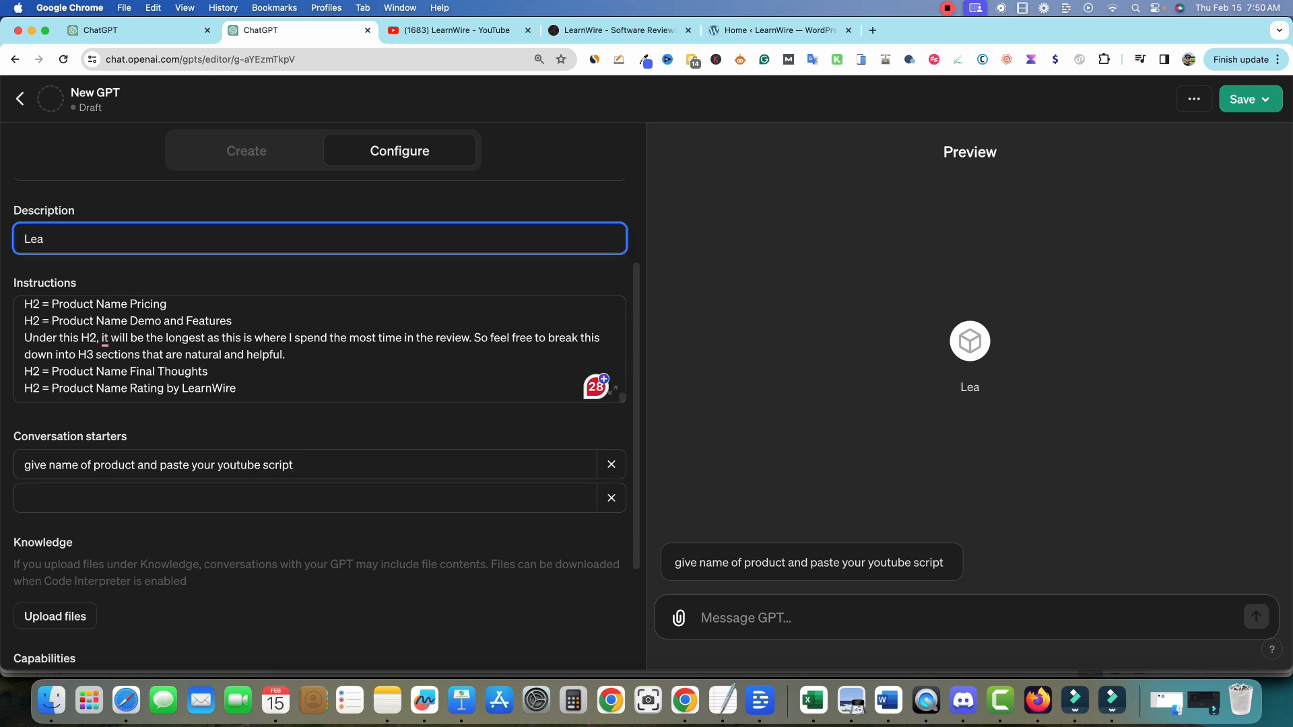
{"action": "type", "text": "rnWire YouTube "}
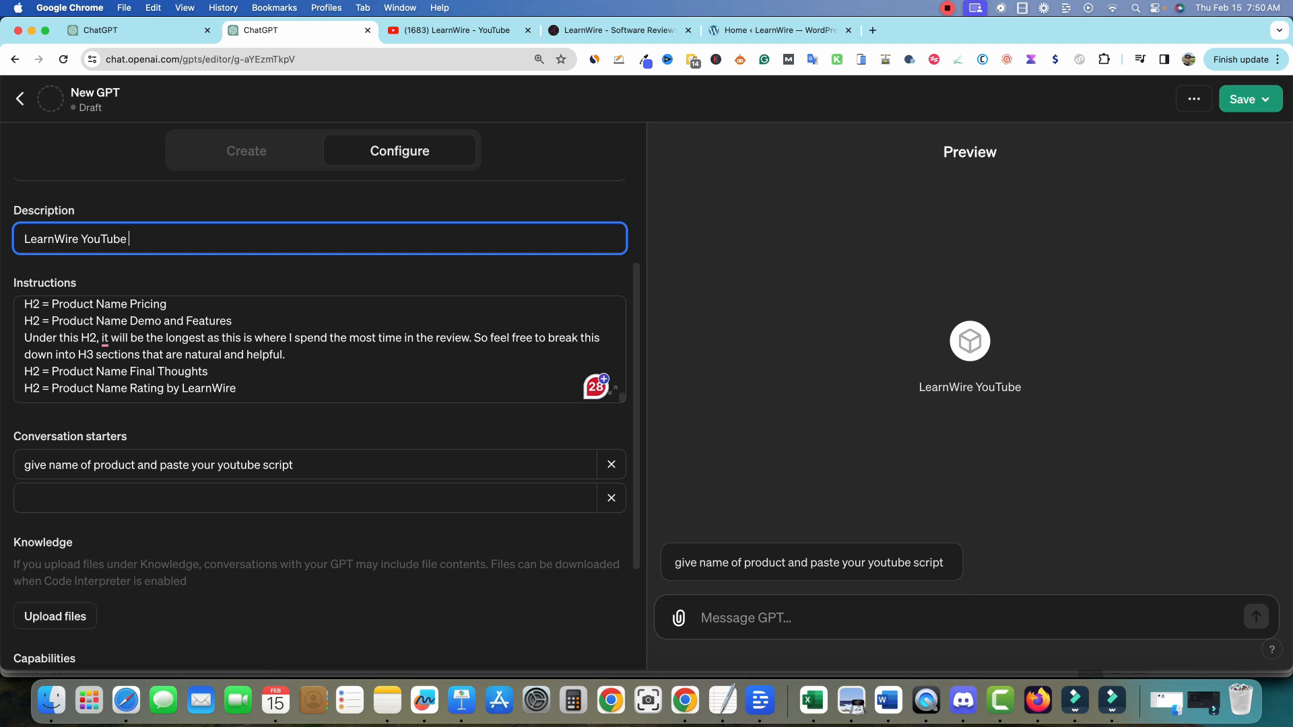
{"action": "type", "text": "to Blog Post GPT"}
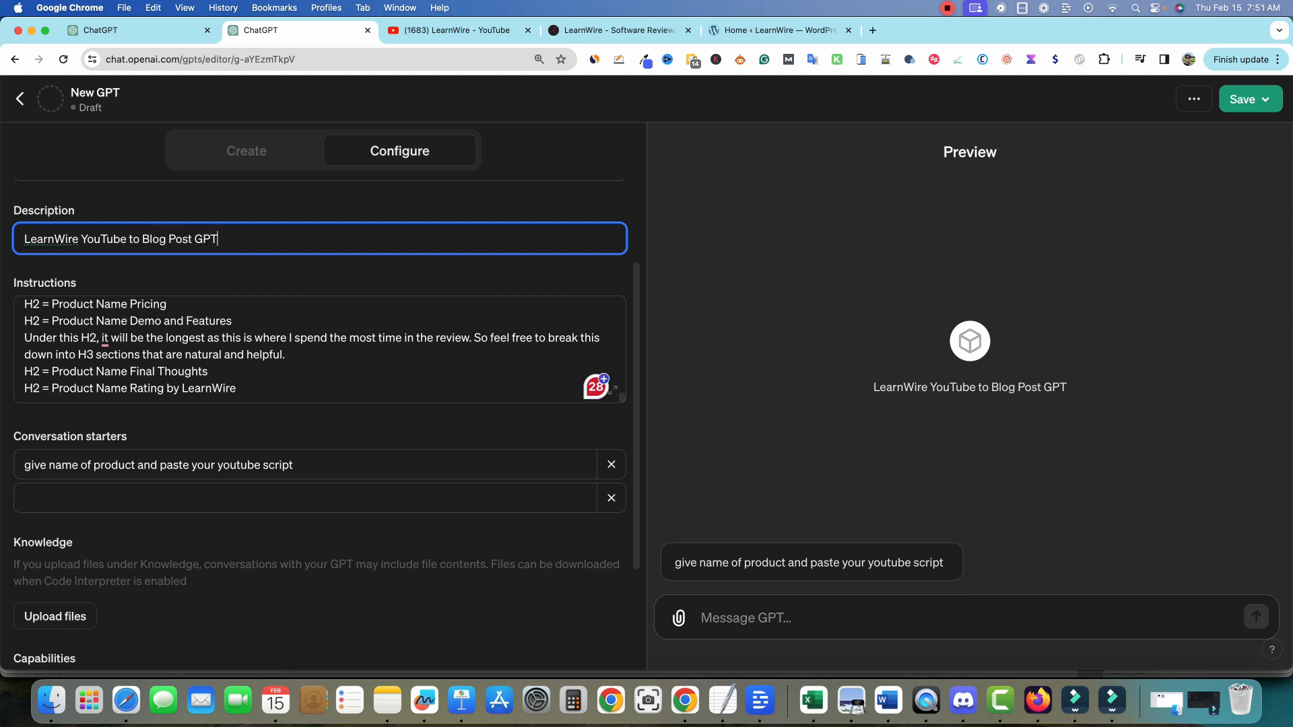
- Name the GPT "LearnWire to Blog Post"
{"action": "scroll", "coordinate": [320, 404], "scroll_direction": "up", "scroll_amount": 3}
{"action": "left_click", "coordinate": [101, 303]}
{"action": "type", "text": "LearnWire to Blog Post"}
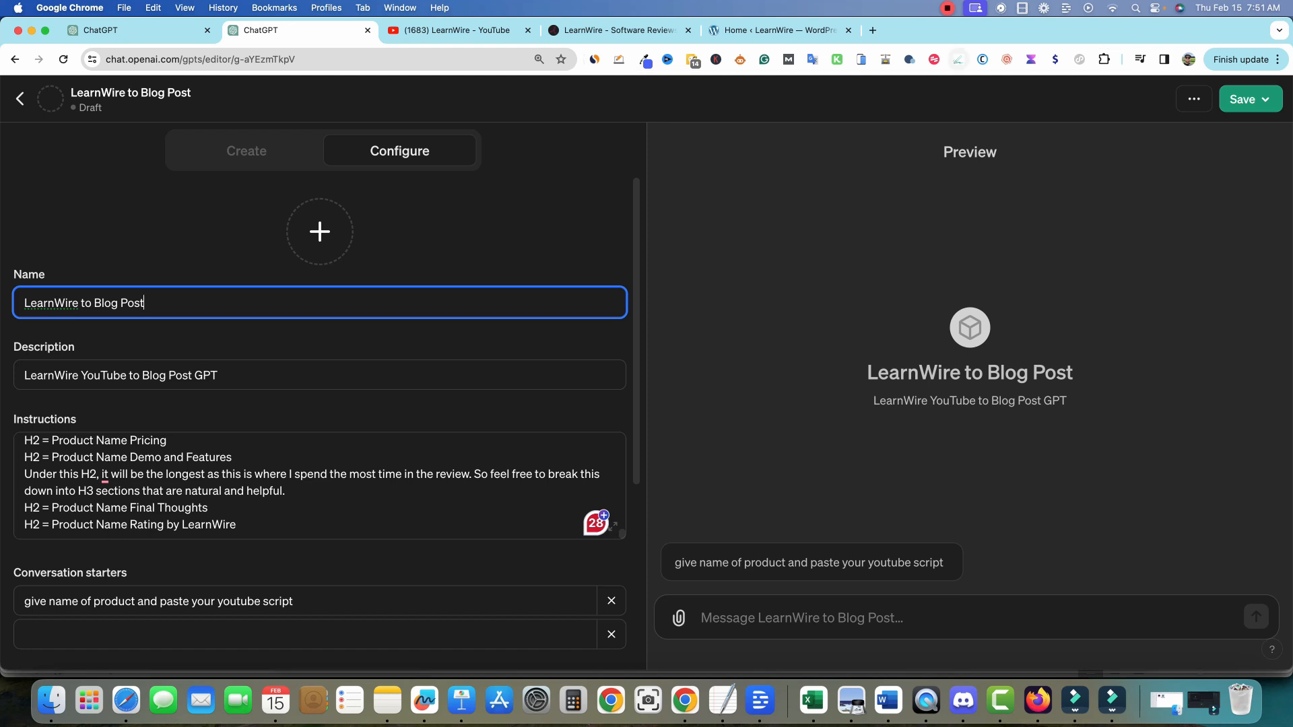
- Switch to the LearnWire YouTube channel page and take a screenshot of its round profile logo
{"action": "key", "text": "ctrl+Tab"}
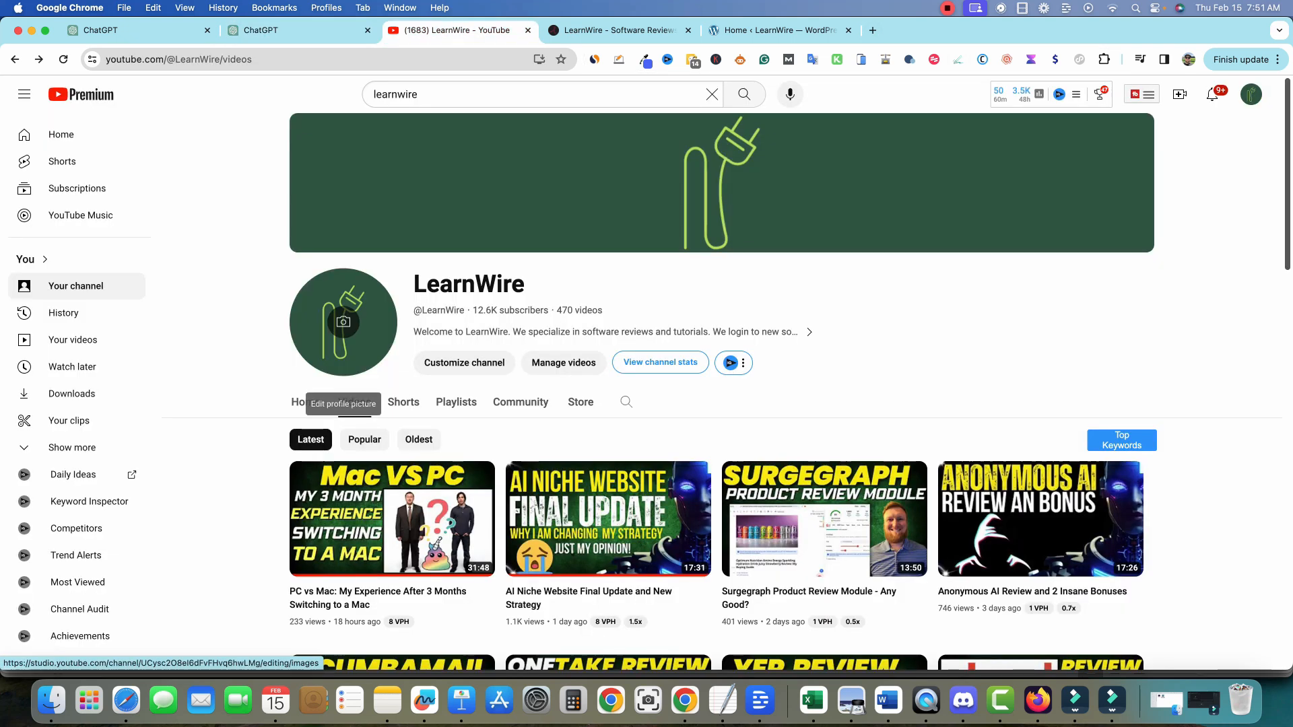
{"action": "left_click", "coordinate": [648, 701]}
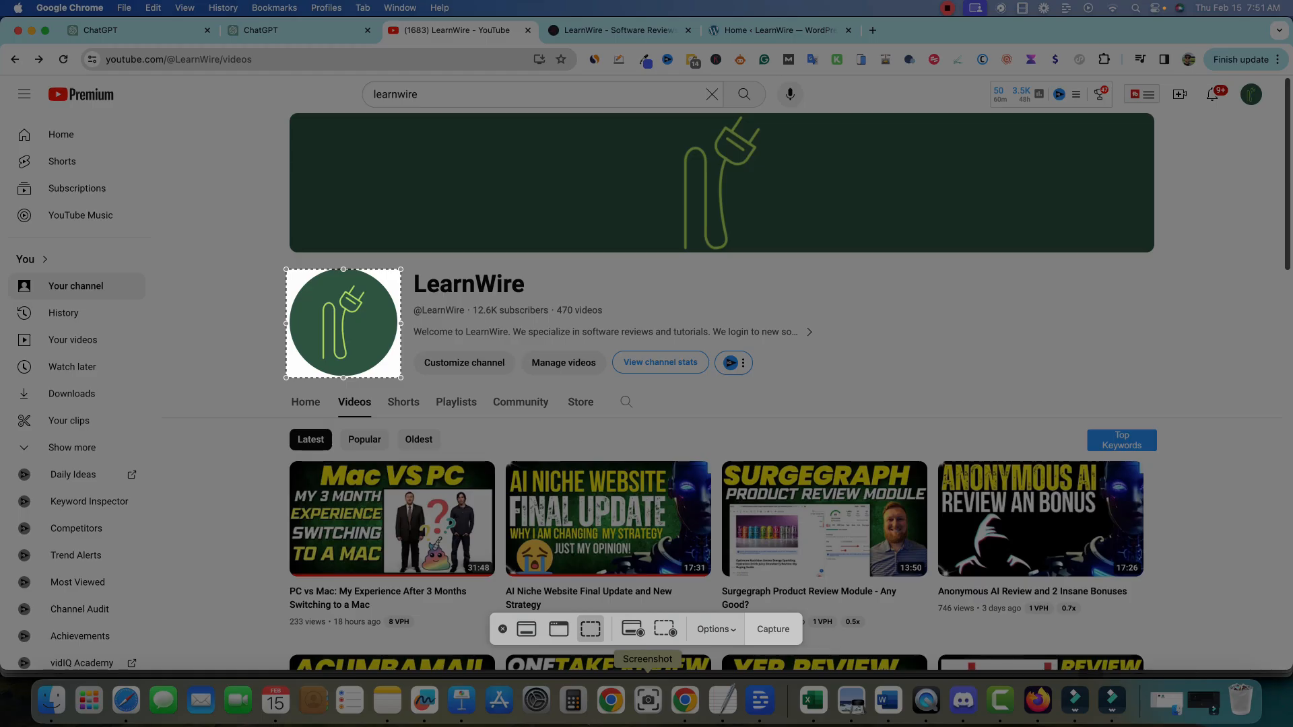
{"action": "left_click", "coordinate": [773, 629]}
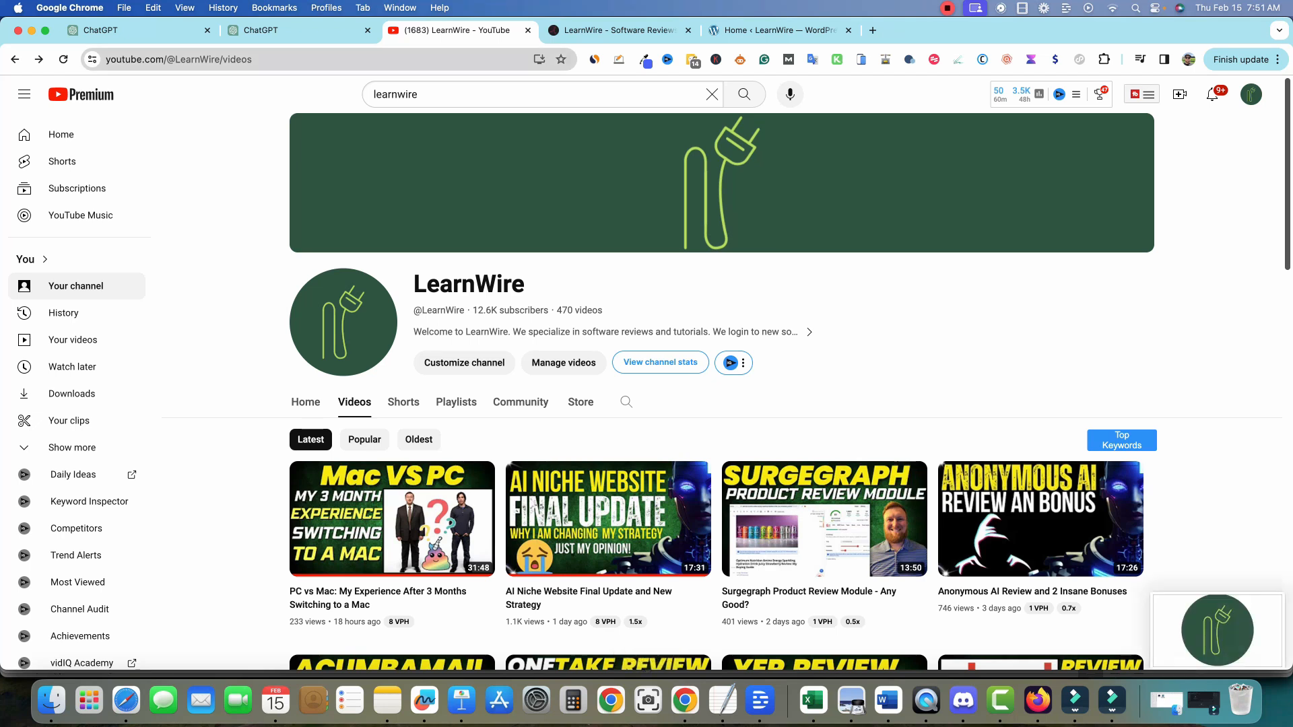
- Return to the GPT editor and upload the captured LearnWire logo as the GPT's profile image
{"action": "left_click", "coordinate": [303, 30]}
{"action": "left_click", "coordinate": [320, 231]}
{"action": "left_click", "coordinate": [317, 292]}
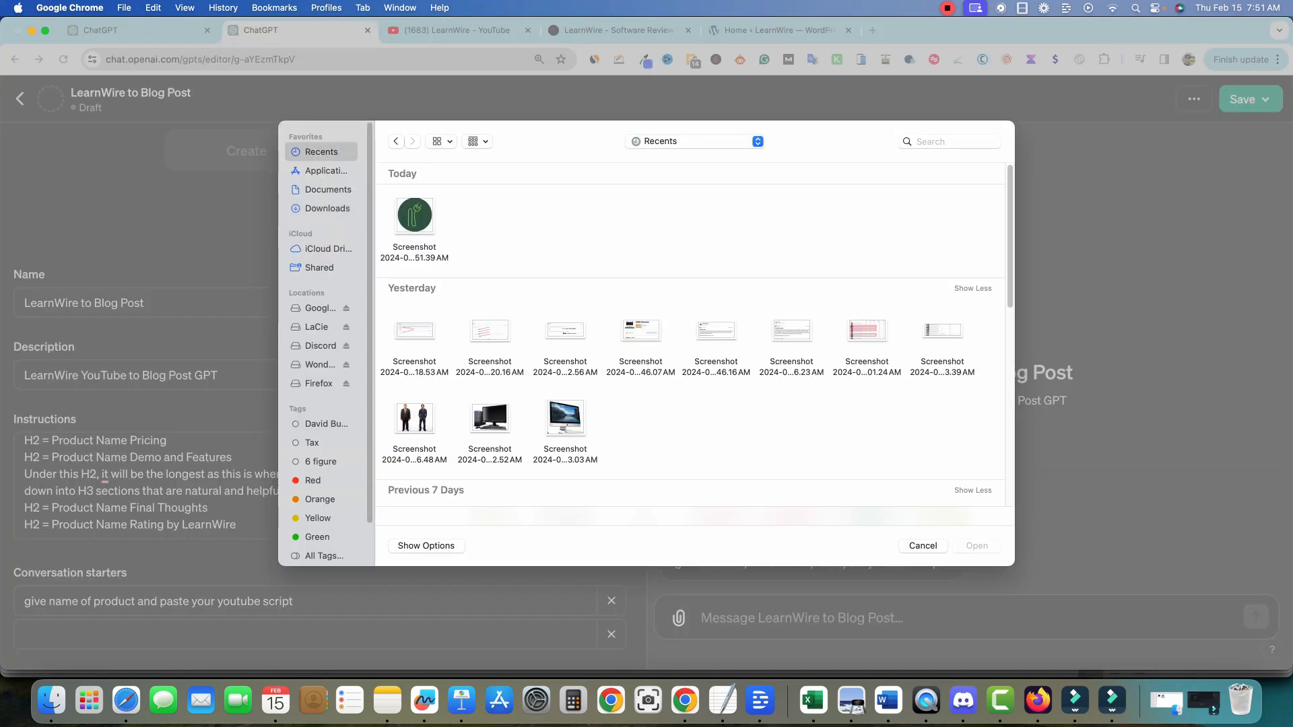
{"action": "double_click", "coordinate": [414, 216]}
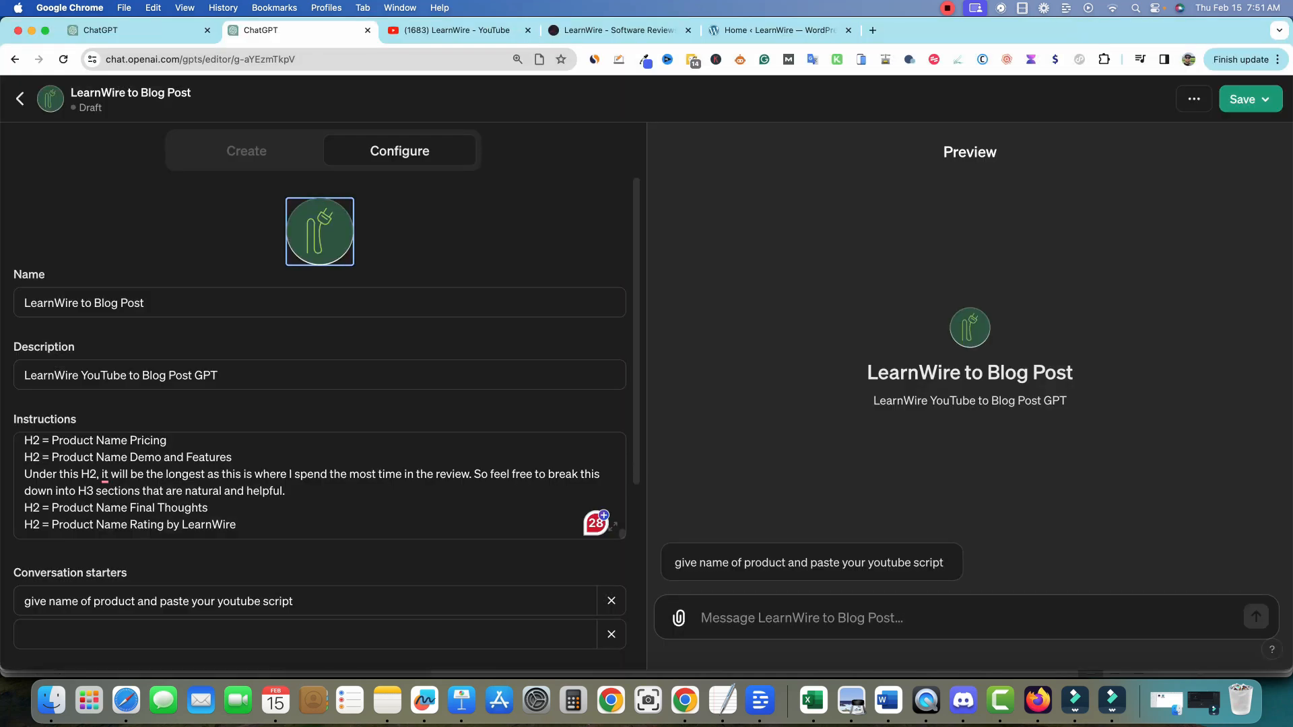
- Check the GPT's configuration and instructions, and save it with publishing limited to "Only me"
{"action": "scroll", "coordinate": [320, 404], "scroll_direction": "down", "scroll_amount": 5}
{"action": "scroll", "coordinate": [467, 282], "scroll_direction": "down", "scroll_amount": 3}
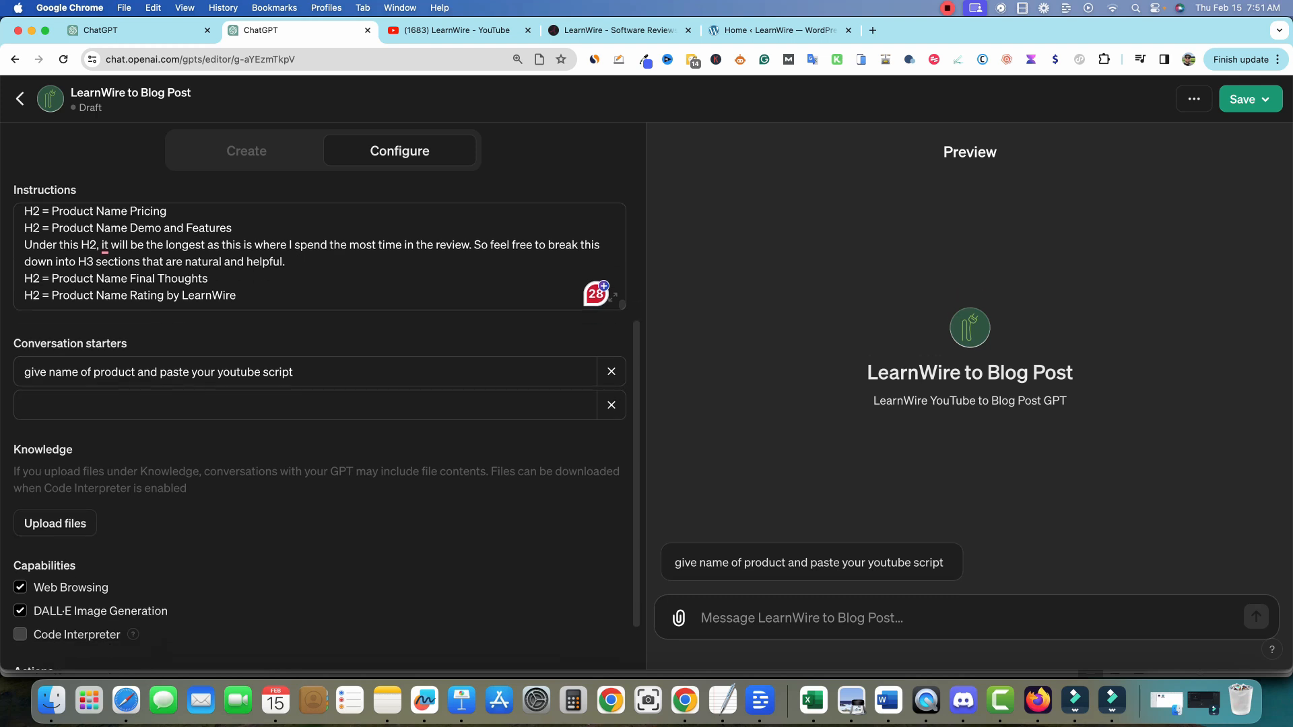
{"action": "scroll", "coordinate": [467, 282], "scroll_direction": "up", "scroll_amount": 6}
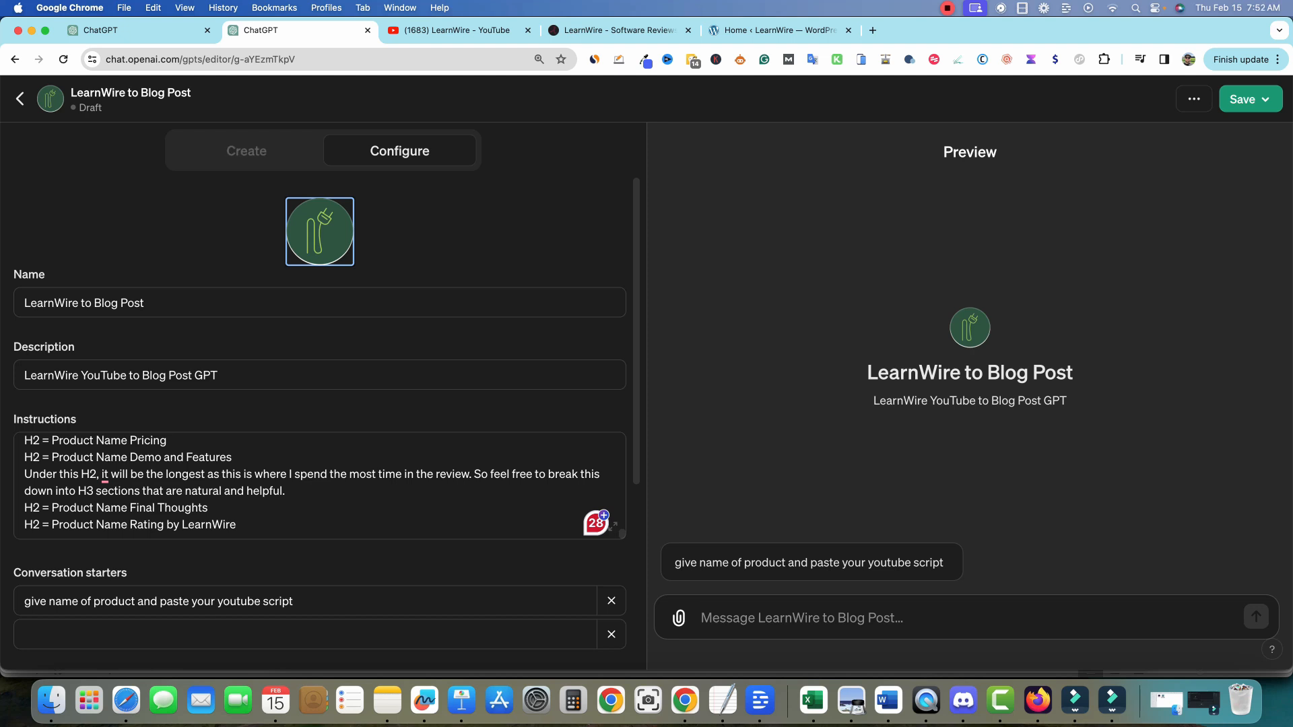
{"action": "left_click_drag", "start_coordinate": [237, 526], "coordinate": [140, 516]}
{"action": "scroll", "coordinate": [141, 516], "scroll_direction": "down", "scroll_amount": 10}
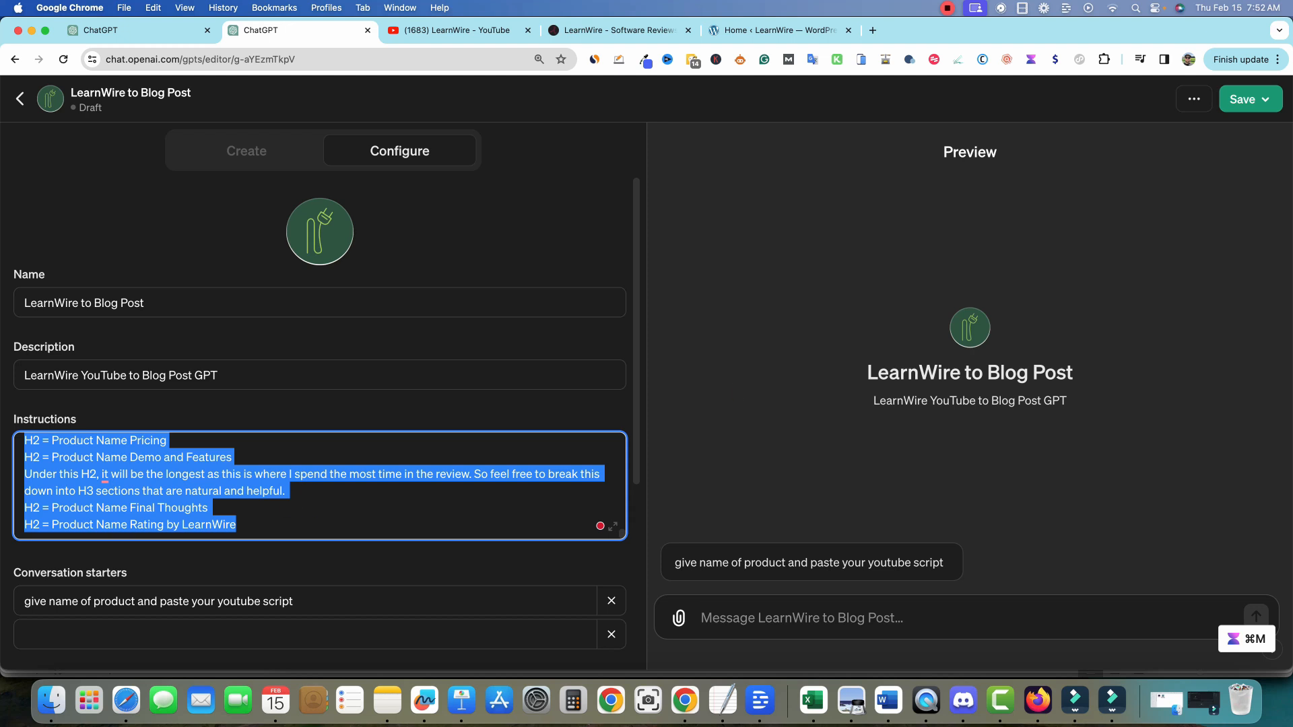
{"action": "left_click", "coordinate": [1243, 99]}
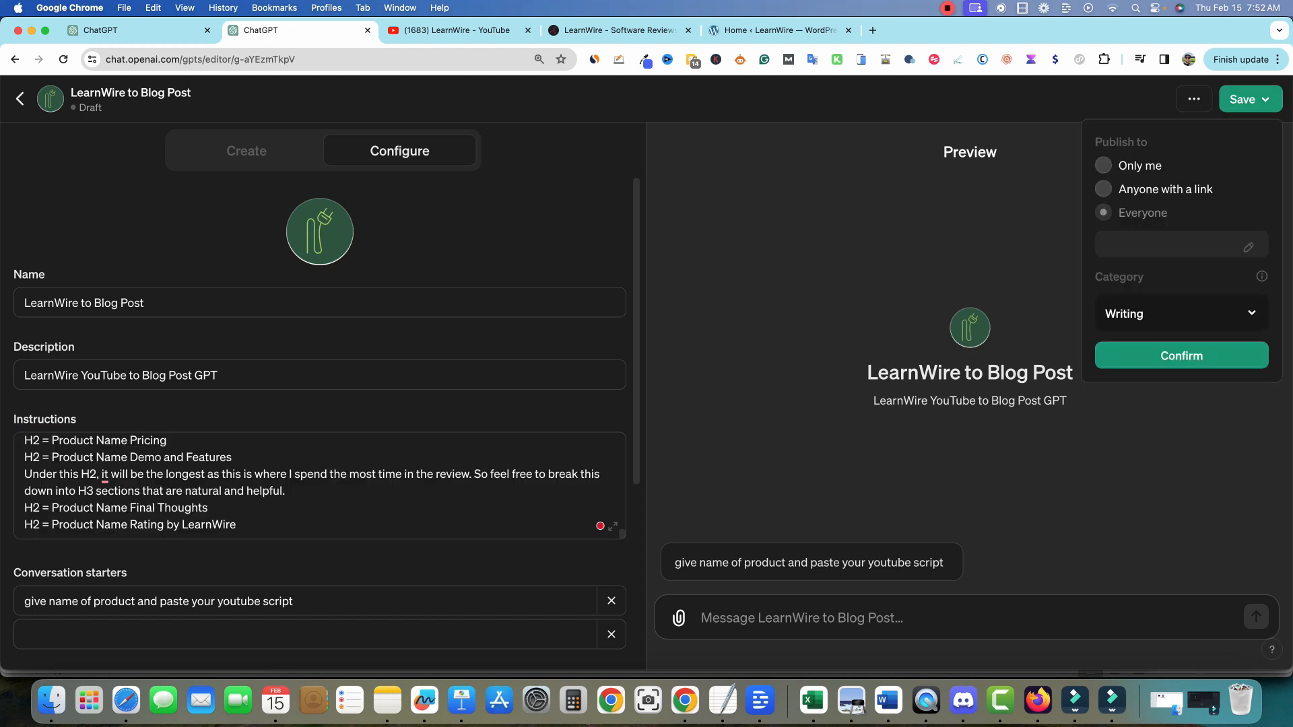
{"action": "left_click", "coordinate": [1104, 166]}
{"action": "left_click", "coordinate": [1182, 244]}
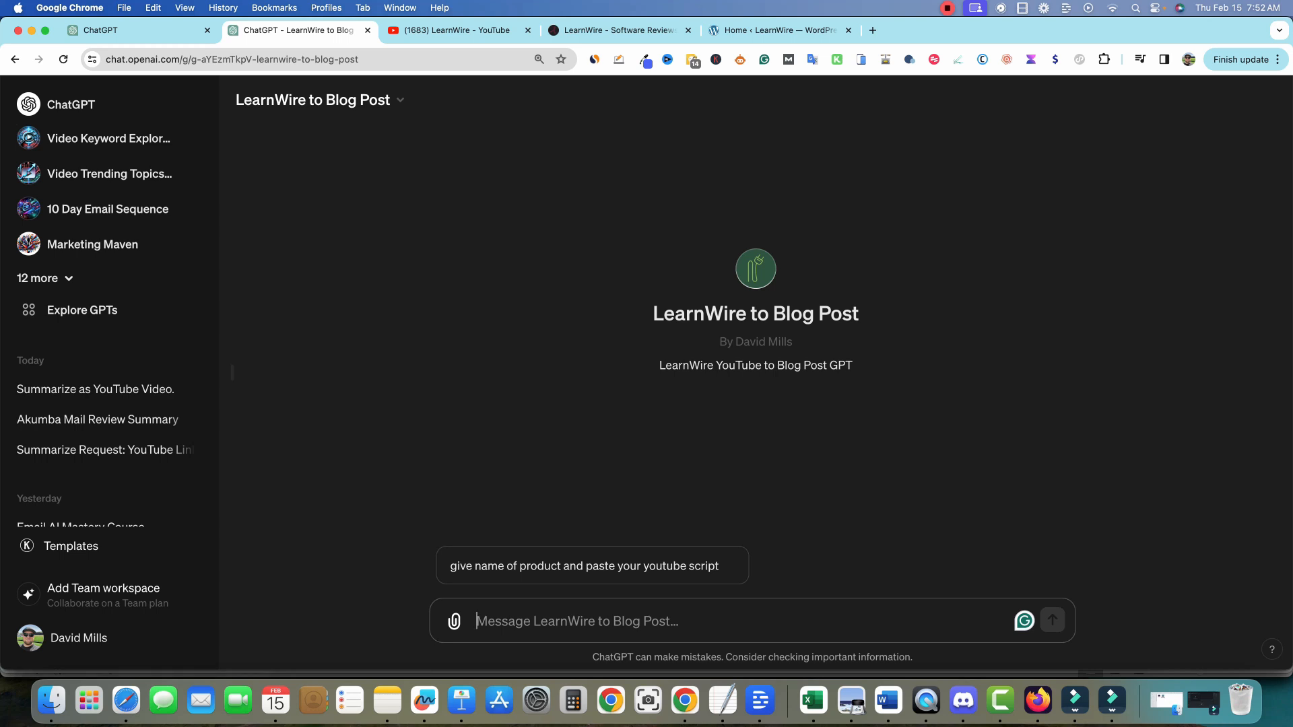
- Copy the entire Jupitrr review transcript from Descript and paste it into the LearnWire to Blog Post chat in Chrome
{"action": "left_click", "coordinate": [759, 701]}
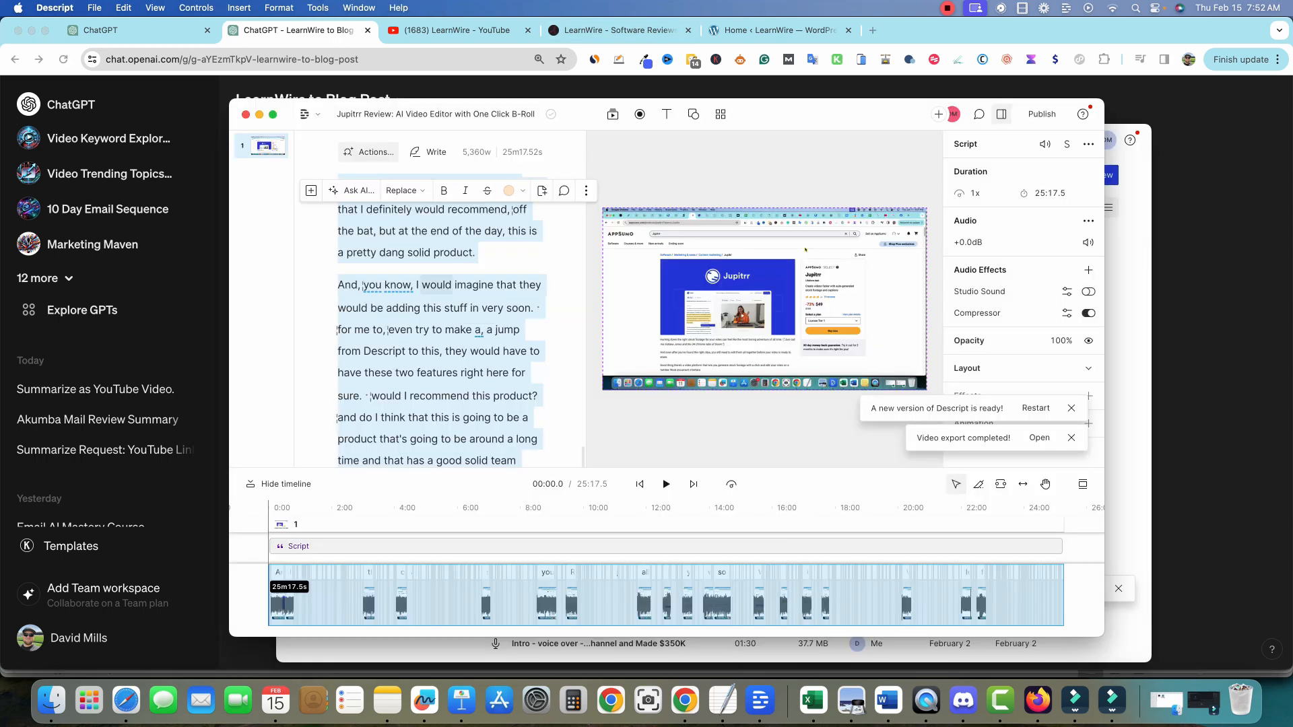
{"action": "left_click", "coordinate": [437, 285]}
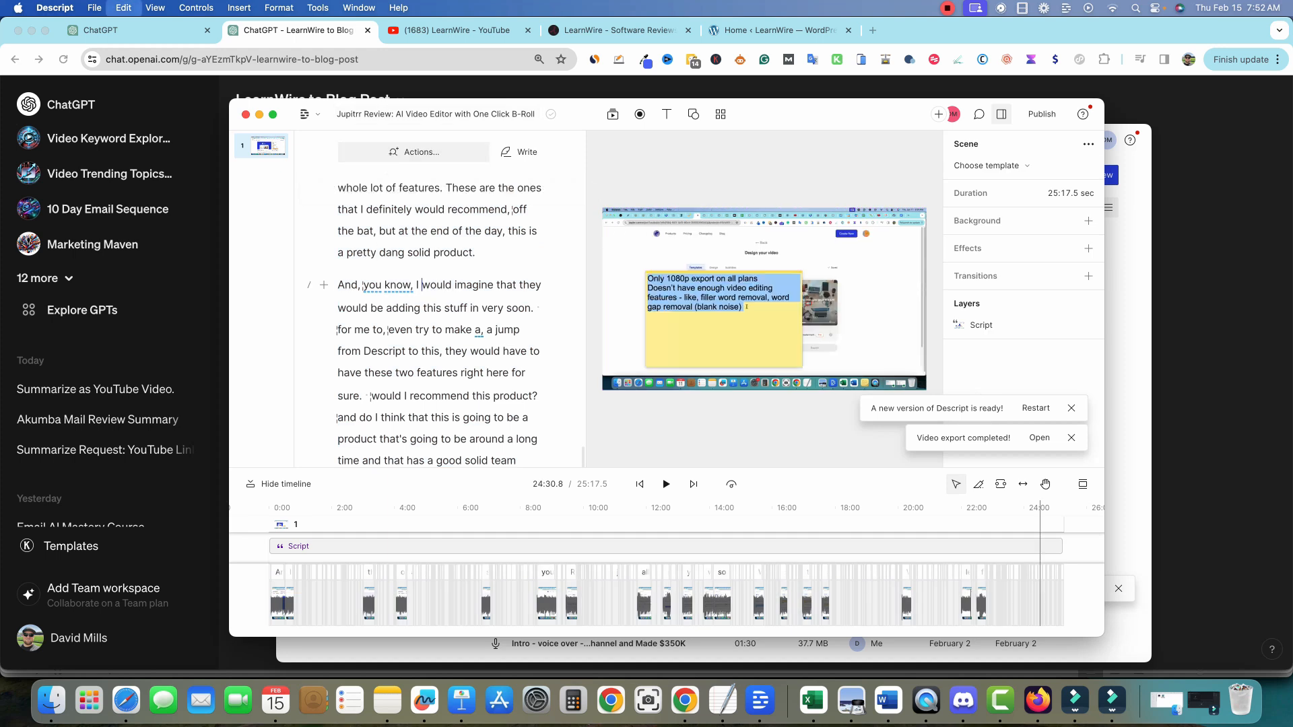
{"action": "key", "text": "super+a"}
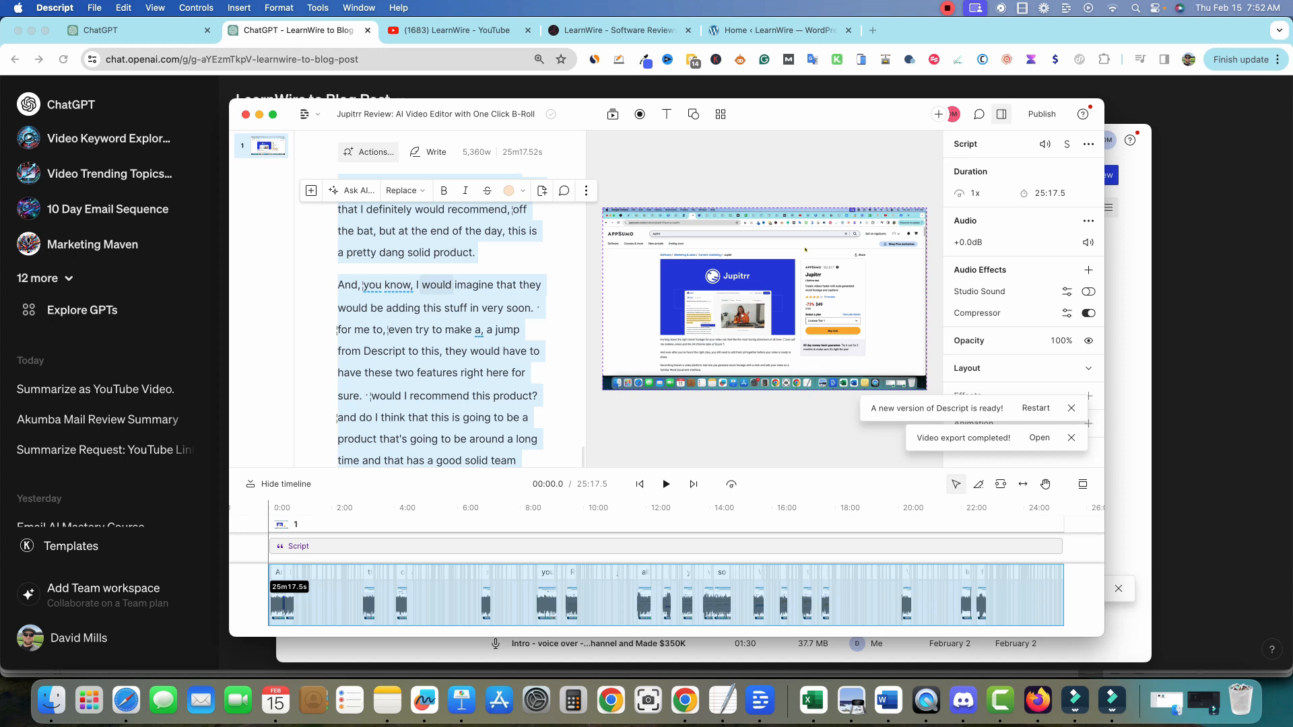
{"action": "key", "text": "super+Tab"}
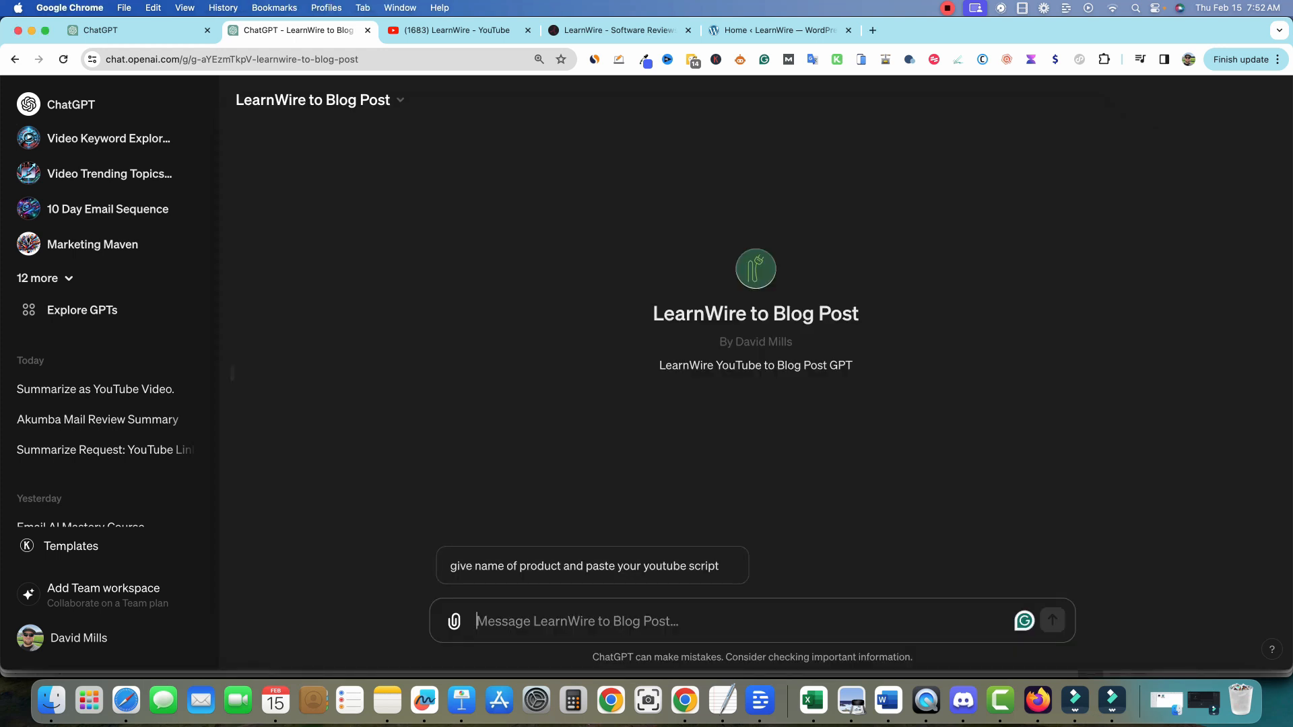
{"action": "key", "text": "super+v"}
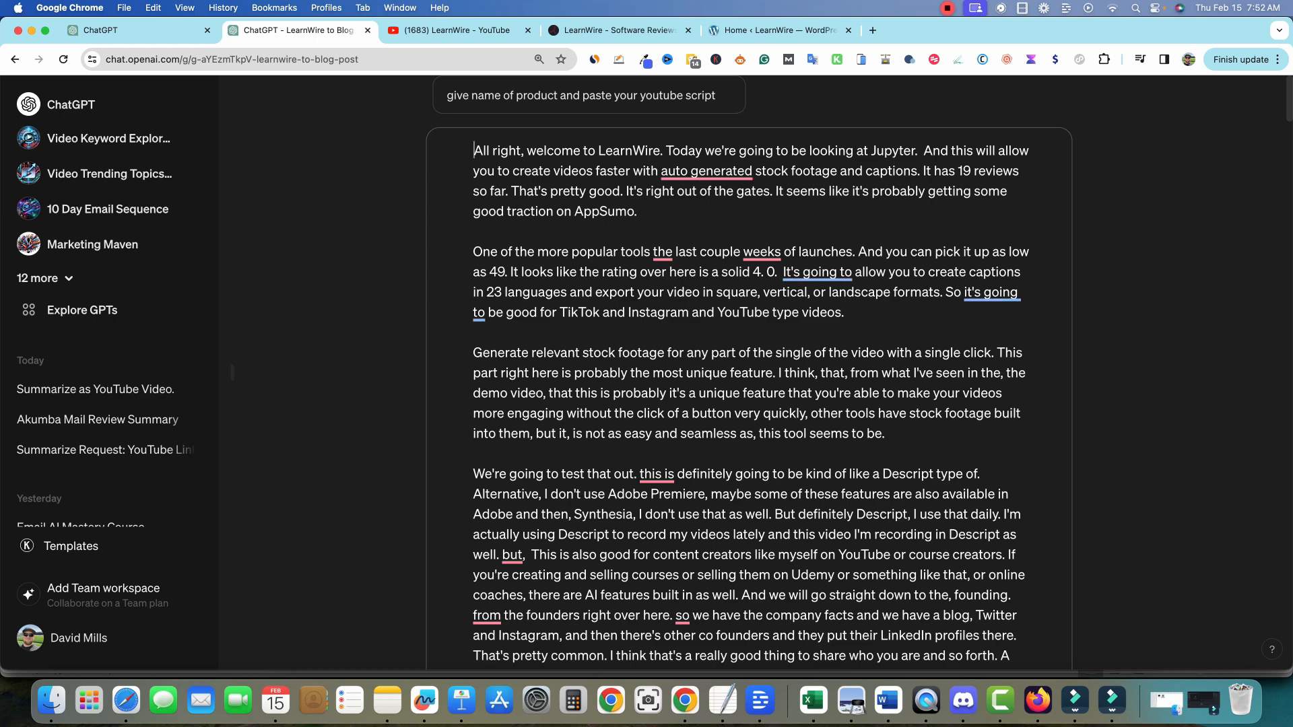
- Look over the pasted review script, send it to the LearnWire to Blog Post GPT, and open a new ChatGPT chat
{"action": "scroll", "coordinate": [749, 398], "scroll_direction": "down", "scroll_amount": 20}
{"action": "scroll", "coordinate": [749, 397], "scroll_direction": "up", "scroll_amount": 20}
{"action": "scroll", "coordinate": [749, 397], "scroll_direction": "up", "scroll_amount": 2}
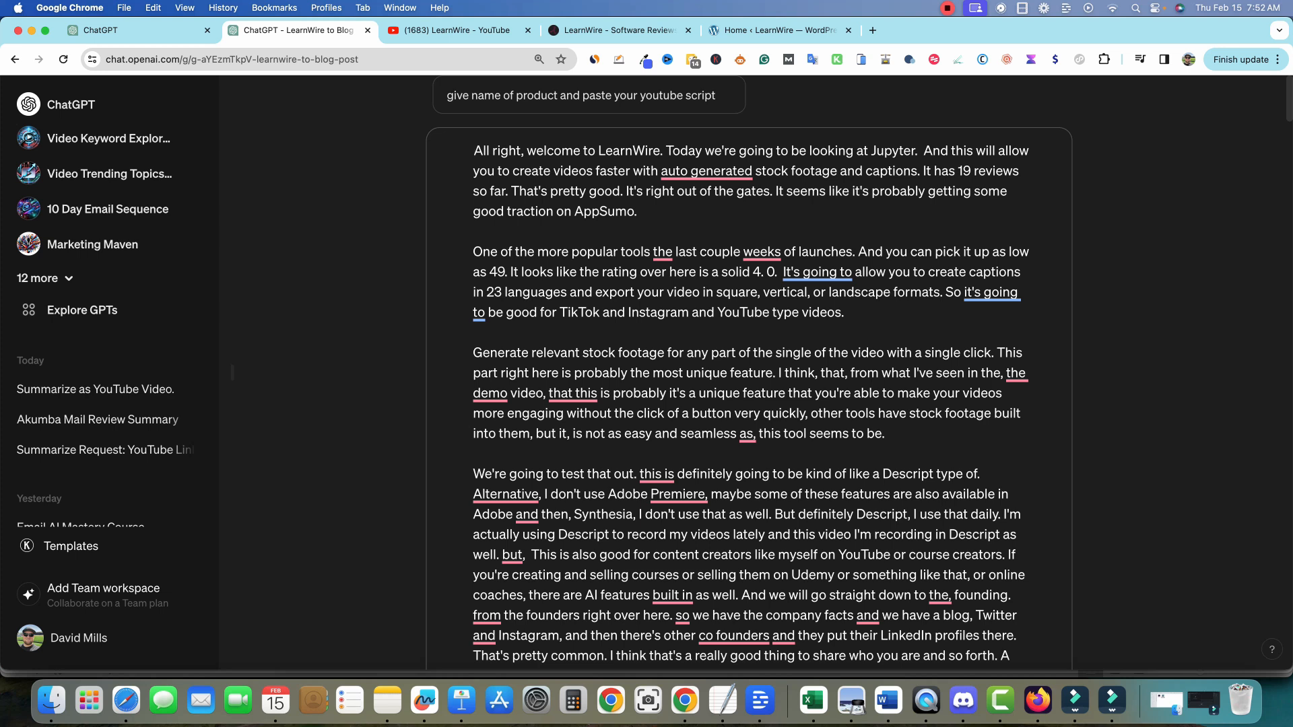
{"action": "key", "text": "Return"}
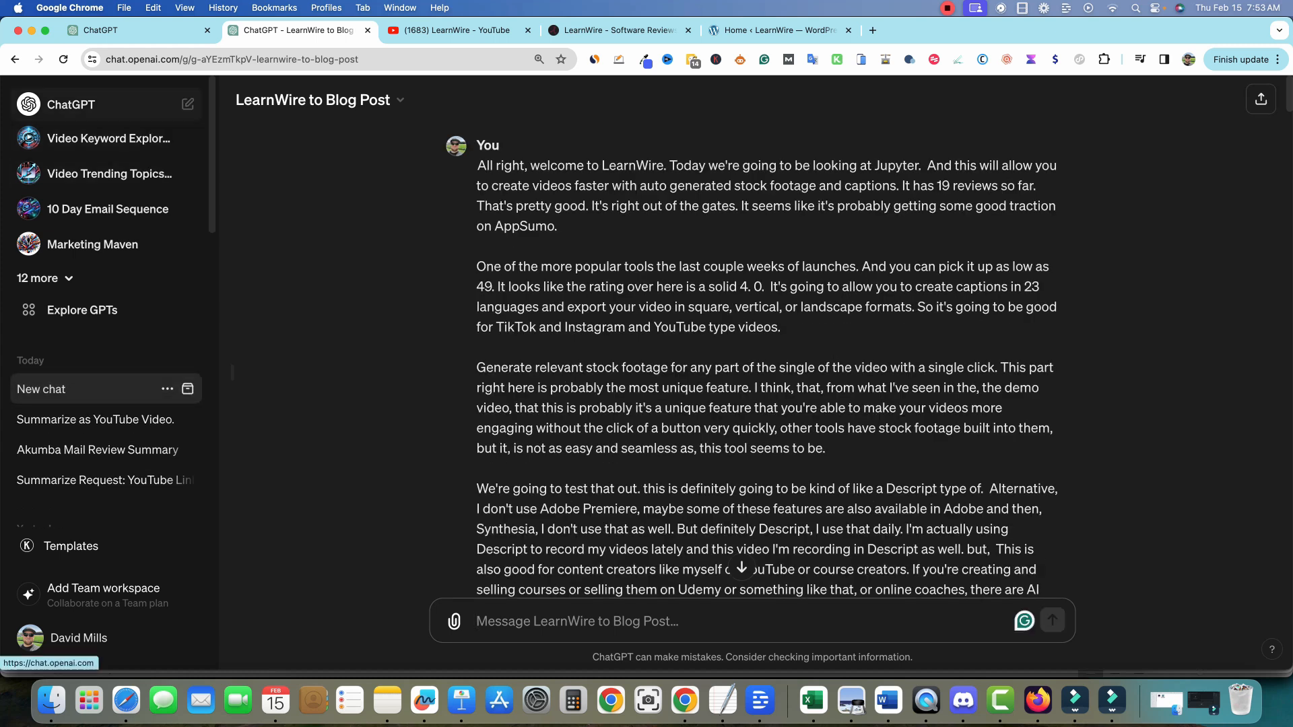
{"action": "left_click", "coordinate": [101, 104]}
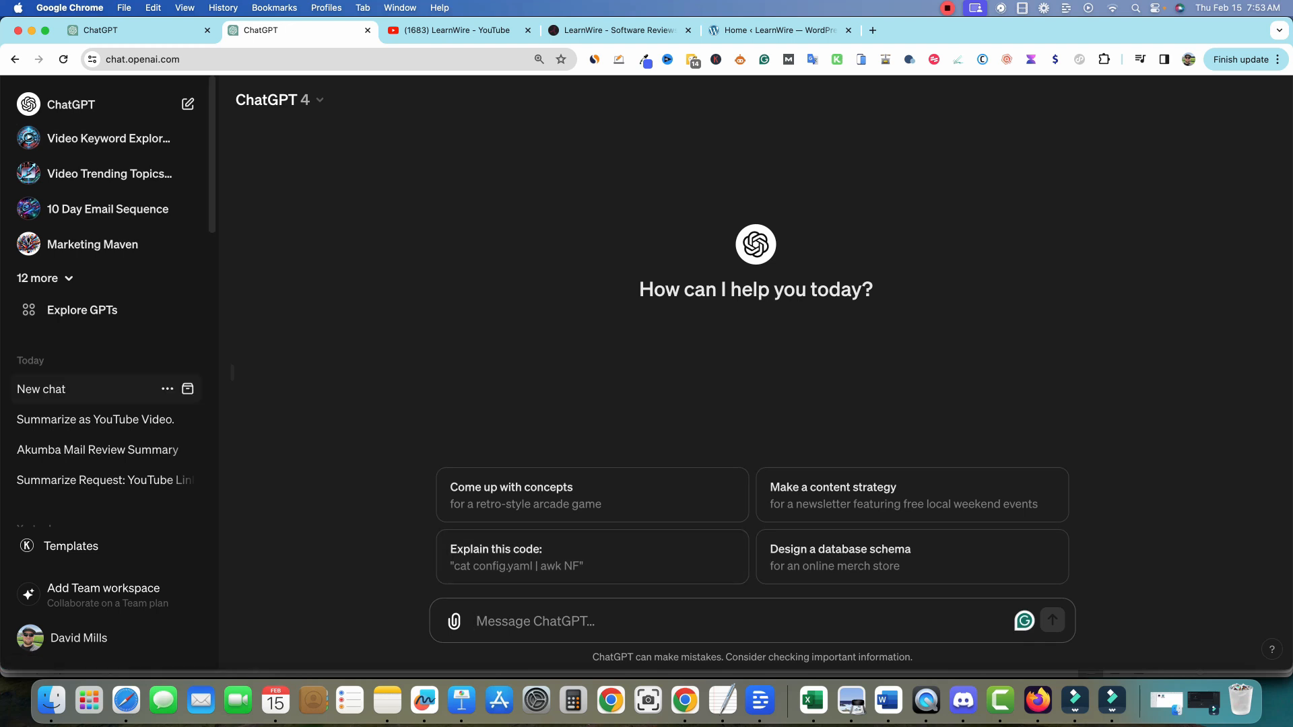
- Expand the full list of GPTs and open the LearnWire to Blog Post GPT
{"action": "left_click", "coordinate": [45, 278]}
{"action": "scroll", "coordinate": [101, 452], "scroll_direction": "down", "scroll_amount": 10}
{"action": "scroll", "coordinate": [101, 350], "scroll_direction": "up", "scroll_amount": 10}
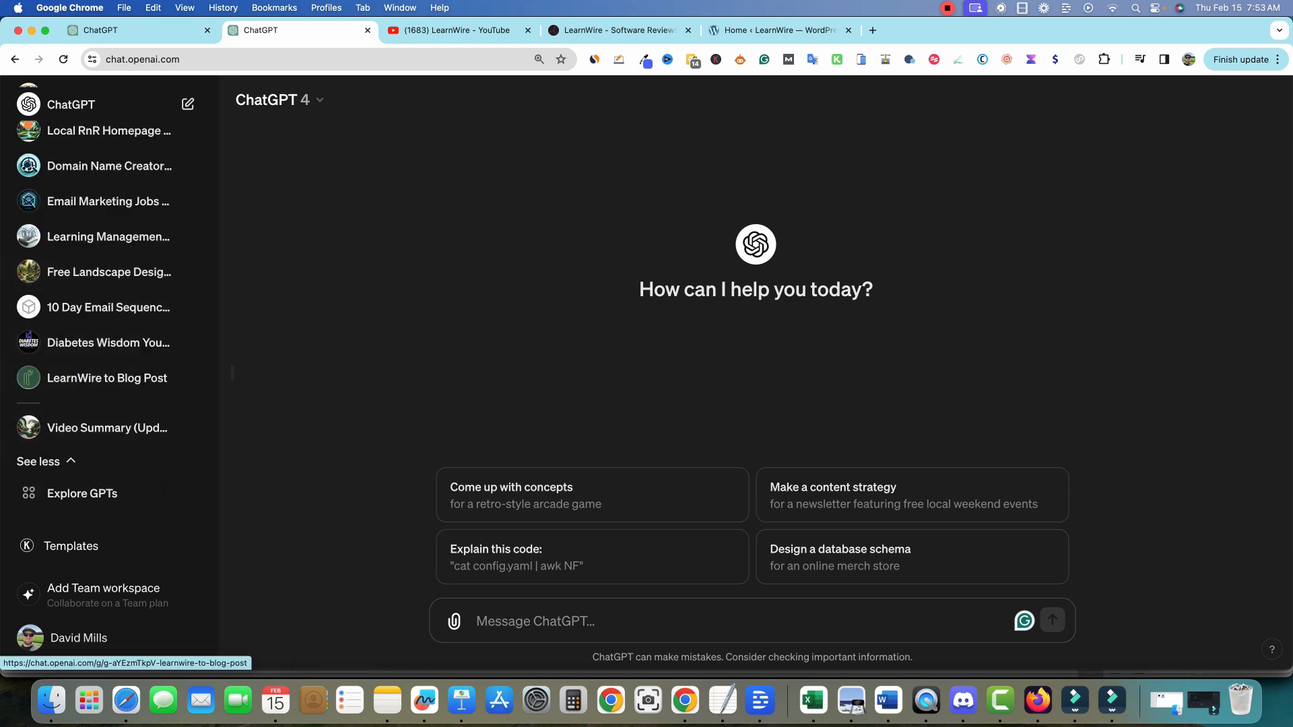
{"action": "left_click", "coordinate": [107, 378]}
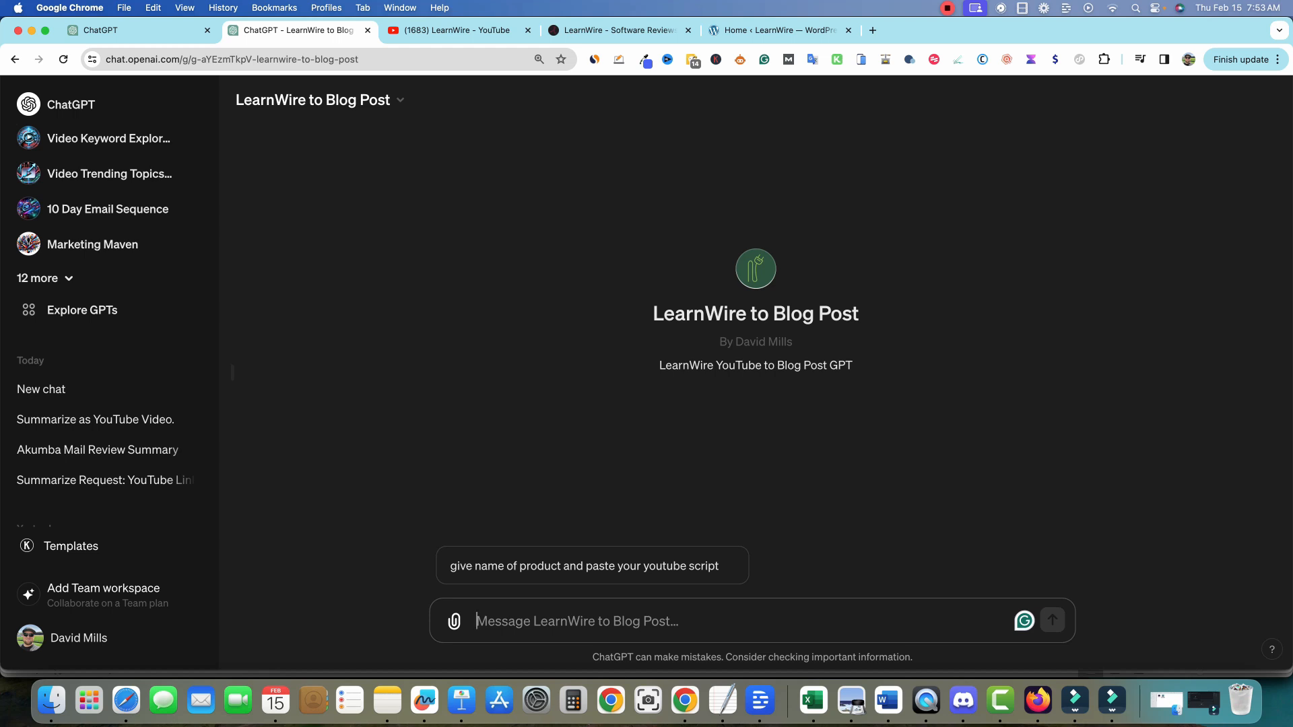
- Enter "Jupitrr Review" as the product name, checking its spelling on YouTube, paste the review transcript below it and send the message
{"action": "type", "text": "Jupiterr"}
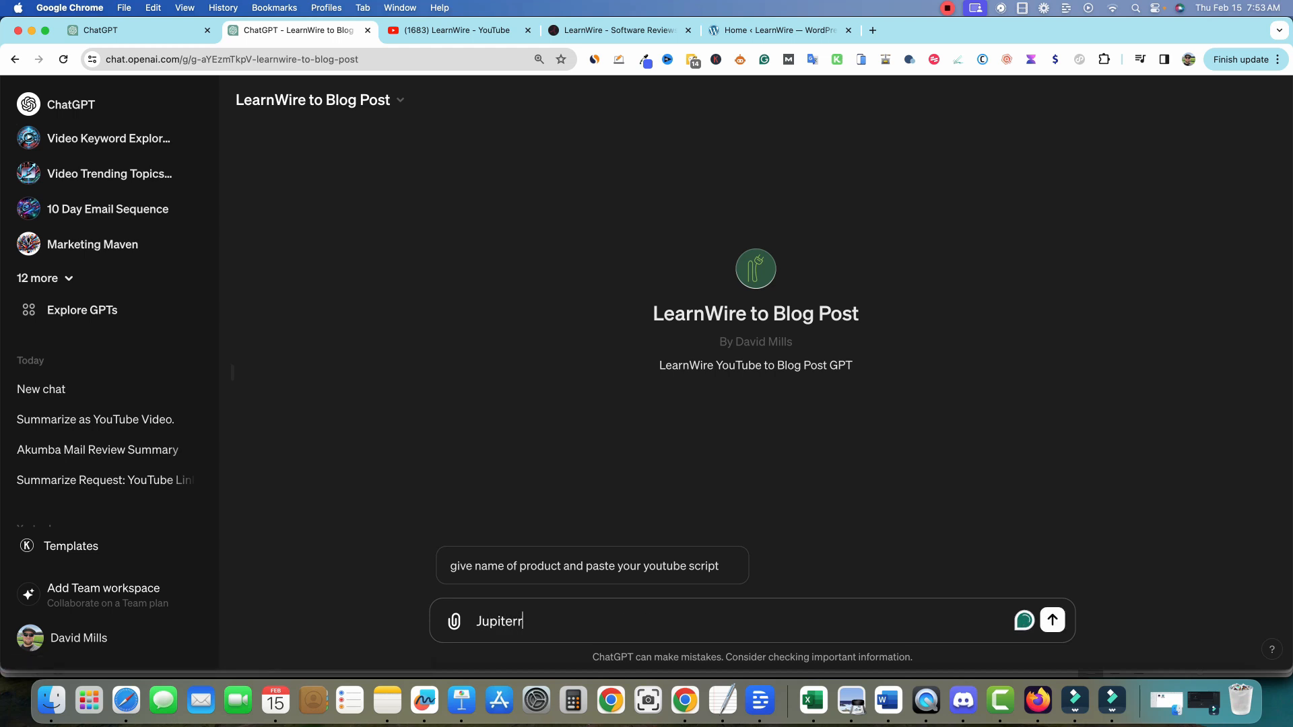
{"action": "left_click", "coordinate": [456, 30]}
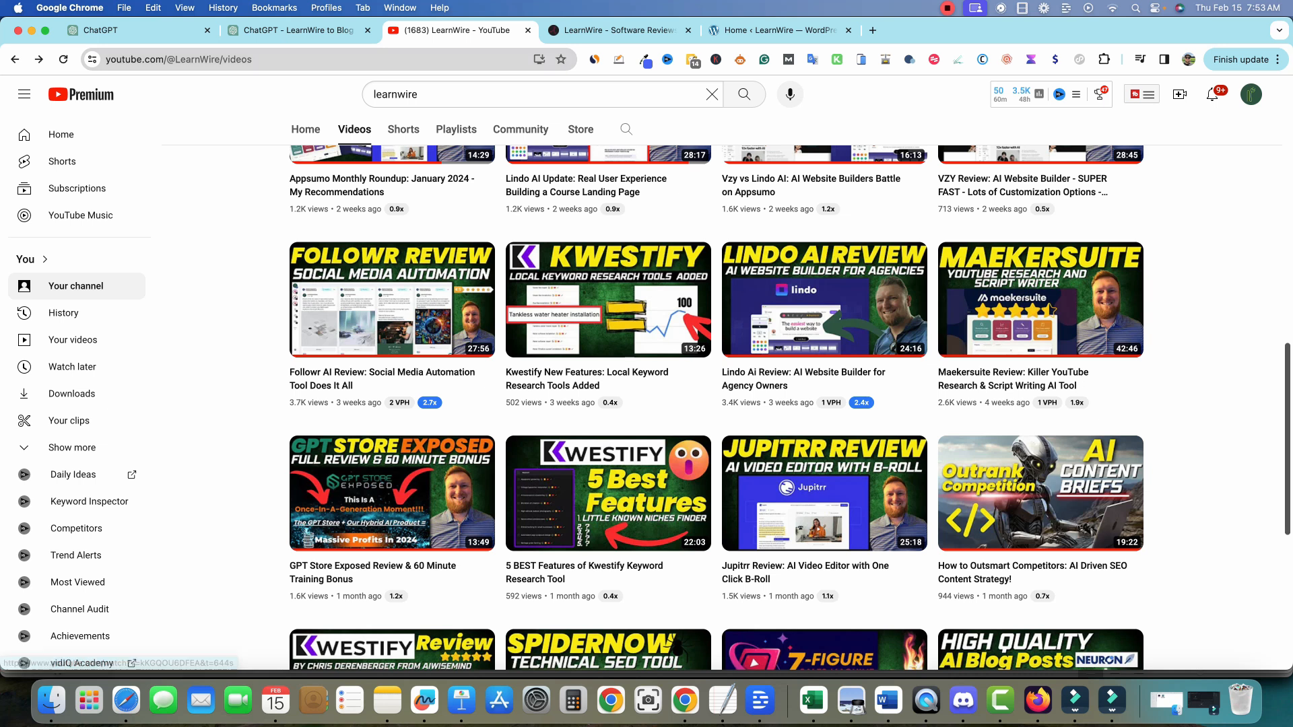
{"action": "left_click", "coordinate": [298, 30]}
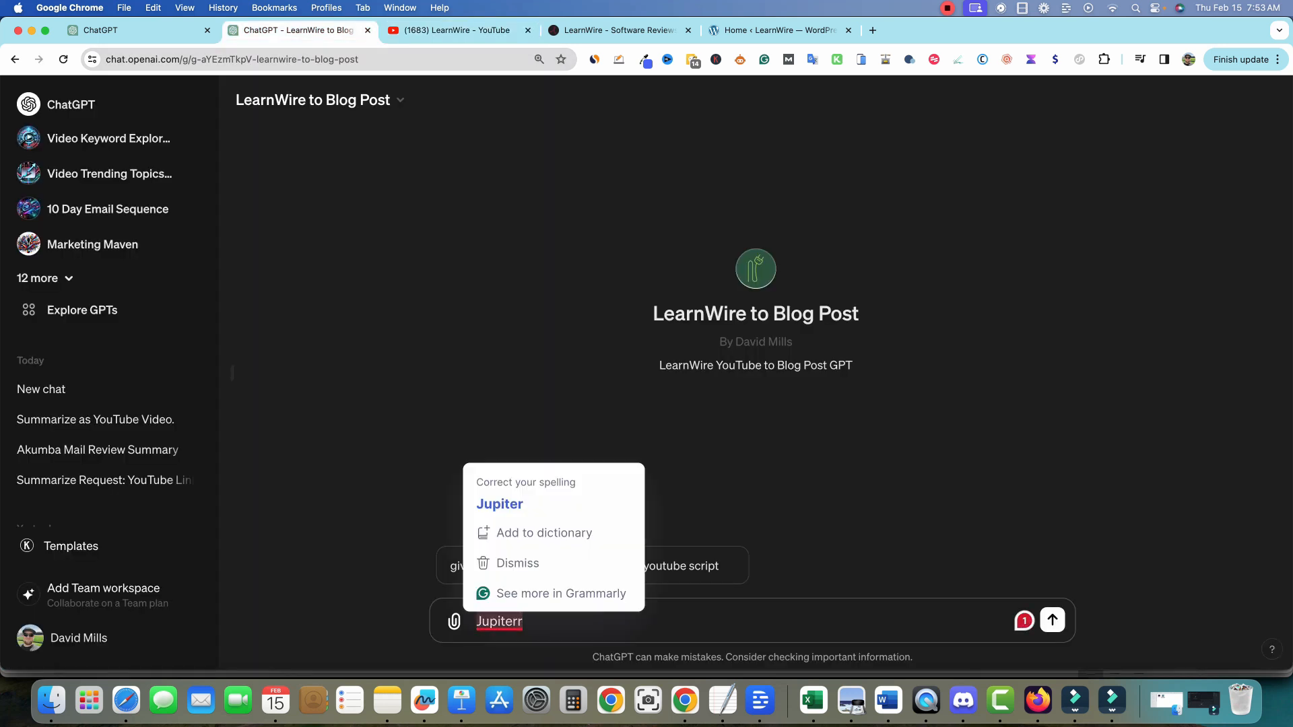
{"action": "key", "text": "BackSpace"}
{"action": "type", "text": "Review"}
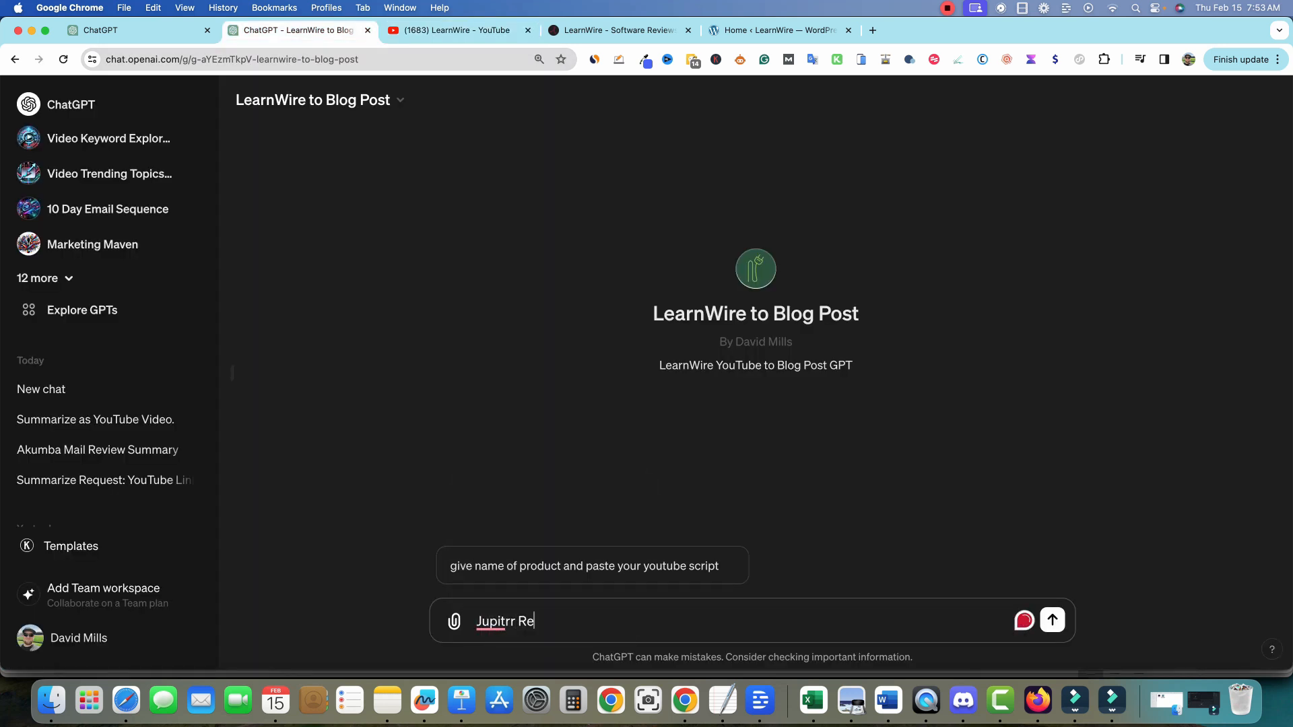
{"action": "key", "text": "shift+Return"}
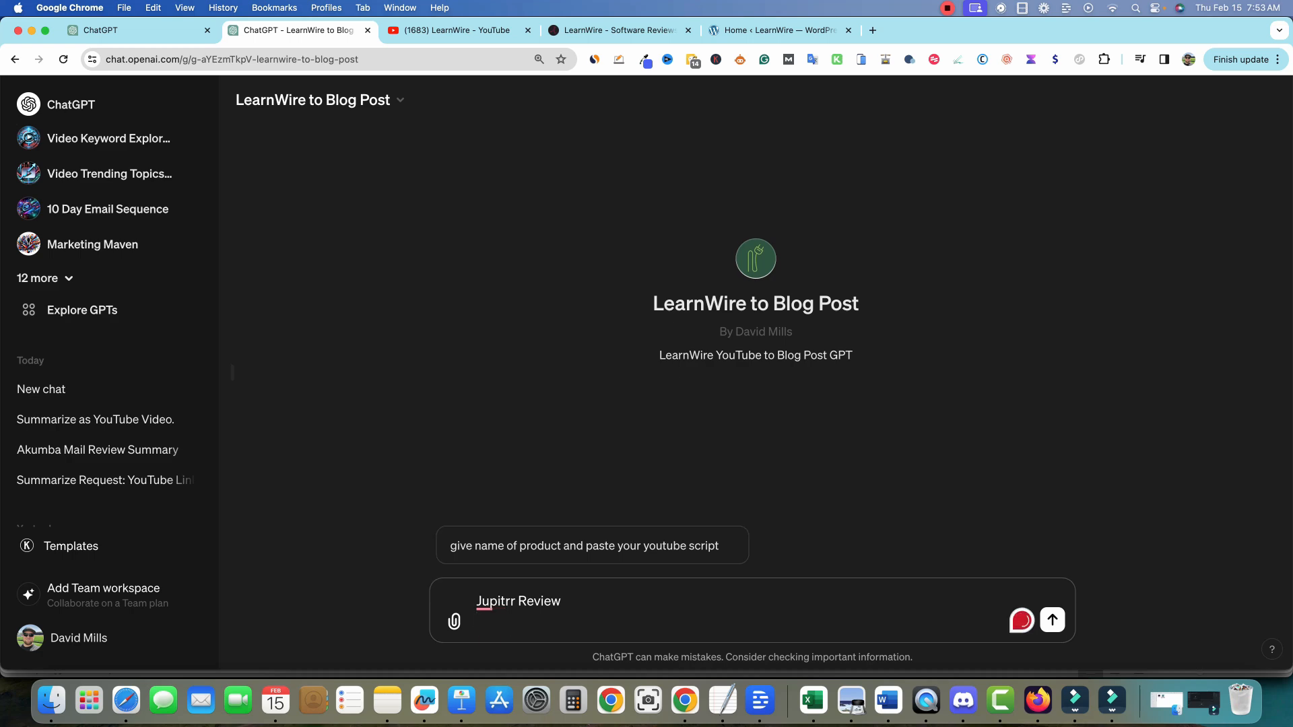
{"action": "key", "text": "super+v"}
{"action": "scroll", "coordinate": [750, 372], "scroll_direction": "down", "scroll_amount": 20}
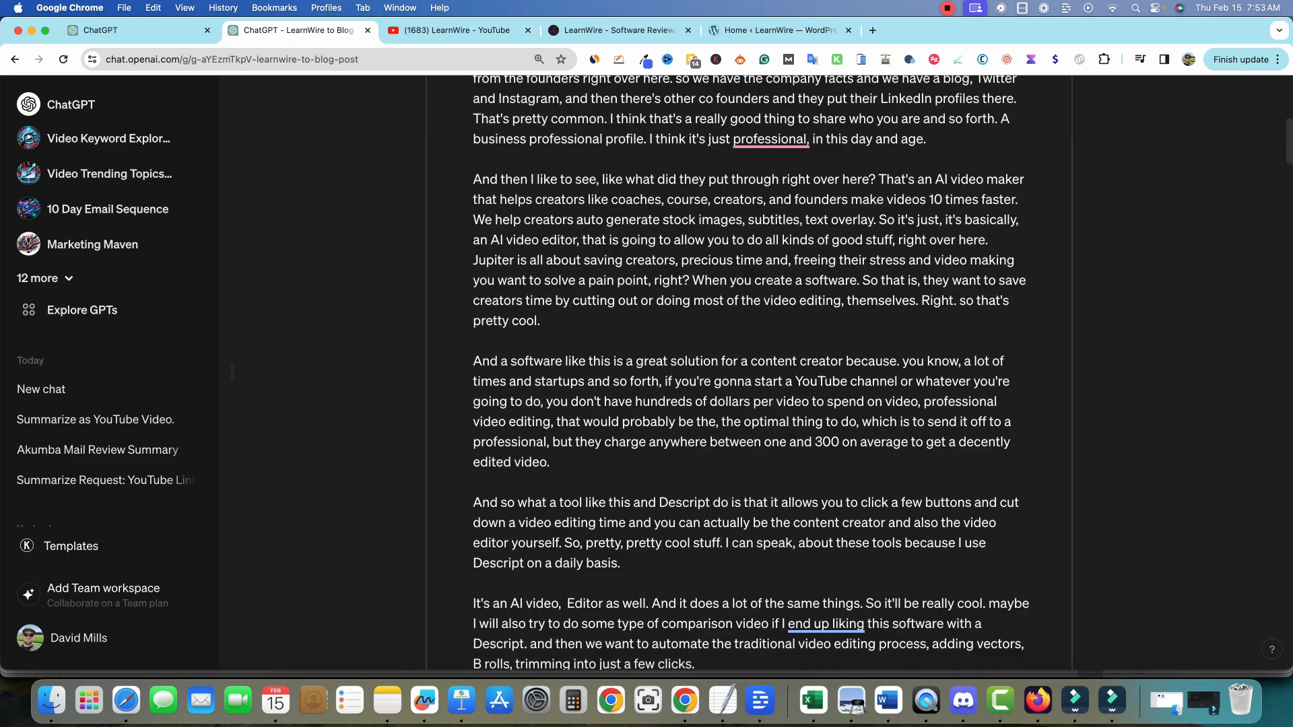
{"action": "left_click", "coordinate": [1050, 620]}
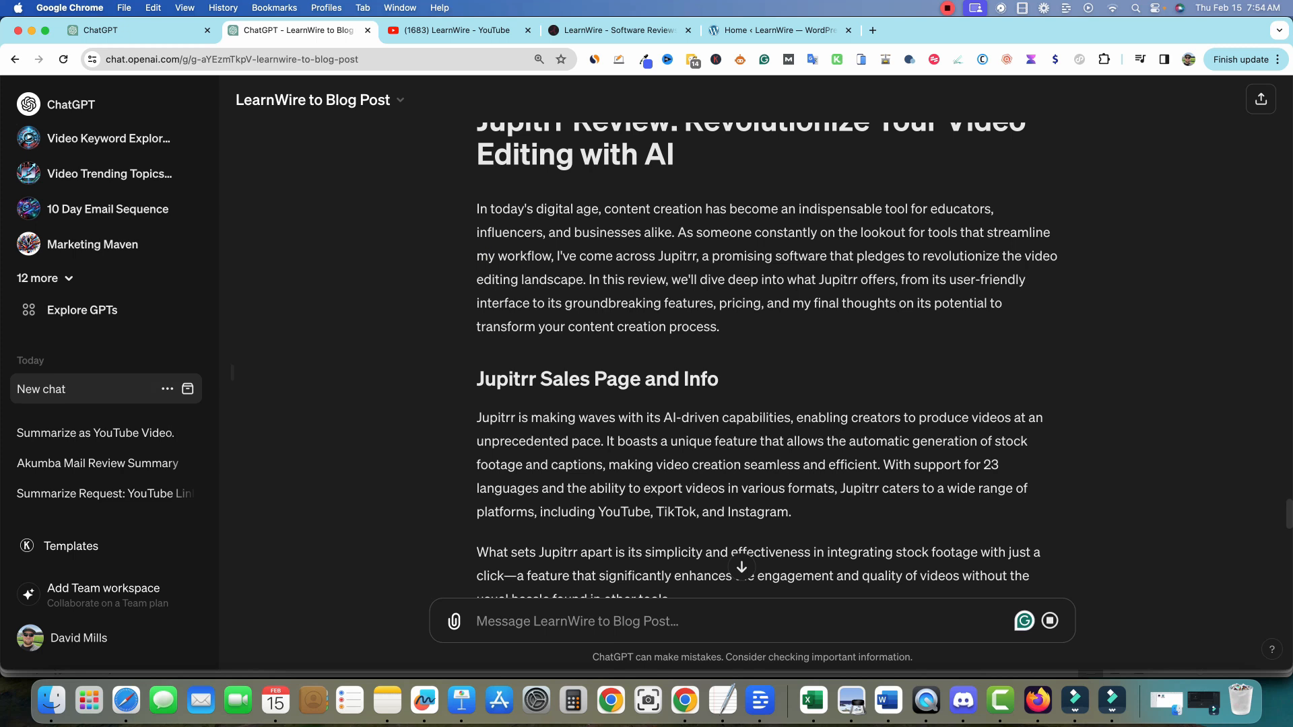
- Read the generated post's introduction and its Jupitrr Sales Page and Info section, checking the tone and headings
{"action": "left_click_drag", "start_coordinate": [477, 256], "coordinate": [557, 256]}
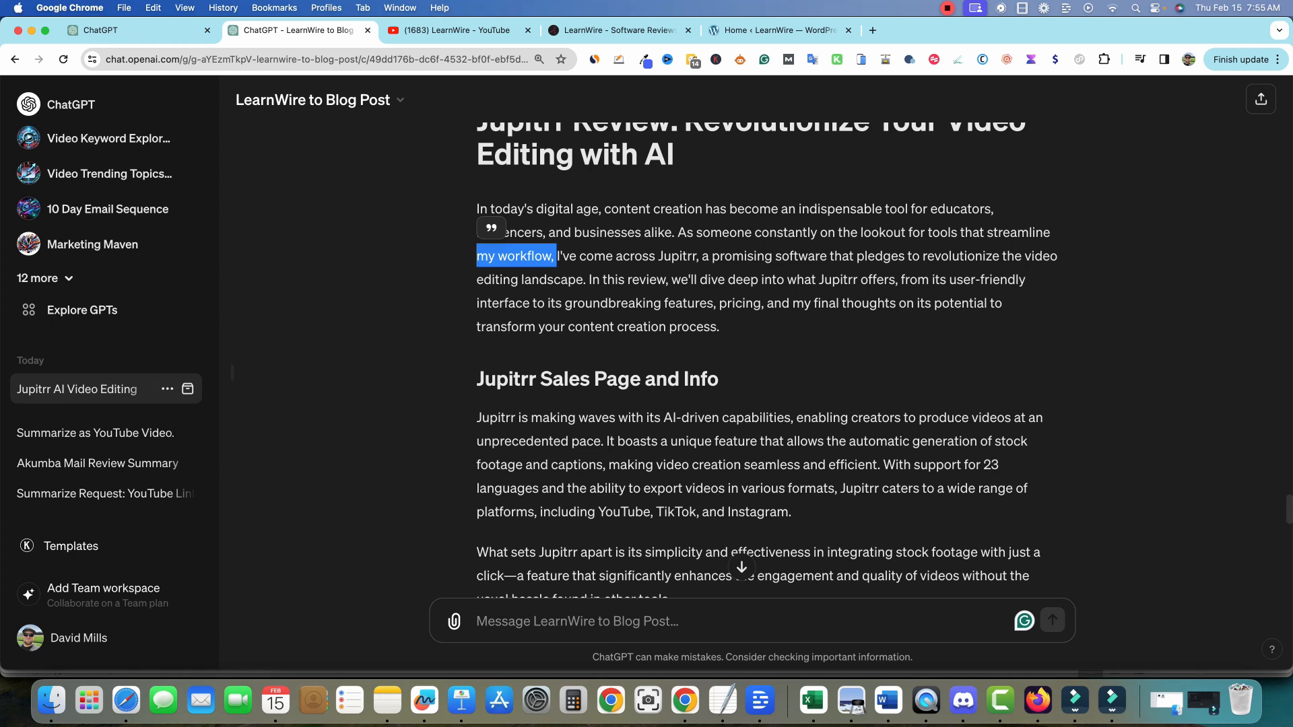
{"action": "scroll", "coordinate": [767, 359], "scroll_direction": "down", "scroll_amount": 5}
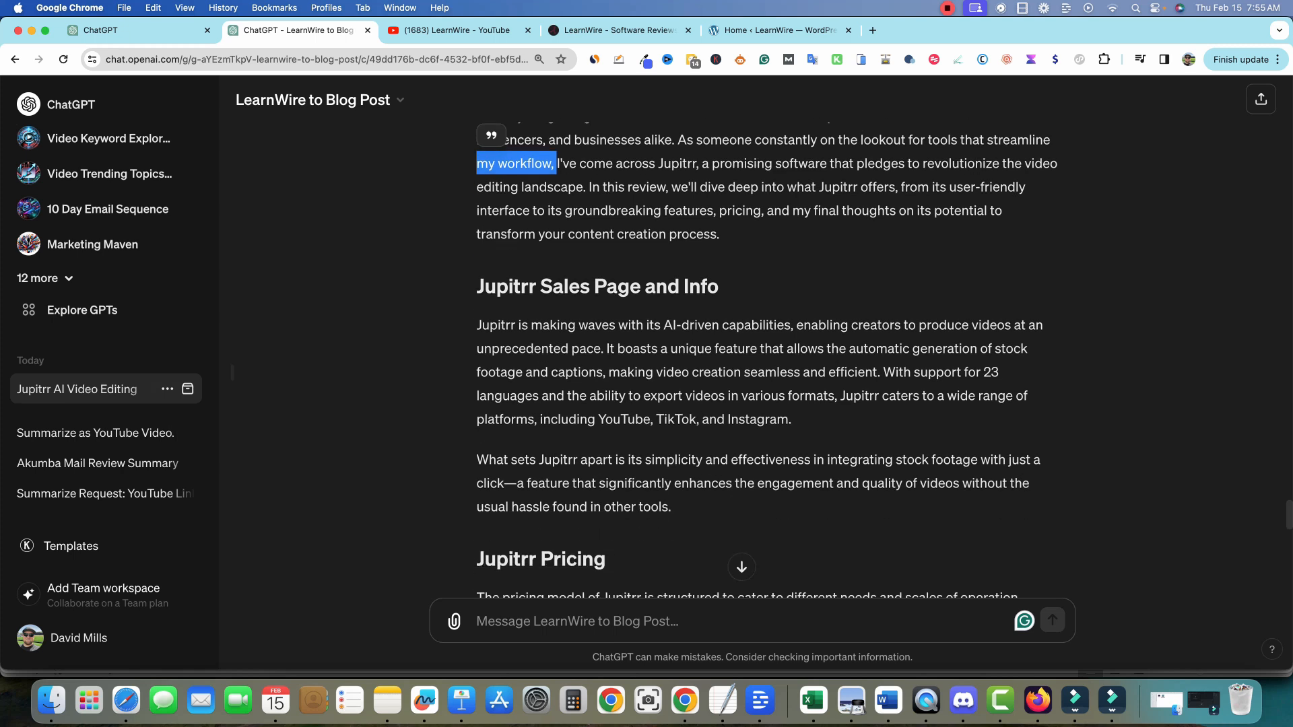
{"action": "scroll", "coordinate": [764, 359], "scroll_direction": "down", "scroll_amount": 1}
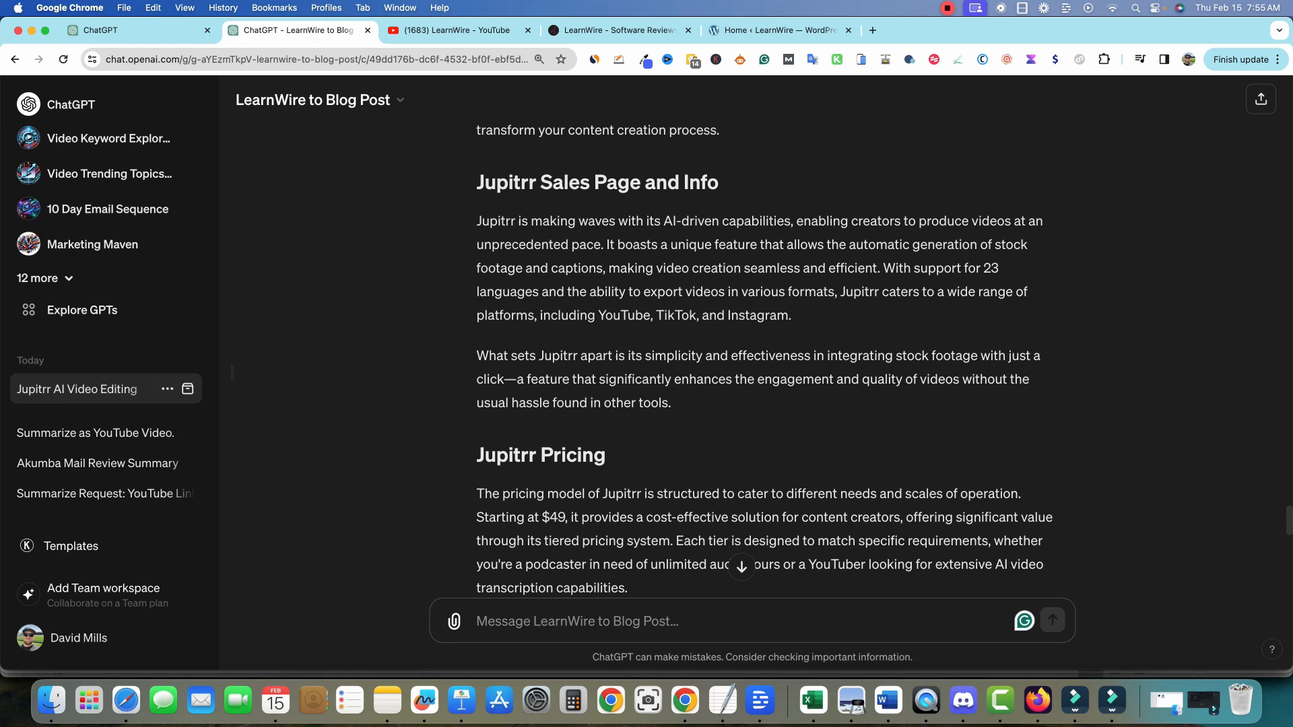
{"action": "left_click_drag", "start_coordinate": [485, 183], "coordinate": [719, 184]}
{"action": "left_click", "coordinate": [720, 184]}
{"action": "scroll", "coordinate": [764, 361], "scroll_direction": "down", "scroll_amount": 4}
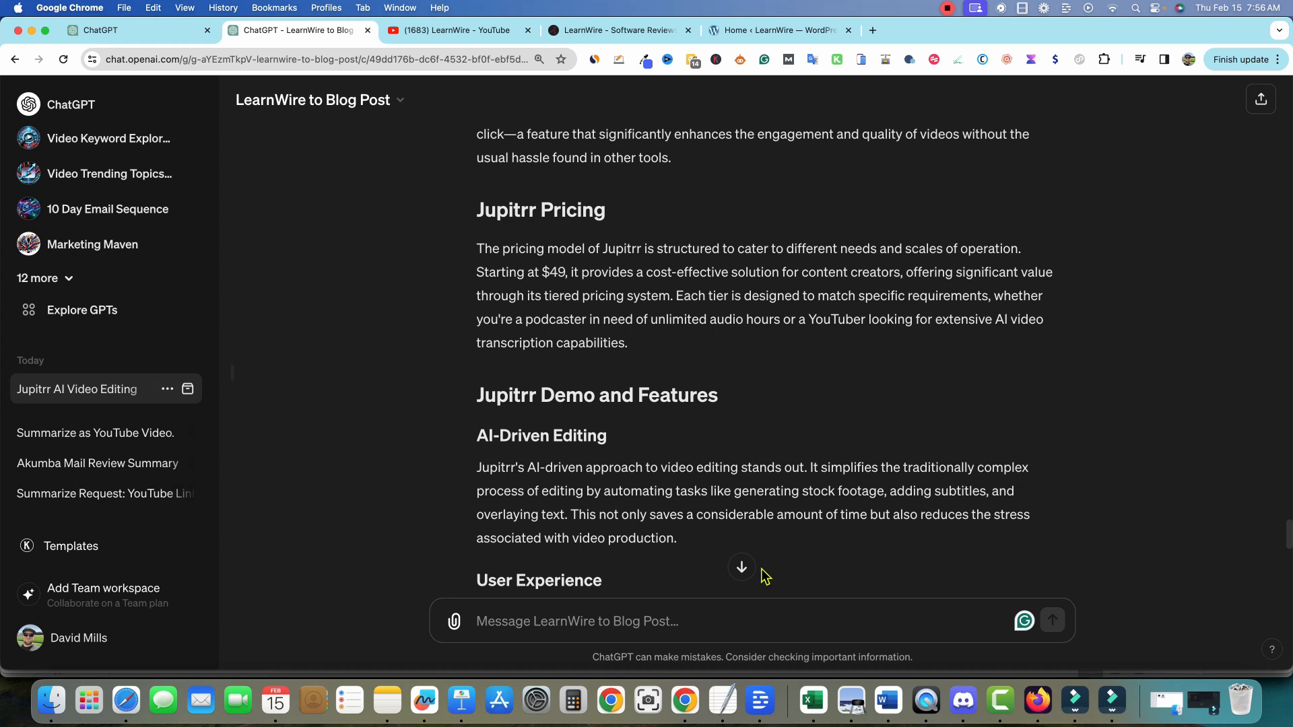
- Switch to TextEdit and append "- Please include a simple pricing table" to the "H2 = Product Name Pricing" line of the prompt
{"action": "left_click", "coordinate": [723, 700]}
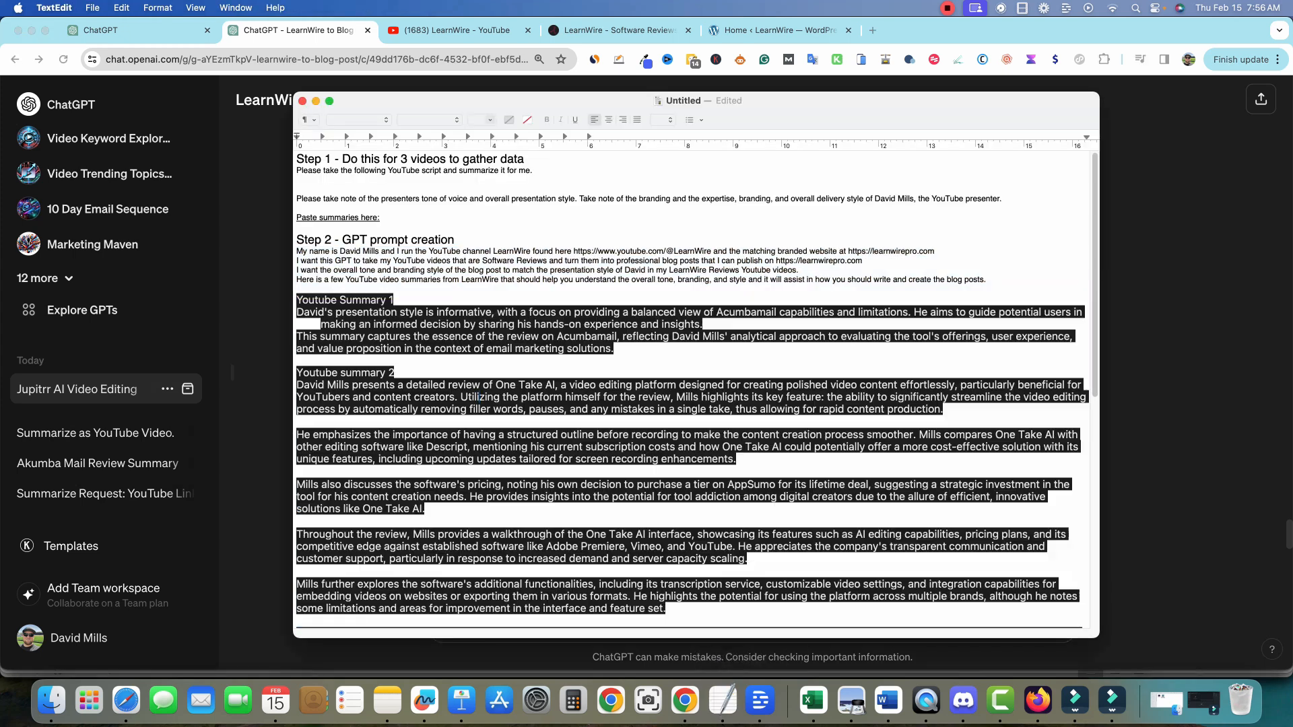
{"action": "scroll", "coordinate": [479, 280], "scroll_direction": "down", "scroll_amount": 5}
{"action": "scroll", "coordinate": [479, 280], "scroll_direction": "down", "scroll_amount": 10}
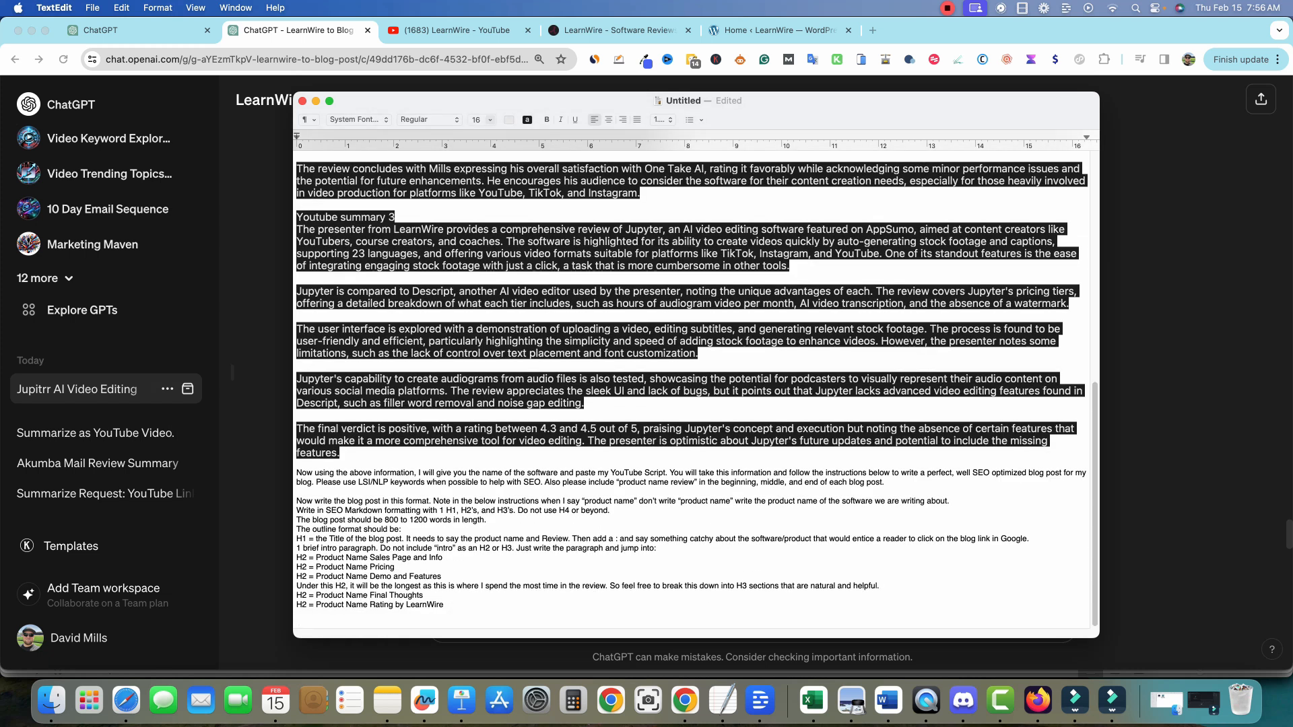
{"action": "left_click", "coordinate": [395, 567]}
{"action": "type", "text": "- Please include a simple pricing table"}
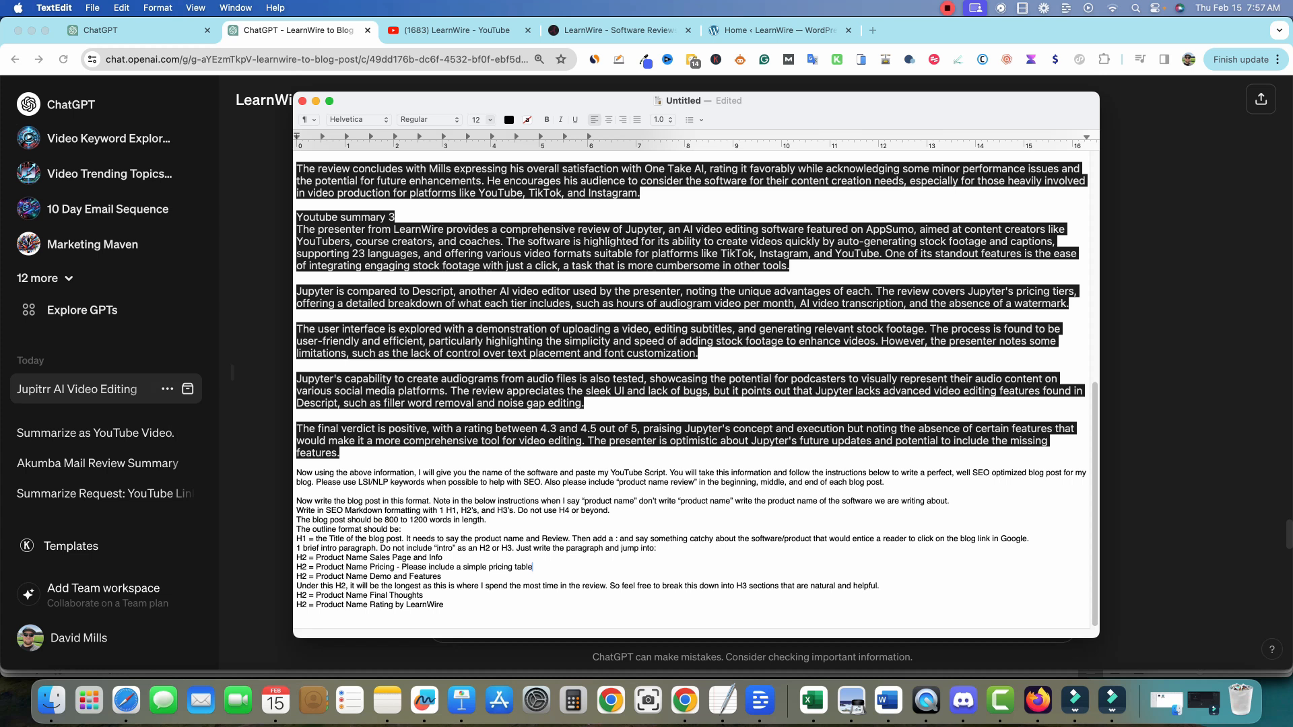
- Return to Chrome and review the post's Jupitrr Pricing section and the H3 subsections under Jupitrr Demo and Features
{"action": "key", "text": "super+Tab"}
{"action": "scroll", "coordinate": [753, 364], "scroll_direction": "down", "scroll_amount": 1}
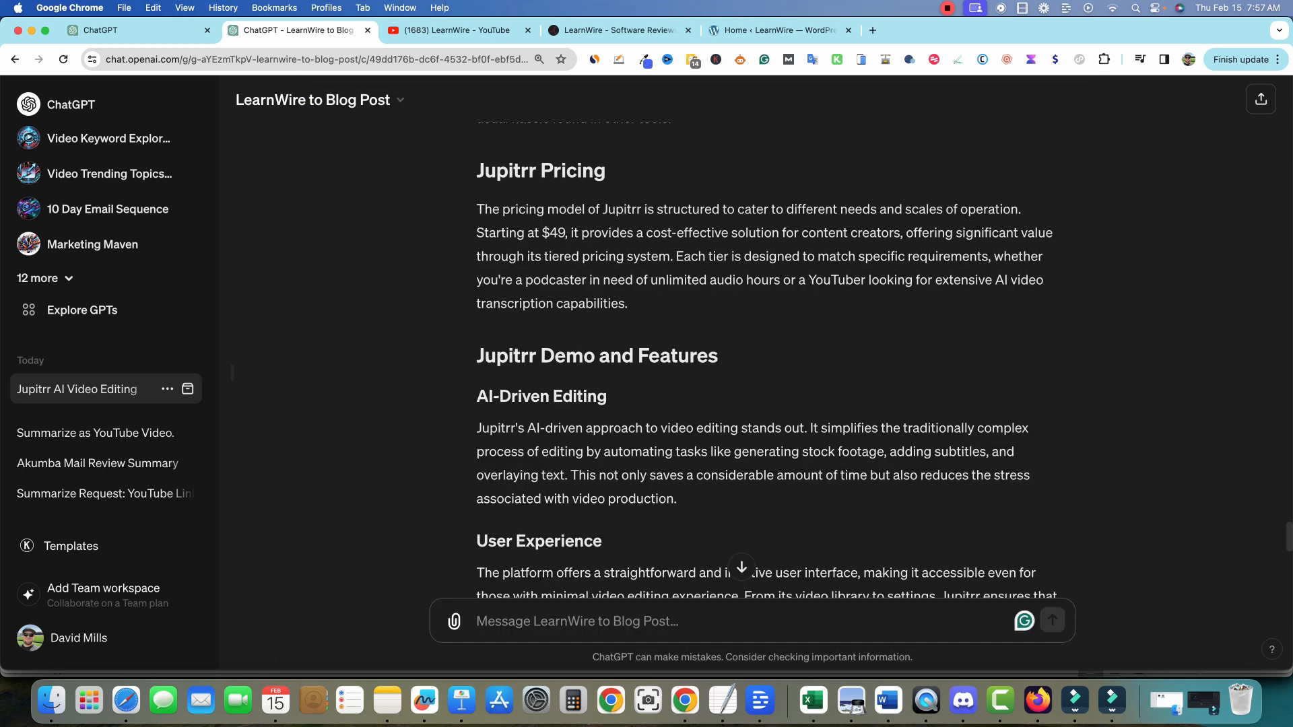
{"action": "left_click_drag", "start_coordinate": [497, 232], "coordinate": [712, 255]}
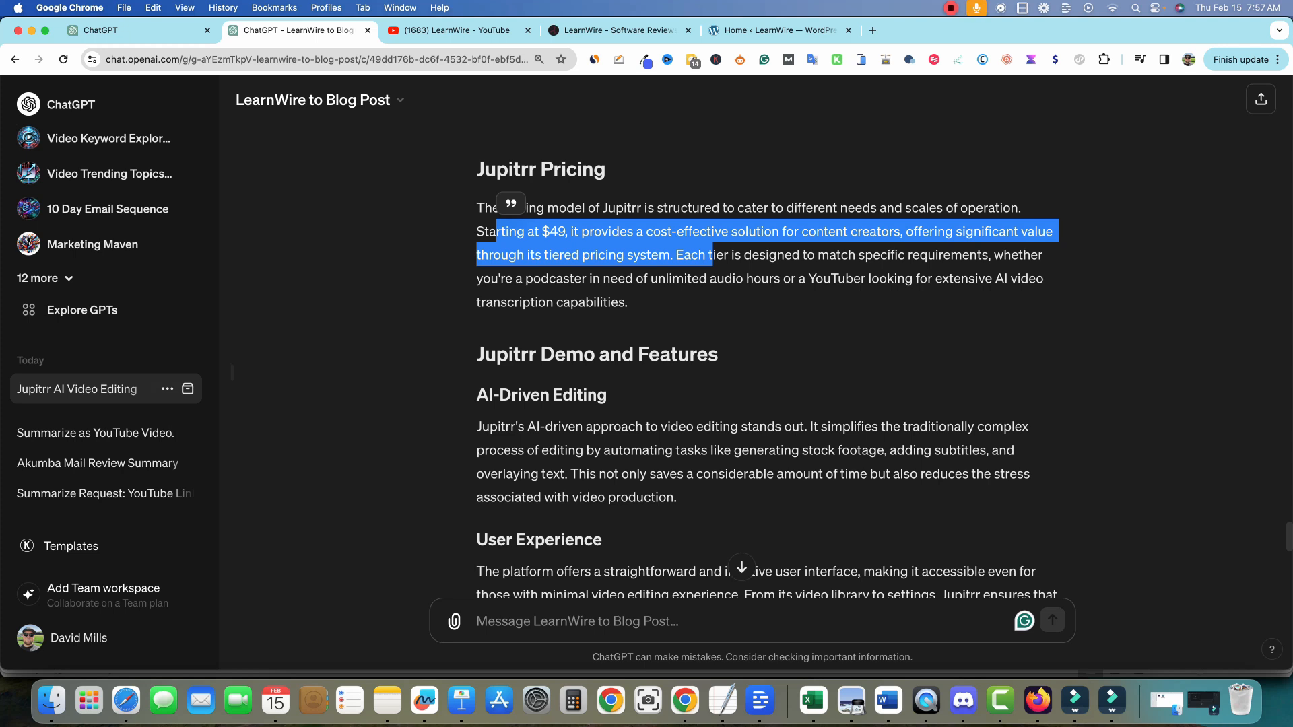
{"action": "scroll", "coordinate": [762, 378], "scroll_direction": "down", "scroll_amount": 1}
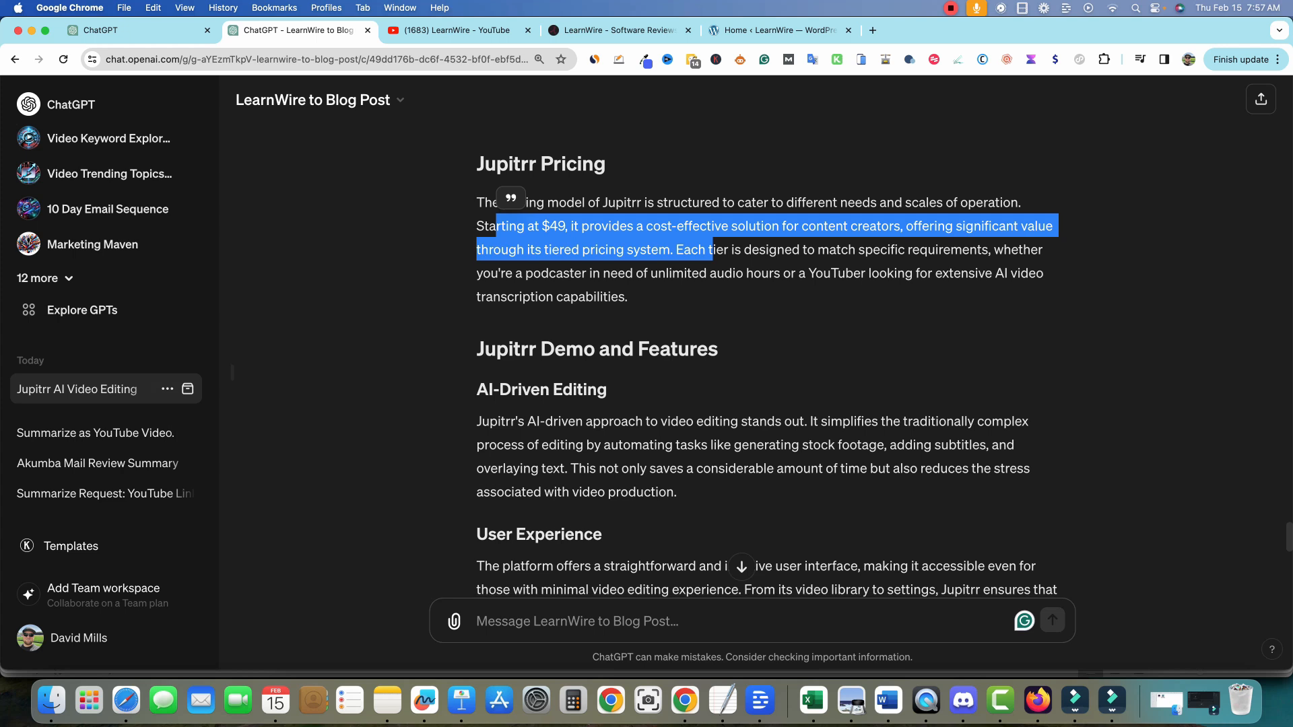
{"action": "scroll", "coordinate": [761, 377], "scroll_direction": "down", "scroll_amount": 1}
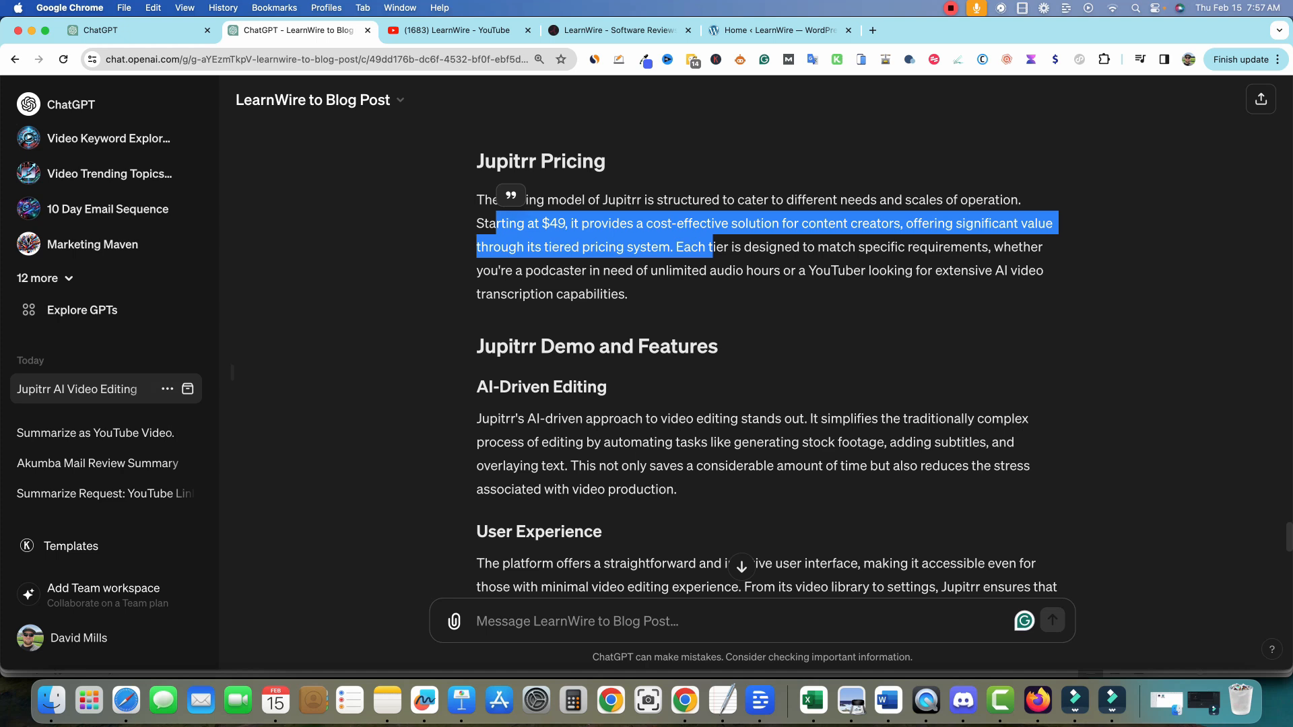
{"action": "scroll", "coordinate": [767, 359], "scroll_direction": "down", "scroll_amount": 3}
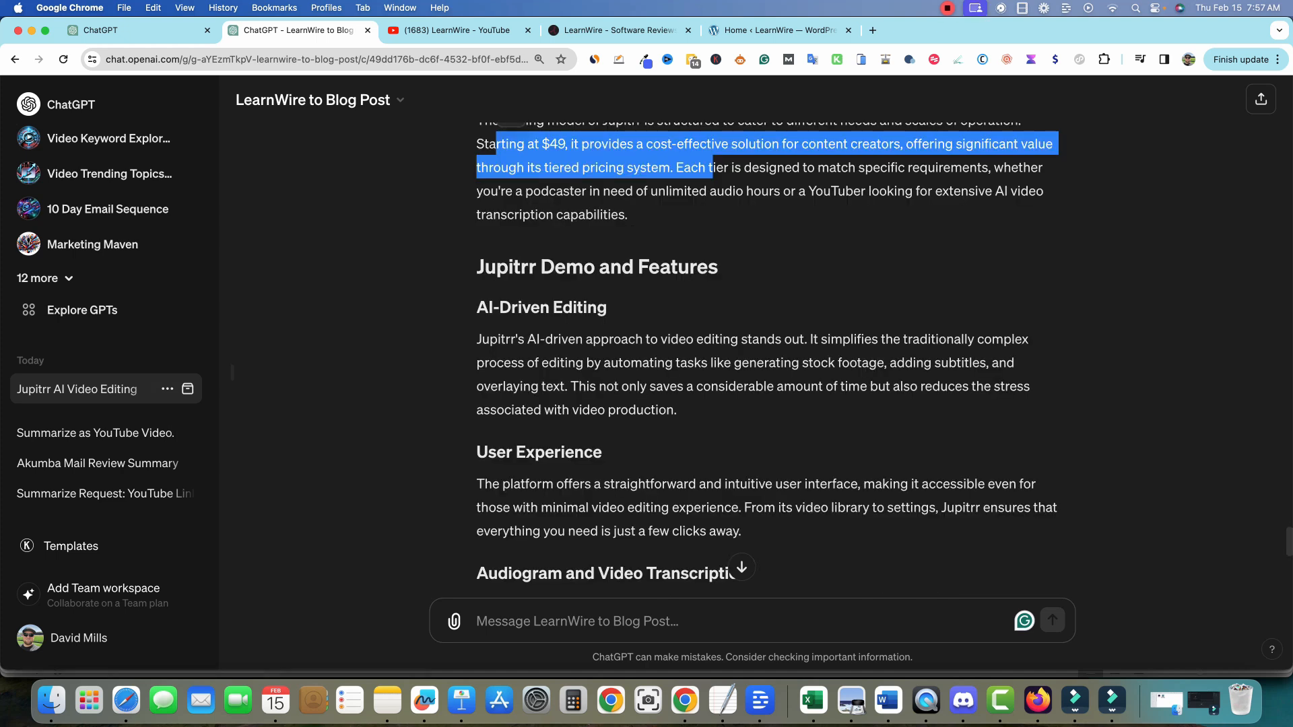
{"action": "scroll", "coordinate": [767, 358], "scroll_direction": "down", "scroll_amount": 3}
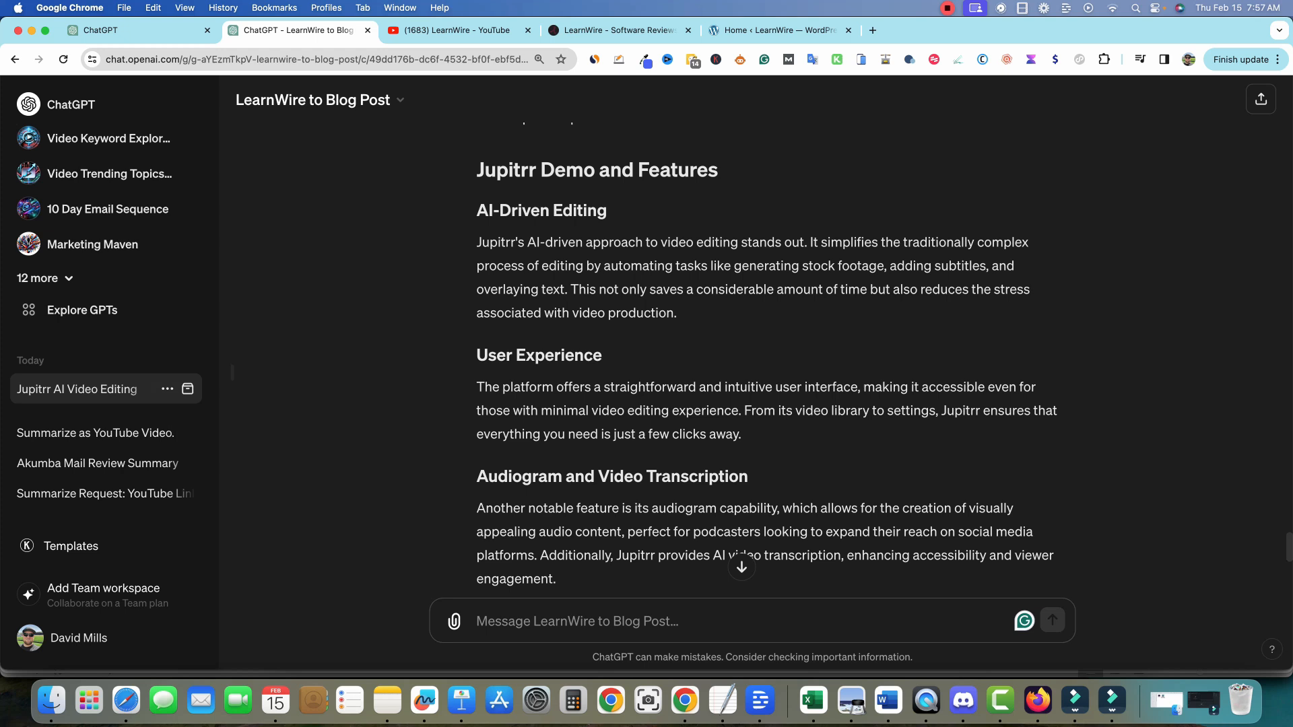
{"action": "left_click_drag", "start_coordinate": [773, 532], "coordinate": [482, 242]}
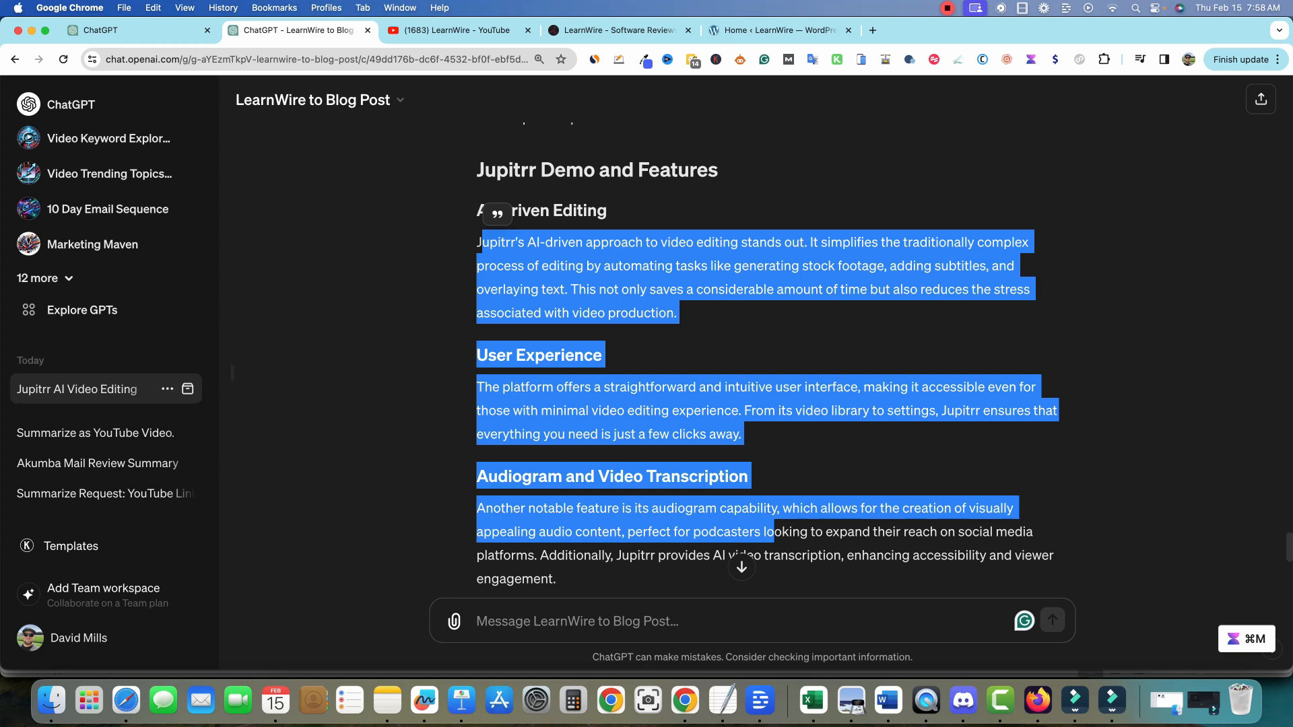
{"action": "left_click", "coordinate": [482, 243]}
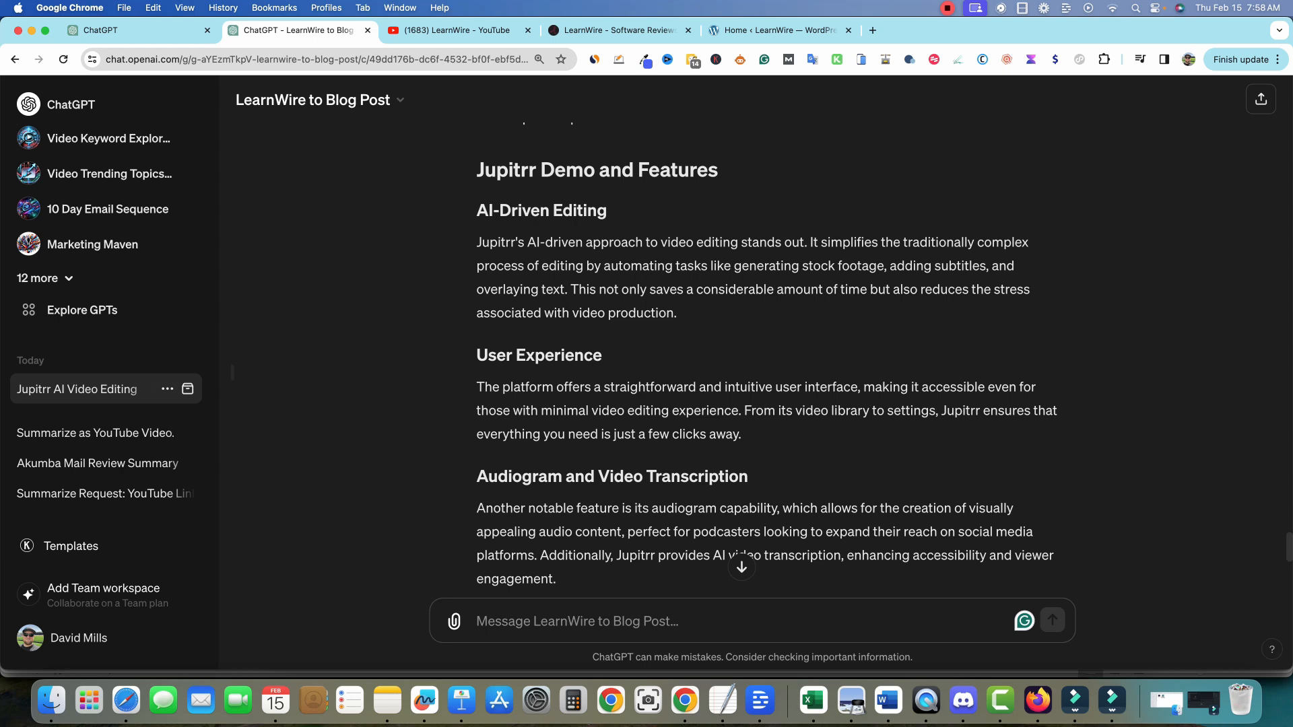
{"action": "scroll", "coordinate": [737, 556], "scroll_direction": "down", "scroll_amount": 2}
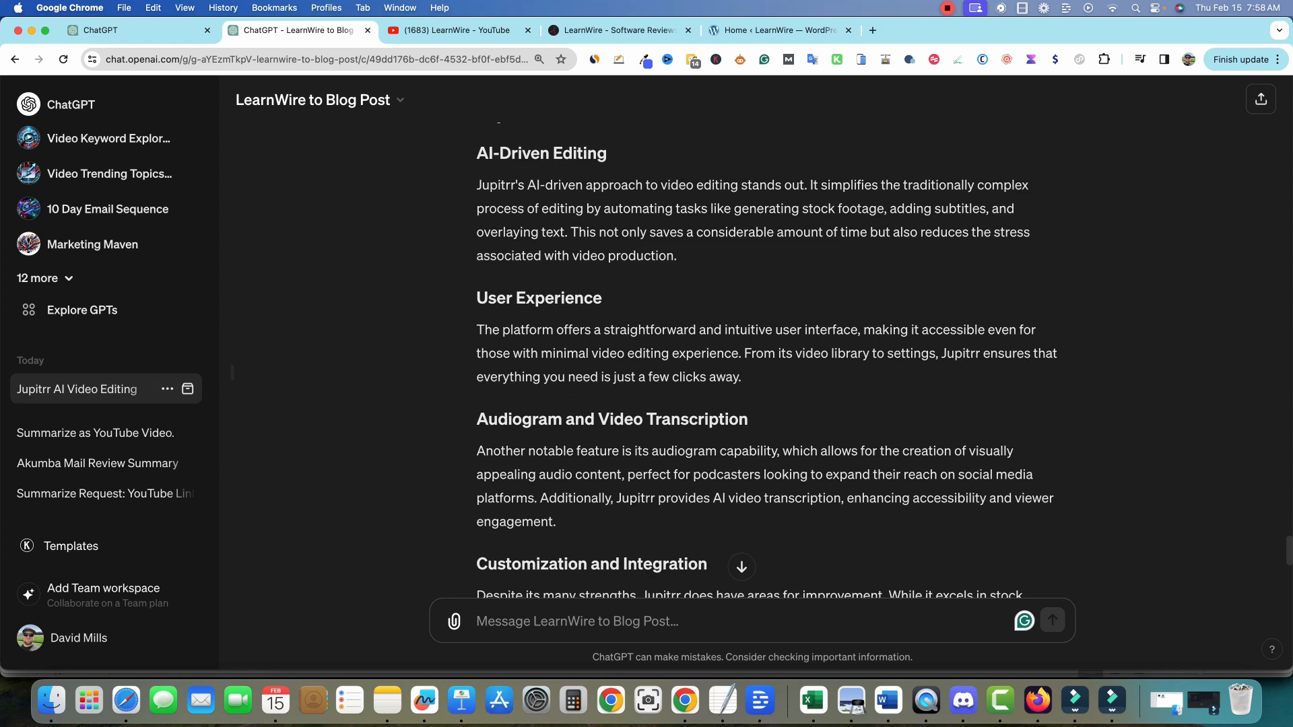
- Read the rest of the post, from the remaining feature subsections through Jupitrr Final Thoughts and Jupitrr Rating by LearnWire
{"action": "scroll", "coordinate": [741, 559], "scroll_direction": "down", "scroll_amount": 3}
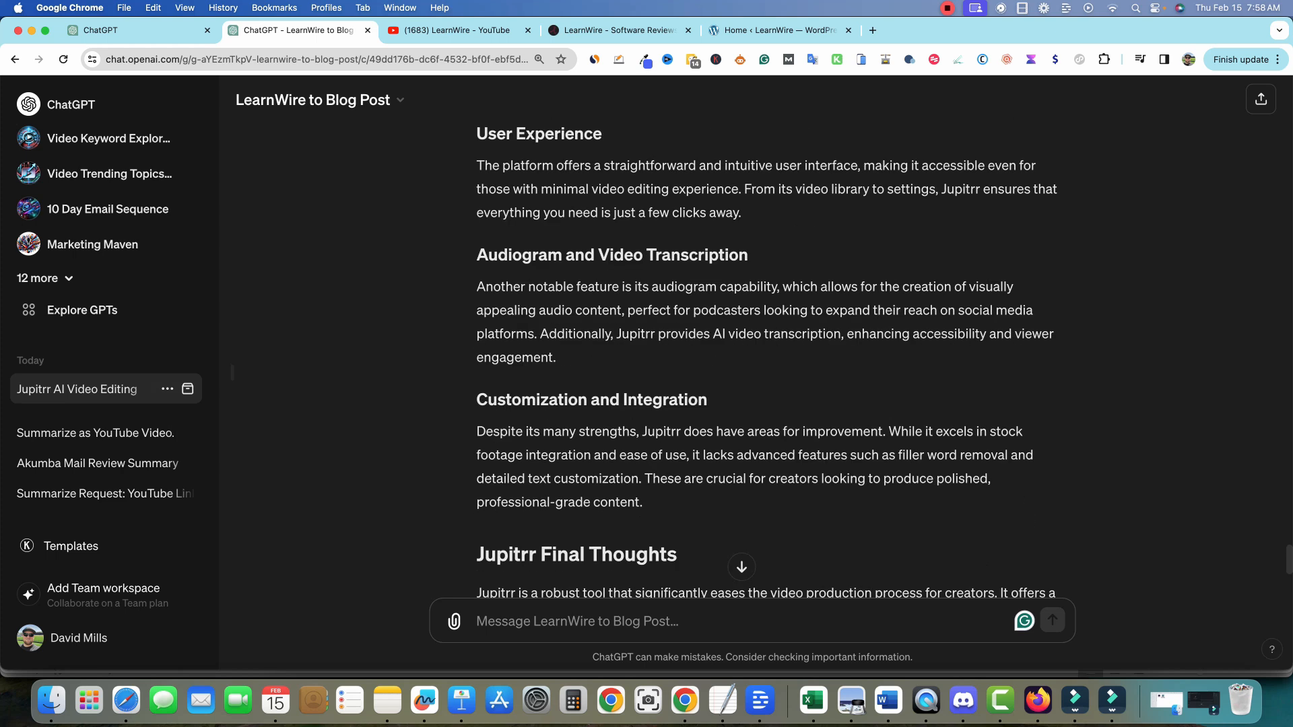
{"action": "scroll", "coordinate": [741, 559], "scroll_direction": "down", "scroll_amount": 3}
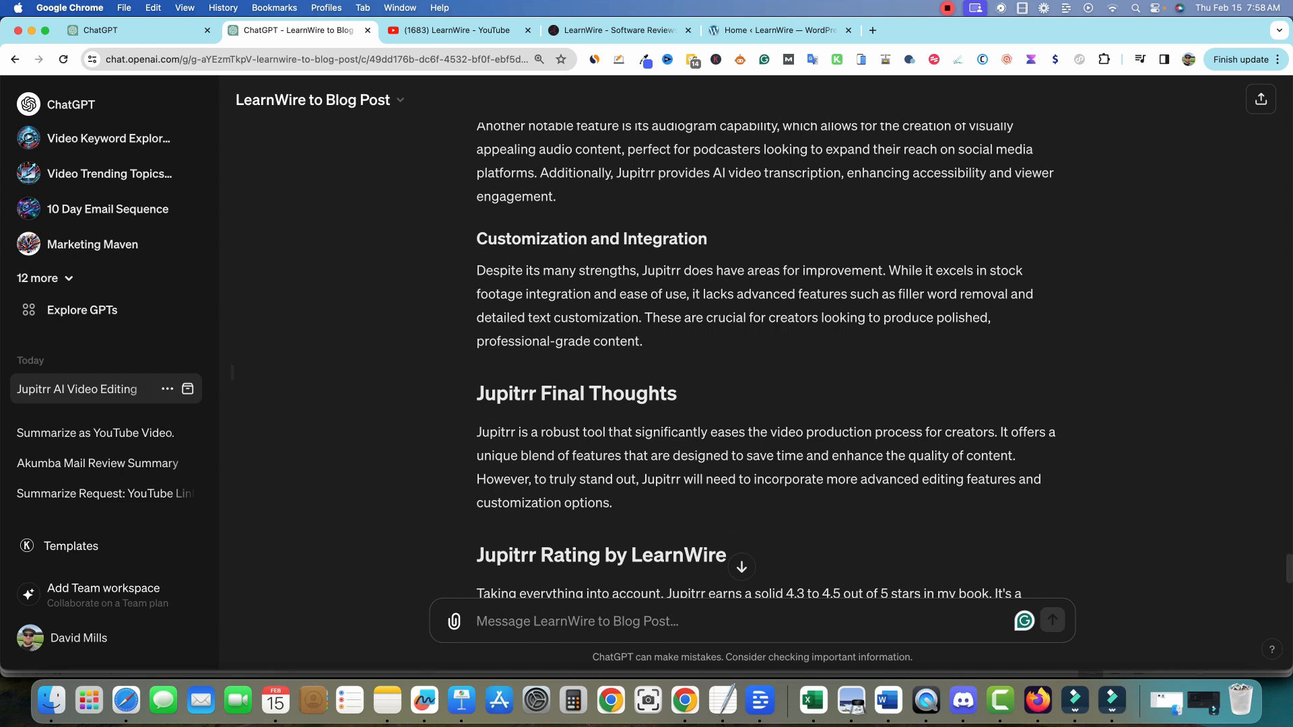
{"action": "scroll", "coordinate": [741, 559], "scroll_direction": "down", "scroll_amount": 2}
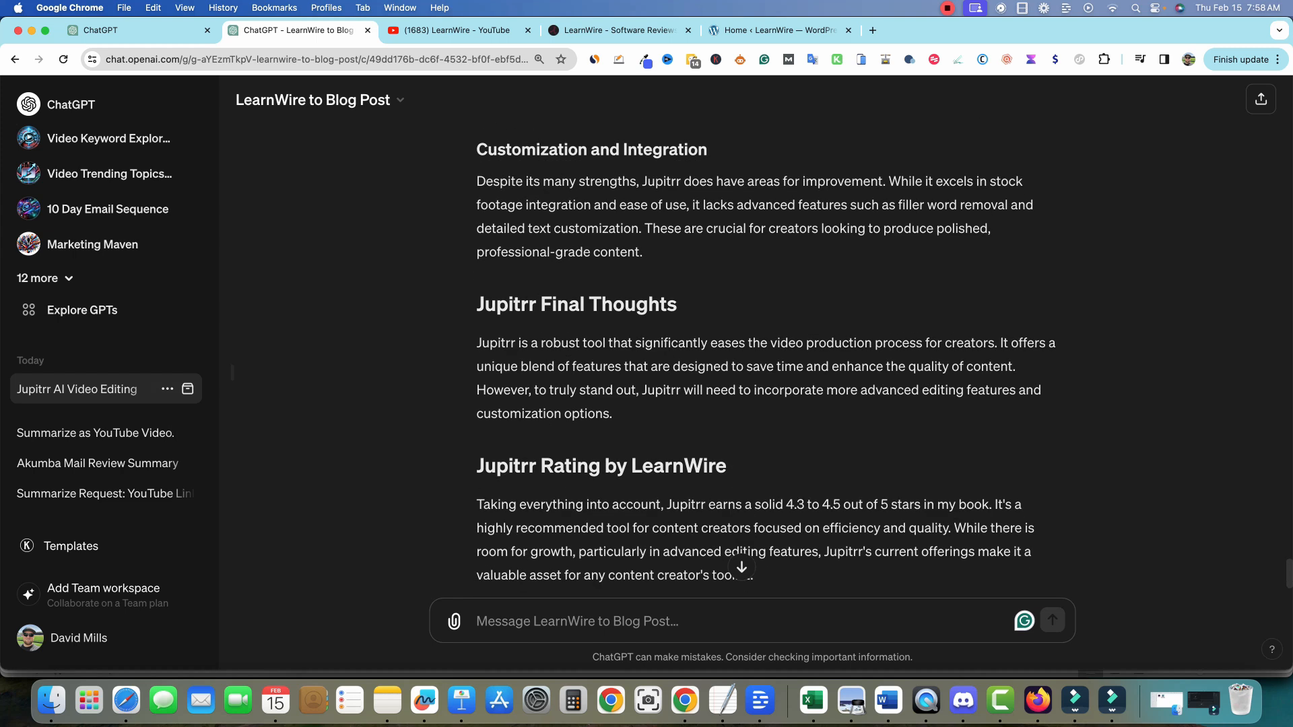
{"action": "left_click_drag", "start_coordinate": [779, 390], "coordinate": [613, 413]}
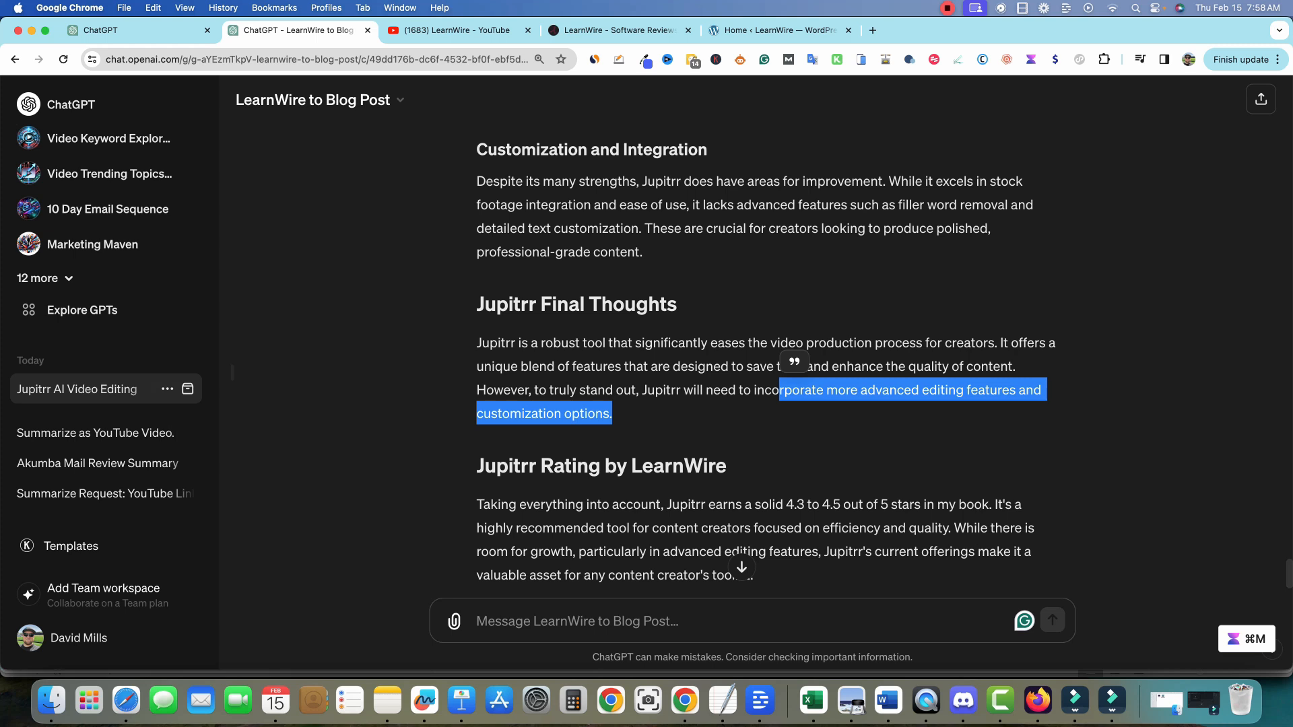
{"action": "left_click", "coordinate": [626, 415]}
{"action": "left_click_drag", "start_coordinate": [640, 390], "coordinate": [727, 468]}
{"action": "left_click", "coordinate": [728, 466]}
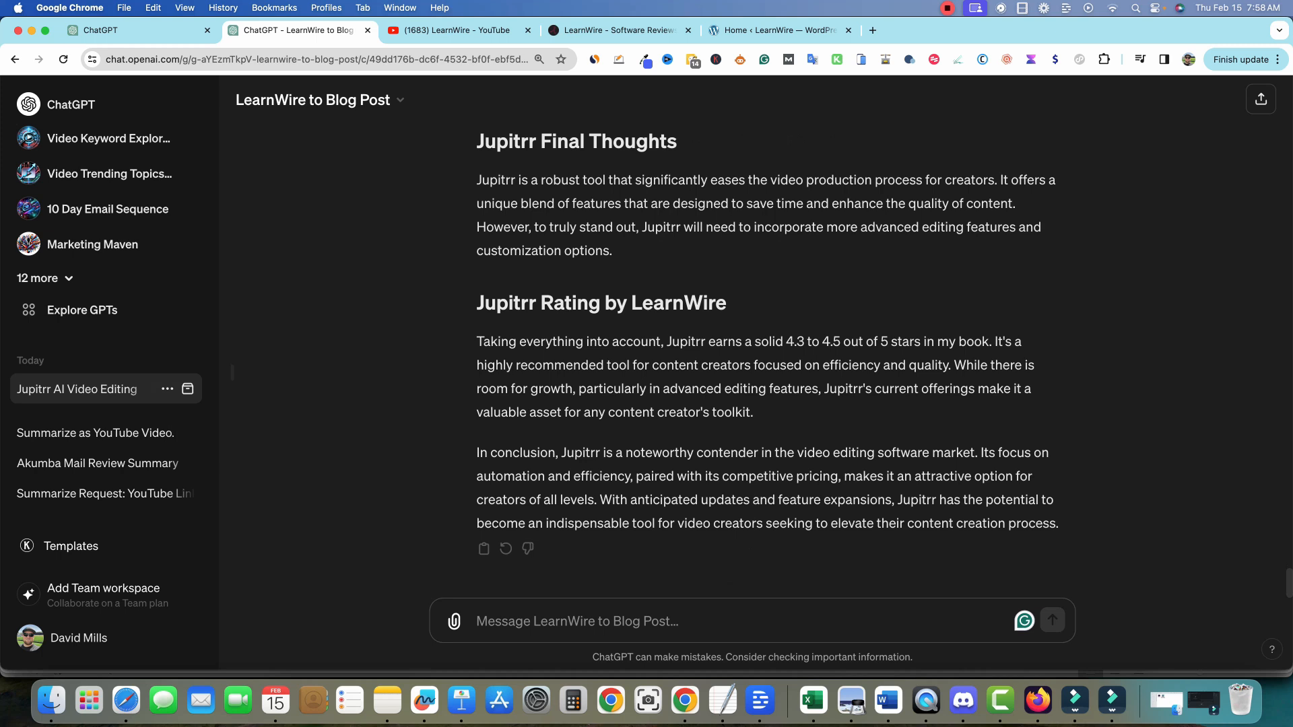
{"action": "left_click_drag", "start_coordinate": [783, 342], "coordinate": [477, 369]}
- Select the blog post text from its conclusion back to the introduction and count its words with Word Counter Plus
{"action": "left_click", "coordinate": [1059, 523]}
{"action": "right_click", "coordinate": [498, 391]}
{"action": "left_click", "coordinate": [561, 594]}
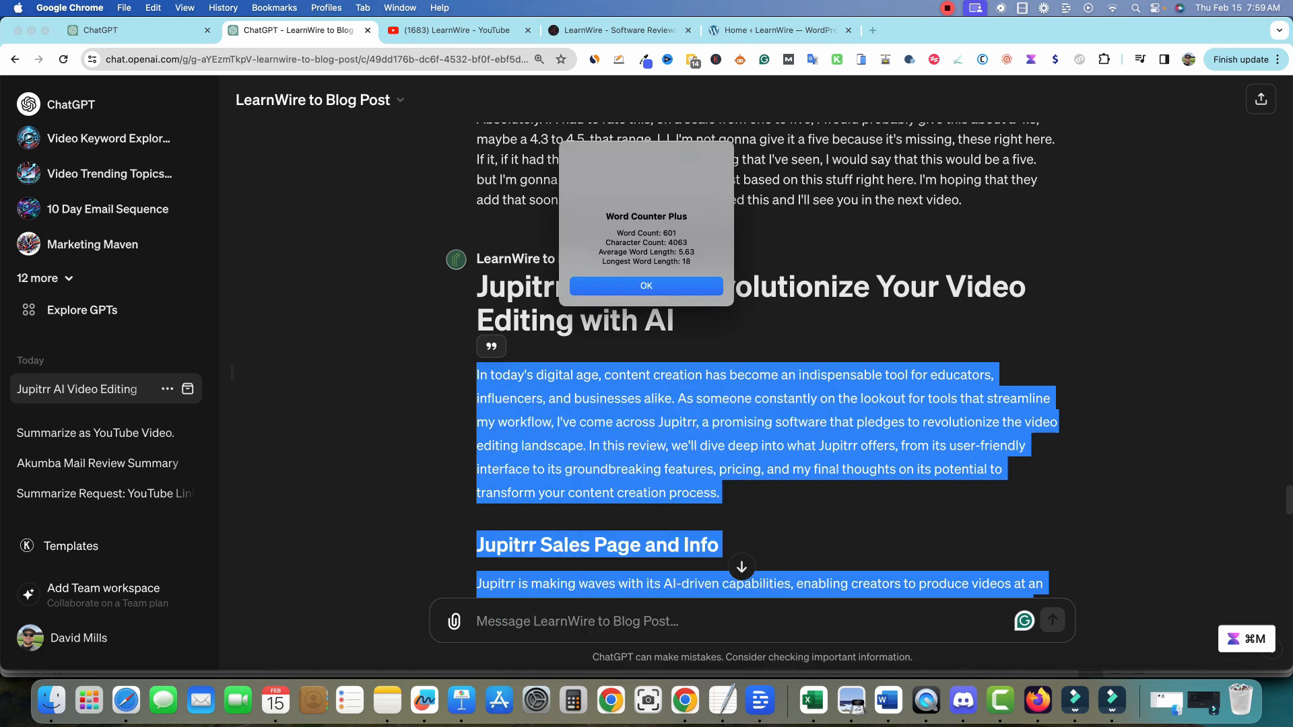
{"action": "left_click", "coordinate": [647, 286]}
{"action": "left_click", "coordinate": [651, 479]}
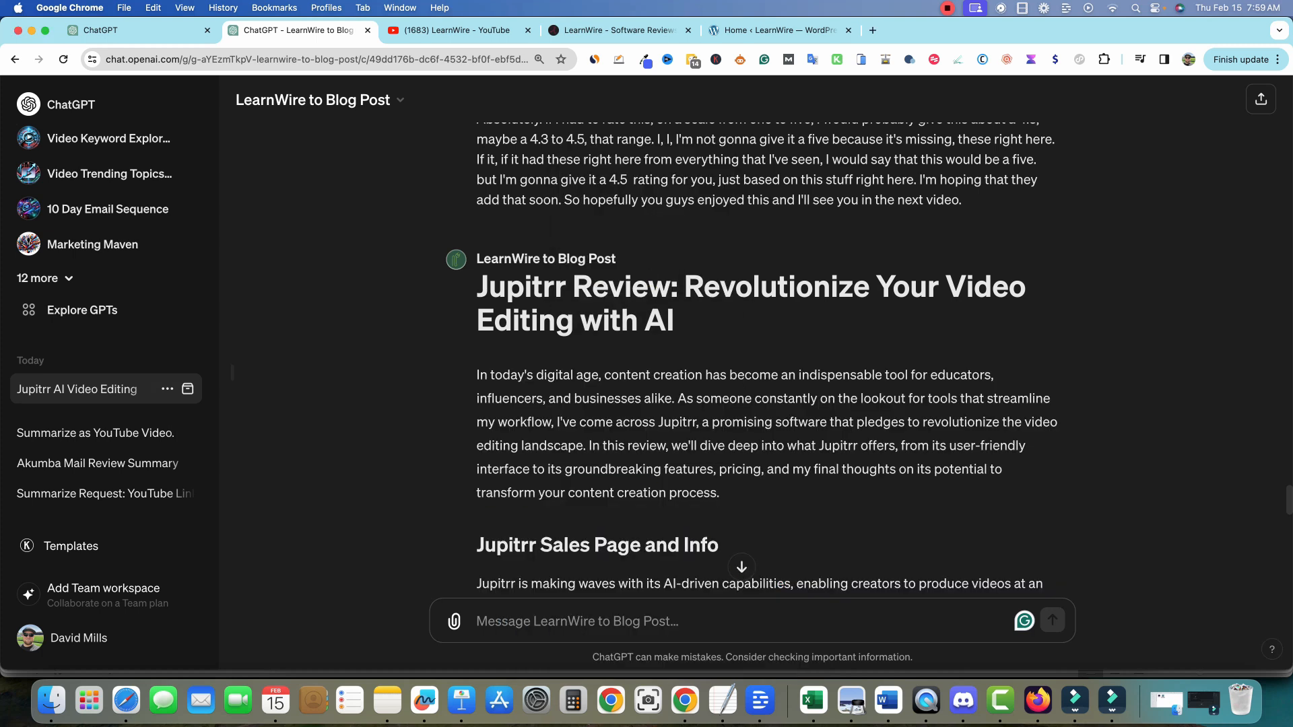
- Skim the generated post from its opening sections to the conclusion and go back up to the Jupitrr Pricing section
{"action": "scroll", "coordinate": [664, 566], "scroll_direction": "down", "scroll_amount": 15}
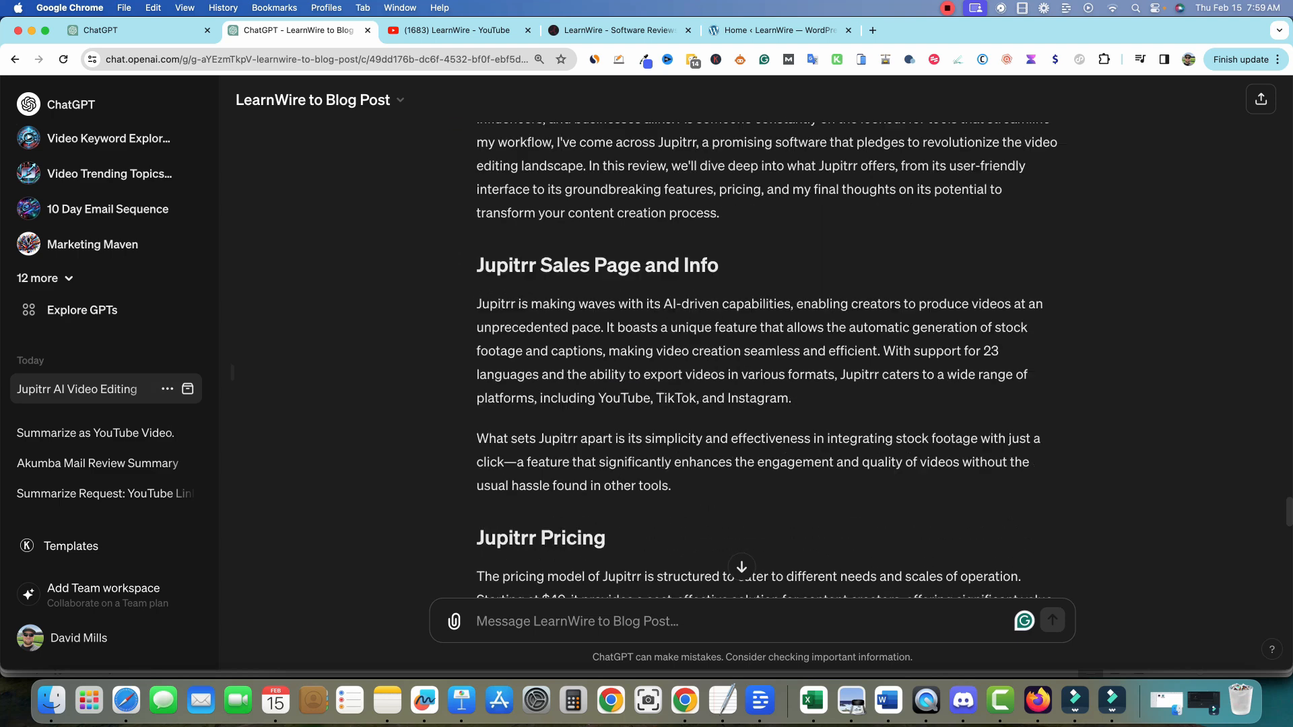
{"action": "scroll", "coordinate": [768, 351], "scroll_direction": "down", "scroll_amount": 5}
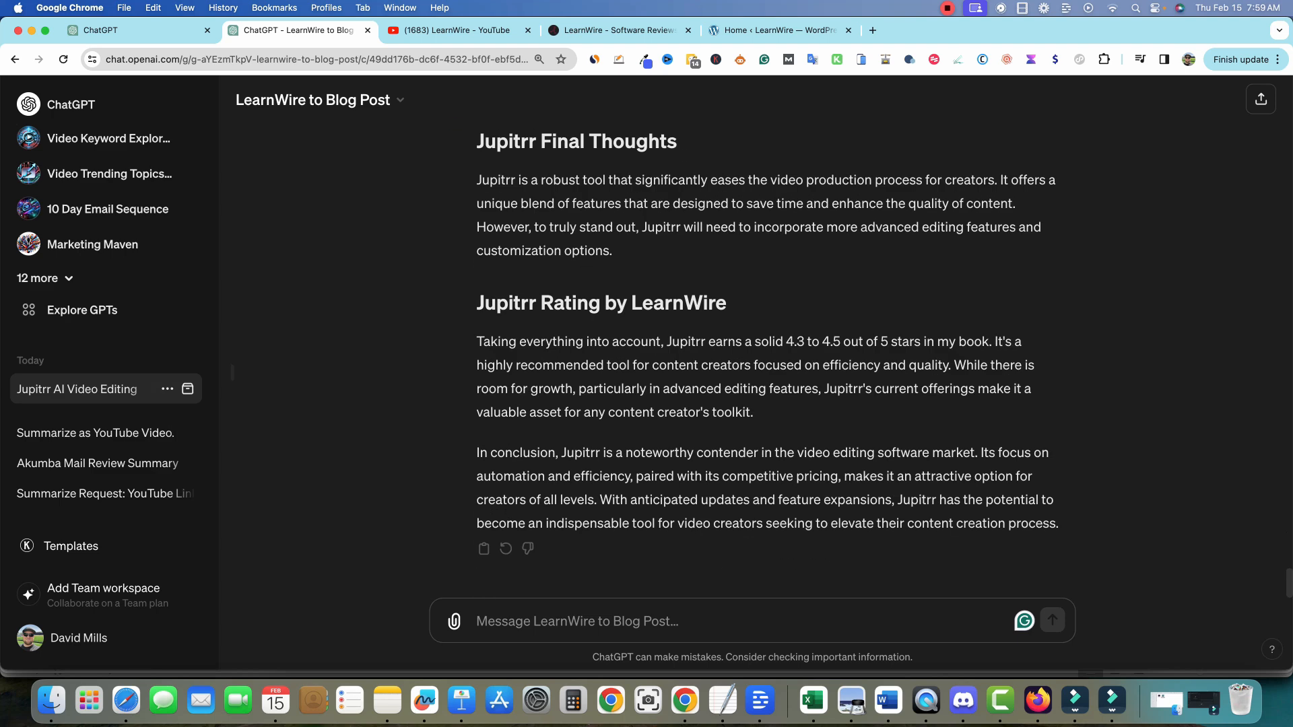
{"action": "scroll", "coordinate": [768, 351], "scroll_direction": "up", "scroll_amount": 5}
{"action": "scroll", "coordinate": [768, 350], "scroll_direction": "up", "scroll_amount": 20}
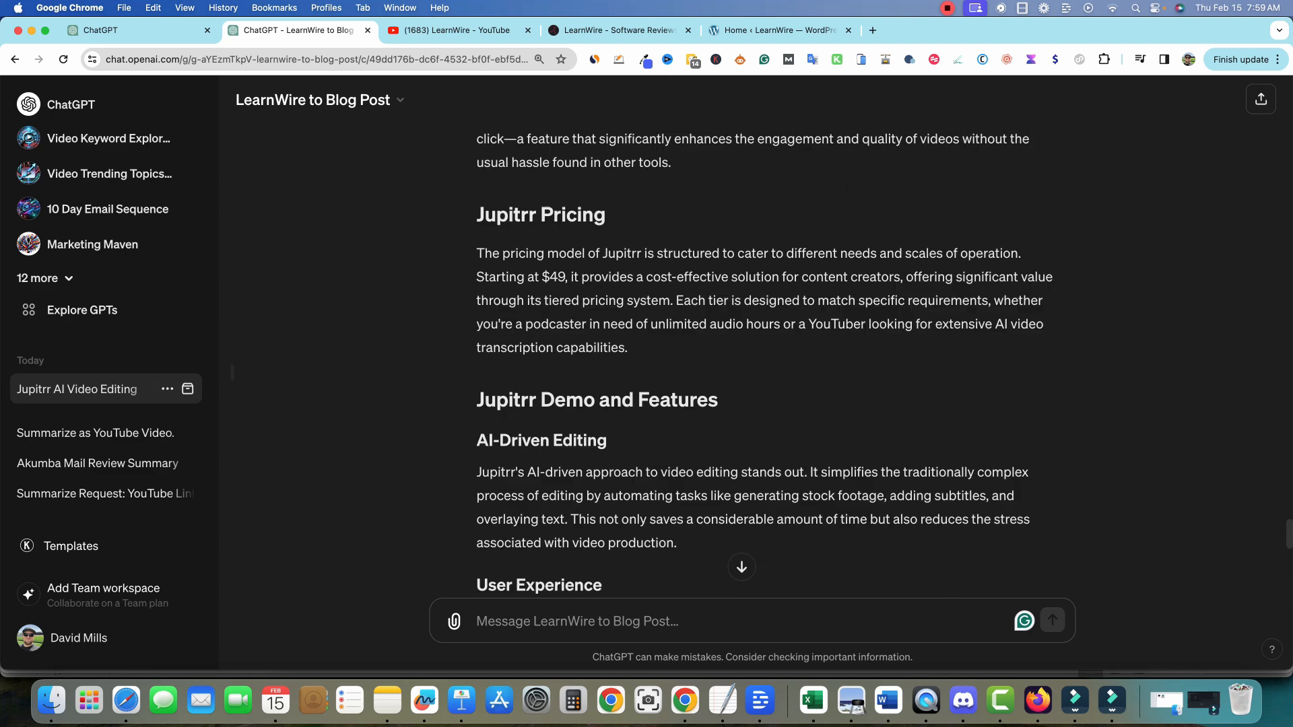
- Review the blog post's closing sections, from Customization and Integration through Jupitrr Final Thoughts and Jupitrr Rating by LearnWire
{"action": "scroll", "coordinate": [753, 363], "scroll_direction": "down", "scroll_amount": 20}
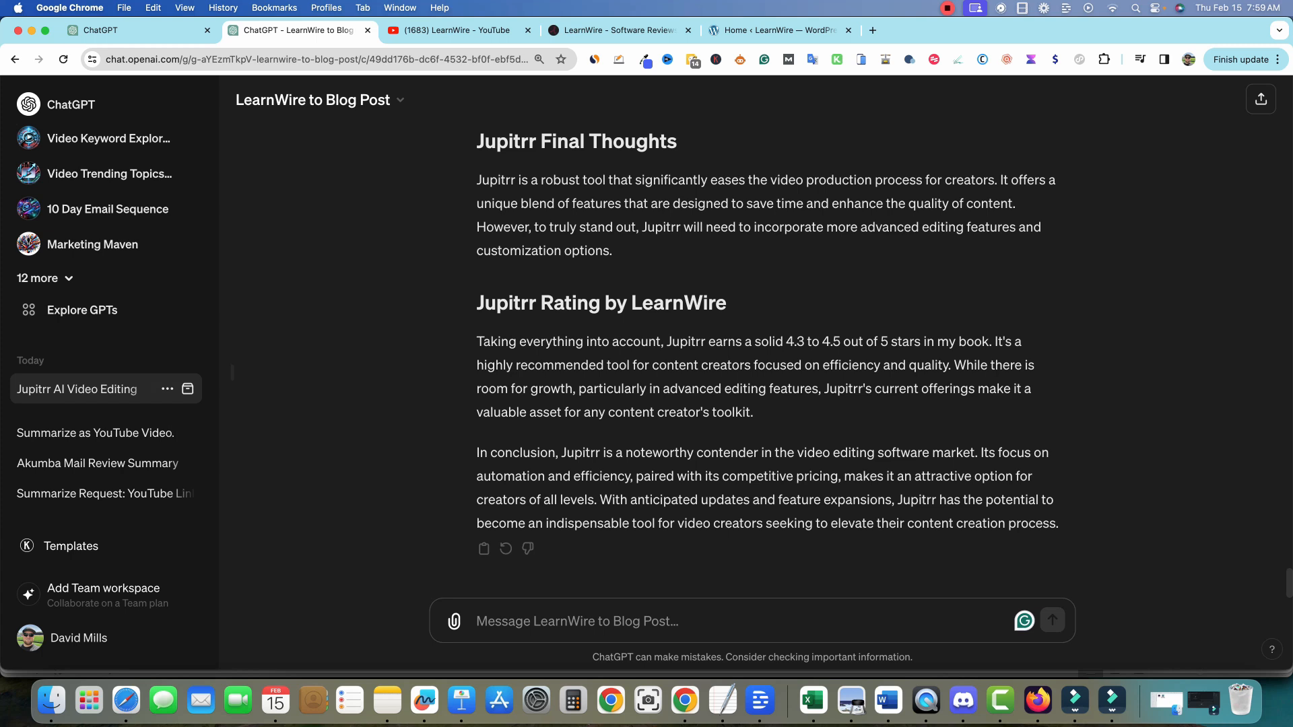
{"action": "scroll", "coordinate": [768, 363], "scroll_direction": "up", "scroll_amount": 4}
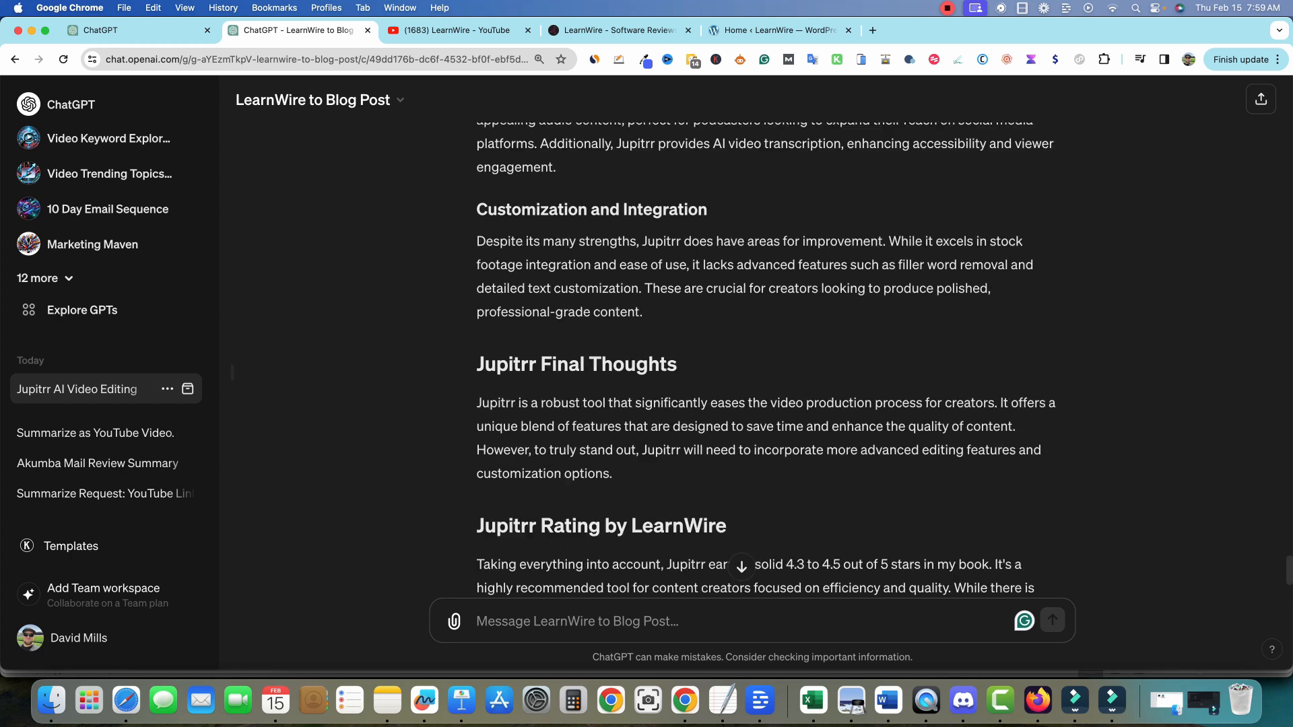
{"action": "scroll", "coordinate": [766, 359], "scroll_direction": "up", "scroll_amount": 1}
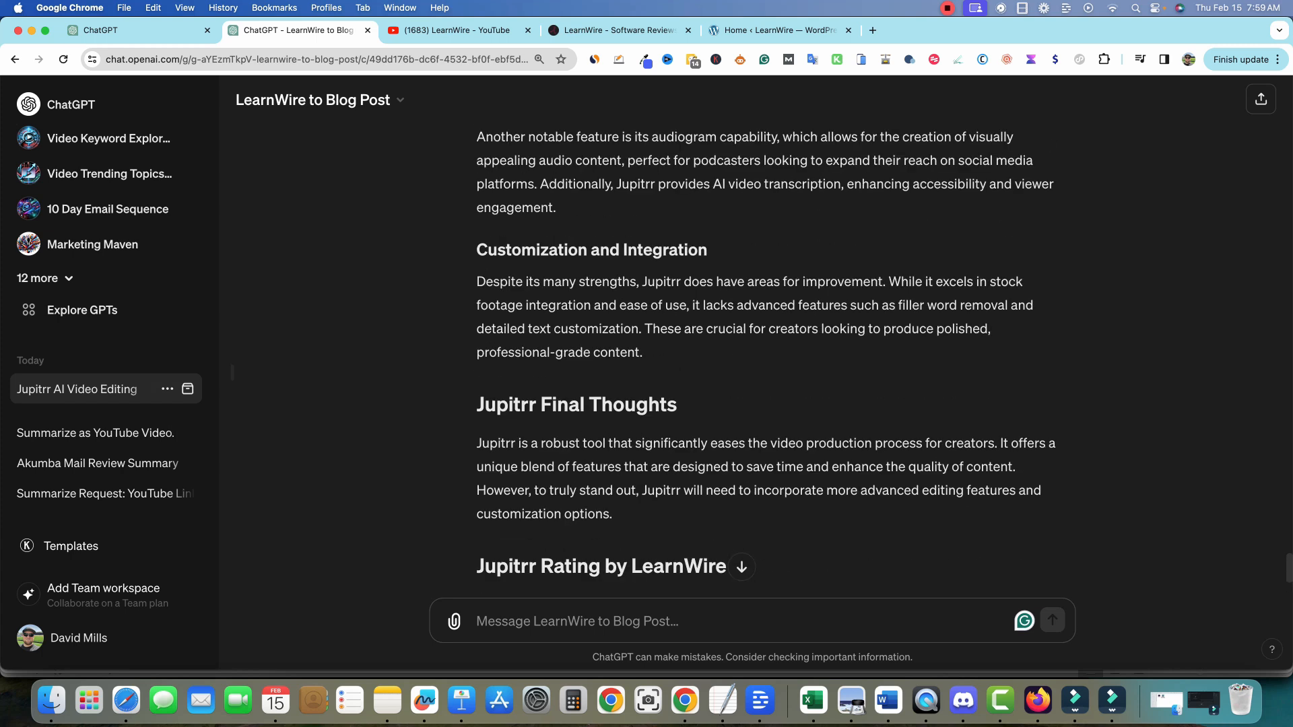
- Open the LearnWire to Blog Post GPT for editing and go to the H2 outline at the end of its instructions
{"action": "left_click", "coordinate": [400, 103]}
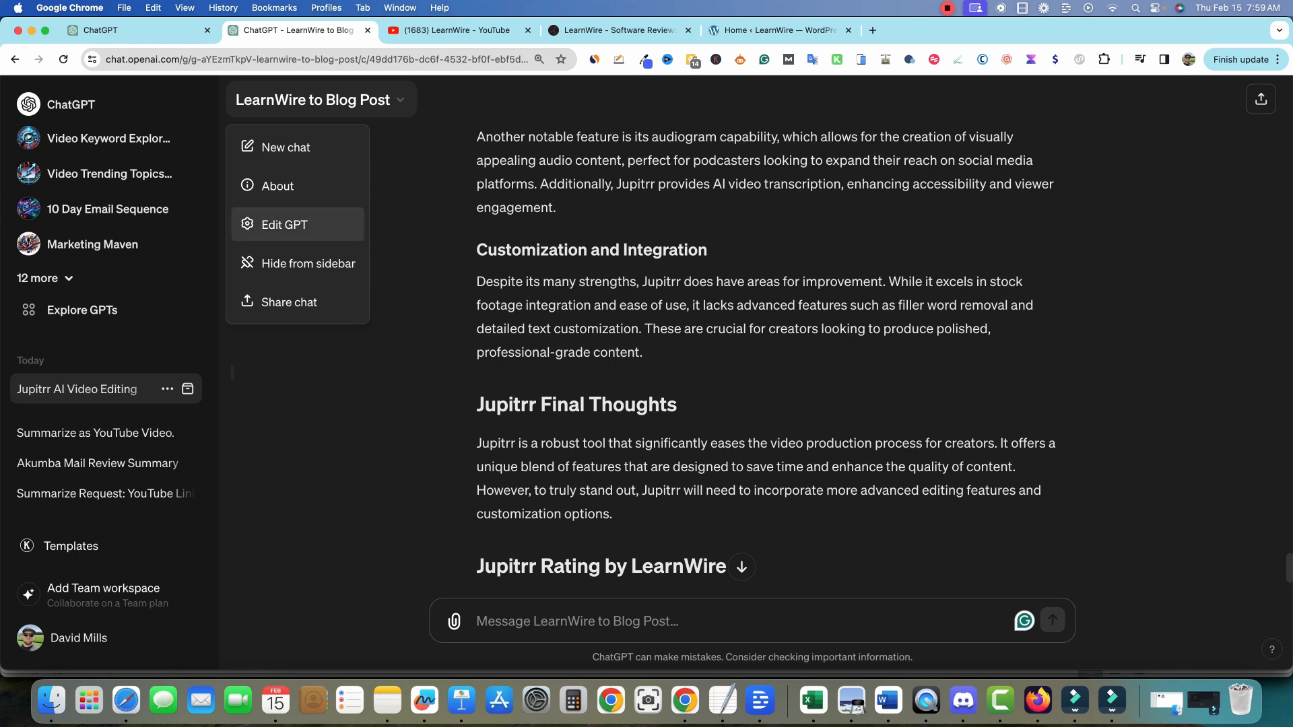
{"action": "left_click", "coordinate": [285, 225]}
{"action": "scroll", "coordinate": [320, 404], "scroll_direction": "down", "scroll_amount": 5}
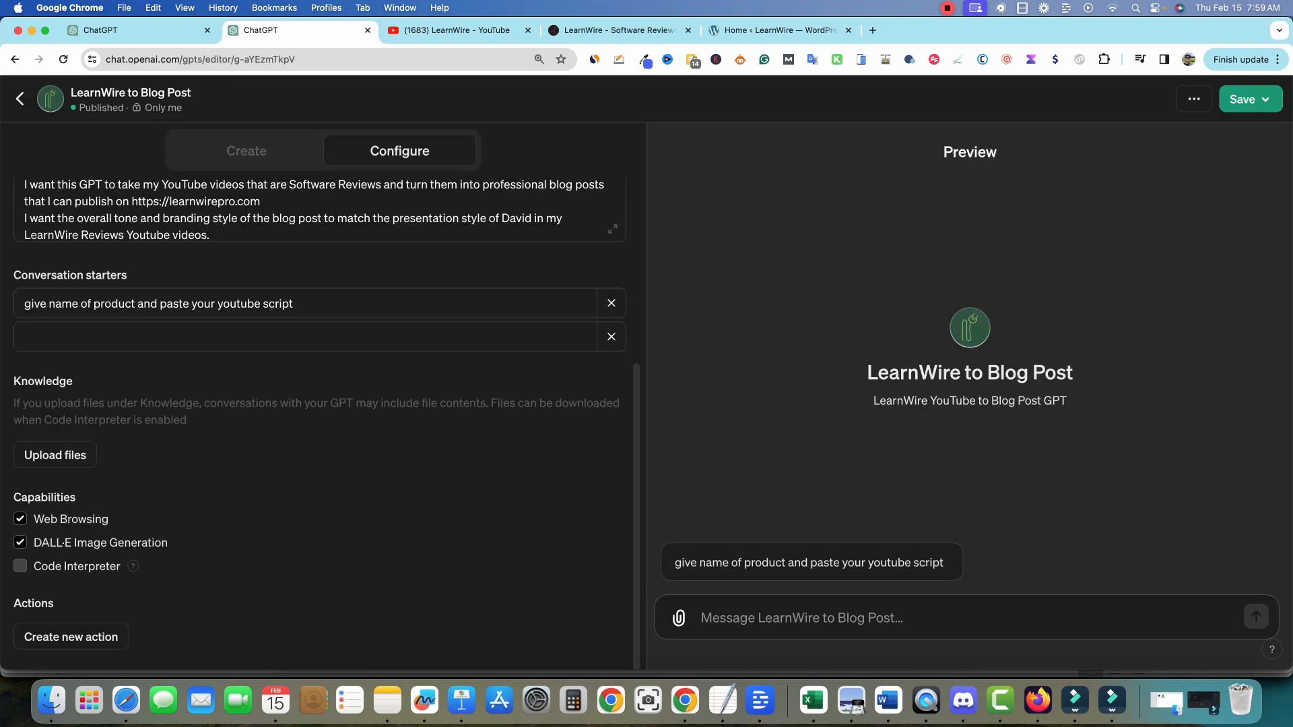
{"action": "scroll", "coordinate": [320, 404], "scroll_direction": "up", "scroll_amount": 5}
{"action": "left_click", "coordinate": [210, 497]}
{"action": "scroll", "coordinate": [210, 497], "scroll_direction": "down", "scroll_amount": 15}
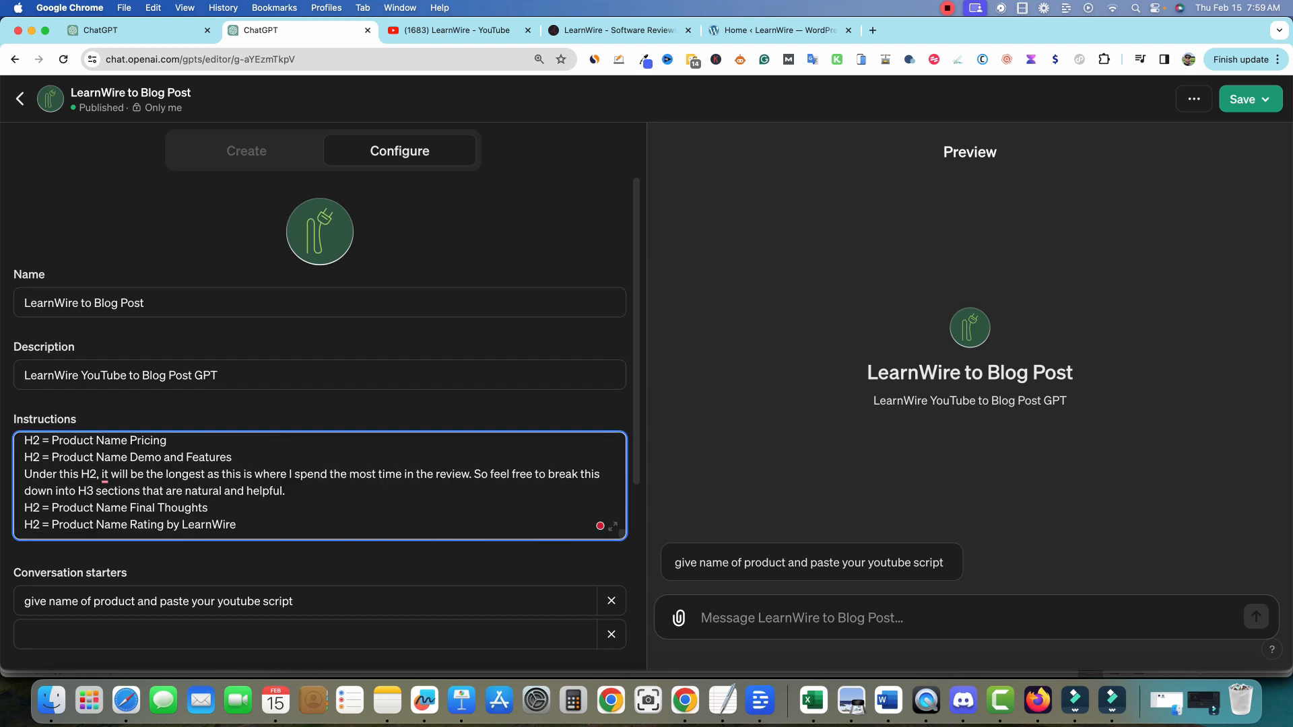
- Switch to TextEdit, copy "Please include a simple pricing table" from the Pricing line of the prompt, and return to Chrome
{"action": "left_click", "coordinate": [723, 699]}
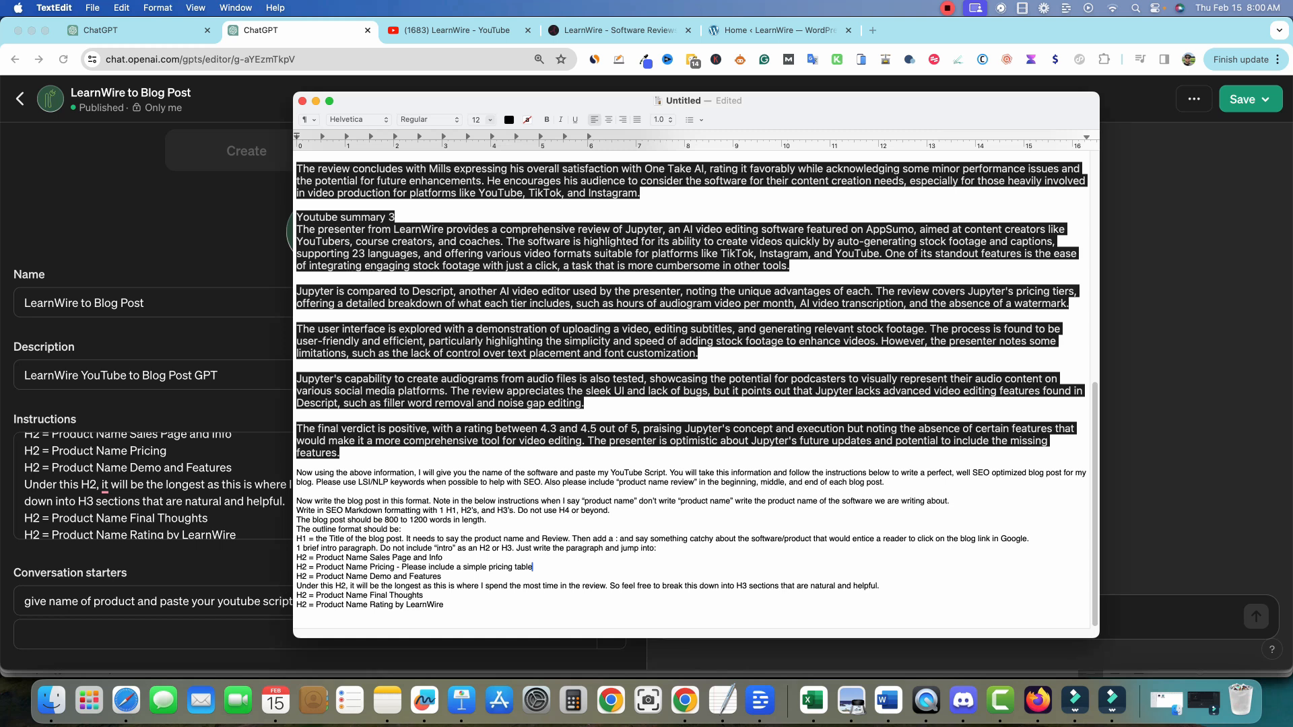
{"action": "key", "text": "shift+alt+Left"}
{"action": "key", "text": "shift+alt+Left"}
{"action": "key", "text": "shift+alt+Left"}
{"action": "key", "text": "shift+alt+Left"}
{"action": "key", "text": "shift+alt+Left"}
{"action": "key", "text": "shift+alt+Left"}
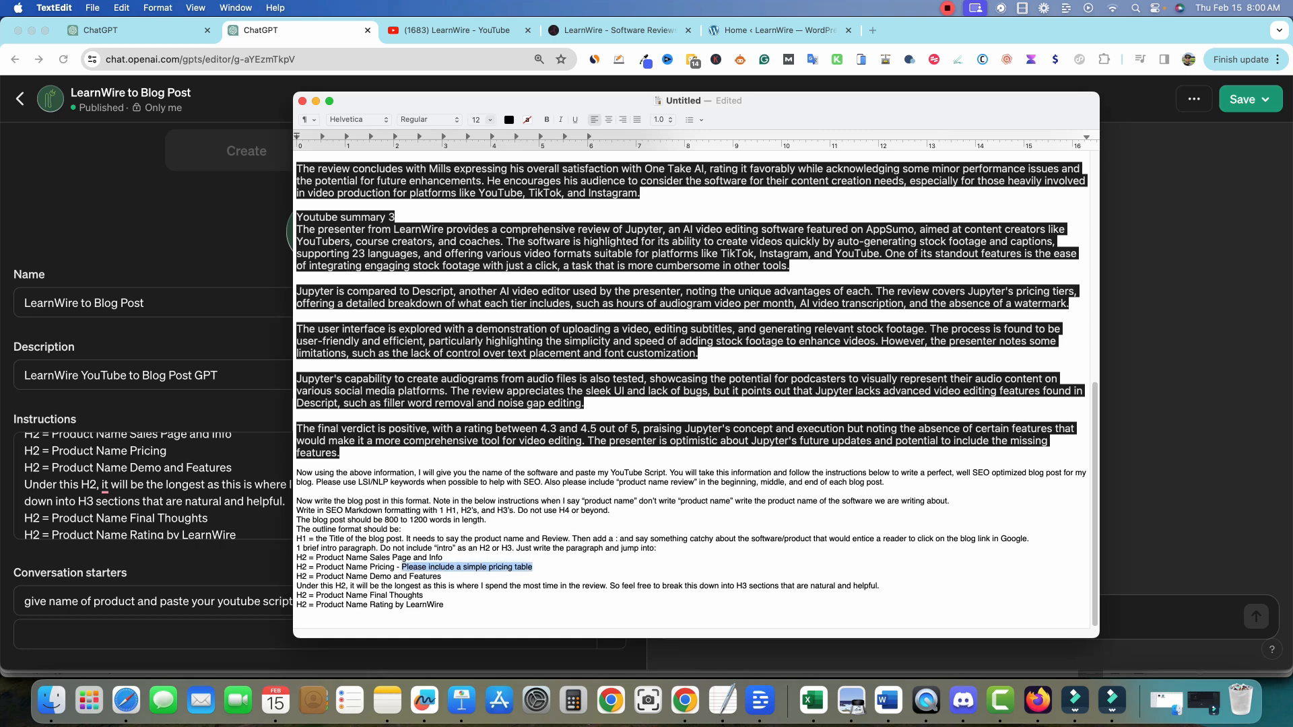
{"action": "key", "text": "super+c"}
{"action": "key", "text": "super+Tab"}
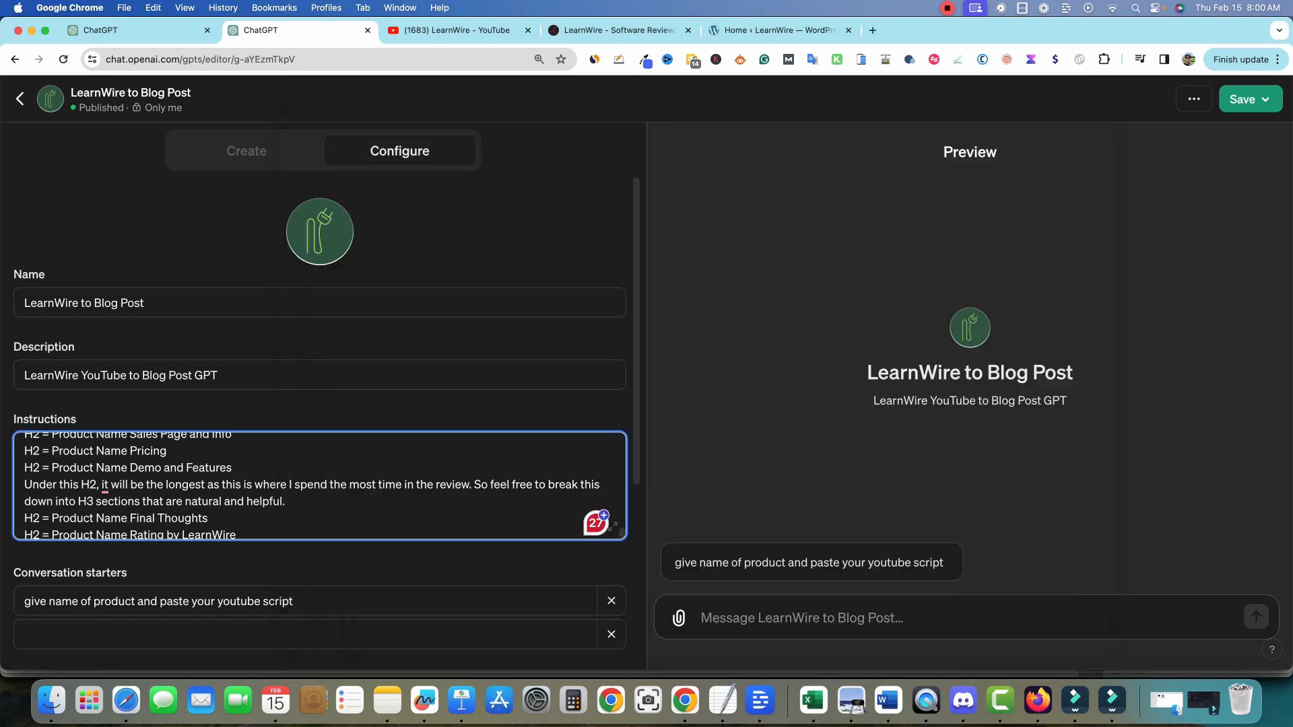
- Extend the instructions' H2 Pricing line with "- Please include a simple pricing table" and publish the updated GPT to Only me
{"action": "type", "text": "-"}
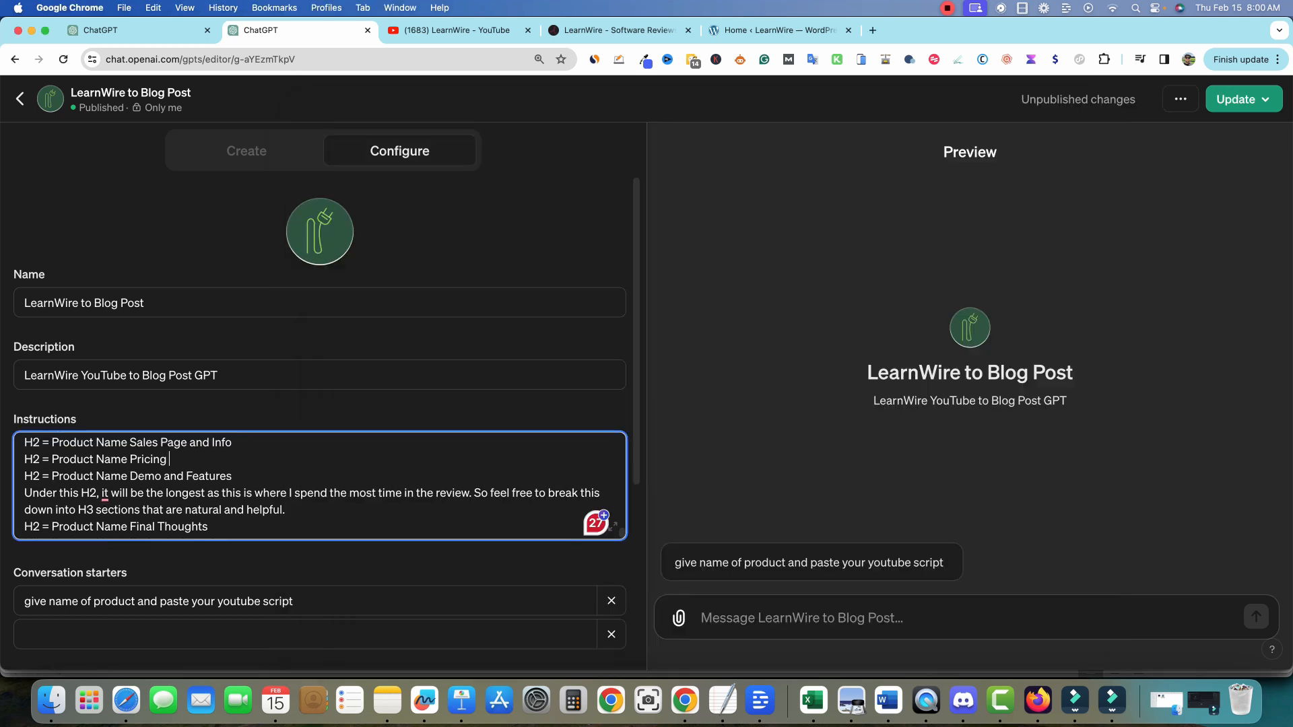
{"action": "key", "text": "super+v"}
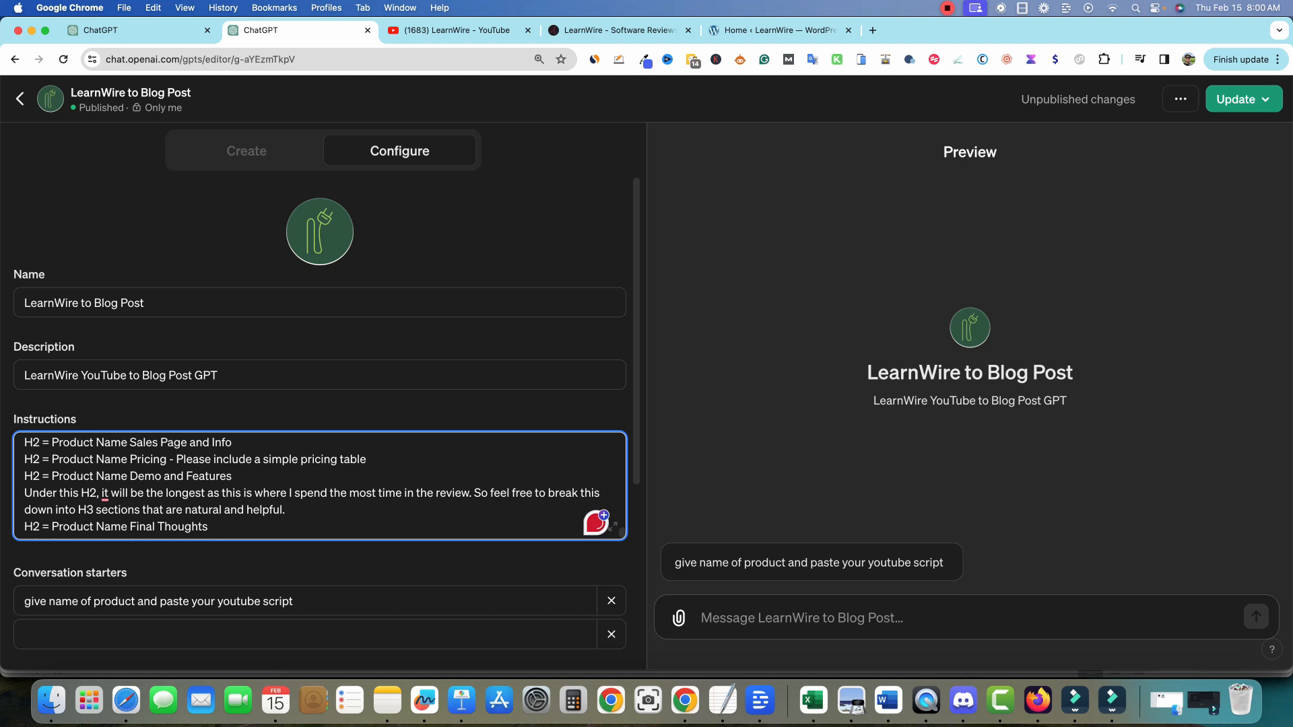
{"action": "left_click", "coordinate": [1244, 99]}
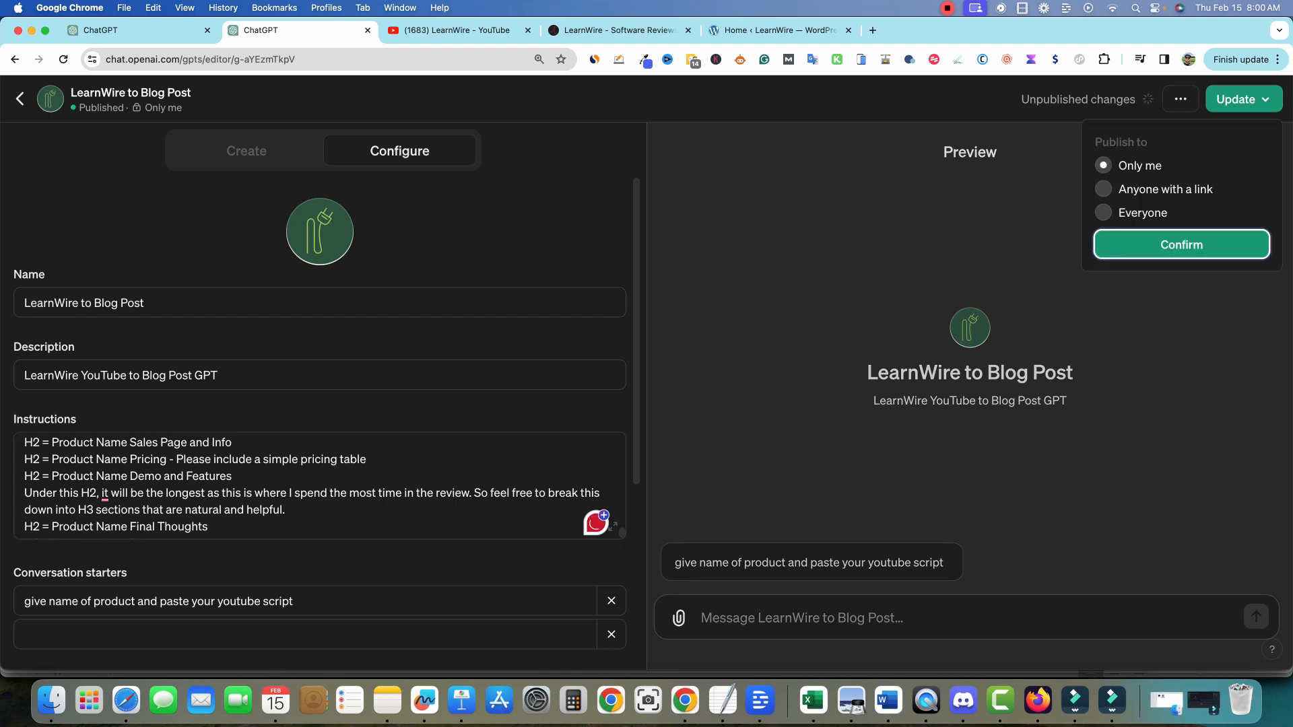
{"action": "left_click", "coordinate": [1182, 244]}
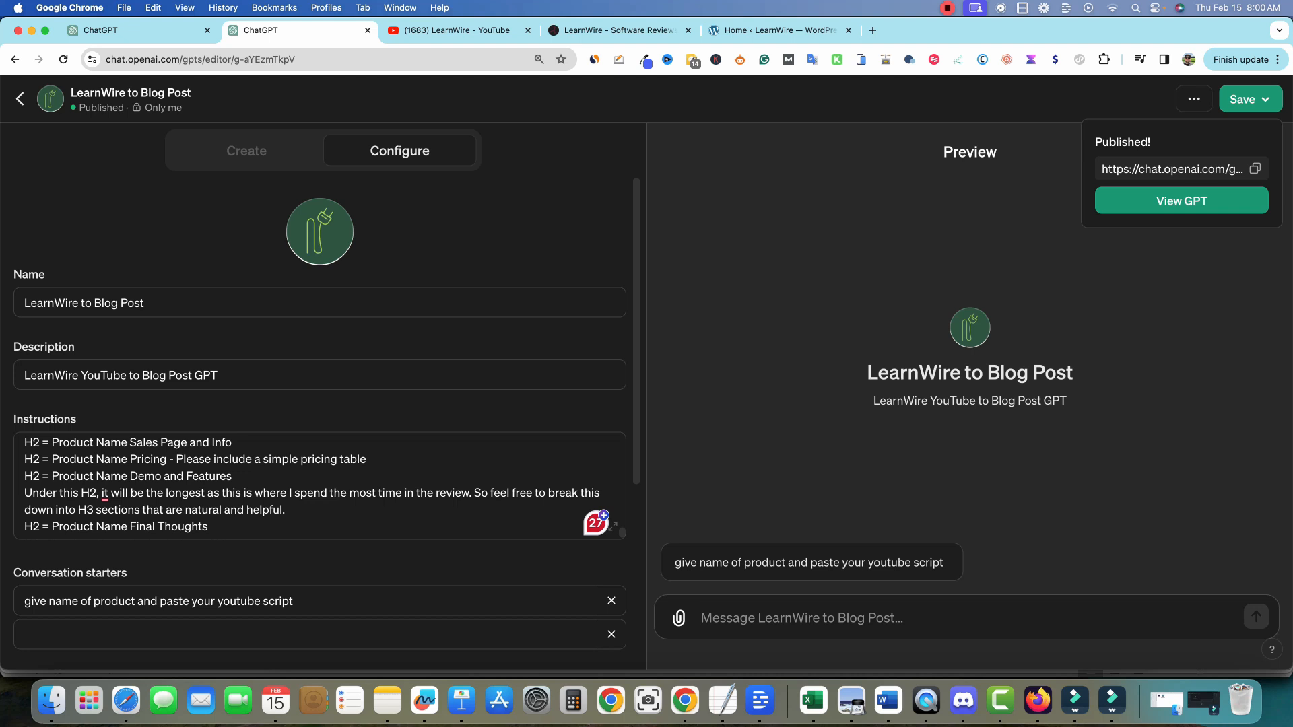
- Leave the GPT editor and reopen the Jupitrr AI Video Editing chat at the end of its blog post
{"action": "left_click", "coordinate": [20, 100]}
{"action": "left_click", "coordinate": [21, 100]}
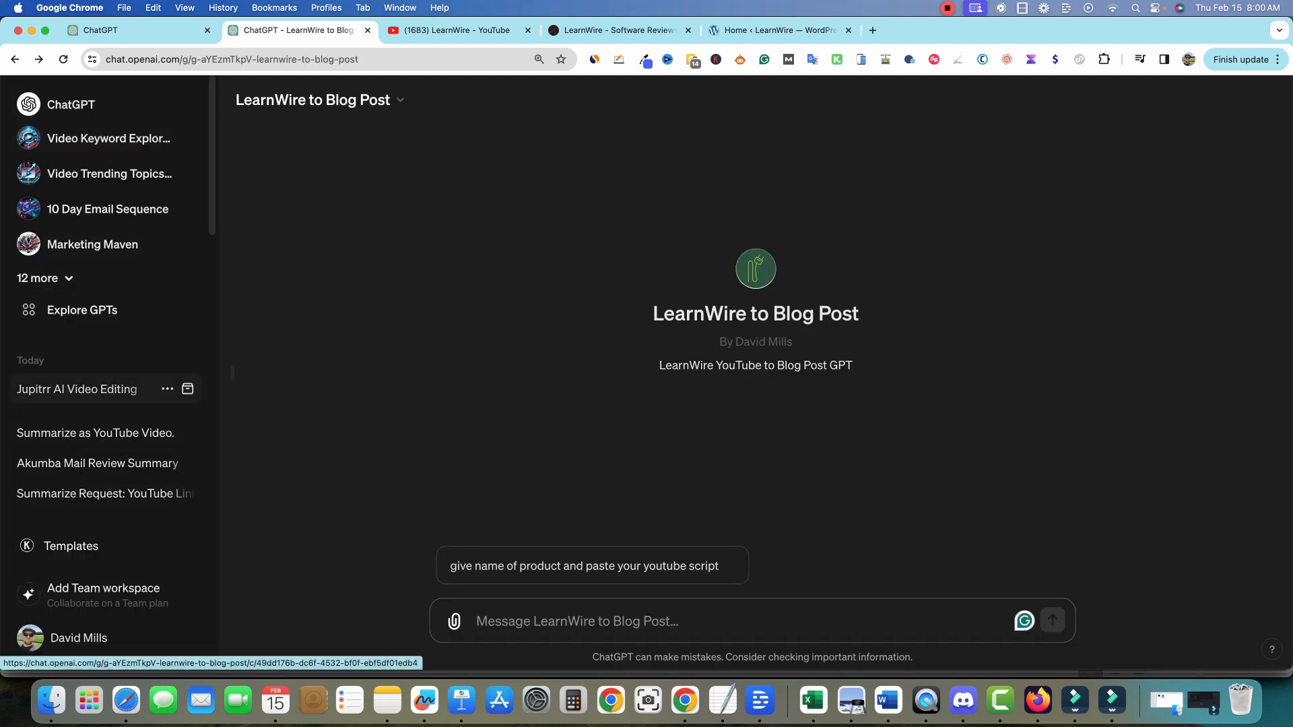
{"action": "left_click", "coordinate": [87, 389]}
{"action": "scroll", "coordinate": [741, 337], "scroll_direction": "up", "scroll_amount": 10}
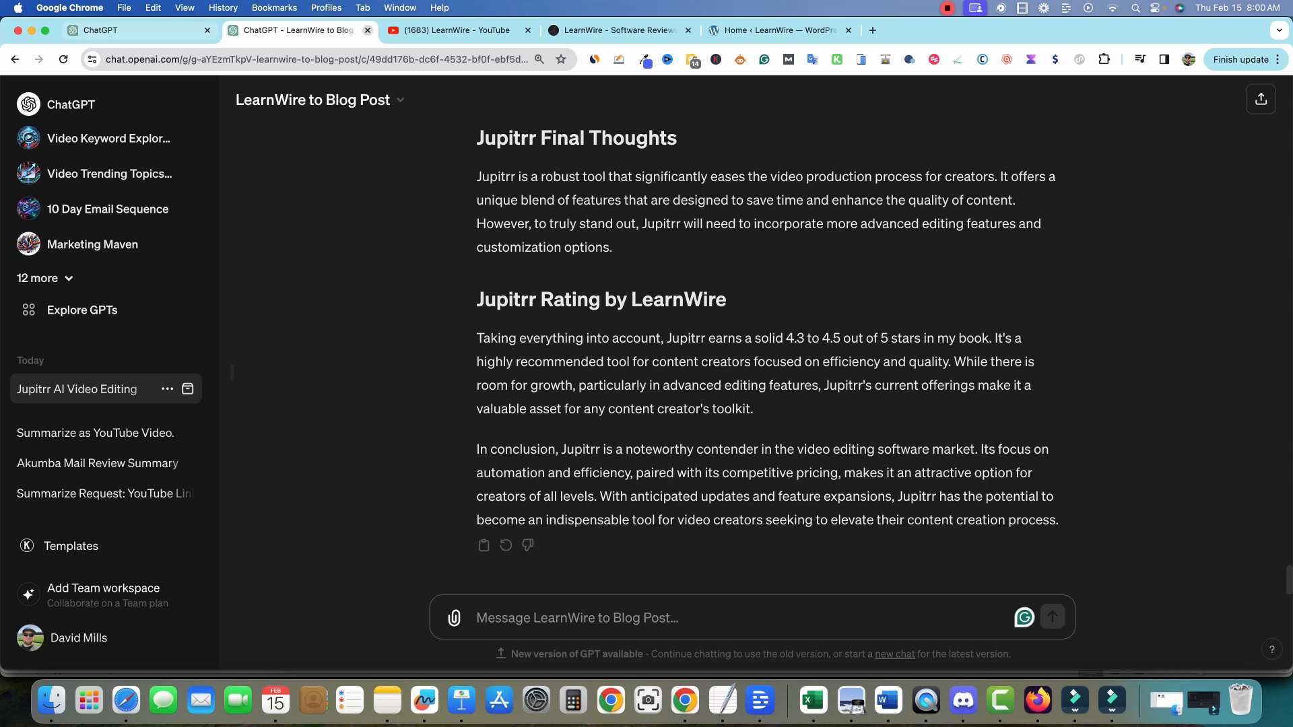
- Open SERPROBOT in a new tab and view the keyword rankings of the LearnWirePro project
{"action": "key", "text": "super+t"}
{"action": "type", "text": "ser"}
{"action": "key", "text": "Return"}
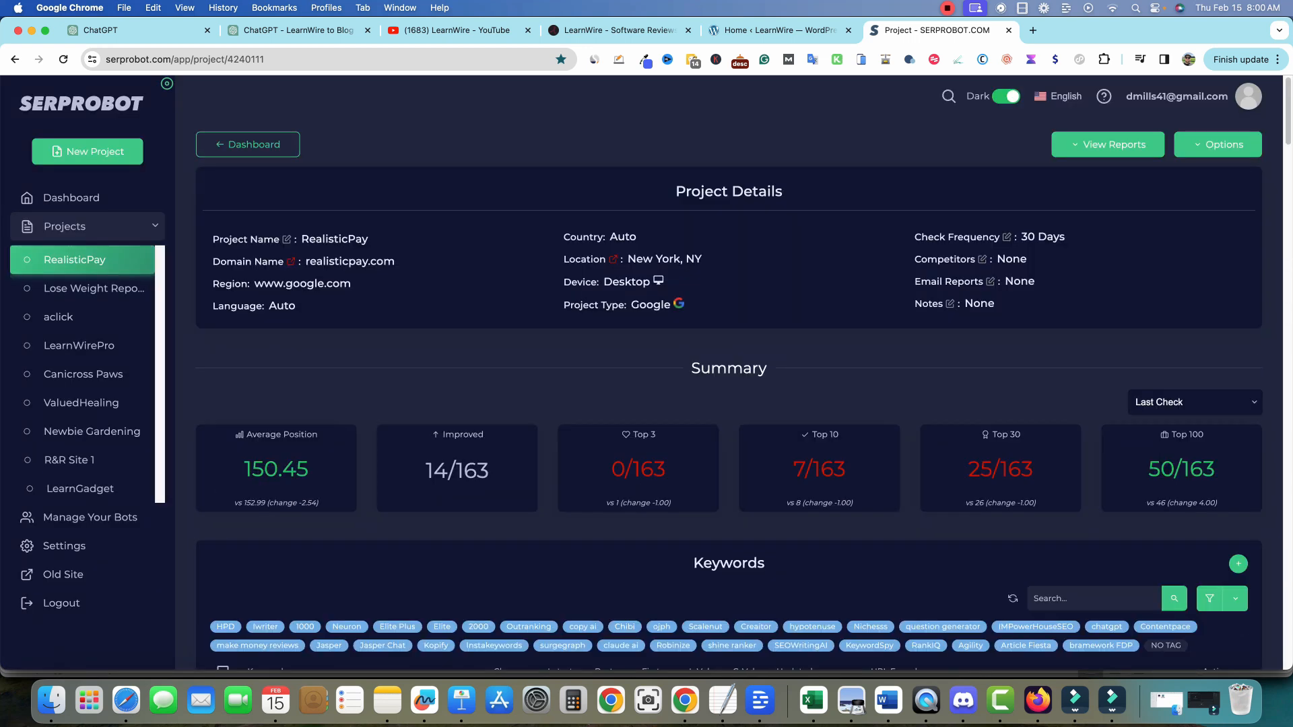
{"action": "left_click", "coordinate": [78, 346]}
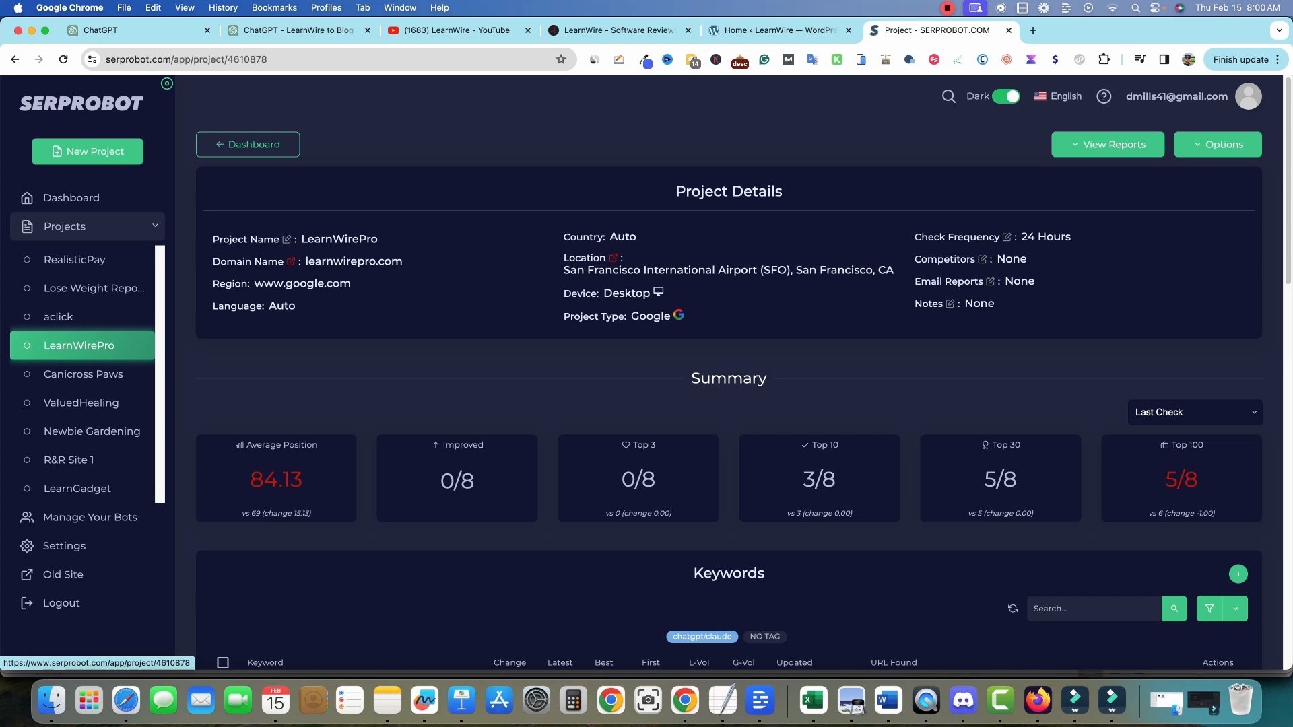
{"action": "scroll", "coordinate": [728, 404], "scroll_direction": "down", "scroll_amount": 5}
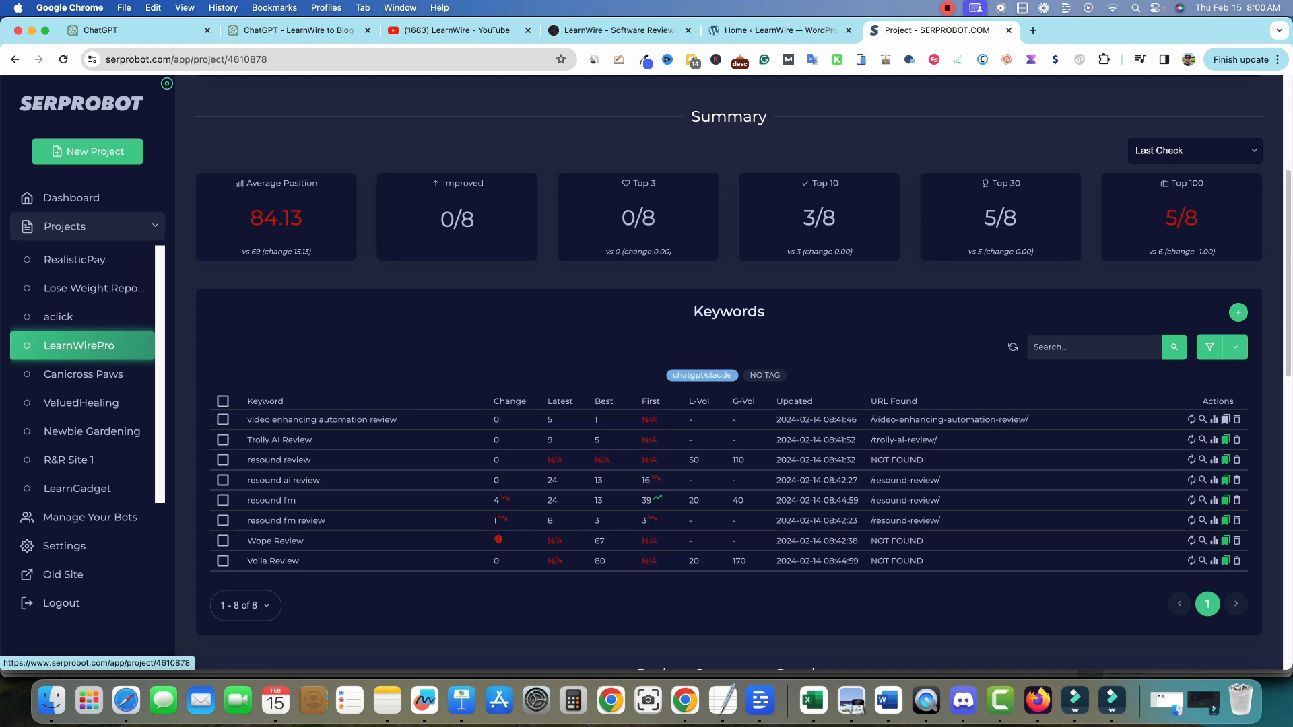
{"action": "scroll", "coordinate": [729, 375], "scroll_direction": "up", "scroll_amount": 1}
- Check the LearnWire site's latest posts and search Google for "jupitrr review" in a new tab
{"action": "left_click", "coordinate": [620, 31]}
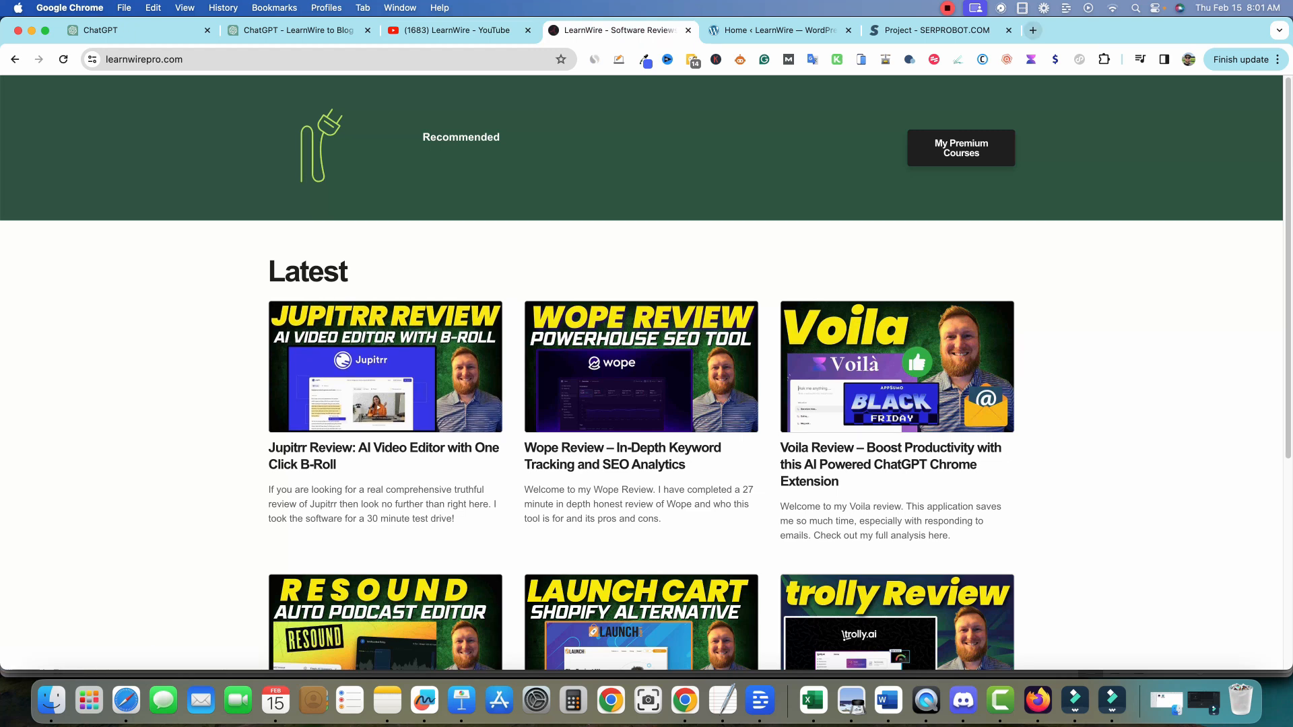
{"action": "left_click", "coordinate": [1033, 31]}
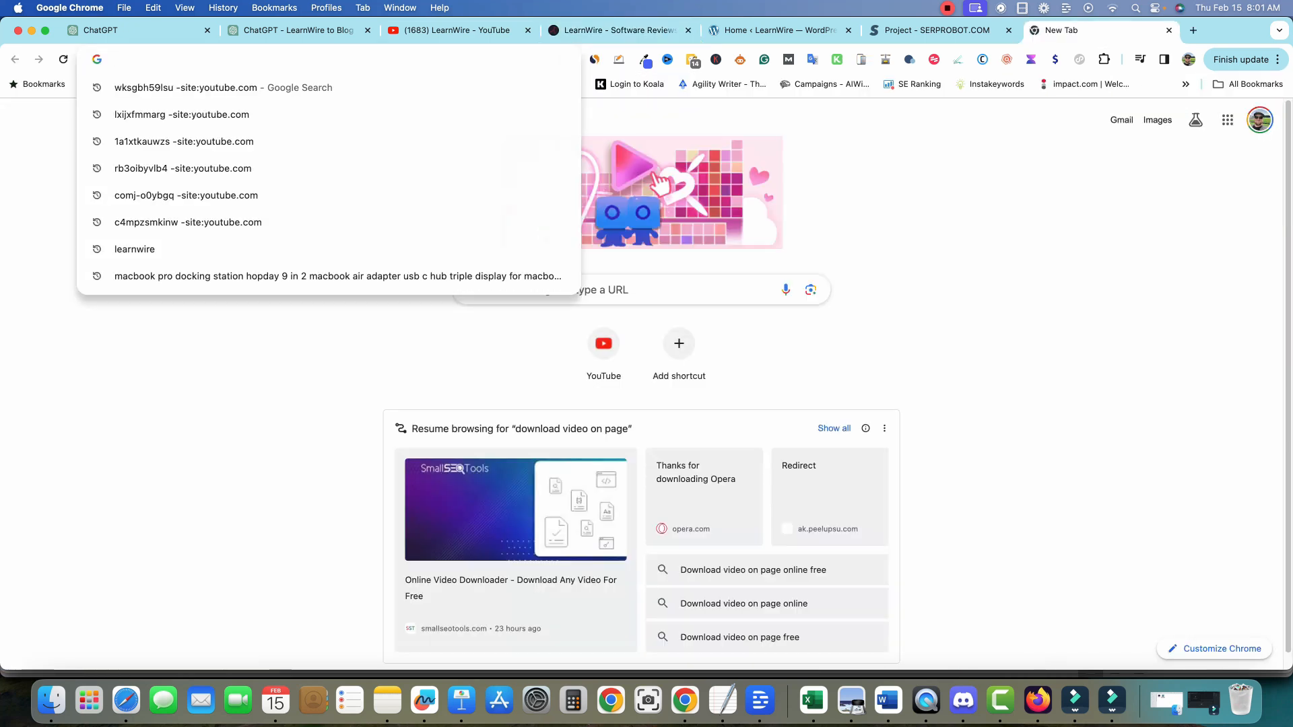
{"action": "type", "text": "jupitrr review"}
{"action": "key", "text": "Return"}
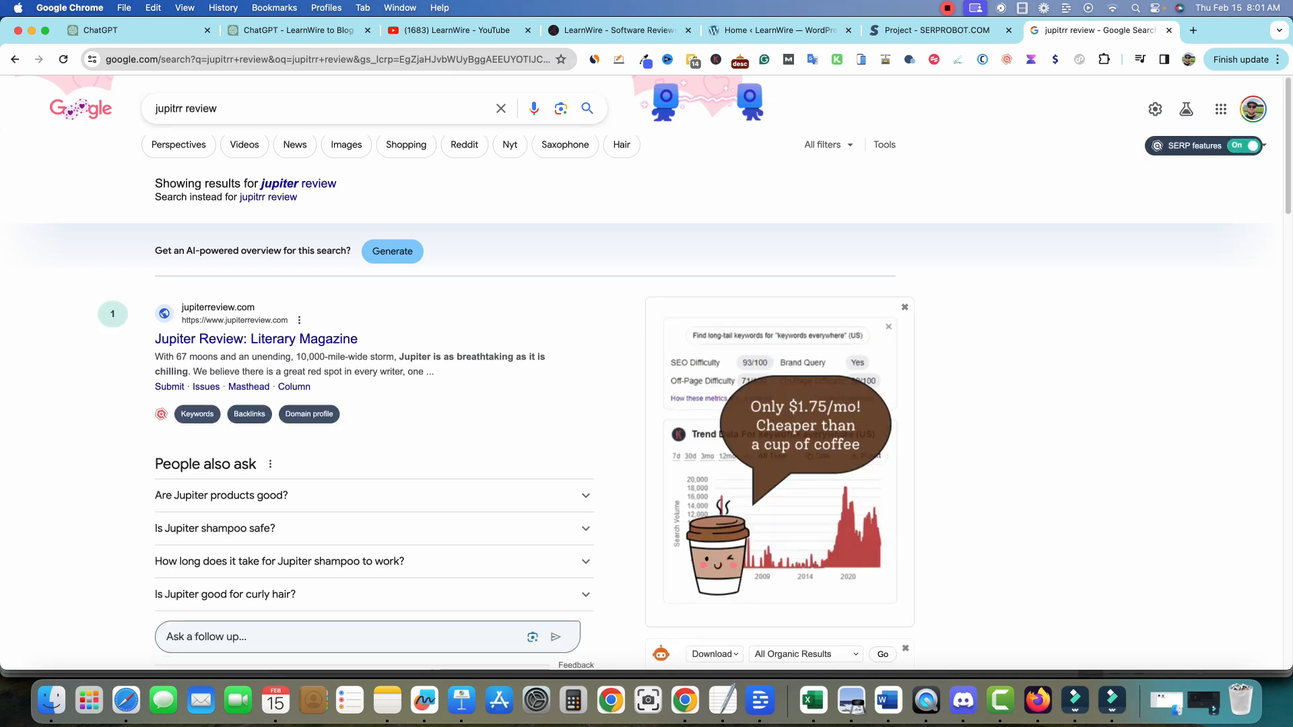
- Scan the "jupitrr review" search results for the LearnWire article
{"action": "scroll", "coordinate": [250, 368], "scroll_direction": "down", "scroll_amount": 1}
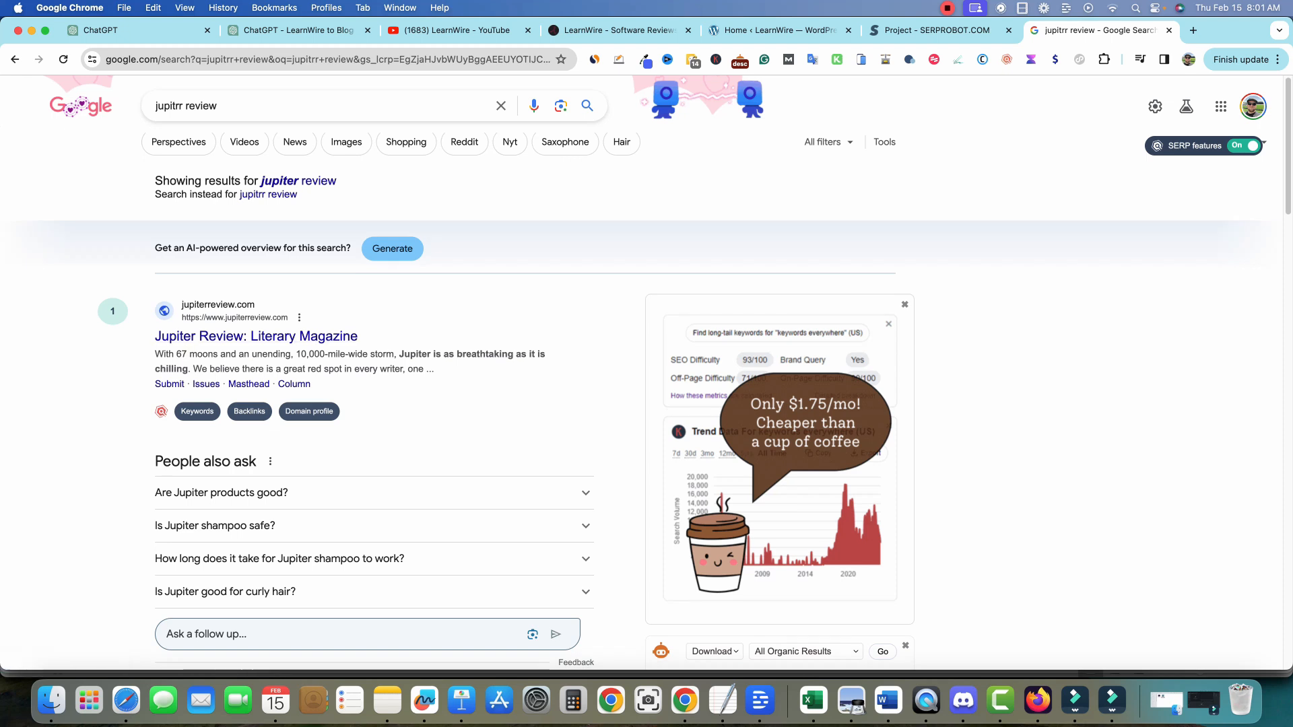
{"action": "scroll", "coordinate": [465, 432], "scroll_direction": "down", "scroll_amount": 10}
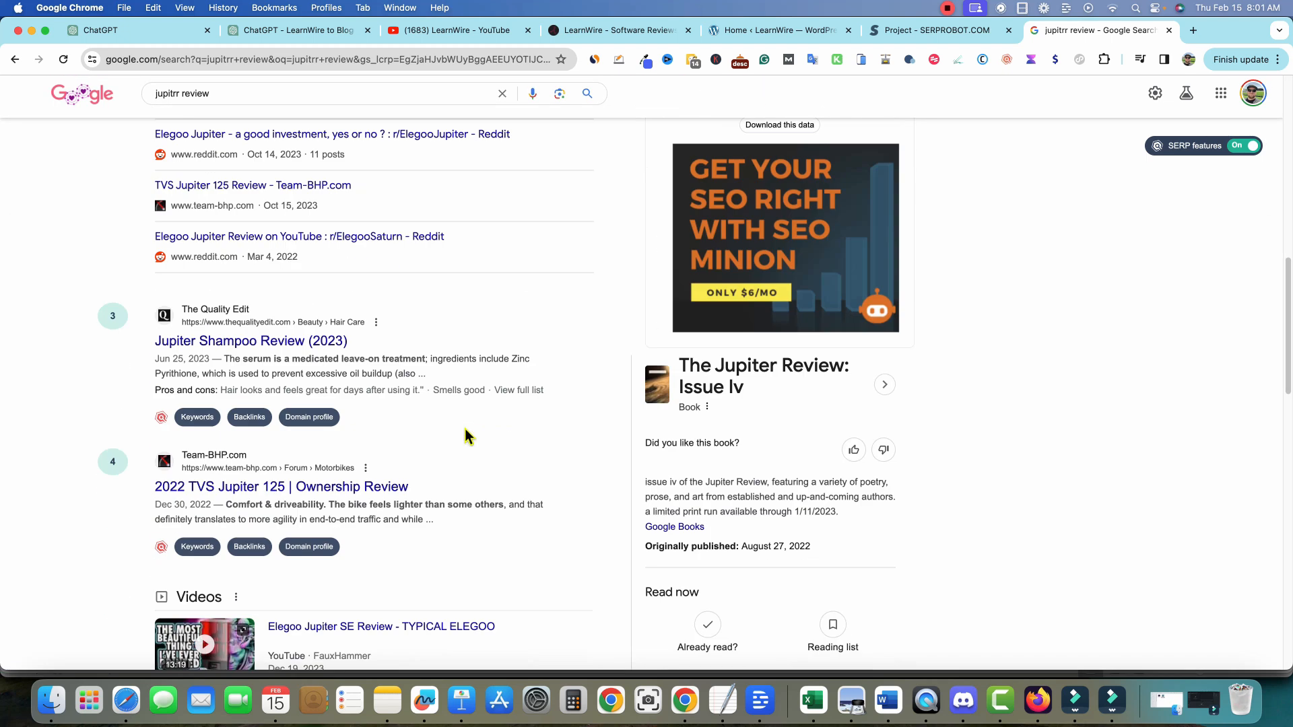
{"action": "scroll", "coordinate": [465, 429], "scroll_direction": "down", "scroll_amount": 20}
{"action": "scroll", "coordinate": [465, 431], "scroll_direction": "down", "scroll_amount": 9}
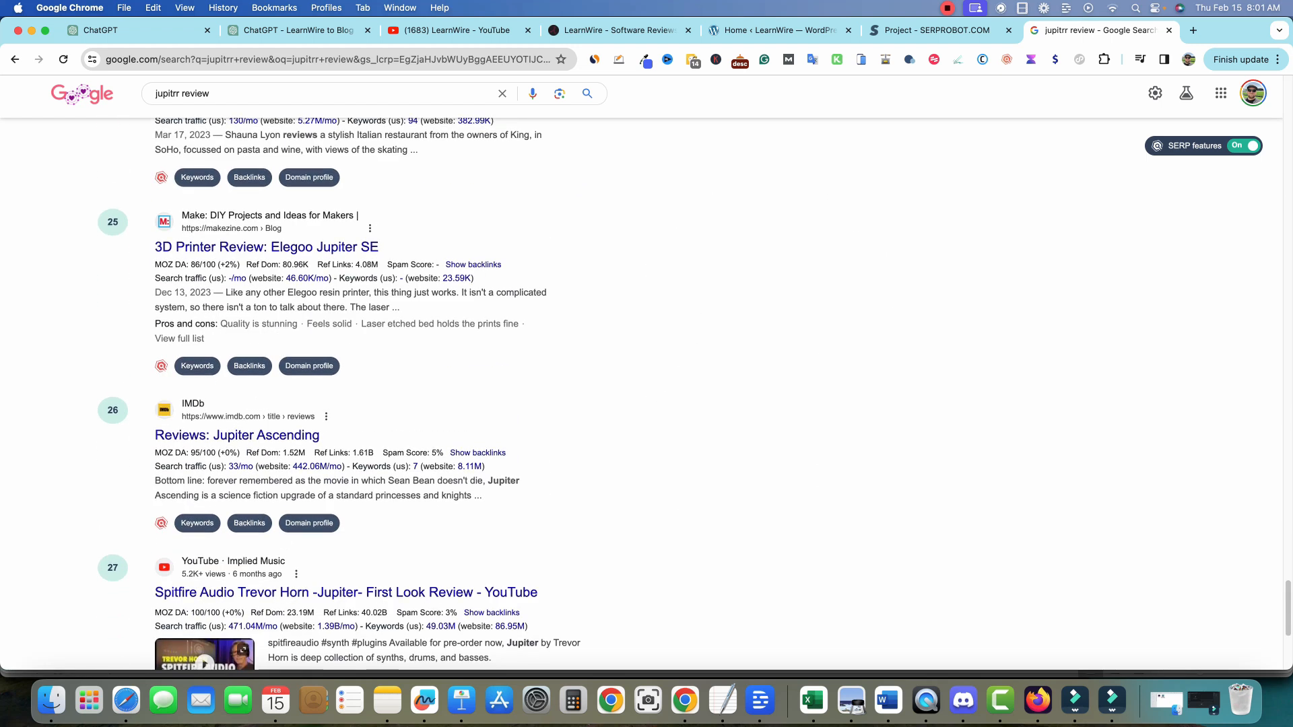
{"action": "scroll", "coordinate": [497, 409], "scroll_direction": "down", "scroll_amount": 8}
{"action": "scroll", "coordinate": [340, 394], "scroll_direction": "down", "scroll_amount": 8}
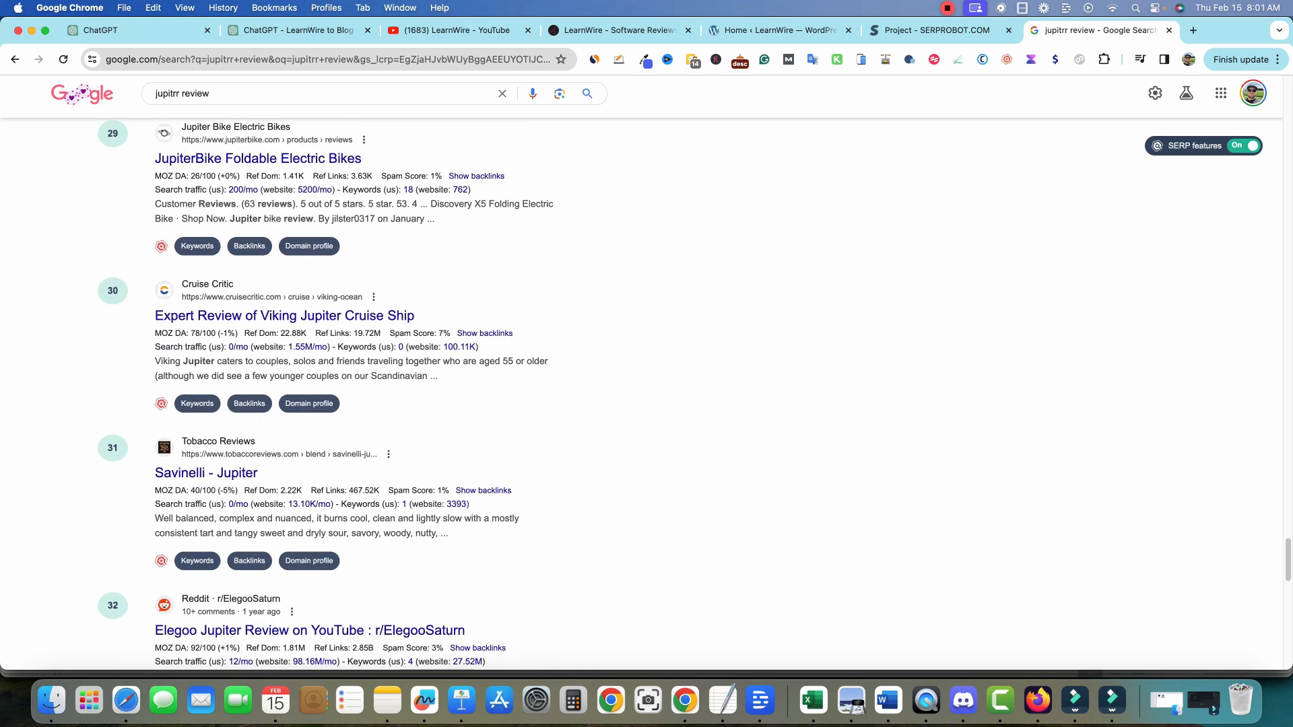
{"action": "scroll", "coordinate": [326, 395], "scroll_direction": "down", "scroll_amount": 8}
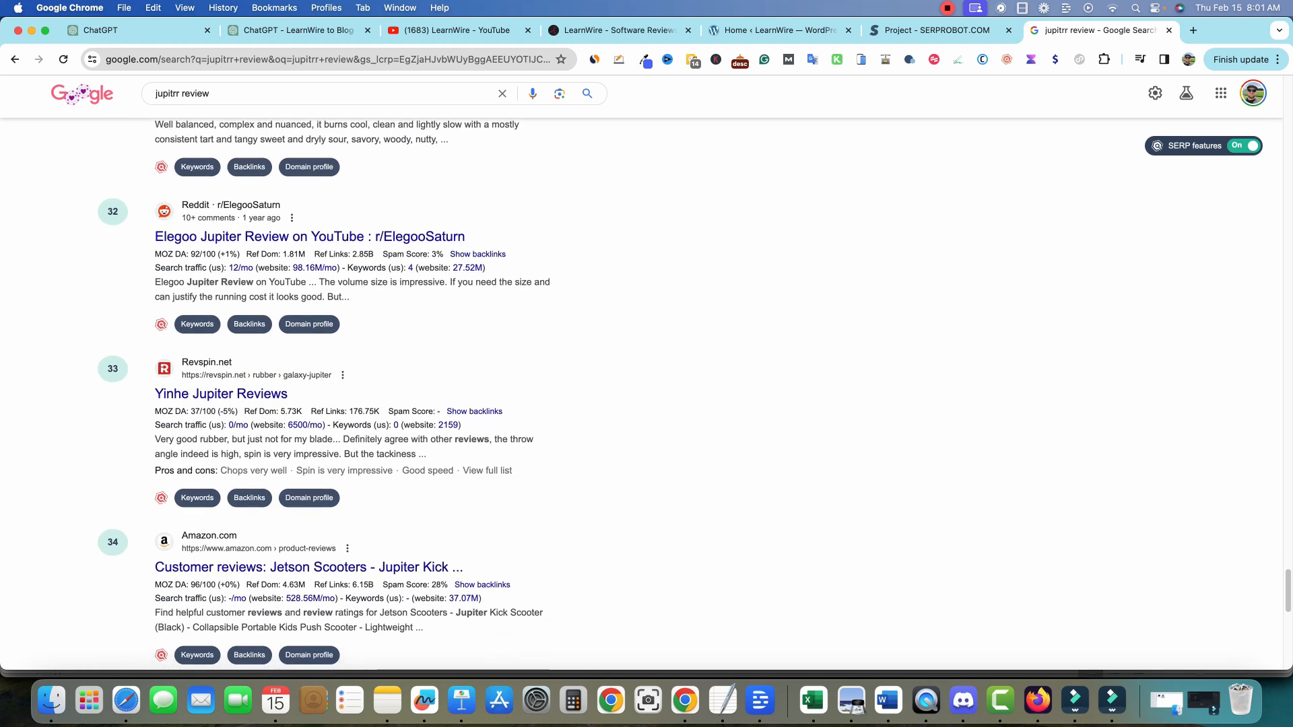
{"action": "scroll", "coordinate": [326, 395], "scroll_direction": "down", "scroll_amount": 8}
{"action": "scroll", "coordinate": [325, 394], "scroll_direction": "down", "scroll_amount": 10}
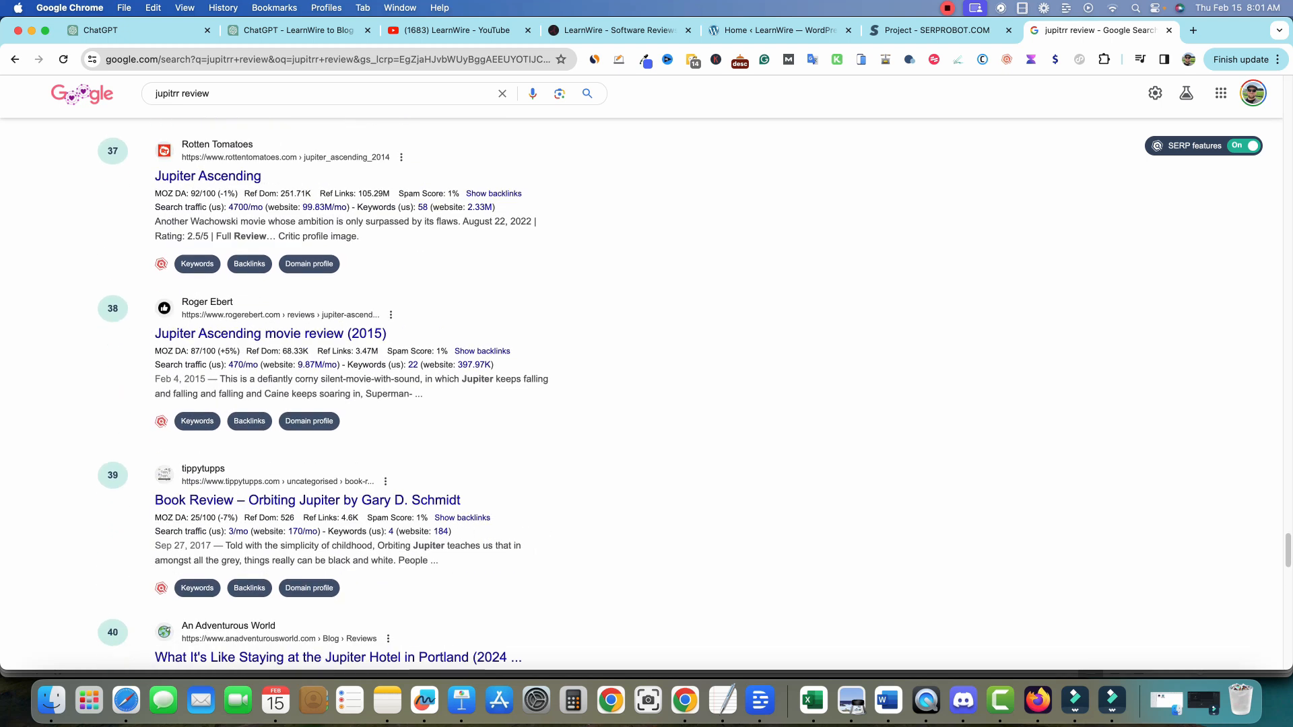
{"action": "scroll", "coordinate": [325, 395], "scroll_direction": "down", "scroll_amount": 6}
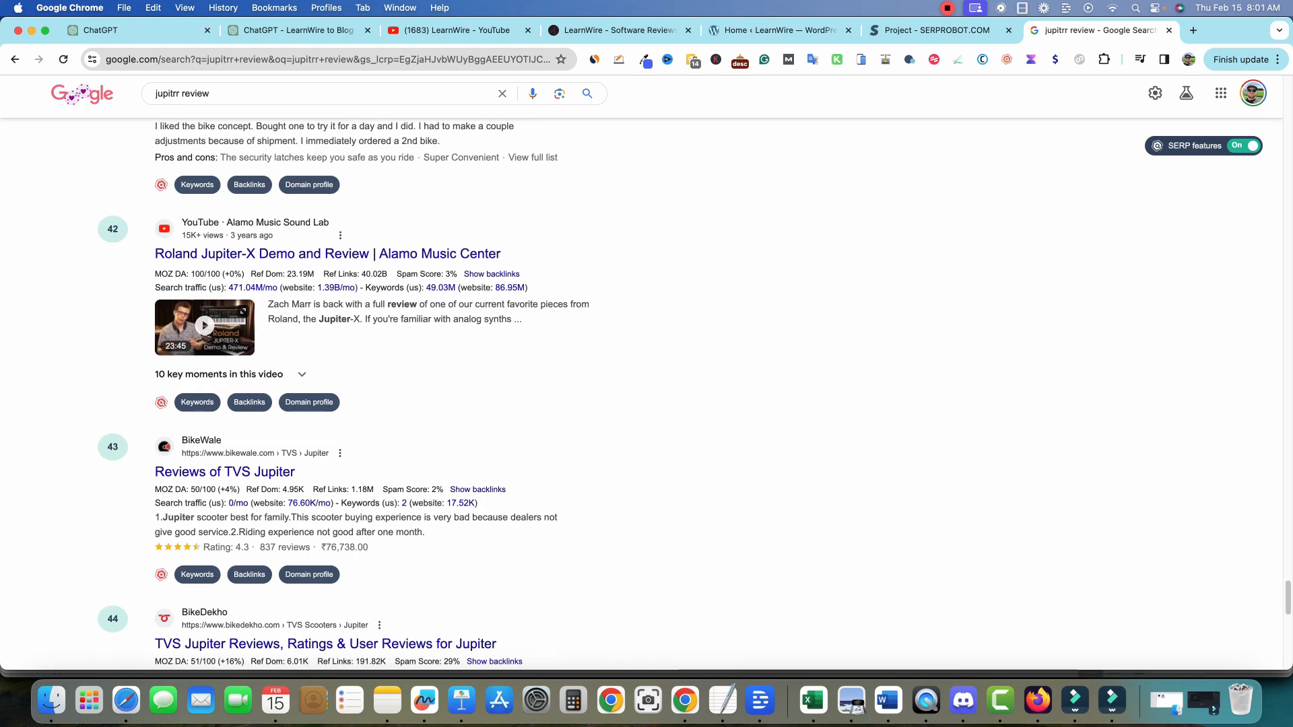
- Search Google for "jupitrr ai review" instead and open LearnWire's Jupitrr review from the results
{"action": "scroll", "coordinate": [326, 394], "scroll_direction": "down", "scroll_amount": 5}
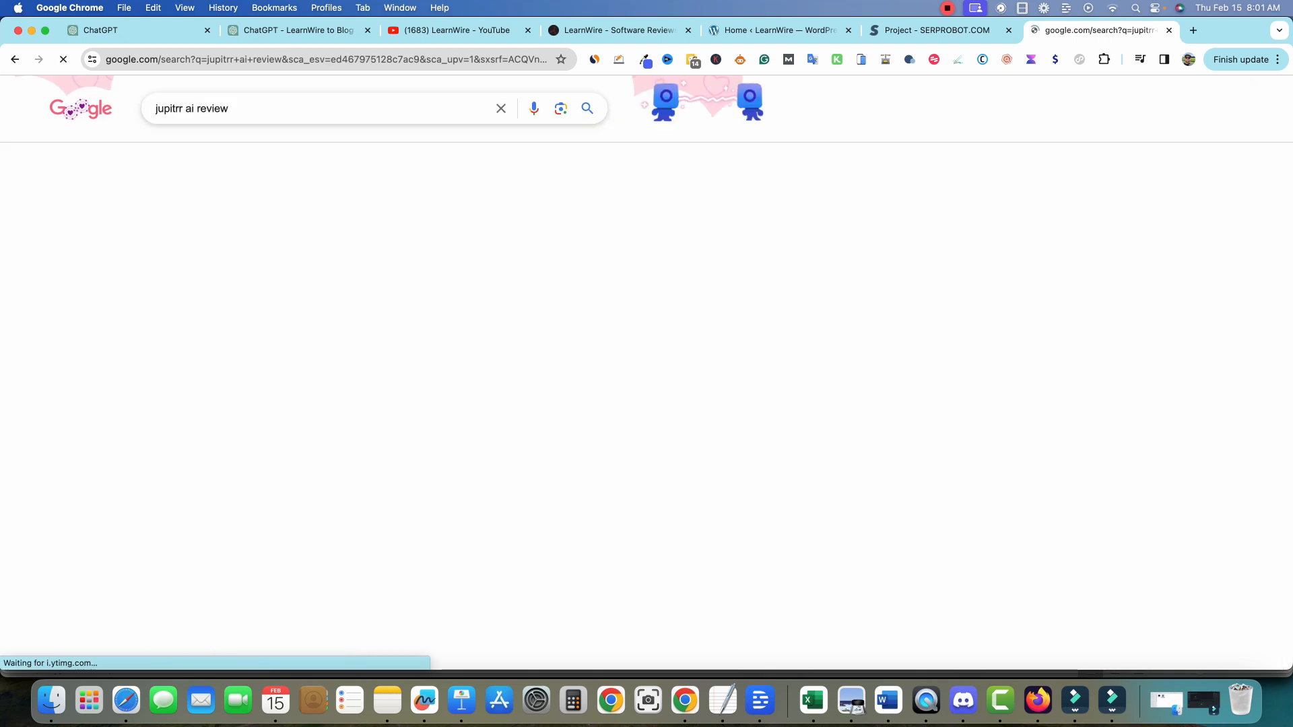
{"action": "scroll", "coordinate": [326, 395], "scroll_direction": "down", "scroll_amount": 4}
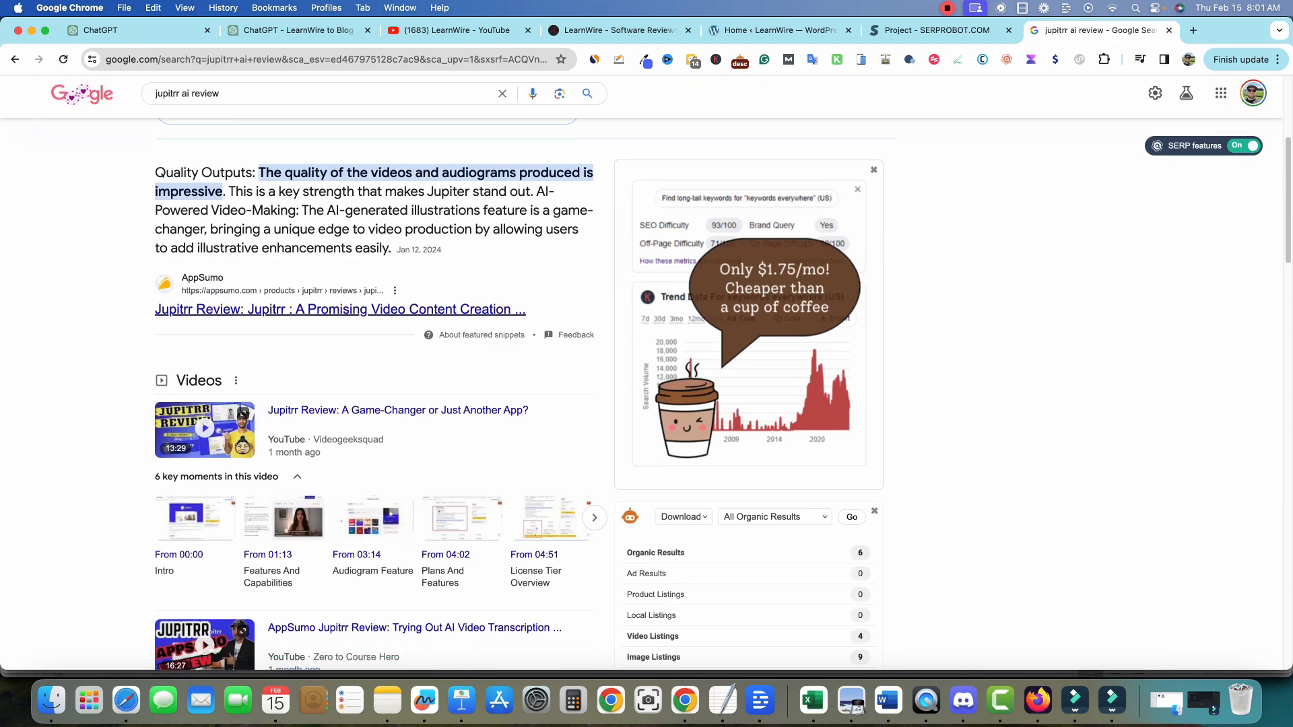
{"action": "scroll", "coordinate": [325, 377], "scroll_direction": "down", "scroll_amount": 15}
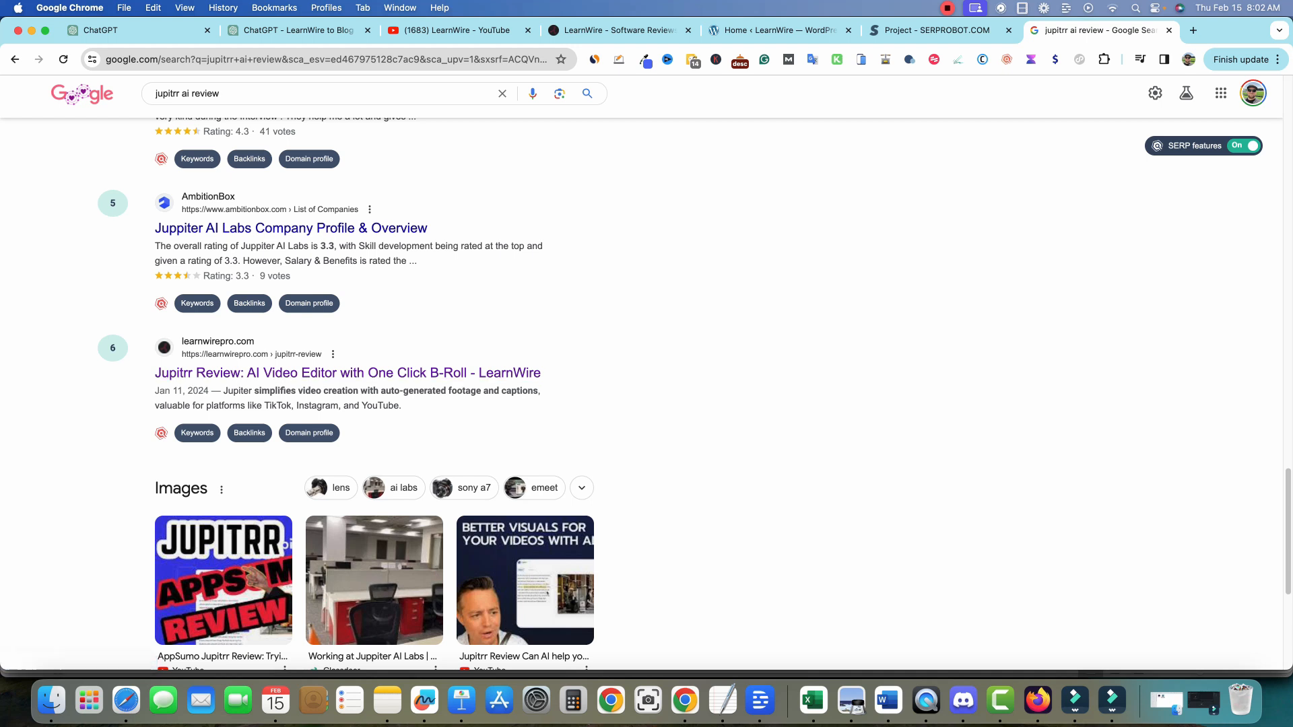
{"action": "left_click", "coordinate": [263, 372]}
- Skim the published Jupitrr review from its video and introduction to Key Features, and go back up to Key Takeaways
{"action": "scroll", "coordinate": [646, 384], "scroll_direction": "down", "scroll_amount": 10}
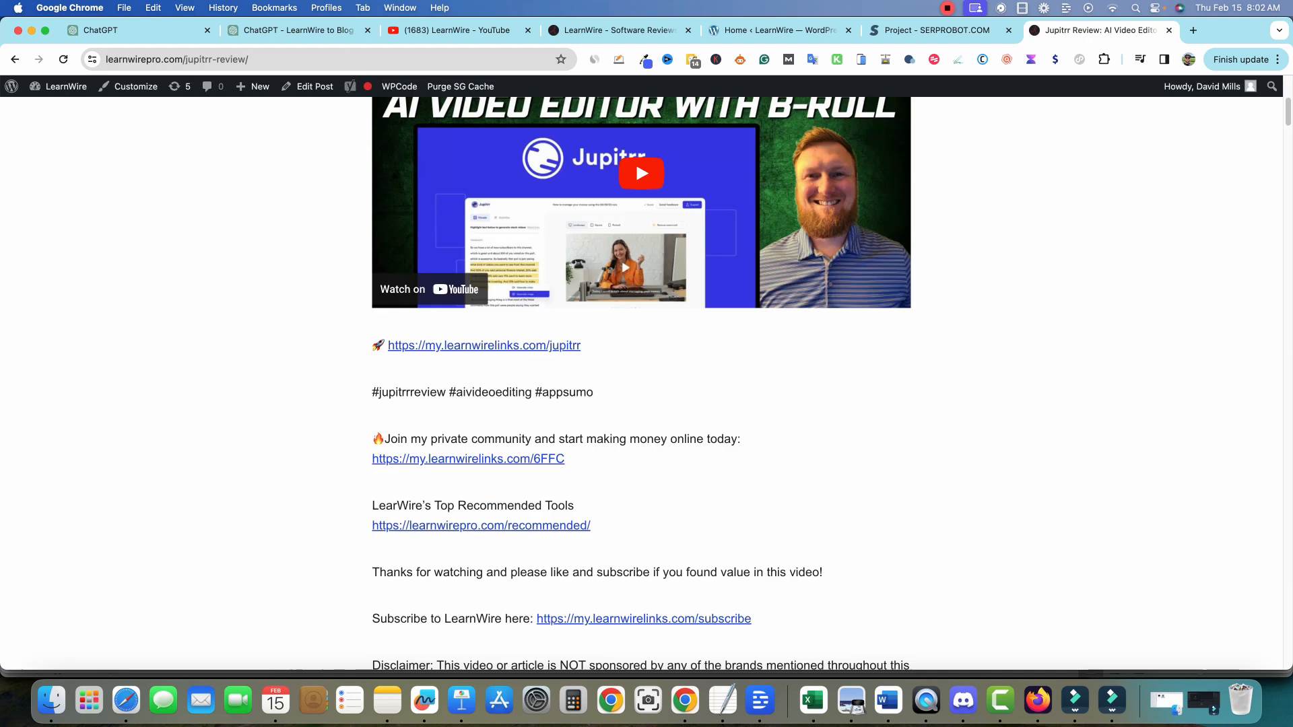
{"action": "scroll", "coordinate": [647, 384], "scroll_direction": "down", "scroll_amount": 15}
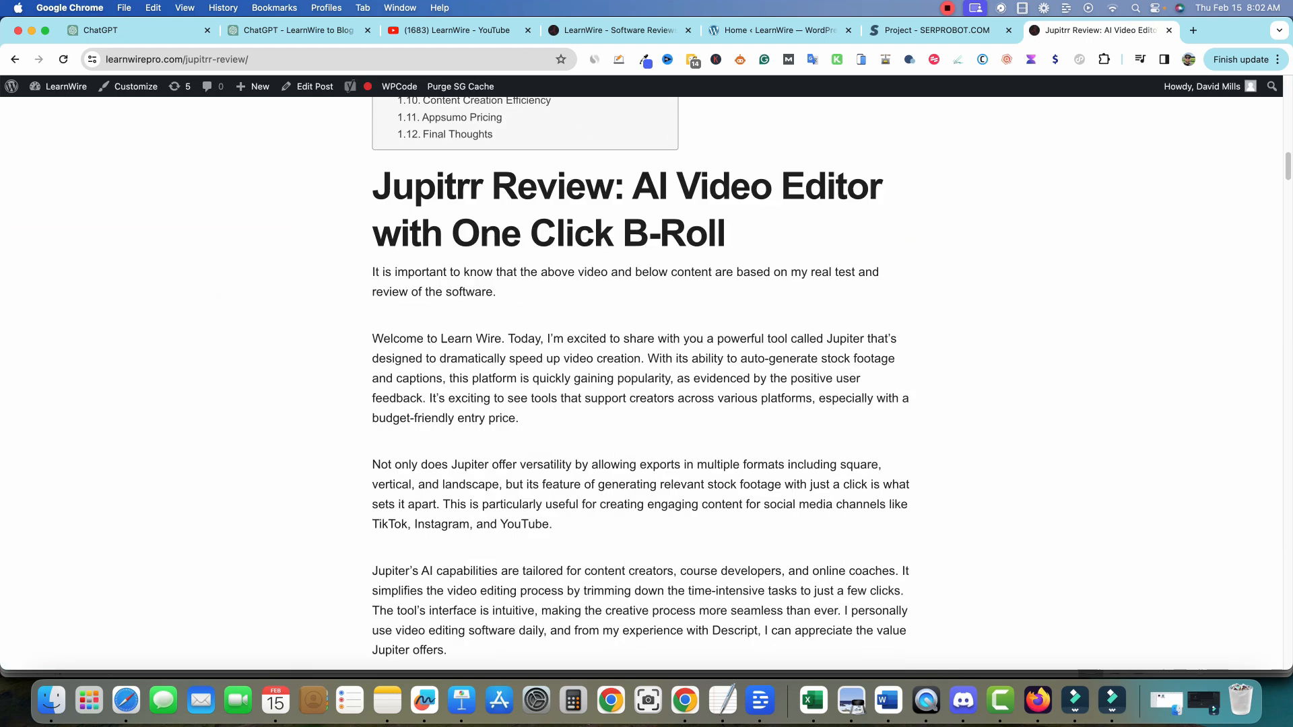
{"action": "scroll", "coordinate": [647, 384], "scroll_direction": "down", "scroll_amount": 15}
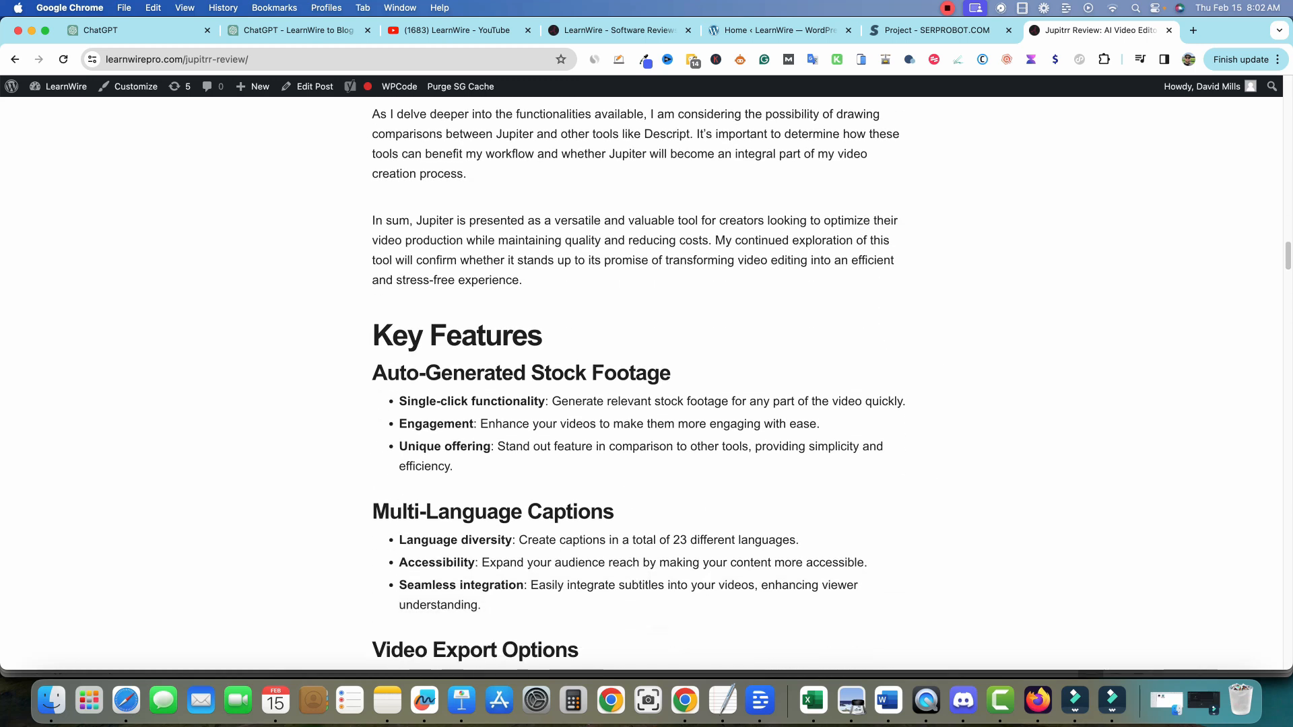
{"action": "scroll", "coordinate": [647, 384], "scroll_direction": "down", "scroll_amount": 5}
{"action": "scroll", "coordinate": [646, 384], "scroll_direction": "up", "scroll_amount": 15}
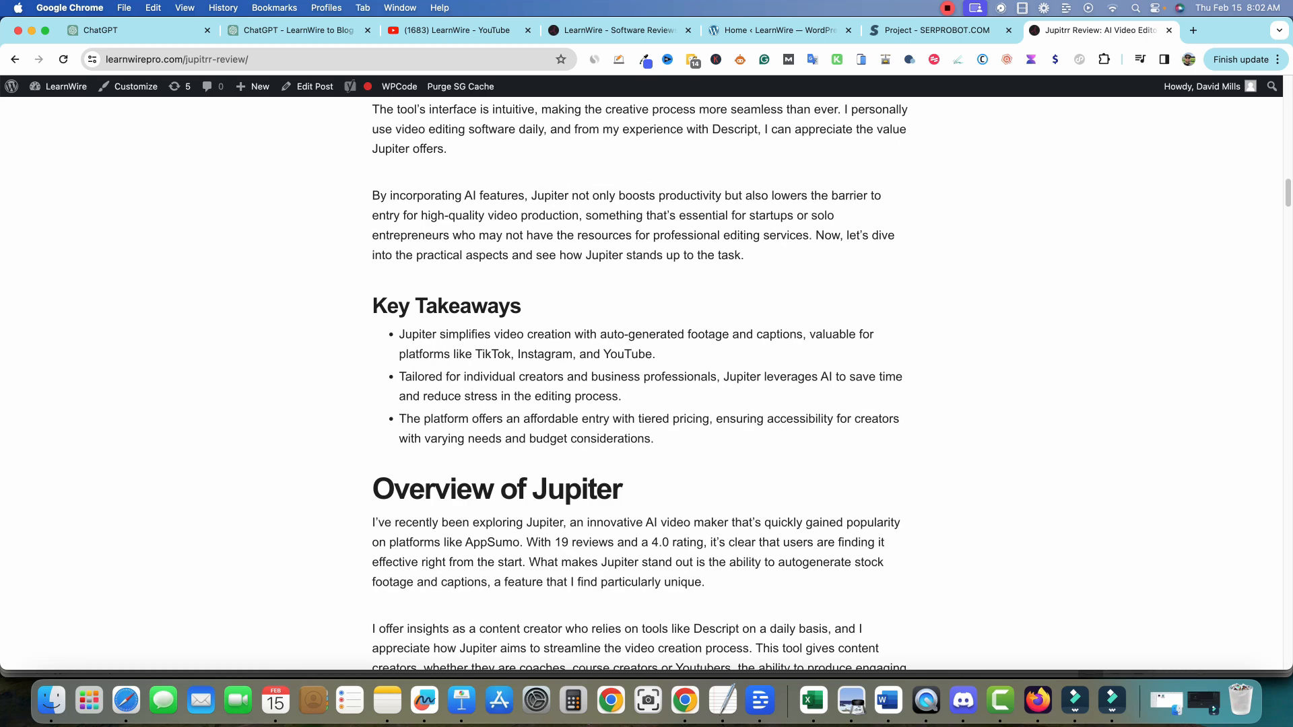
- Skim the rest of the published Jupitrr review through Platform Interface and Comparison With Other Tools, then go back up to the overview
{"action": "scroll", "coordinate": [647, 384], "scroll_direction": "up", "scroll_amount": 1}
{"action": "scroll", "coordinate": [647, 384], "scroll_direction": "down", "scroll_amount": 20}
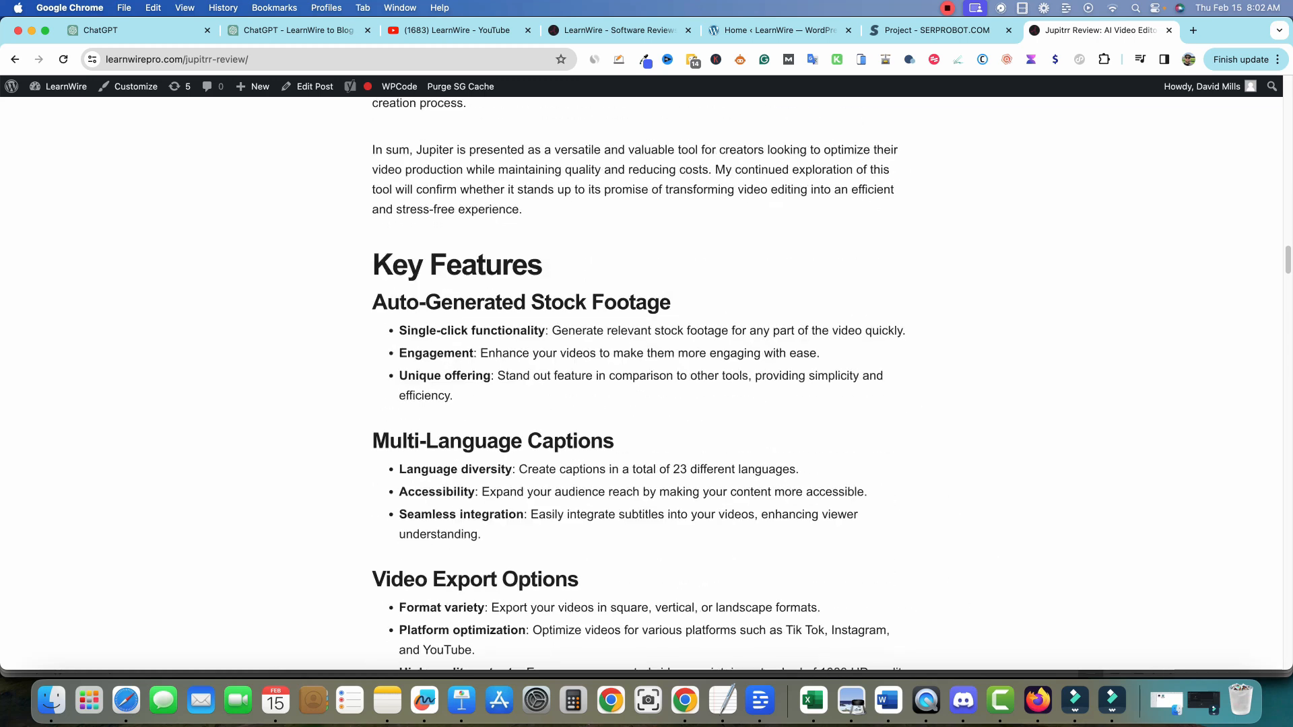
{"action": "scroll", "coordinate": [647, 384], "scroll_direction": "down", "scroll_amount": 20}
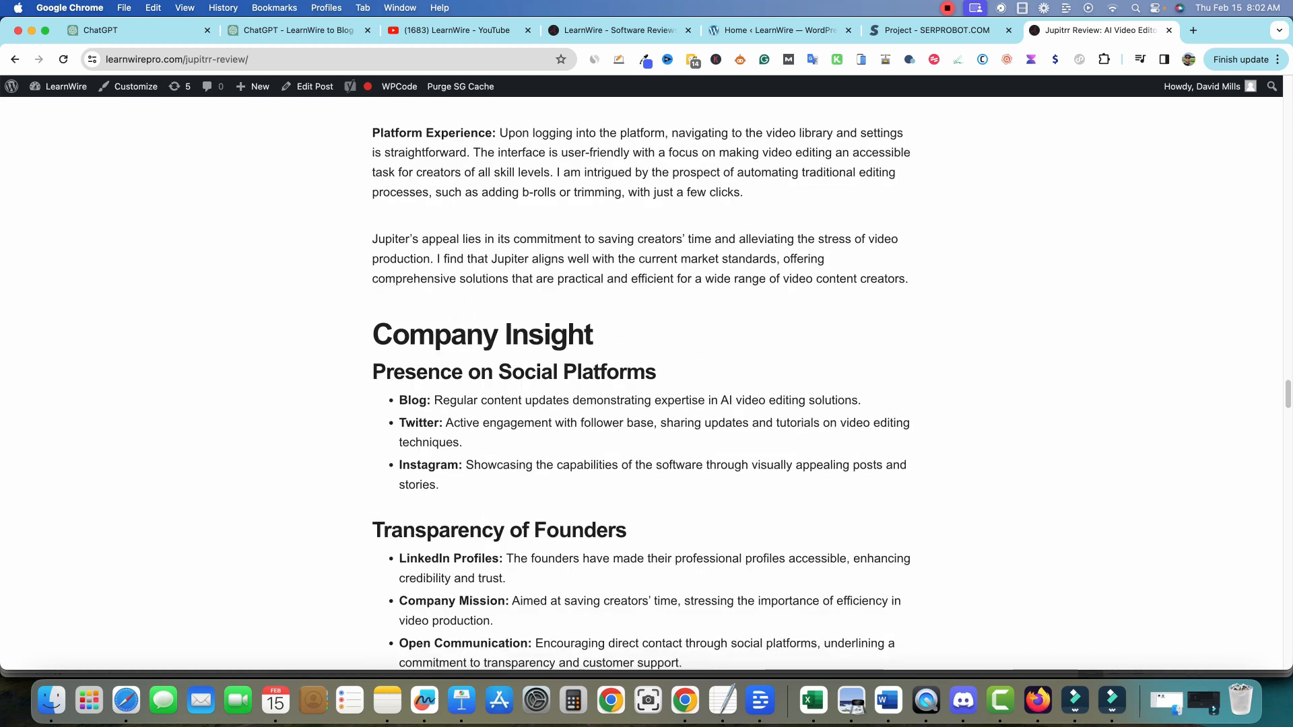
{"action": "scroll", "coordinate": [646, 384], "scroll_direction": "down", "scroll_amount": 5}
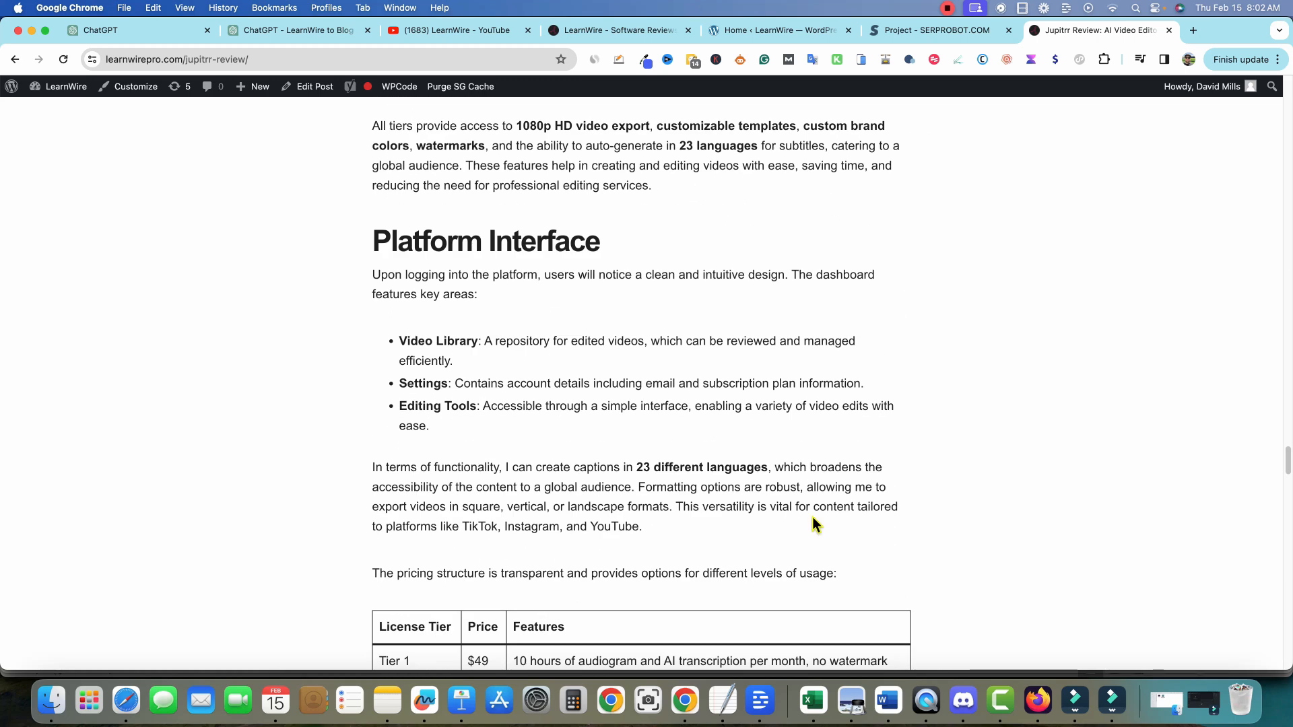
{"action": "scroll", "coordinate": [813, 526], "scroll_direction": "down", "scroll_amount": 20}
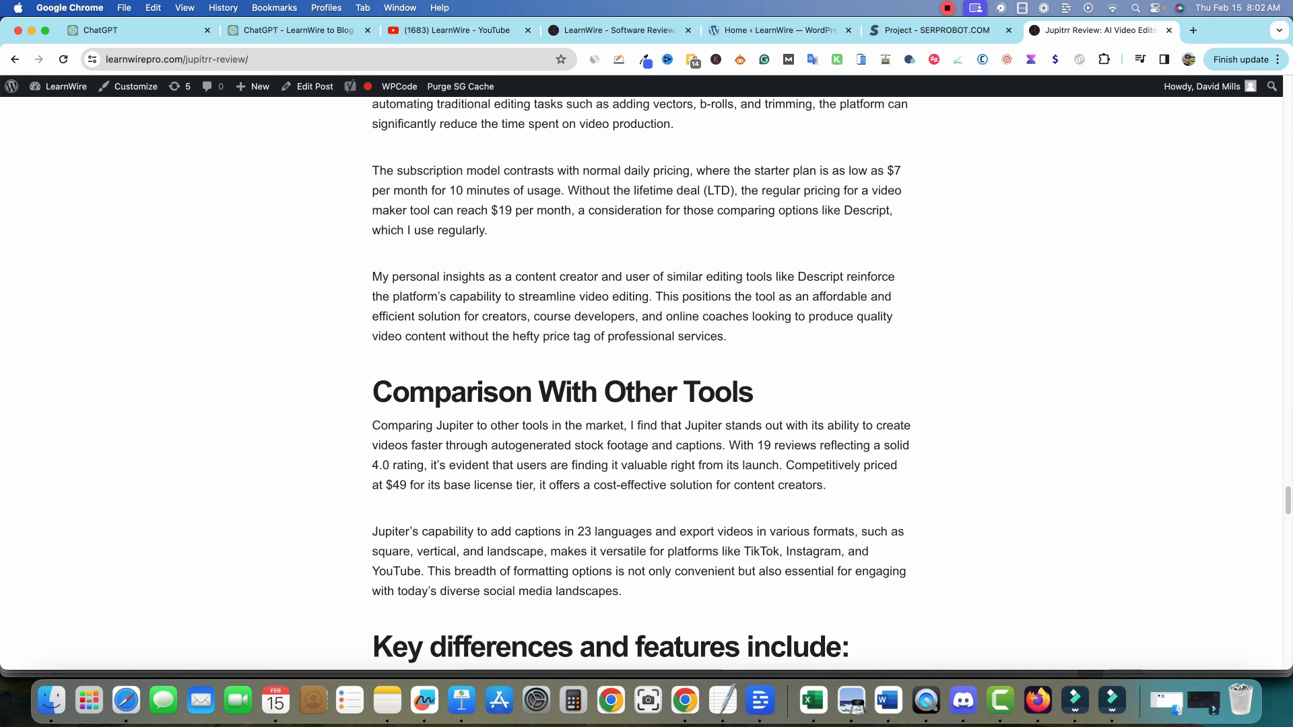
{"action": "scroll", "coordinate": [646, 384], "scroll_direction": "up", "scroll_amount": 20}
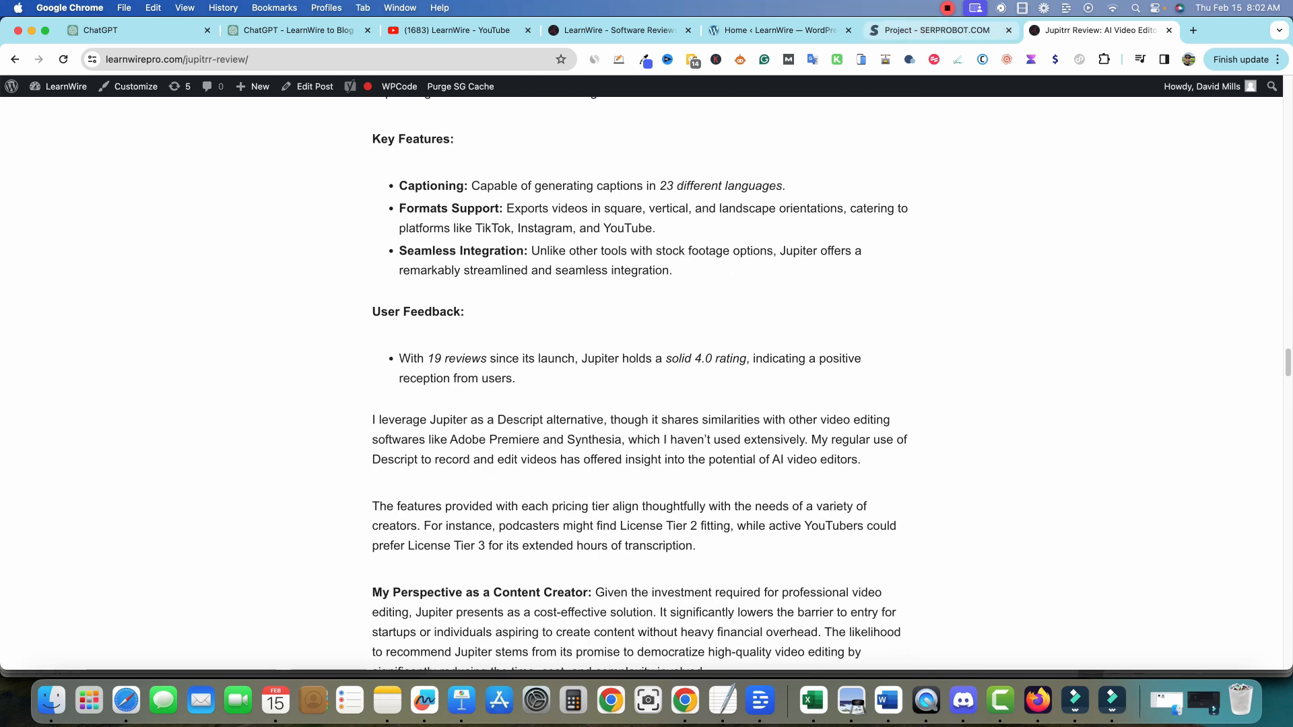
{"action": "scroll", "coordinate": [646, 384], "scroll_direction": "up", "scroll_amount": 20}
{"action": "scroll", "coordinate": [655, 256], "scroll_direction": "up", "scroll_amount": 15}
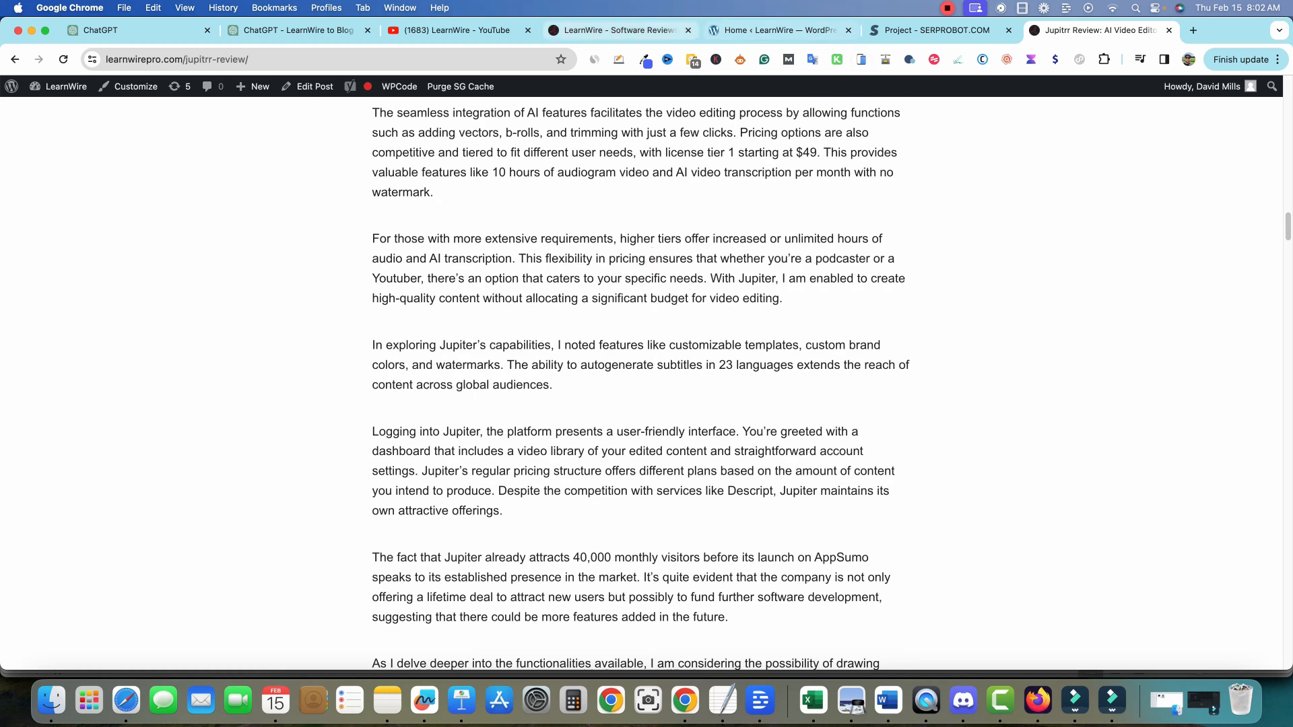
- Return to the LearnWire to Blog Post chat and review the generated article's Final Thoughts and Rating by LearnWire sections
{"action": "left_click", "coordinate": [298, 31]}
{"action": "scroll", "coordinate": [753, 364], "scroll_direction": "up", "scroll_amount": 5}
{"action": "scroll", "coordinate": [753, 363], "scroll_direction": "down", "scroll_amount": 5}
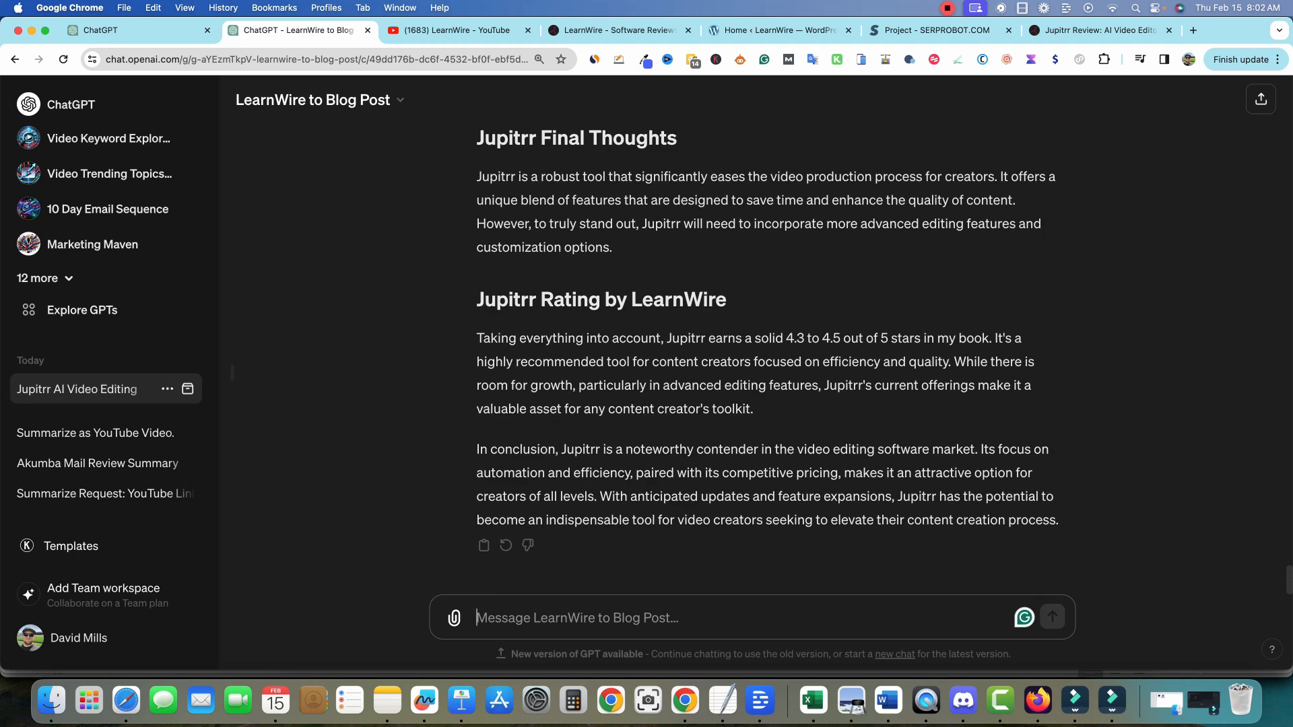
{"action": "scroll", "coordinate": [753, 364], "scroll_direction": "up", "scroll_amount": 1}
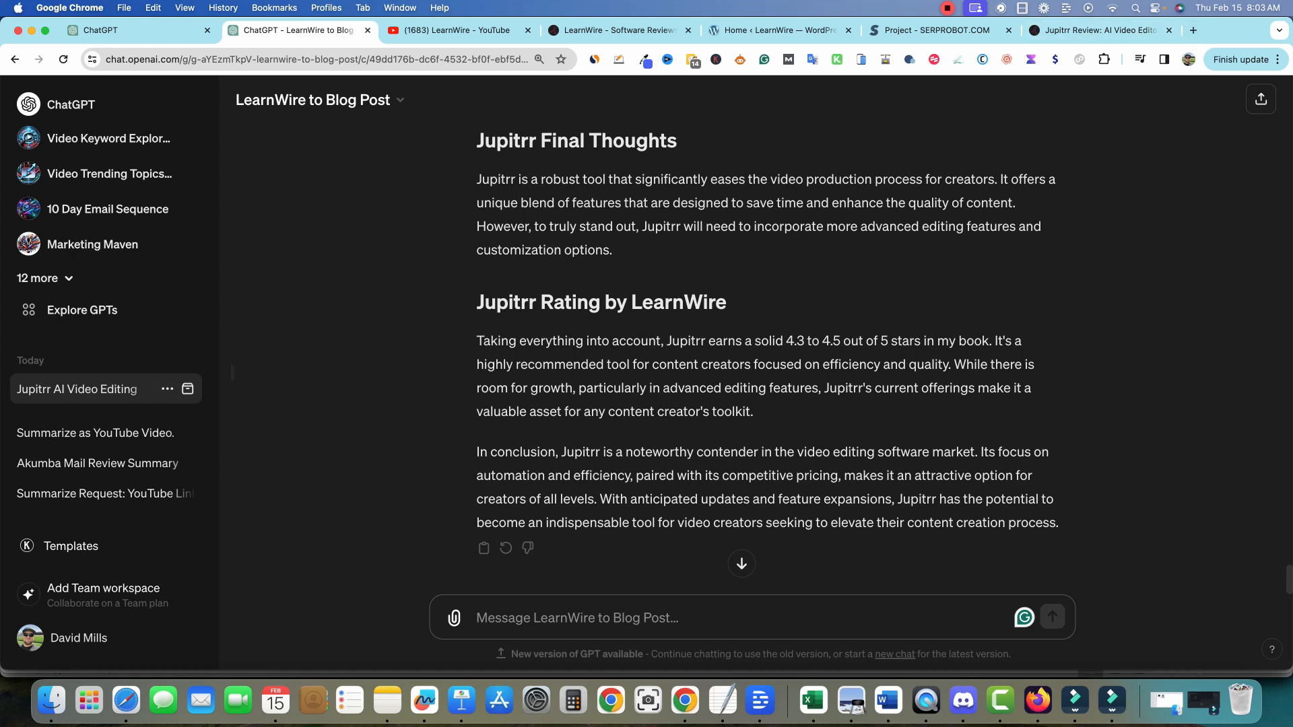
- Open AppSumo in a new browser tab and search it for "blogify"
{"action": "left_click", "coordinate": [1193, 30]}
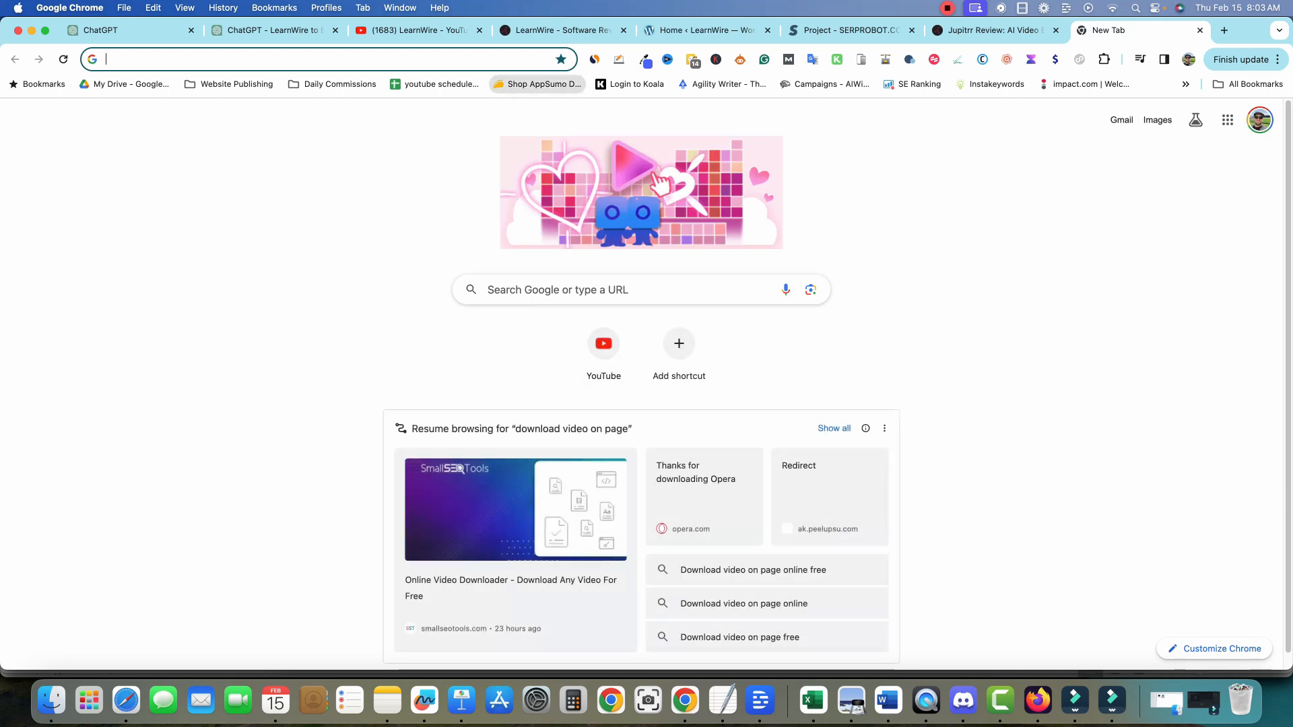
{"action": "left_click", "coordinate": [537, 84]}
{"action": "left_click", "coordinate": [537, 104]}
{"action": "type", "text": "blogify"}
{"action": "key", "text": "Return"}
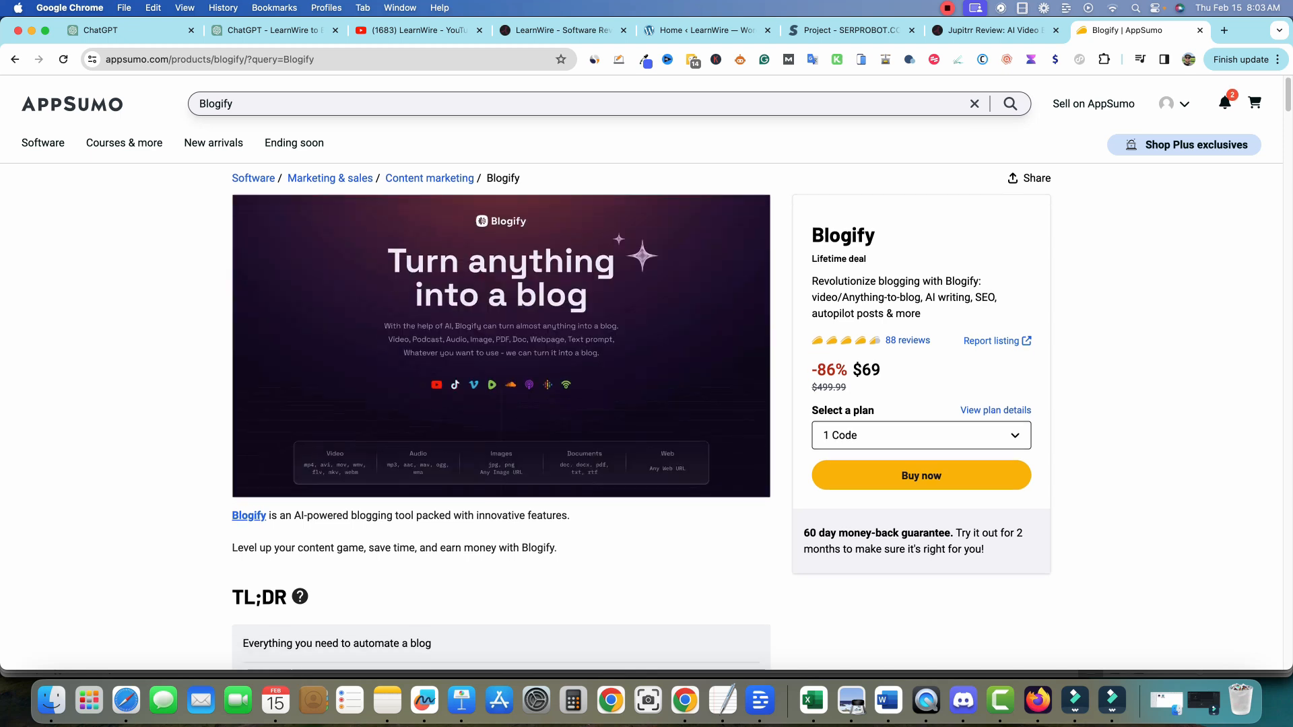
- Skim the Blogify deal page from its summary to the Overview section and return to the beginning of the page
{"action": "scroll", "coordinate": [640, 418], "scroll_direction": "down", "scroll_amount": 3}
{"action": "scroll", "coordinate": [640, 417], "scroll_direction": "down", "scroll_amount": 5}
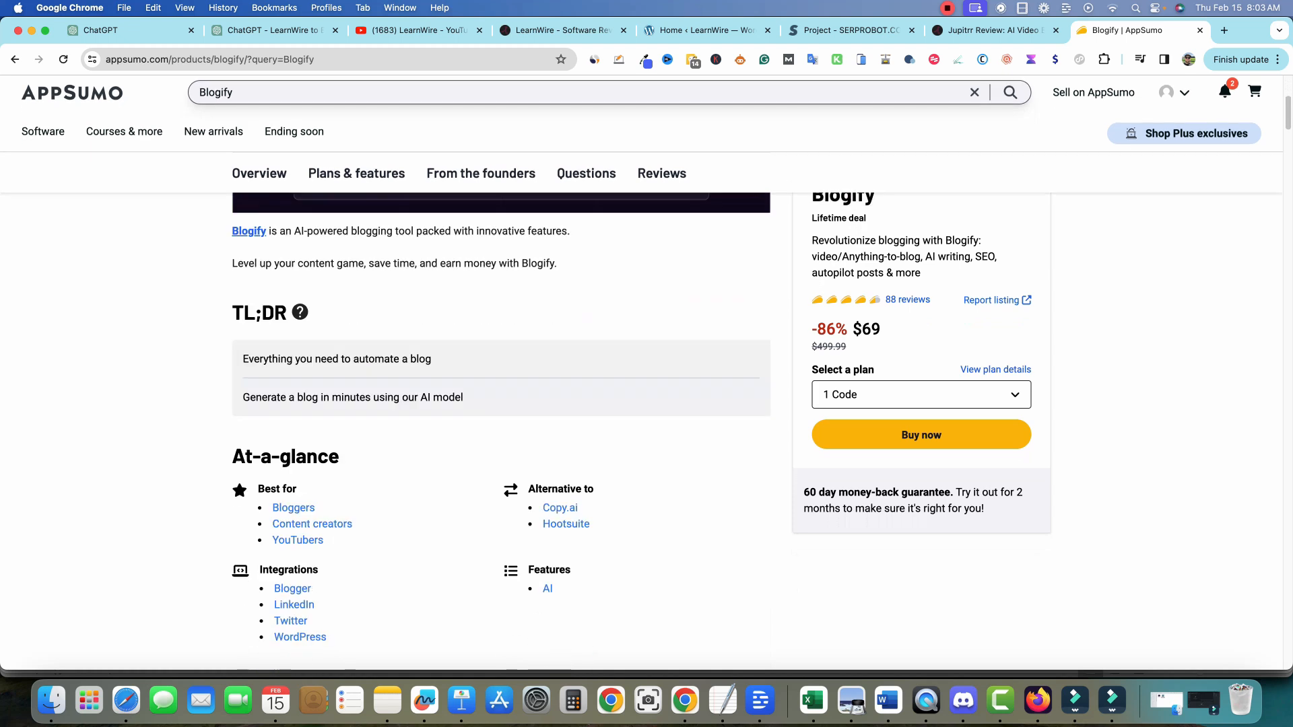
{"action": "scroll", "coordinate": [502, 395], "scroll_direction": "down", "scroll_amount": 15}
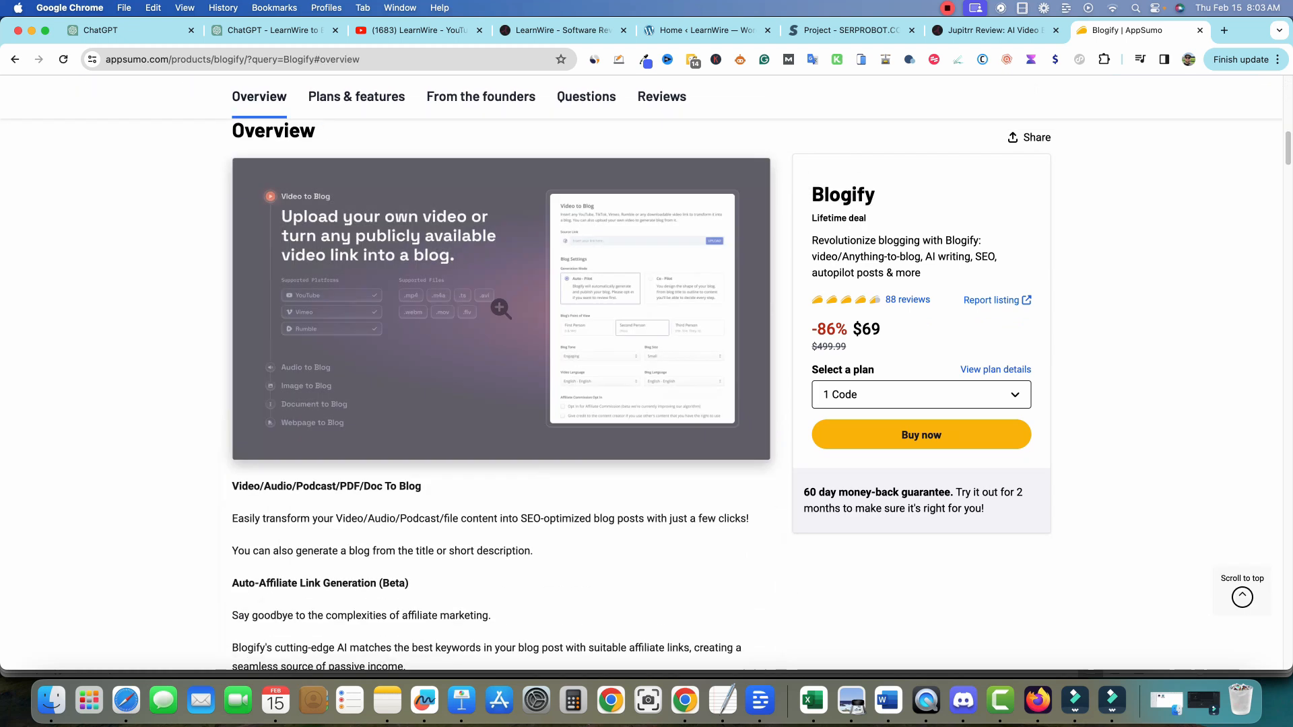
{"action": "scroll", "coordinate": [501, 394], "scroll_direction": "up", "scroll_amount": 15}
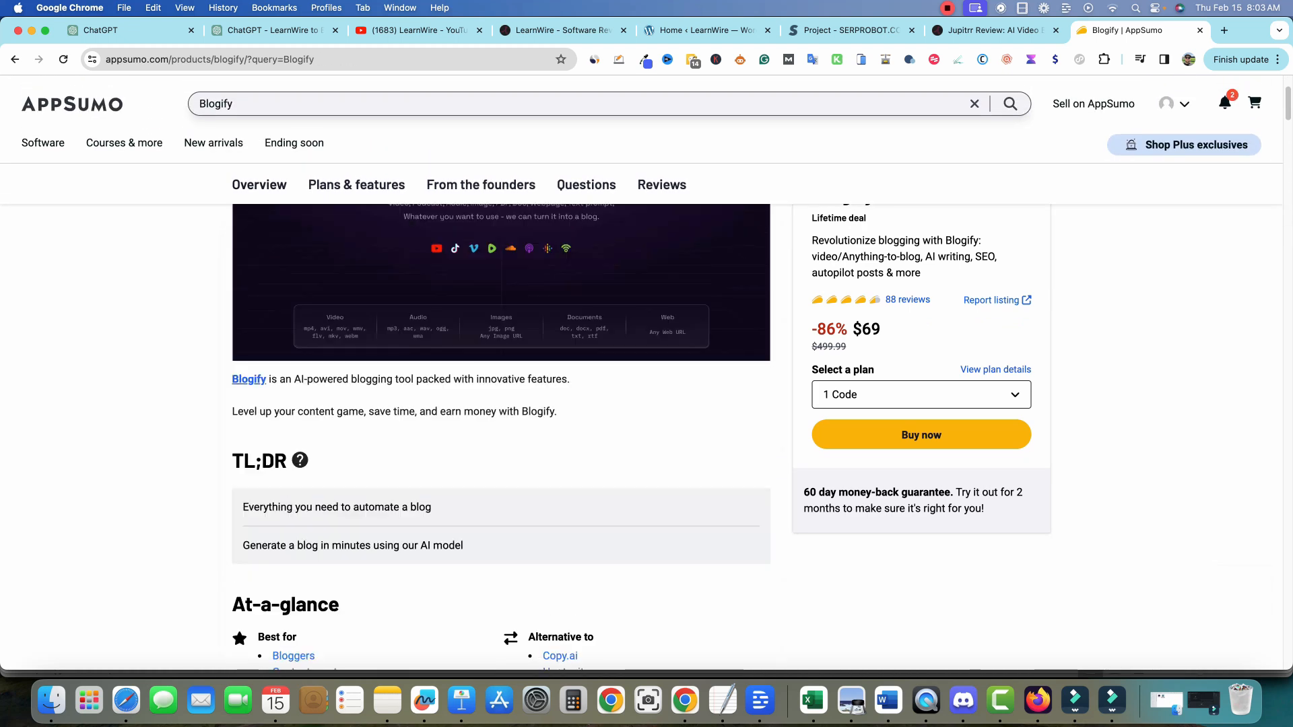
{"action": "scroll", "coordinate": [502, 394], "scroll_direction": "up", "scroll_amount": 3}
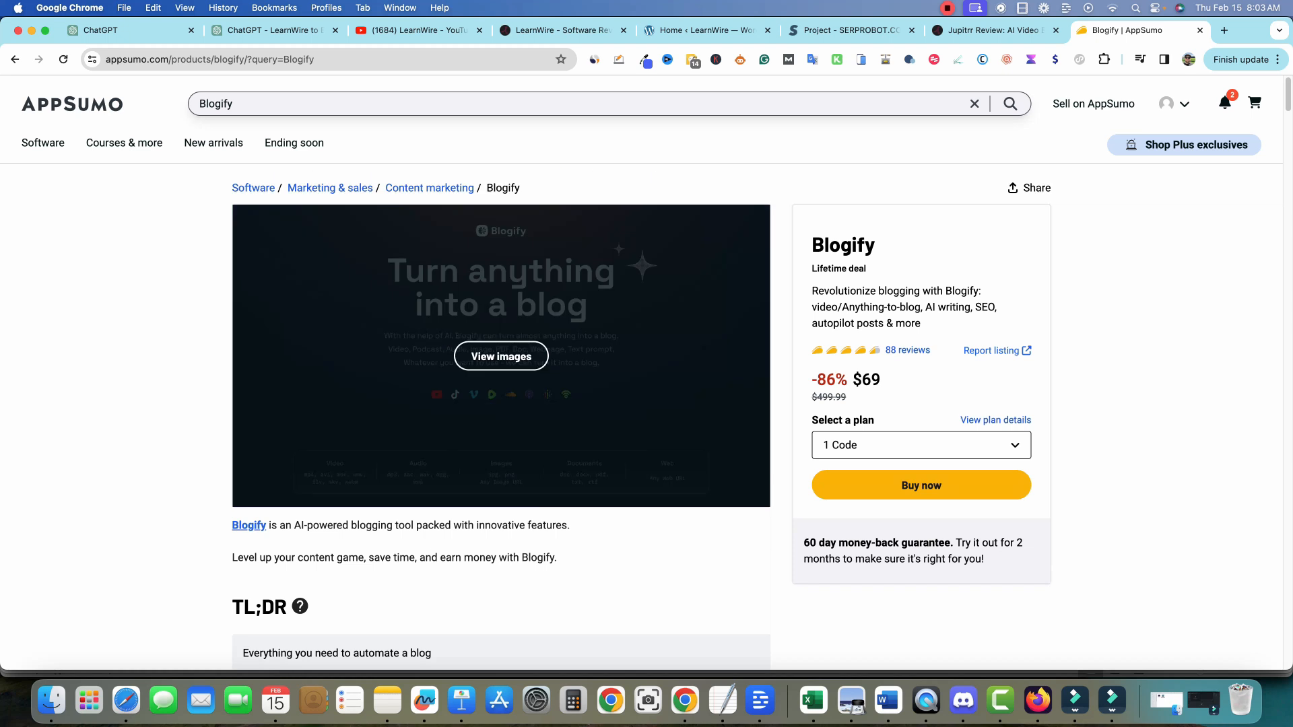